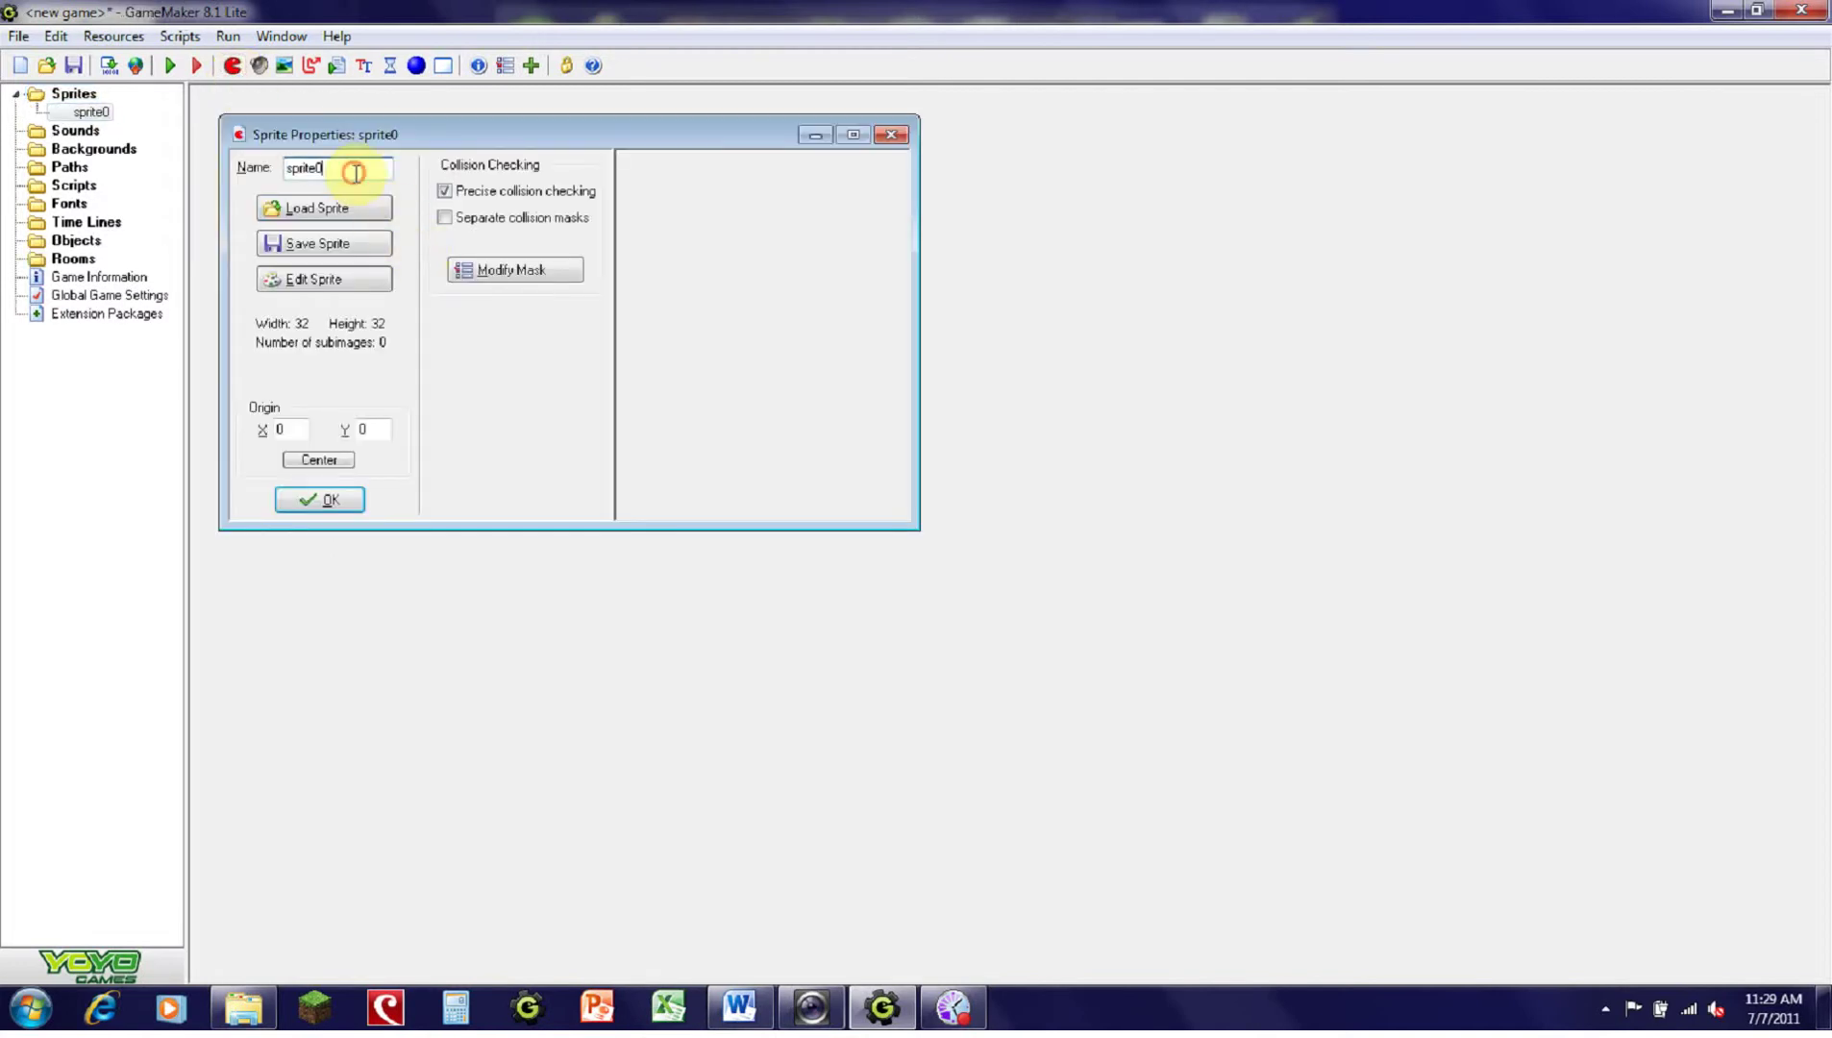
Step: Rename the sprite to sprite1
key("BackSpace")
key("BackSpace")
key("BackSpace")
key("BackSpace")
key("BackSpace")
type("sprit")
Step: Open sprite1 for editing and create a new blank image 16 wide and 16 high
left_click(334, 285)
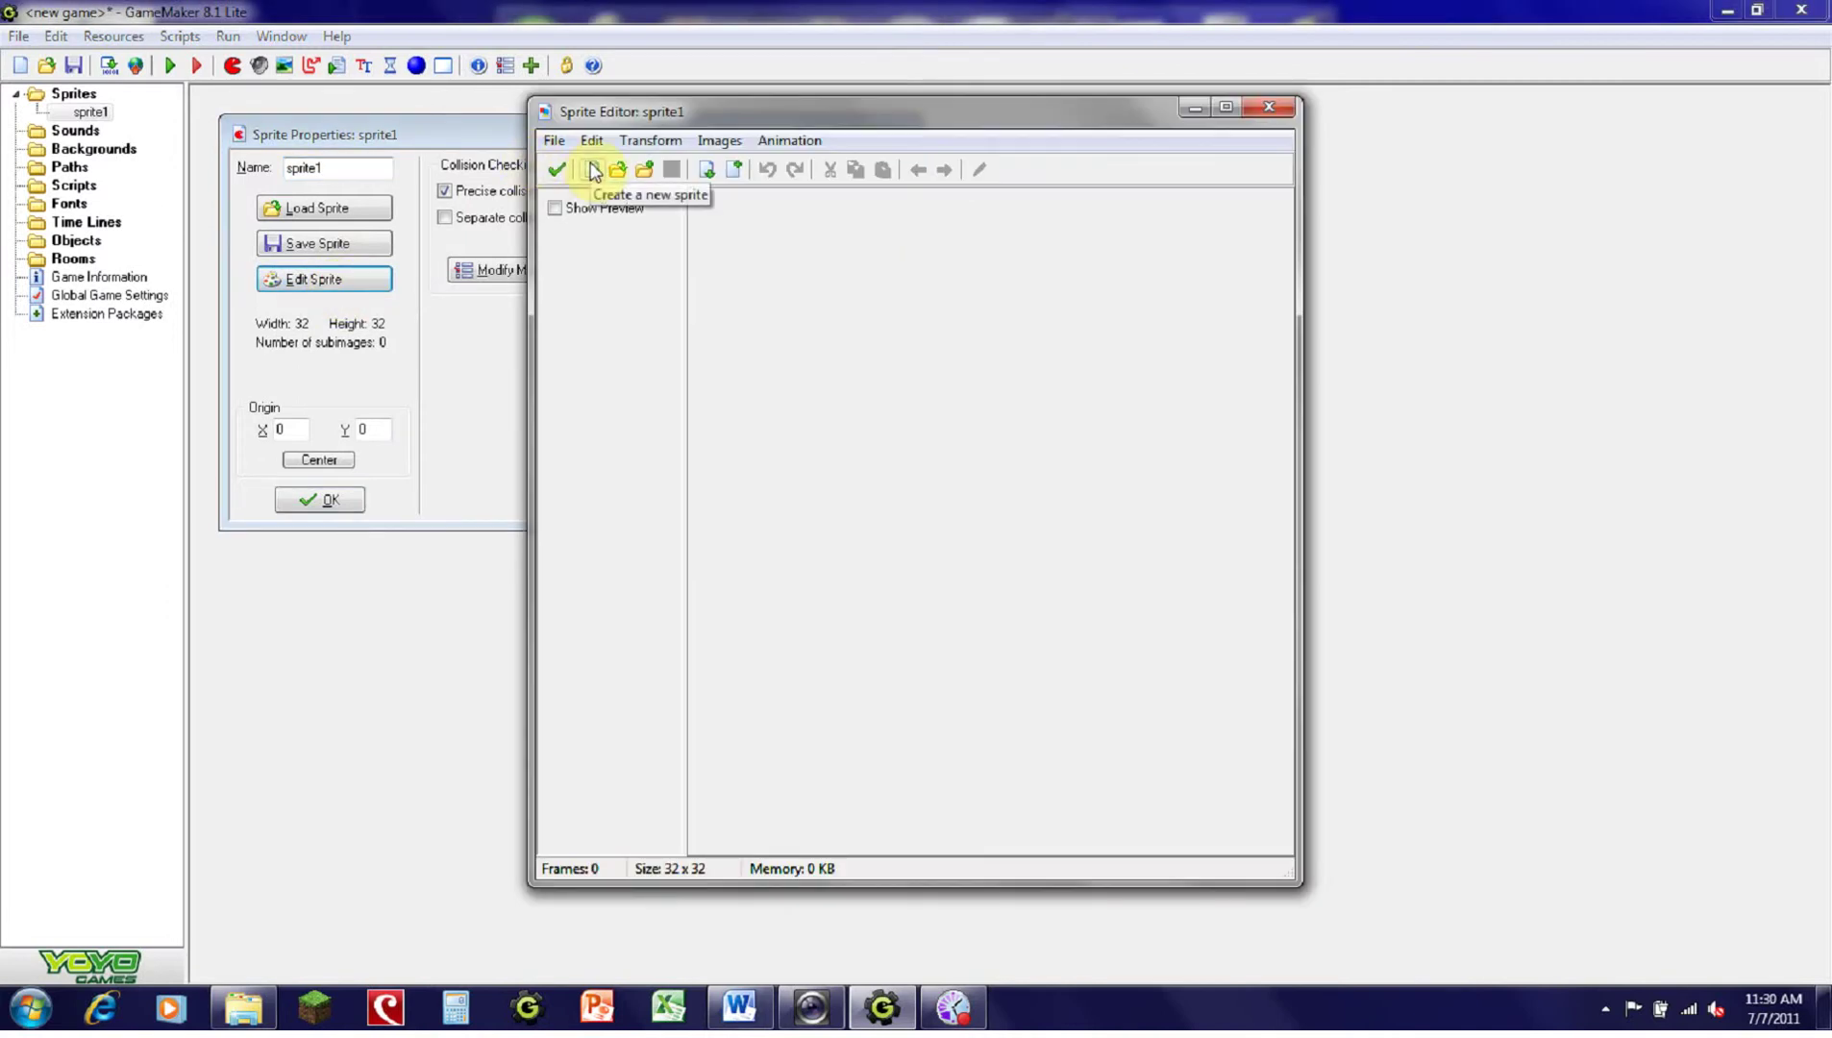
left_click(592, 171)
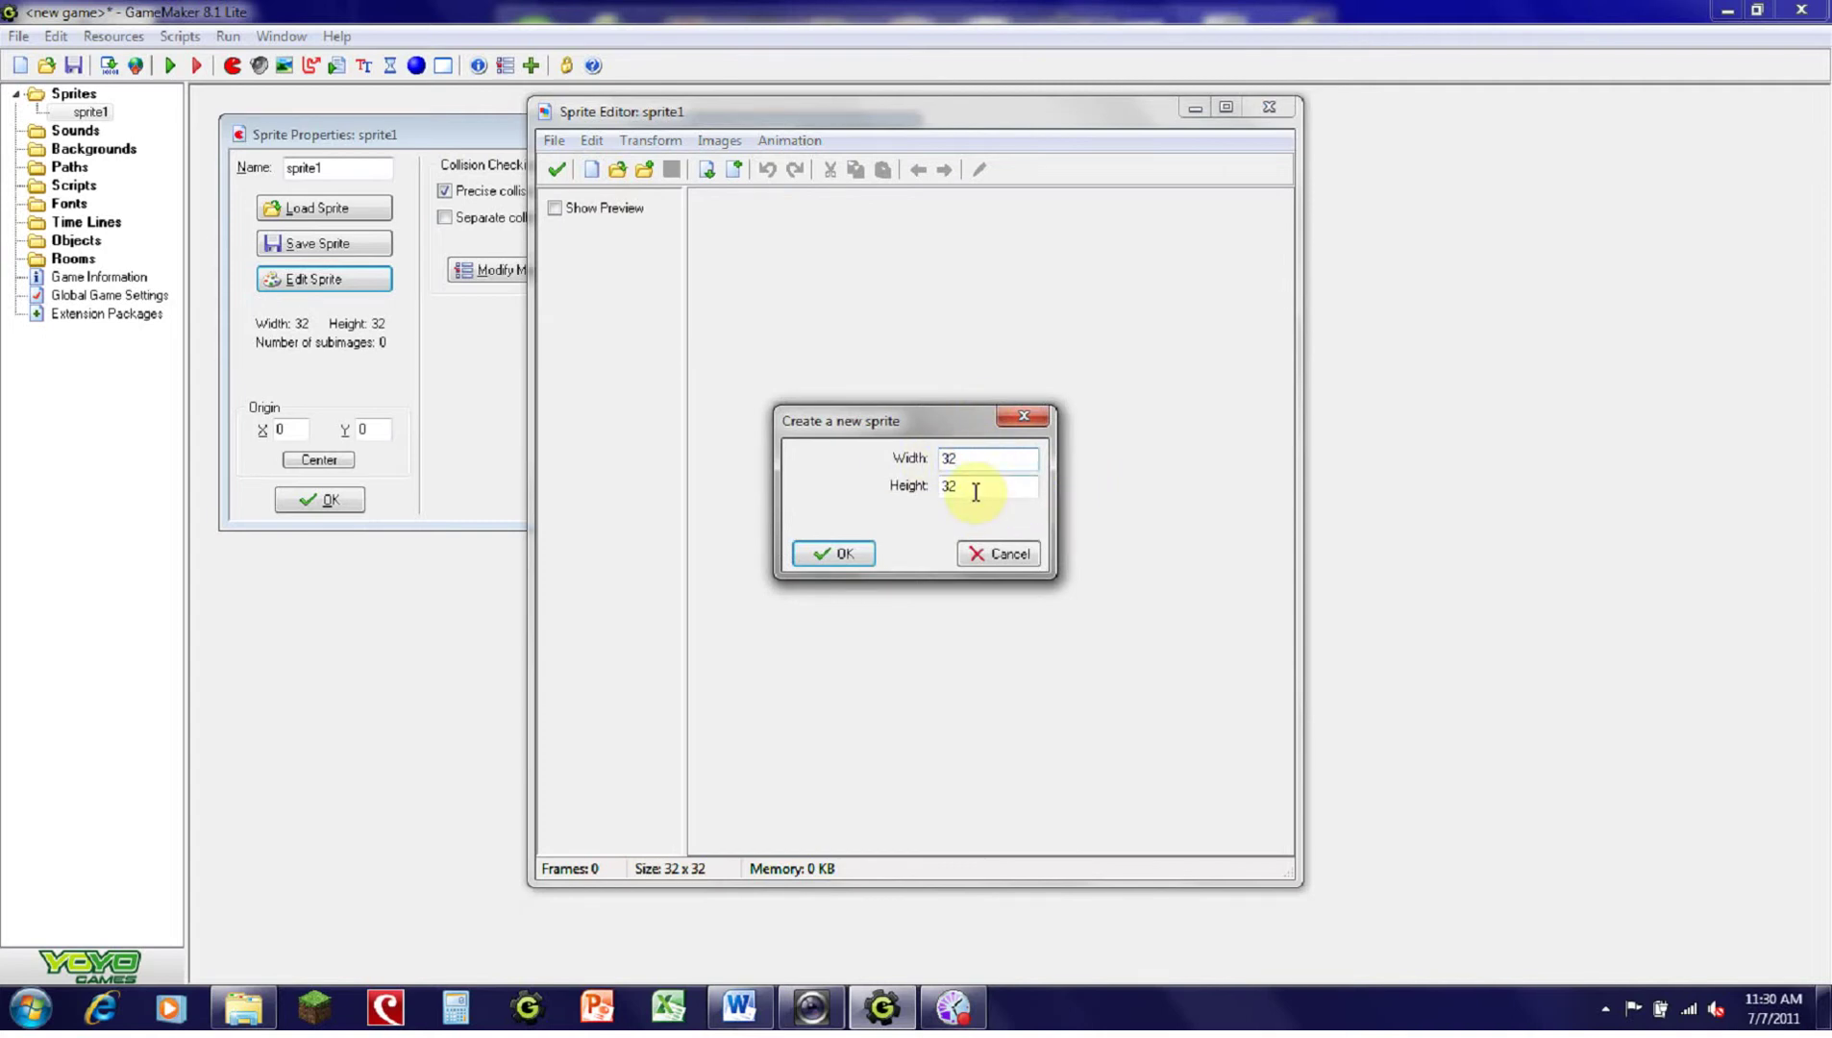
left_click(975, 459)
type("1616")
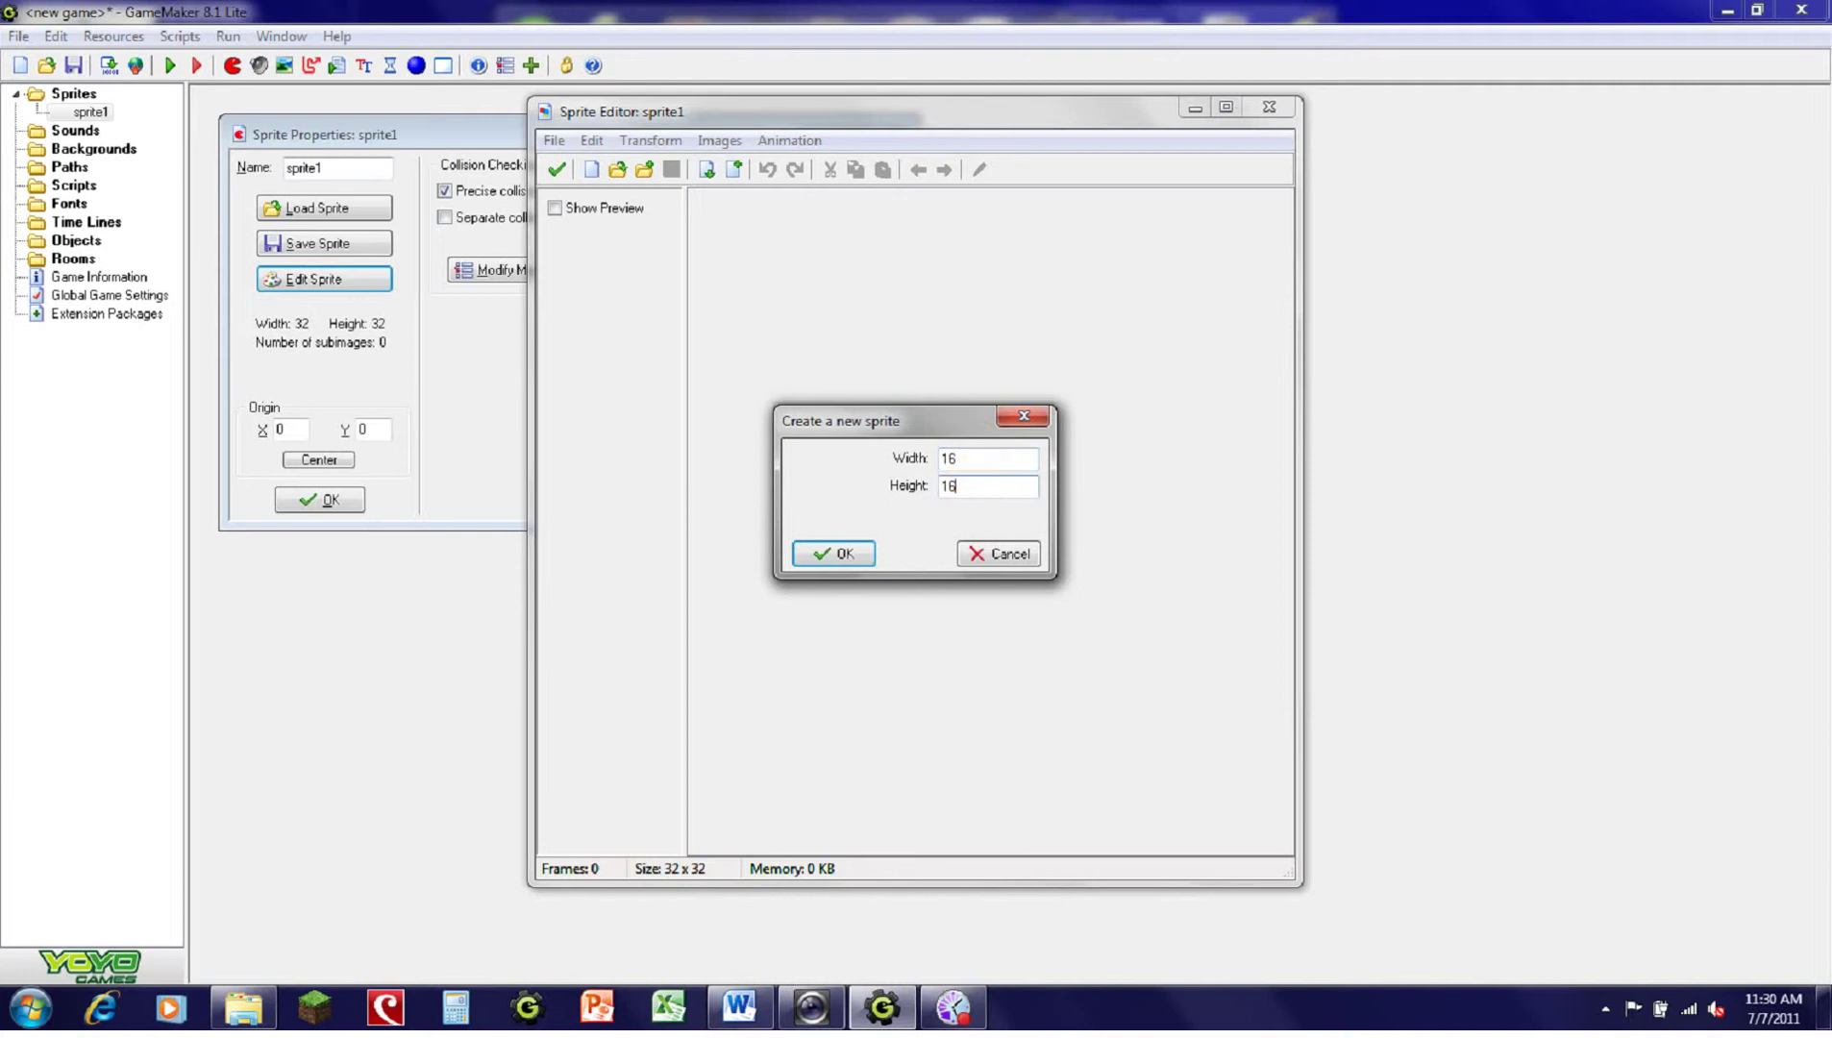
left_click(845, 555)
Step: Open the blank frame in the image editor and magnify it to 1600% with the grid turned off
double_click(723, 211)
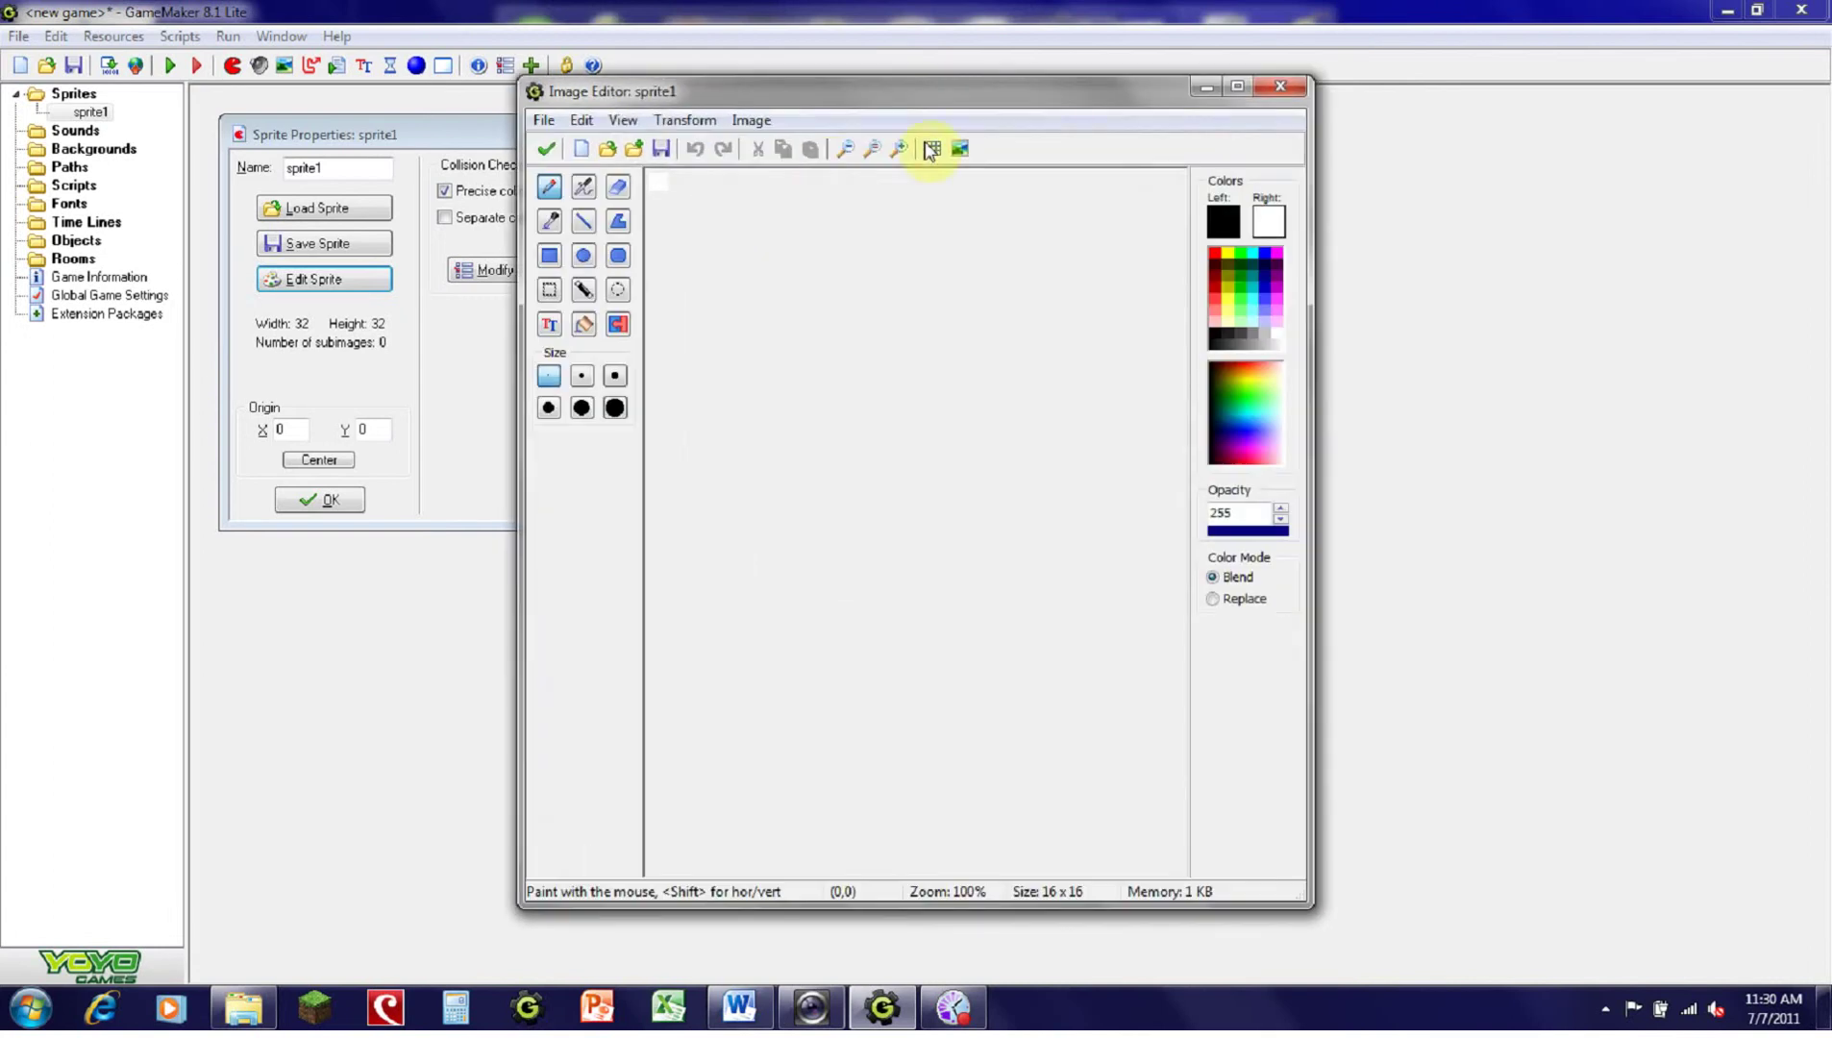
left_click(900, 148)
left_click(900, 148)
left_click(901, 148)
left_click(933, 149)
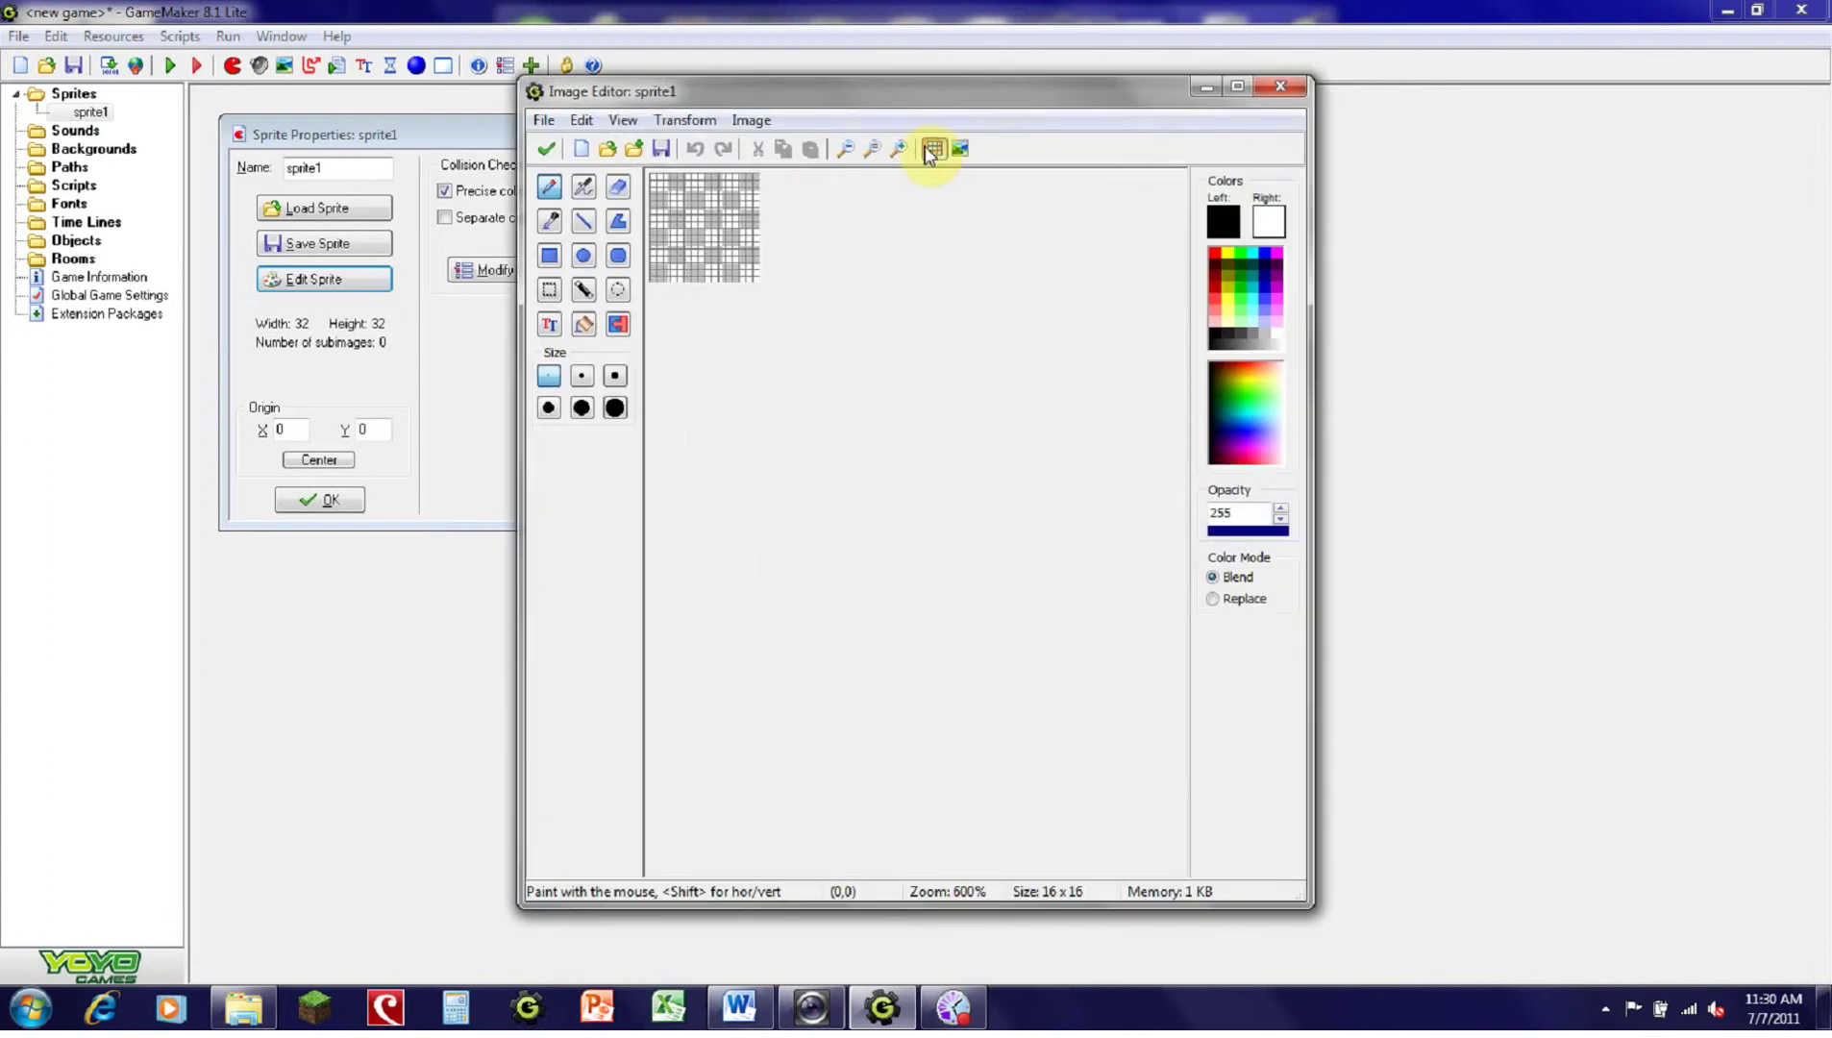
left_click(901, 148)
left_click(901, 148)
left_click(902, 148)
left_click(902, 148)
left_click(934, 149)
left_click(934, 149)
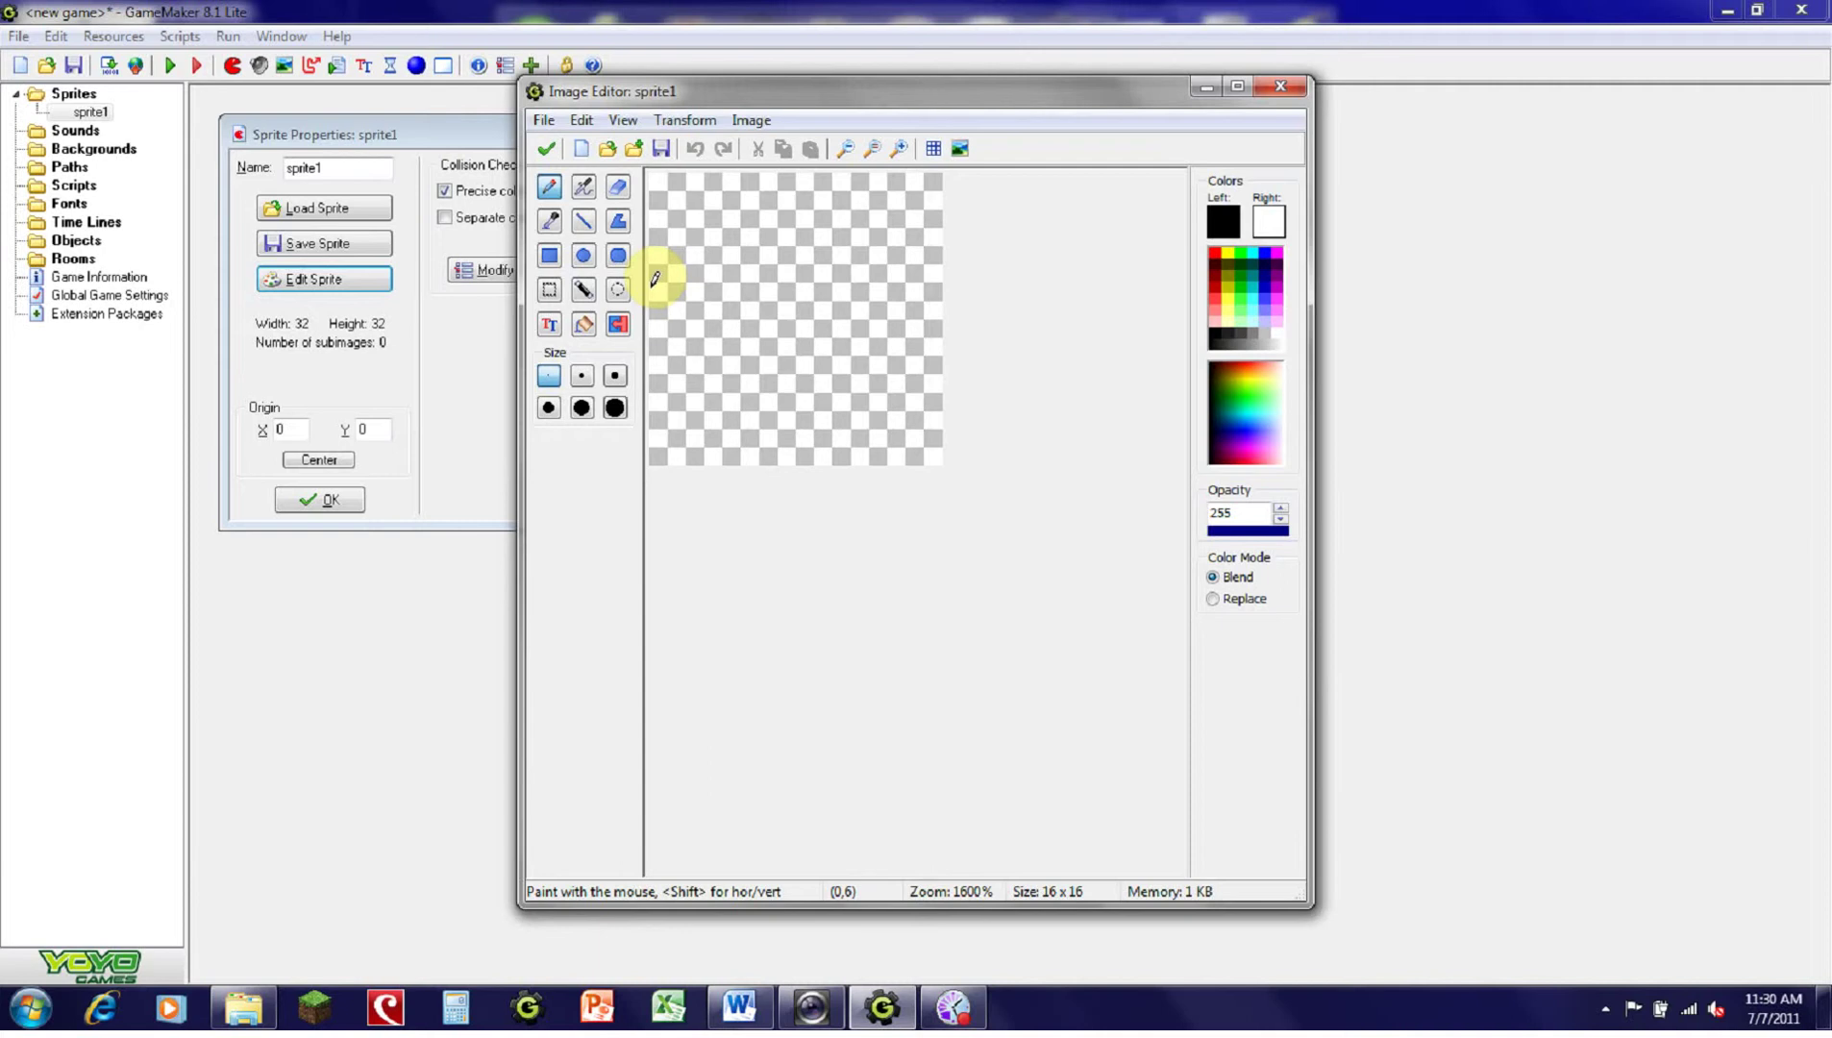
Step: Try a freehand pencil stroke and two curved black spray strokes on the canvas, undoing each one
mouse_move(654, 282)
left_mouse_down()
mouse_move(756, 185)
mouse_move(862, 175)
mouse_move(865, 338)
mouse_move(826, 400)
mouse_move(742, 382)
mouse_move(780, 306)
left_mouse_up()
key("ctrl+z")
left_click(583, 187)
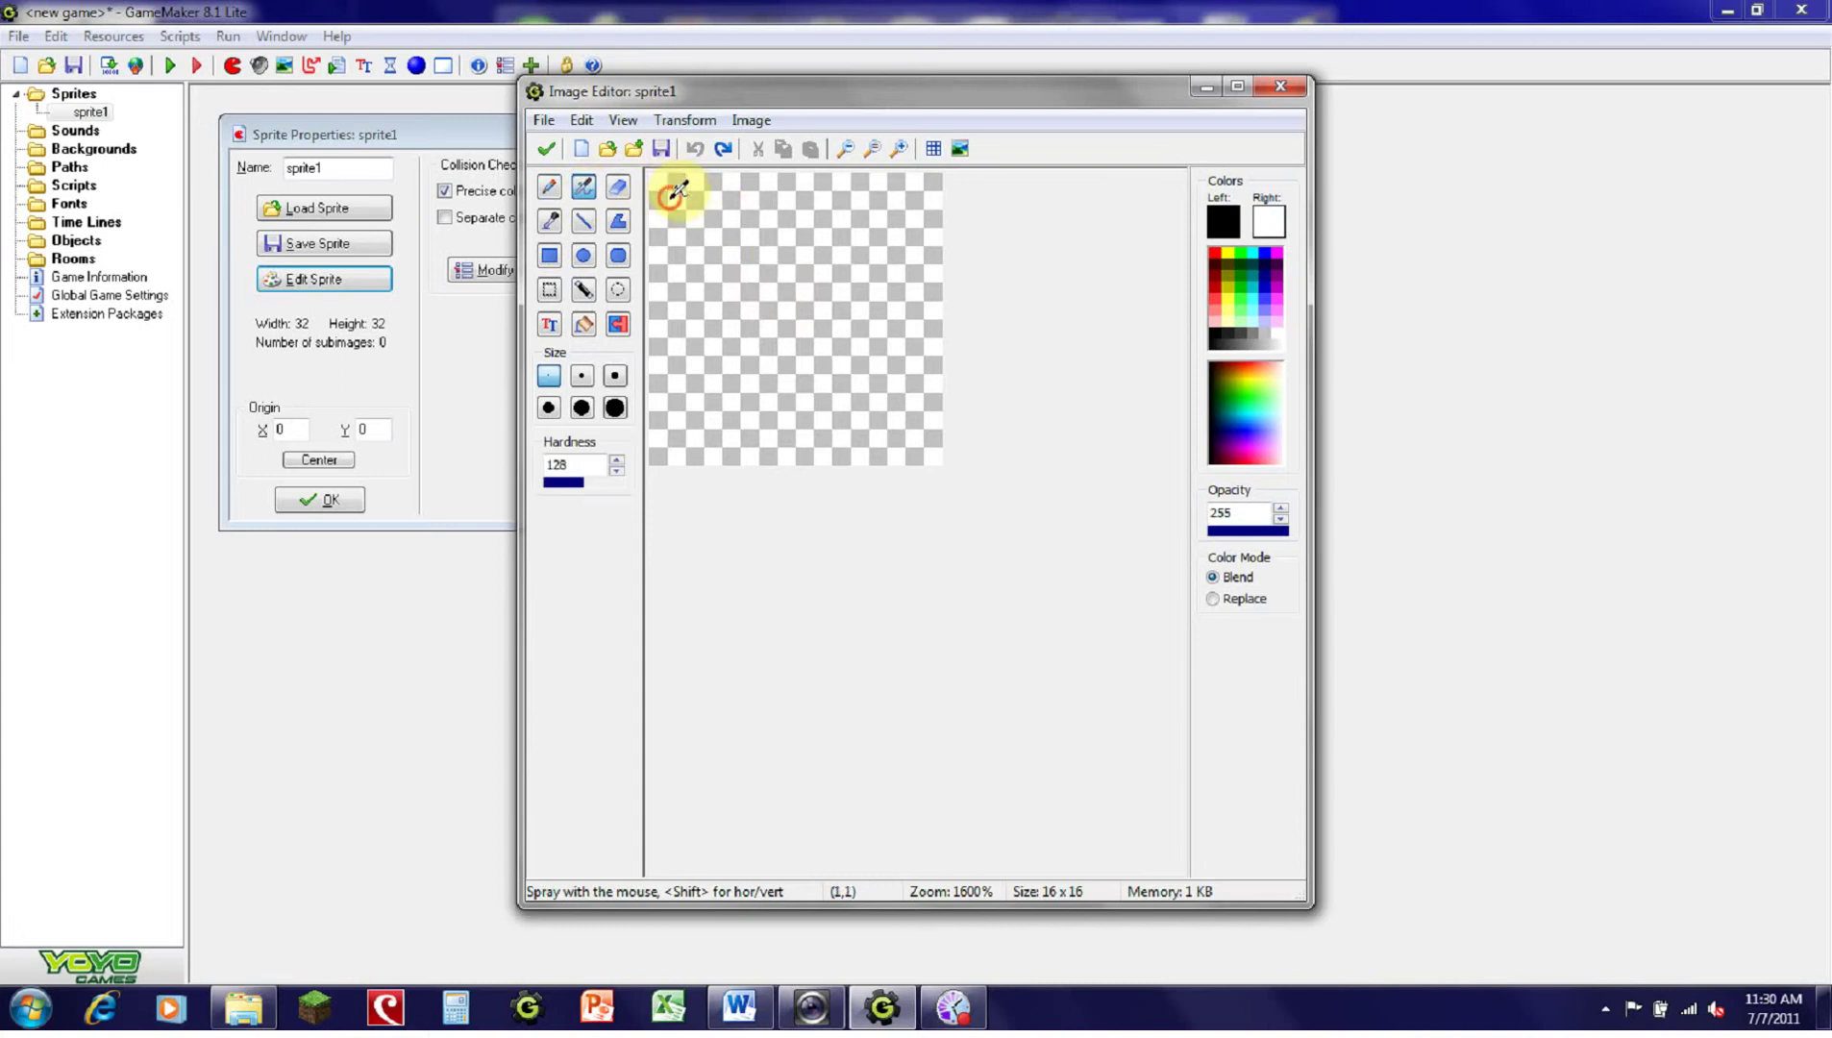
mouse_move(673, 192)
left_mouse_down()
mouse_move(791, 238)
mouse_move(842, 286)
mouse_move(883, 395)
mouse_move(767, 425)
mouse_move(733, 401)
mouse_move(740, 336)
left_mouse_up()
key("ctrl+z")
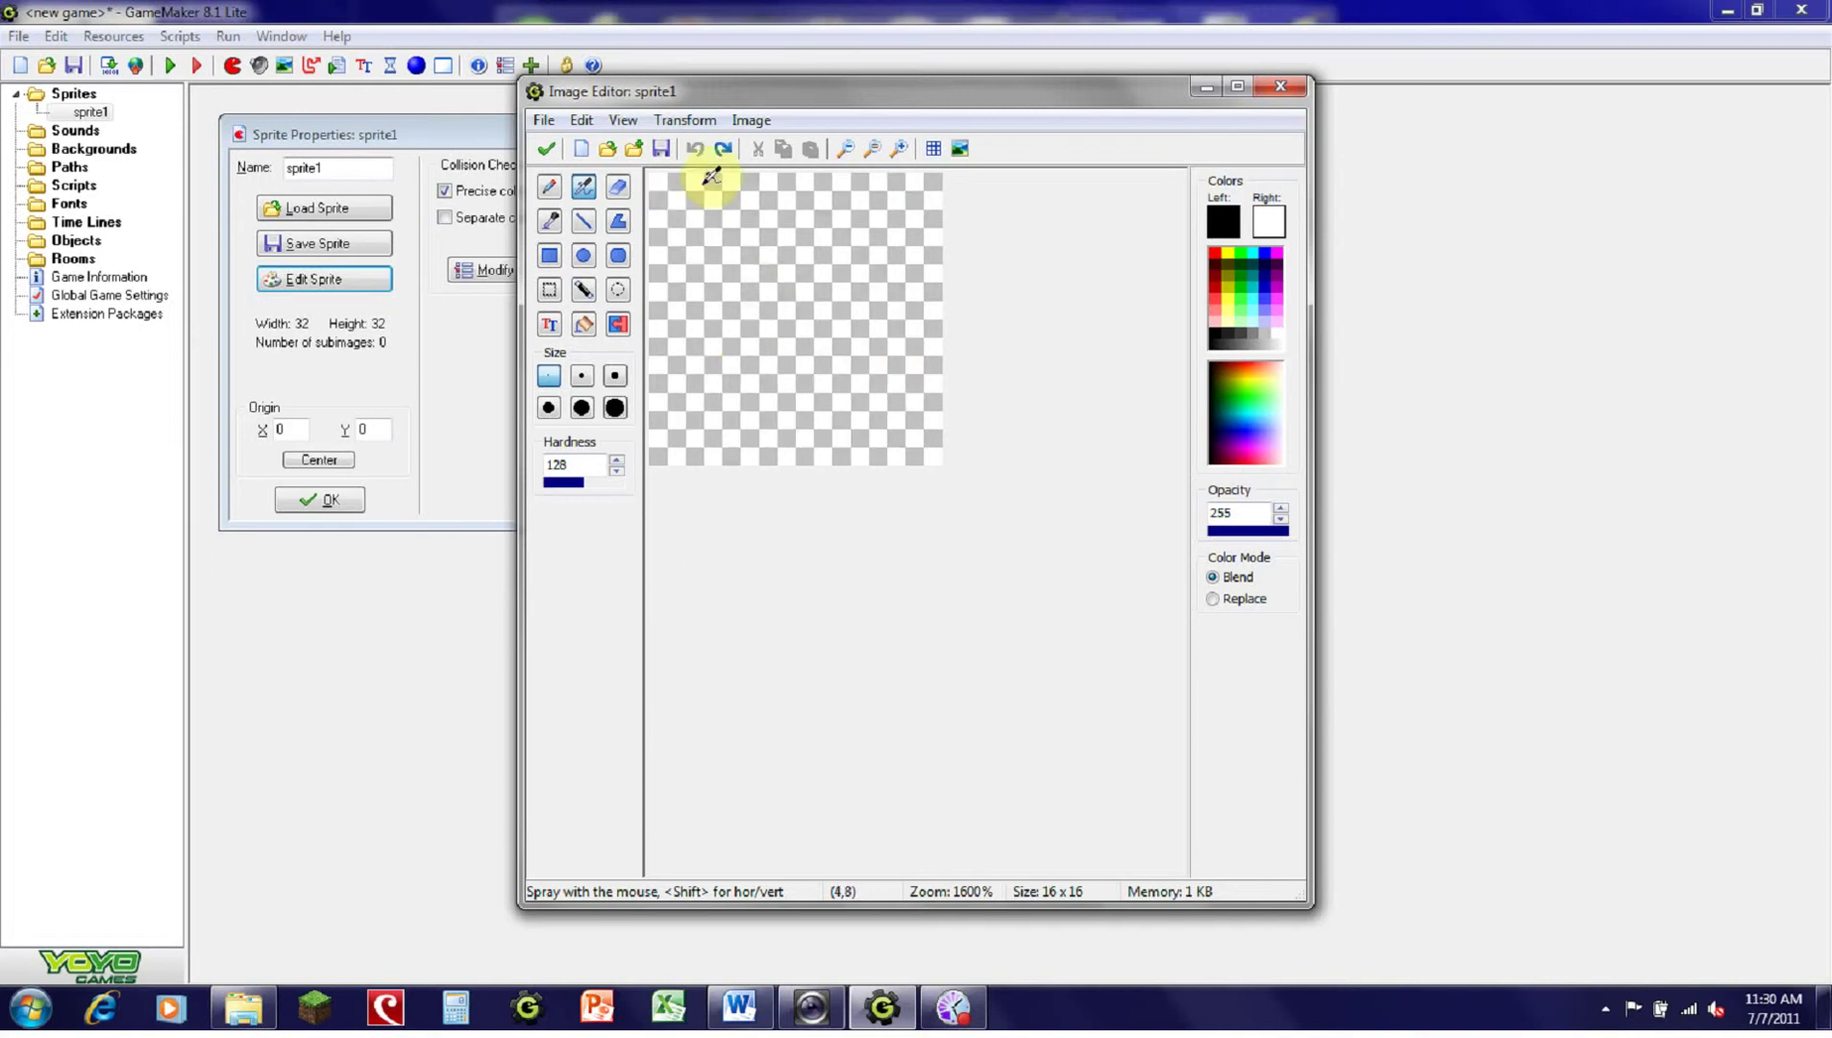
mouse_move(665, 177)
left_mouse_down()
mouse_move(884, 307)
mouse_move(896, 365)
mouse_move(883, 395)
mouse_move(794, 422)
mouse_move(719, 355)
left_mouse_up()
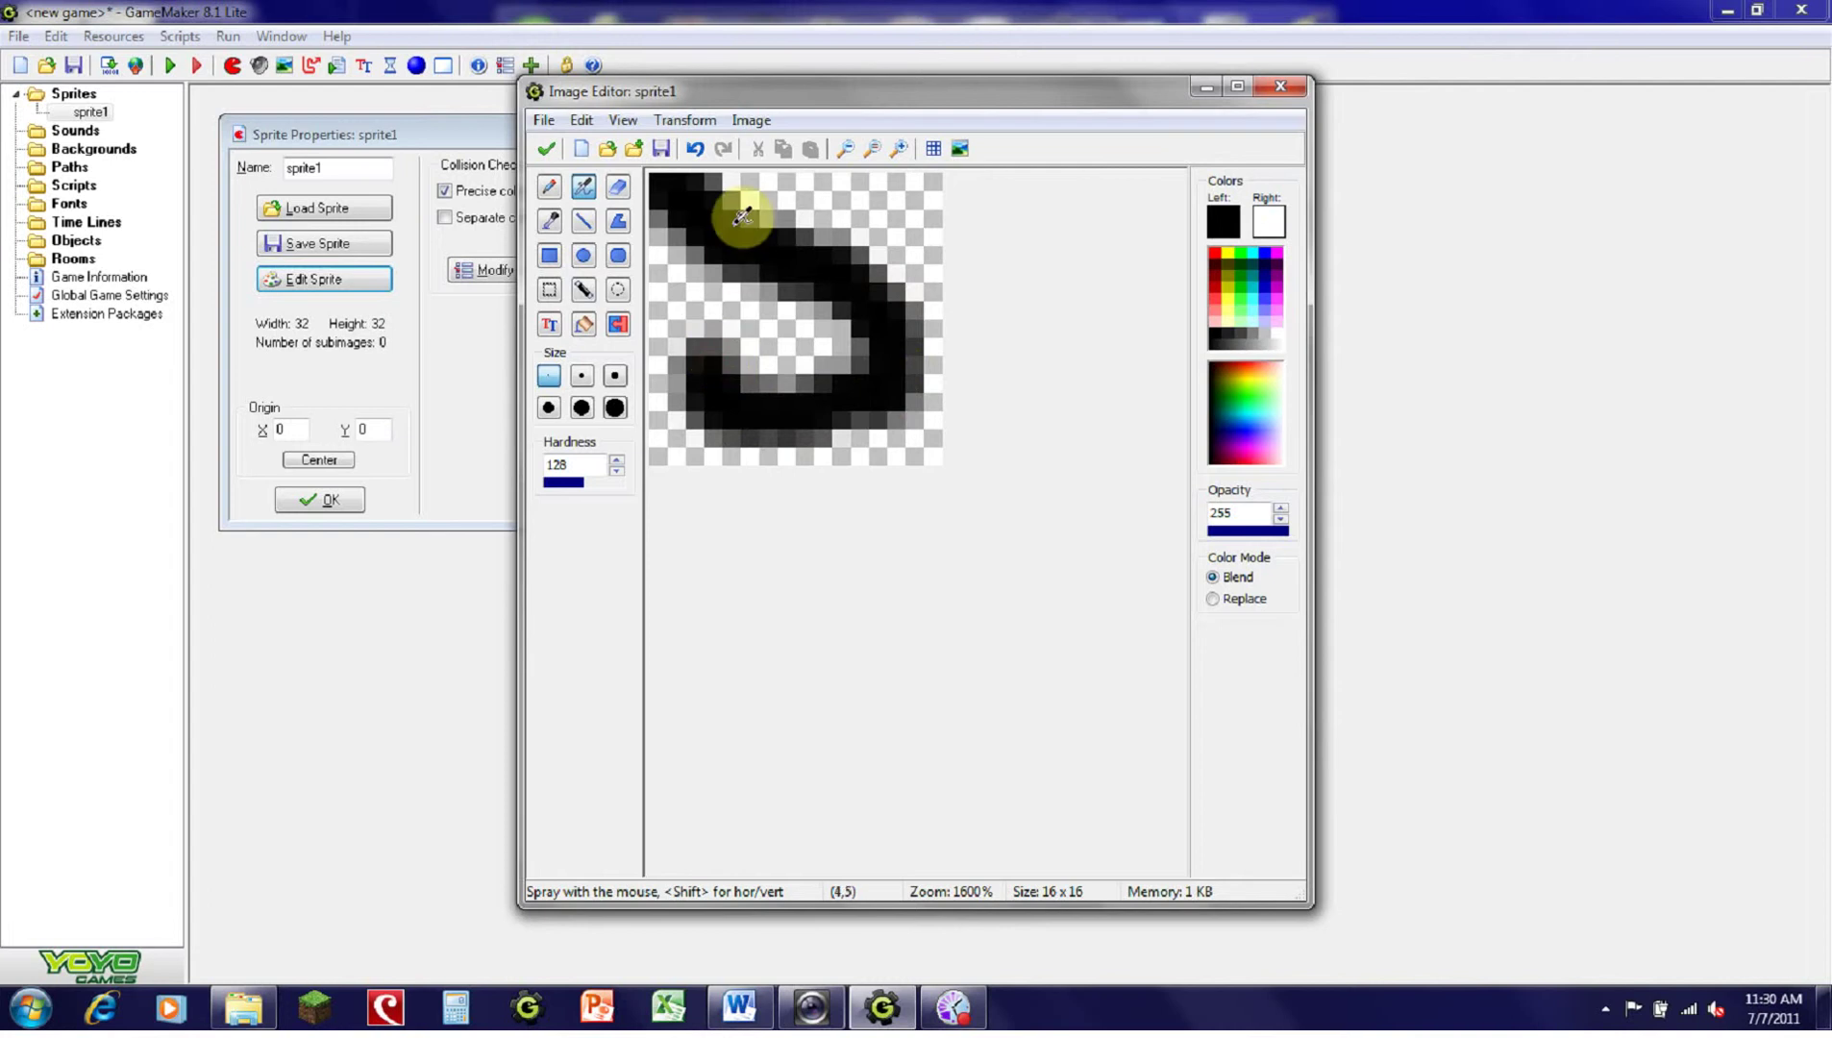
key("ctrl+z")
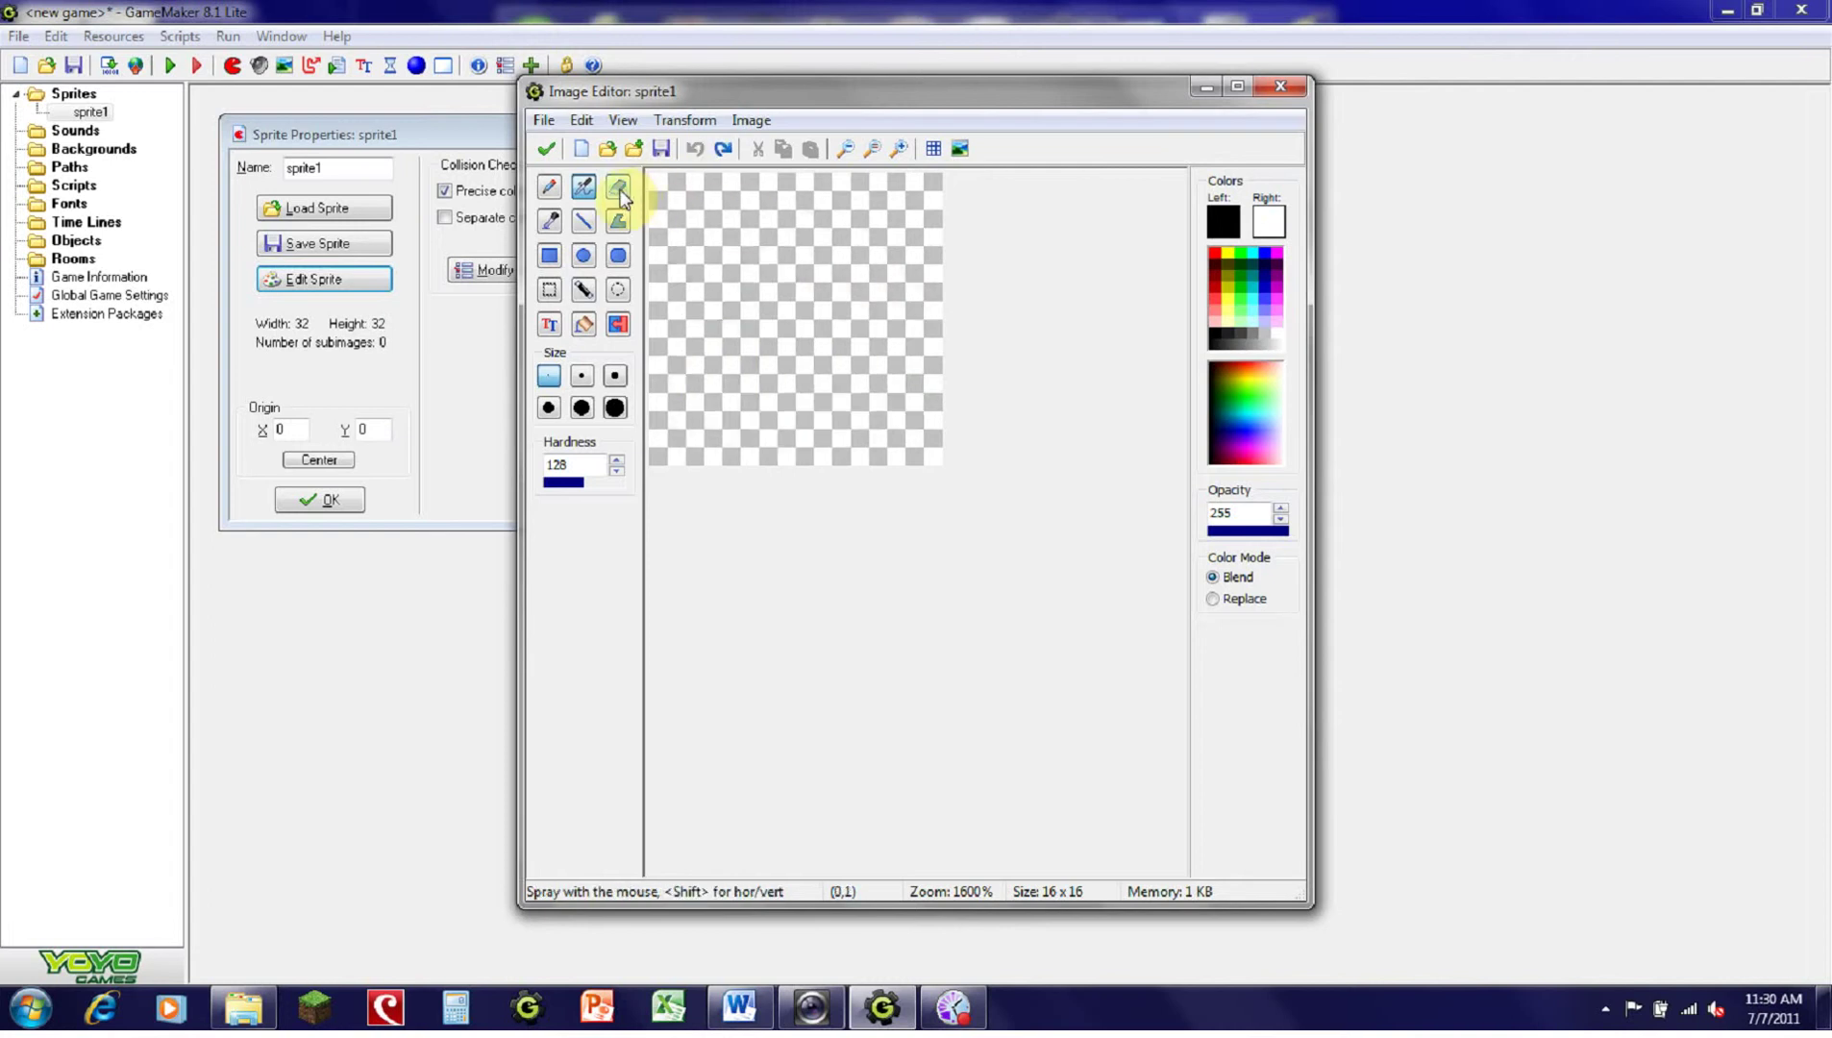
Step: Draw a black diagonal line from the canvas's lower left to its upper right, and erase it with the eraser
left_click(584, 220)
mouse_move(694, 383)
left_mouse_down()
mouse_move(862, 165)
mouse_move(930, 173)
mouse_move(895, 180)
left_mouse_up()
left_click(618, 187)
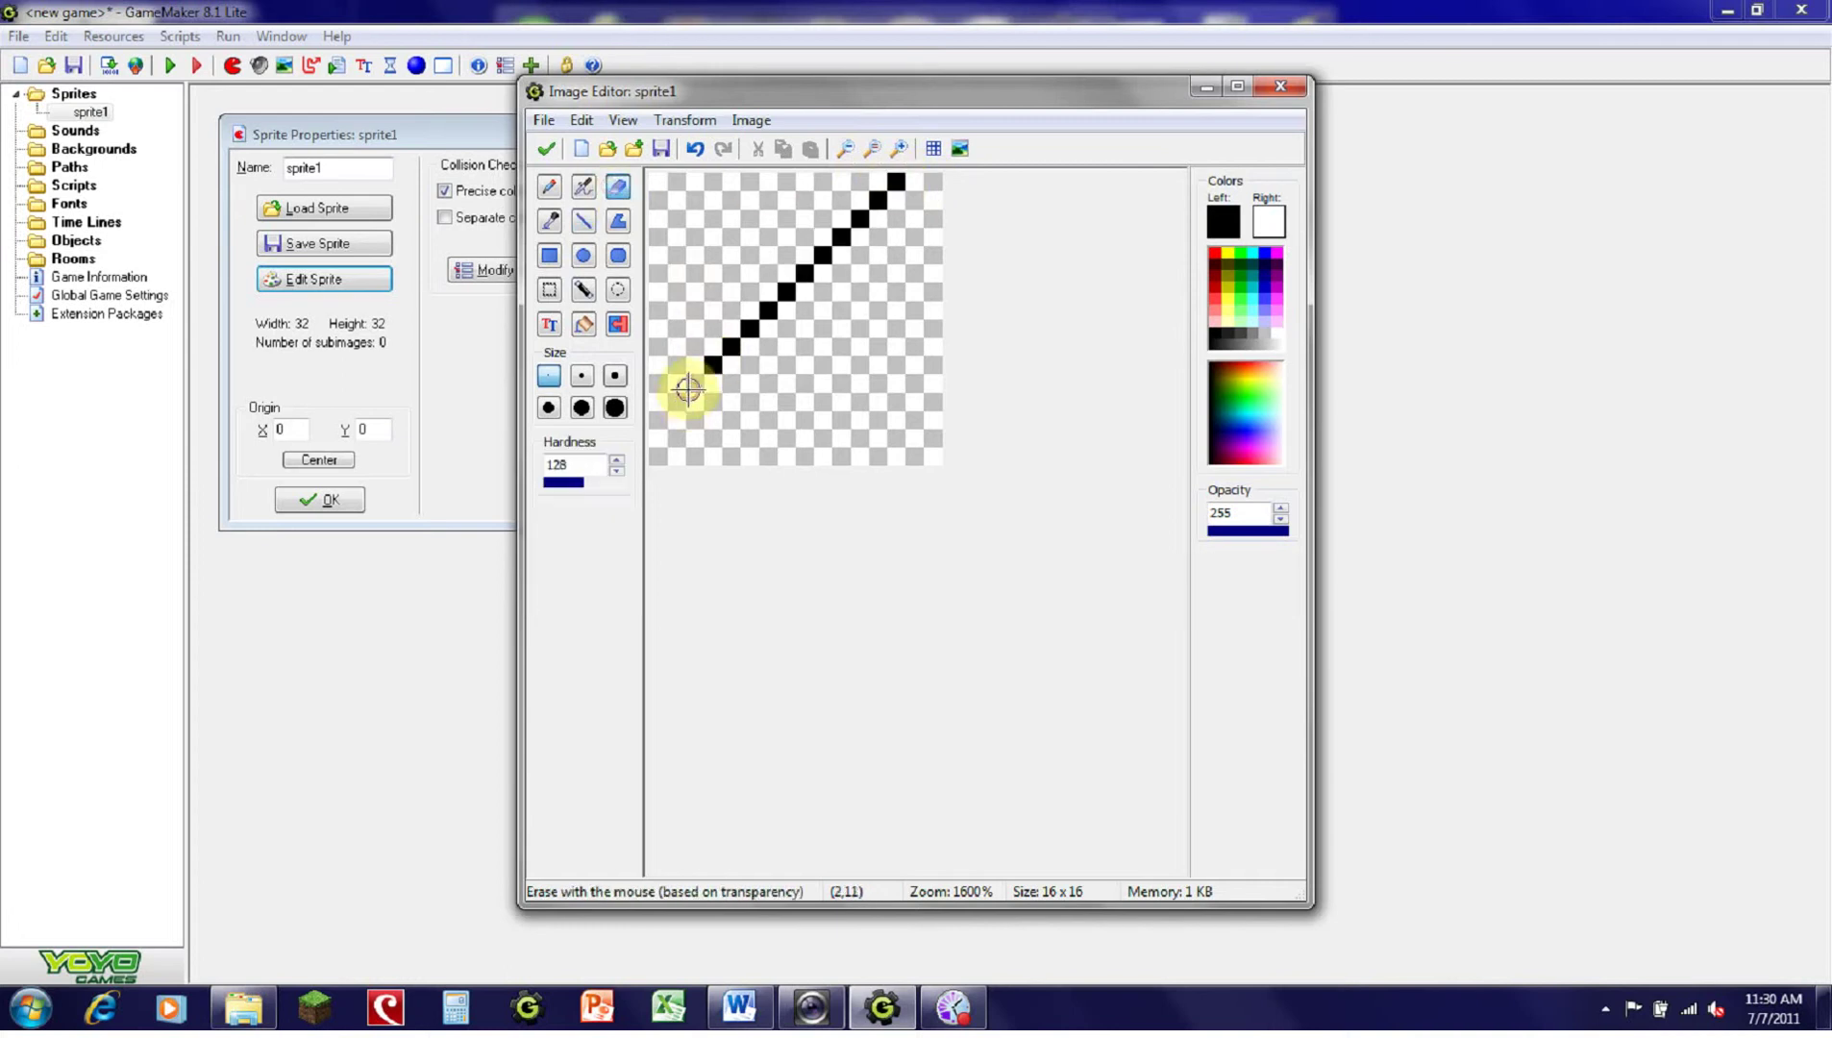
left_click_drag(694, 385, 897, 179)
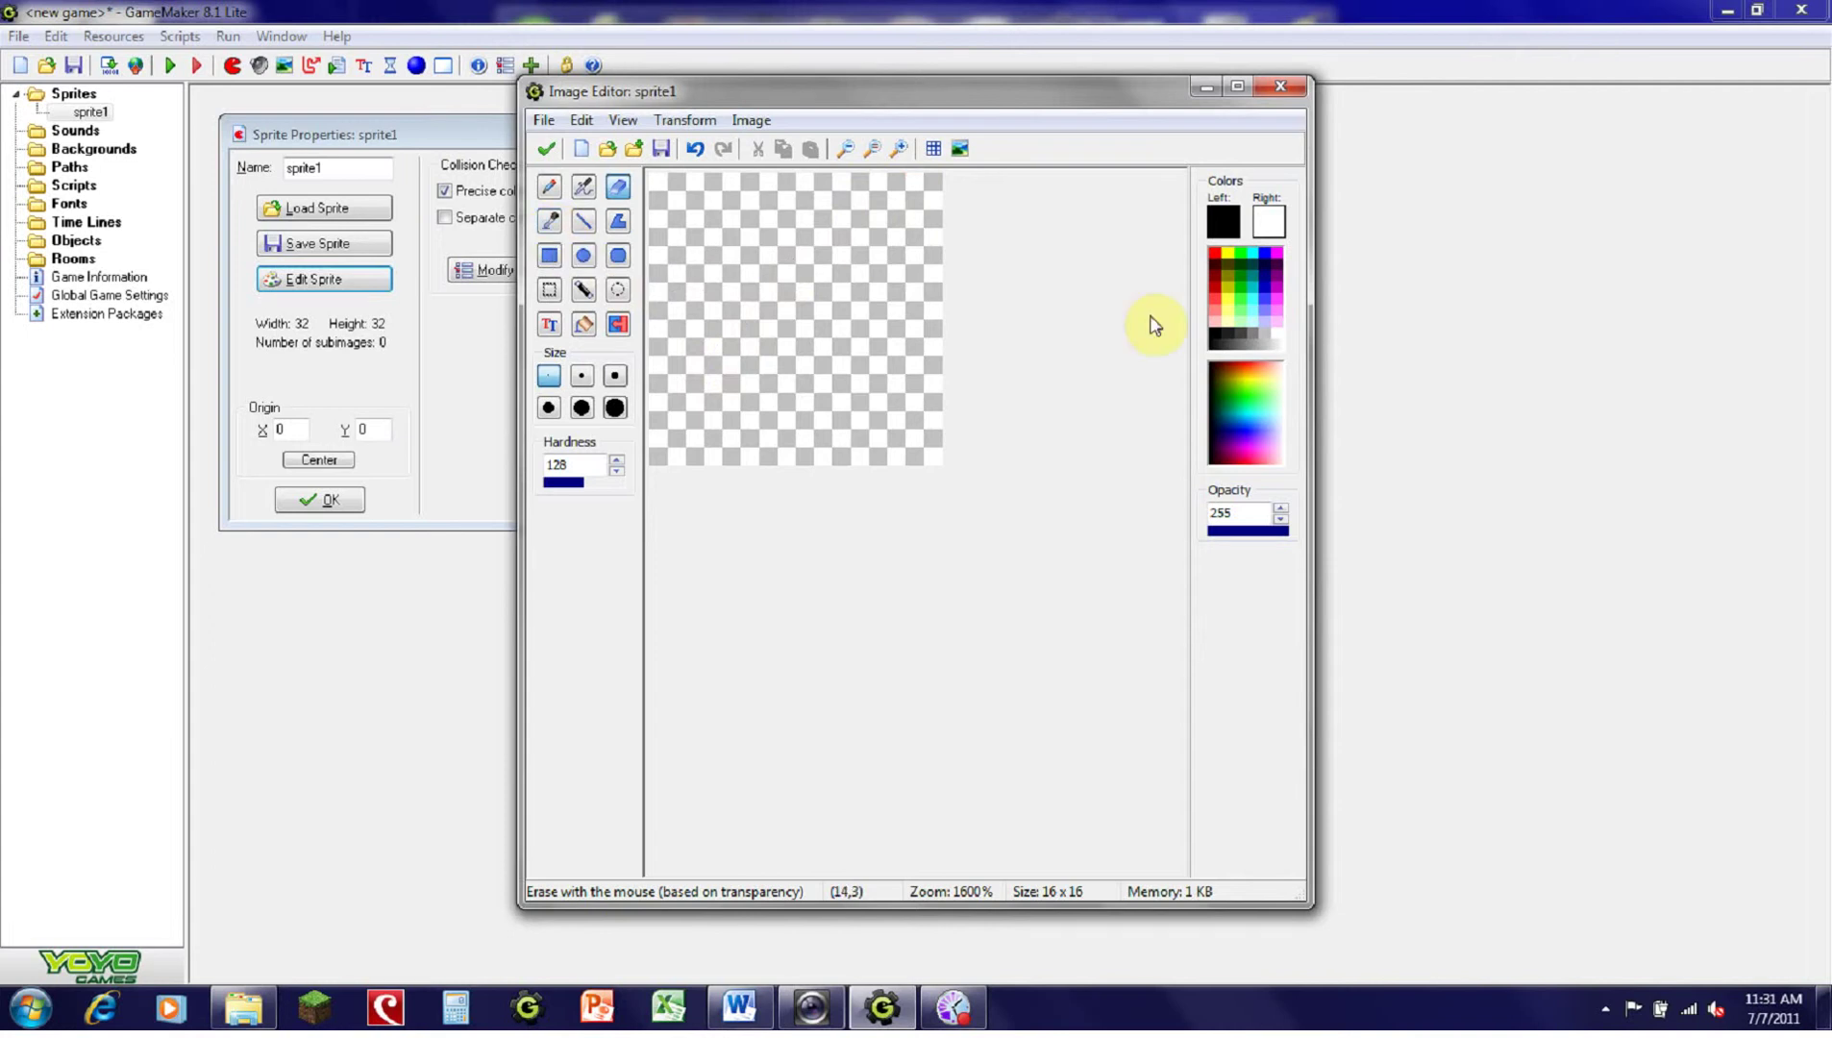
Step: Draw a red-outlined, white-filled rectangle about 7 x 8 pixels near the canvas's upper-left corner
left_click(1216, 253)
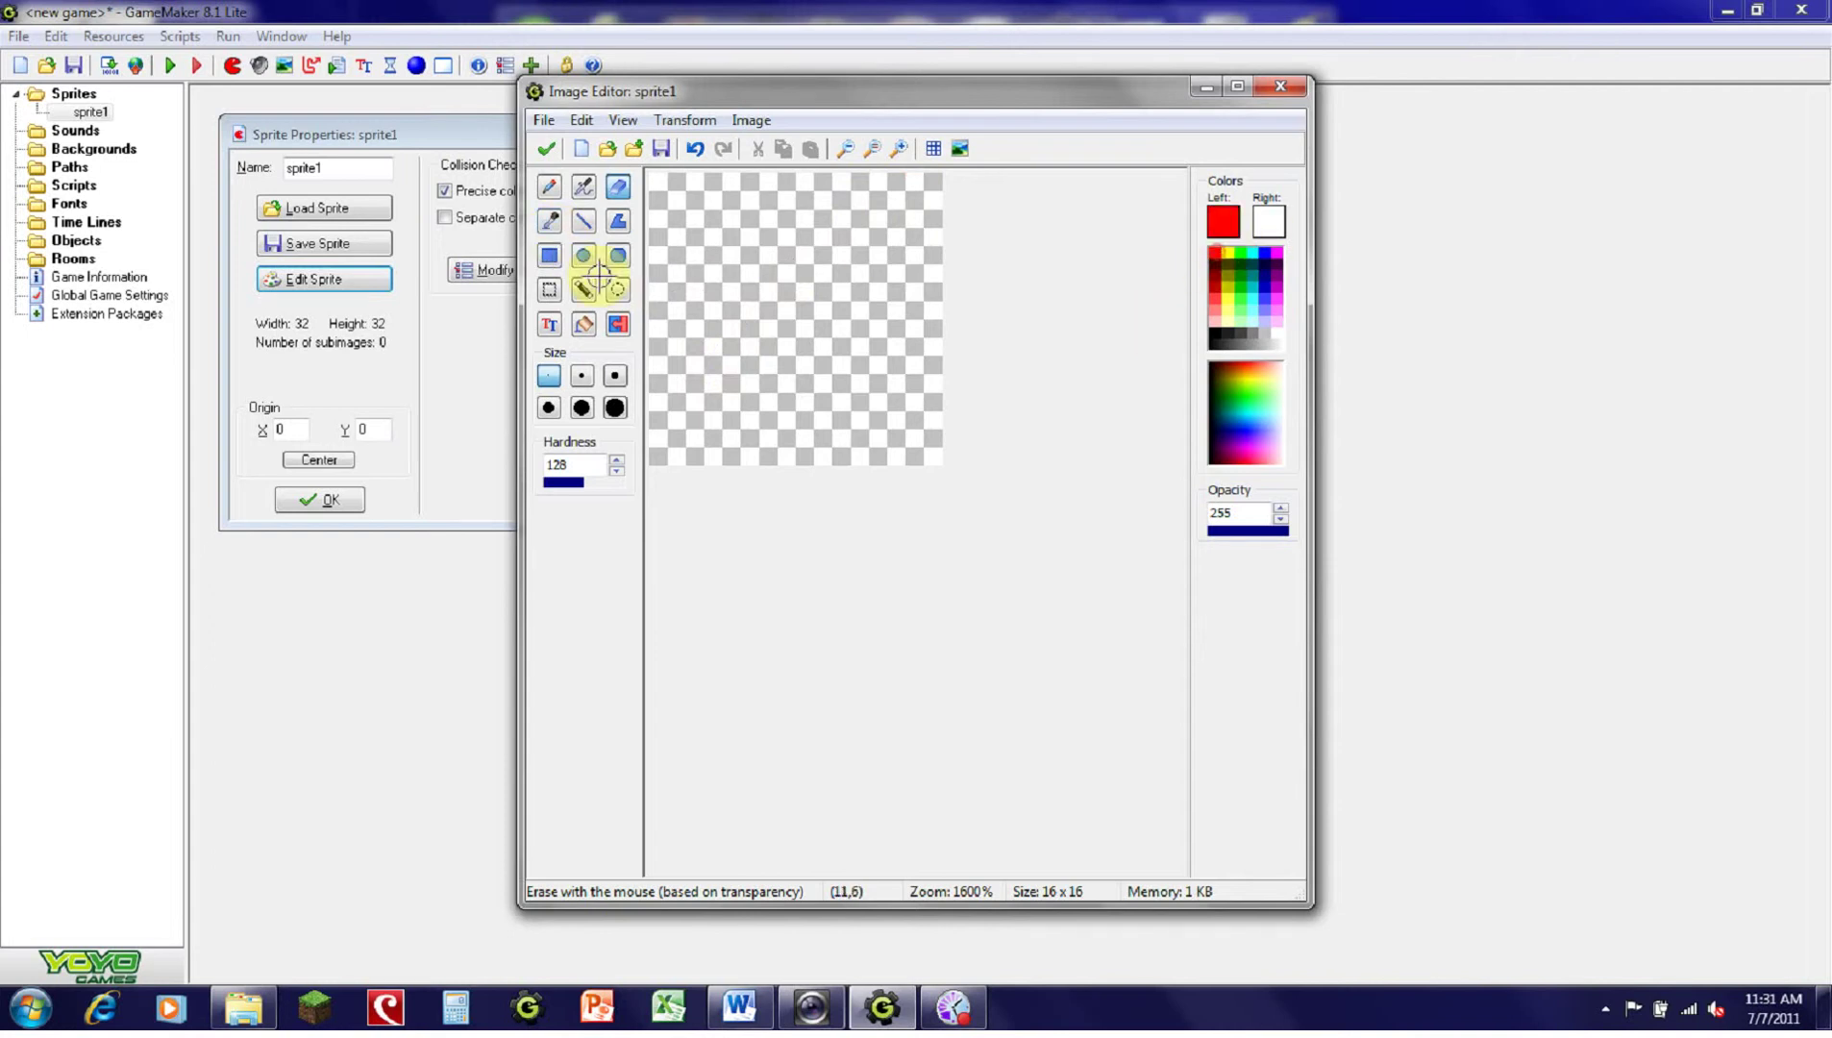
left_click(549, 255)
left_click_drag(659, 184, 773, 333)
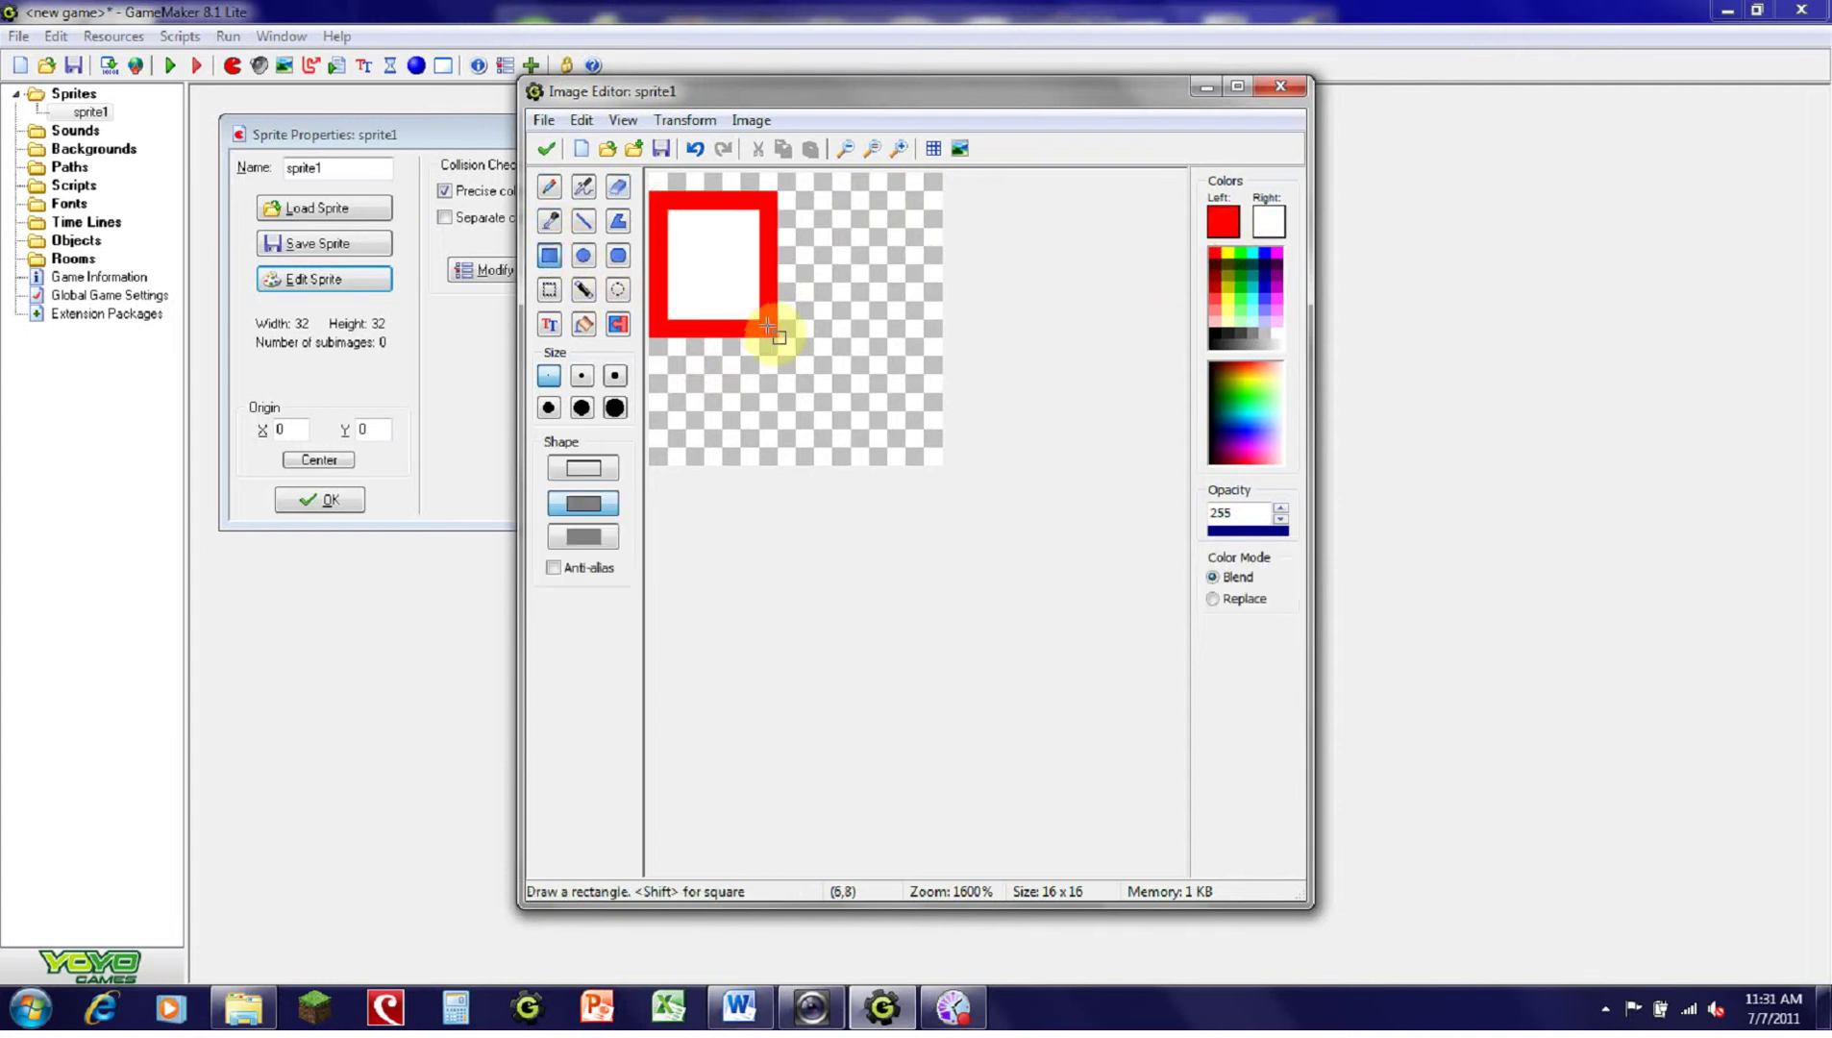
Step: Sample the rectangle's white interior as the drawing color, switch back to red and flood fill the interior
left_click(550, 221)
left_click(723, 246)
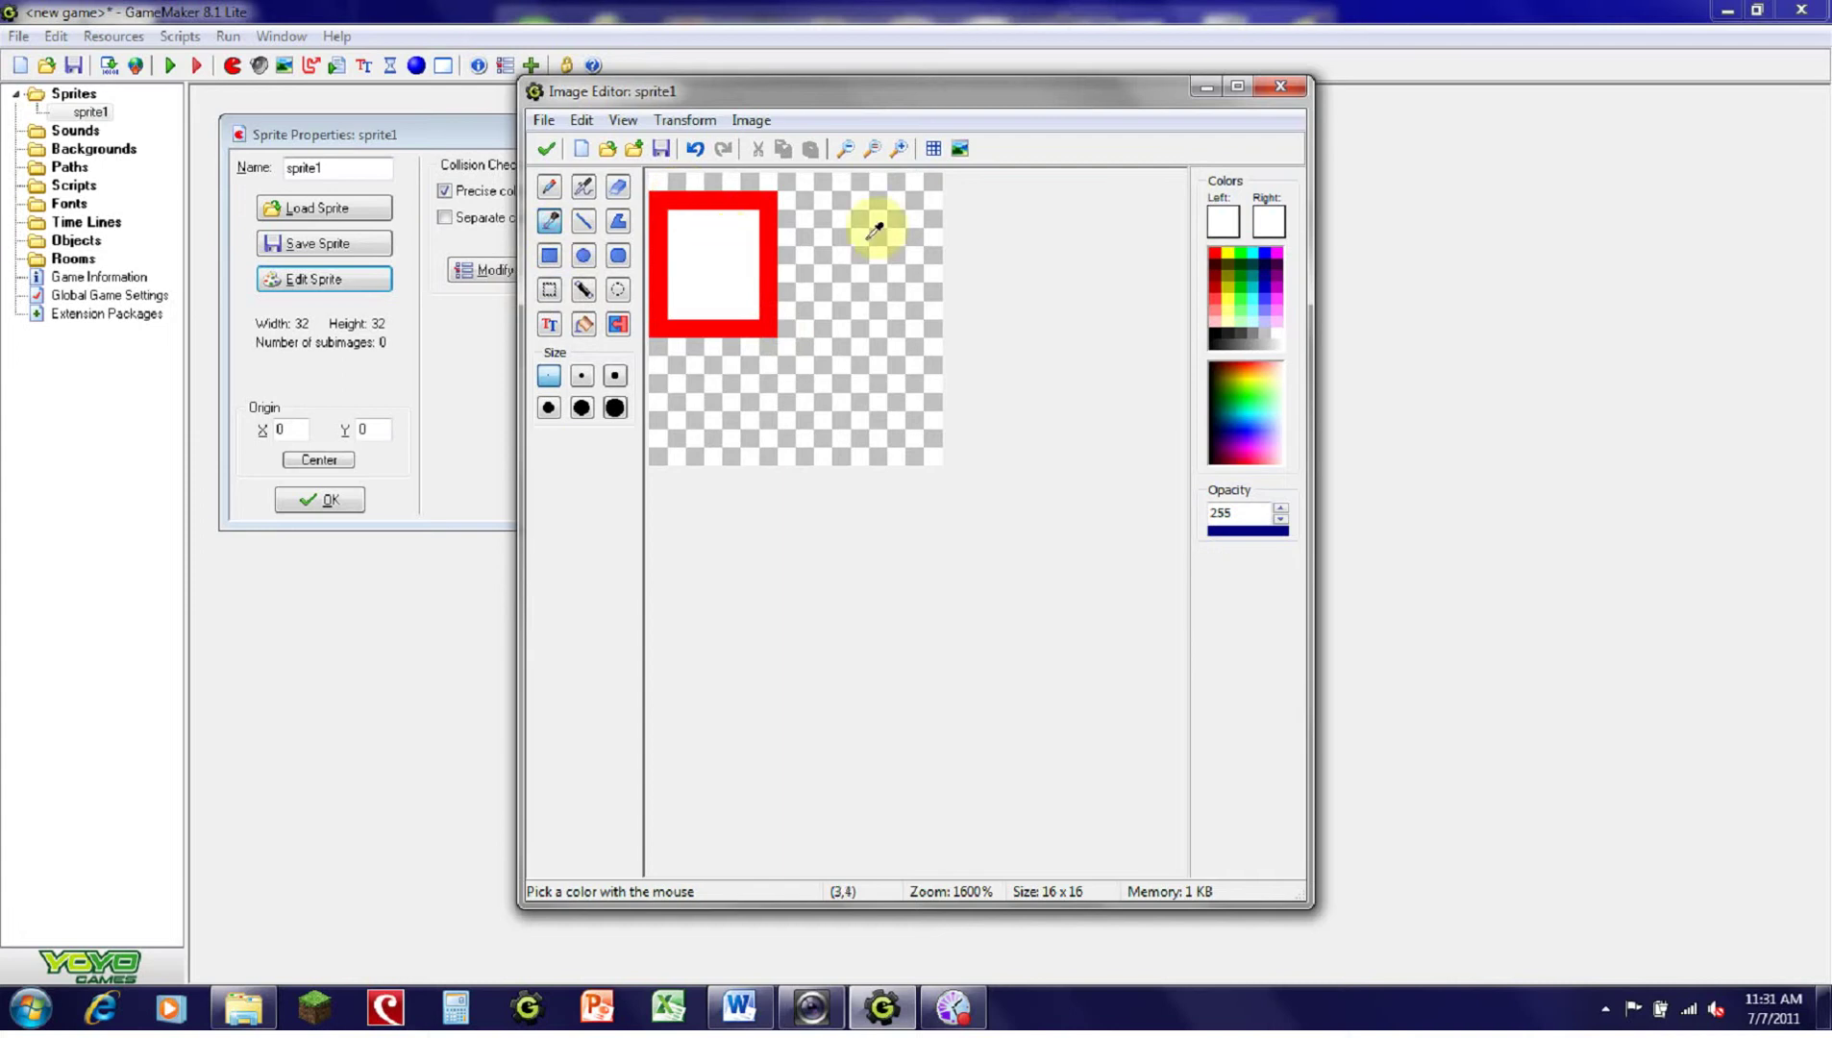
left_click(1269, 273)
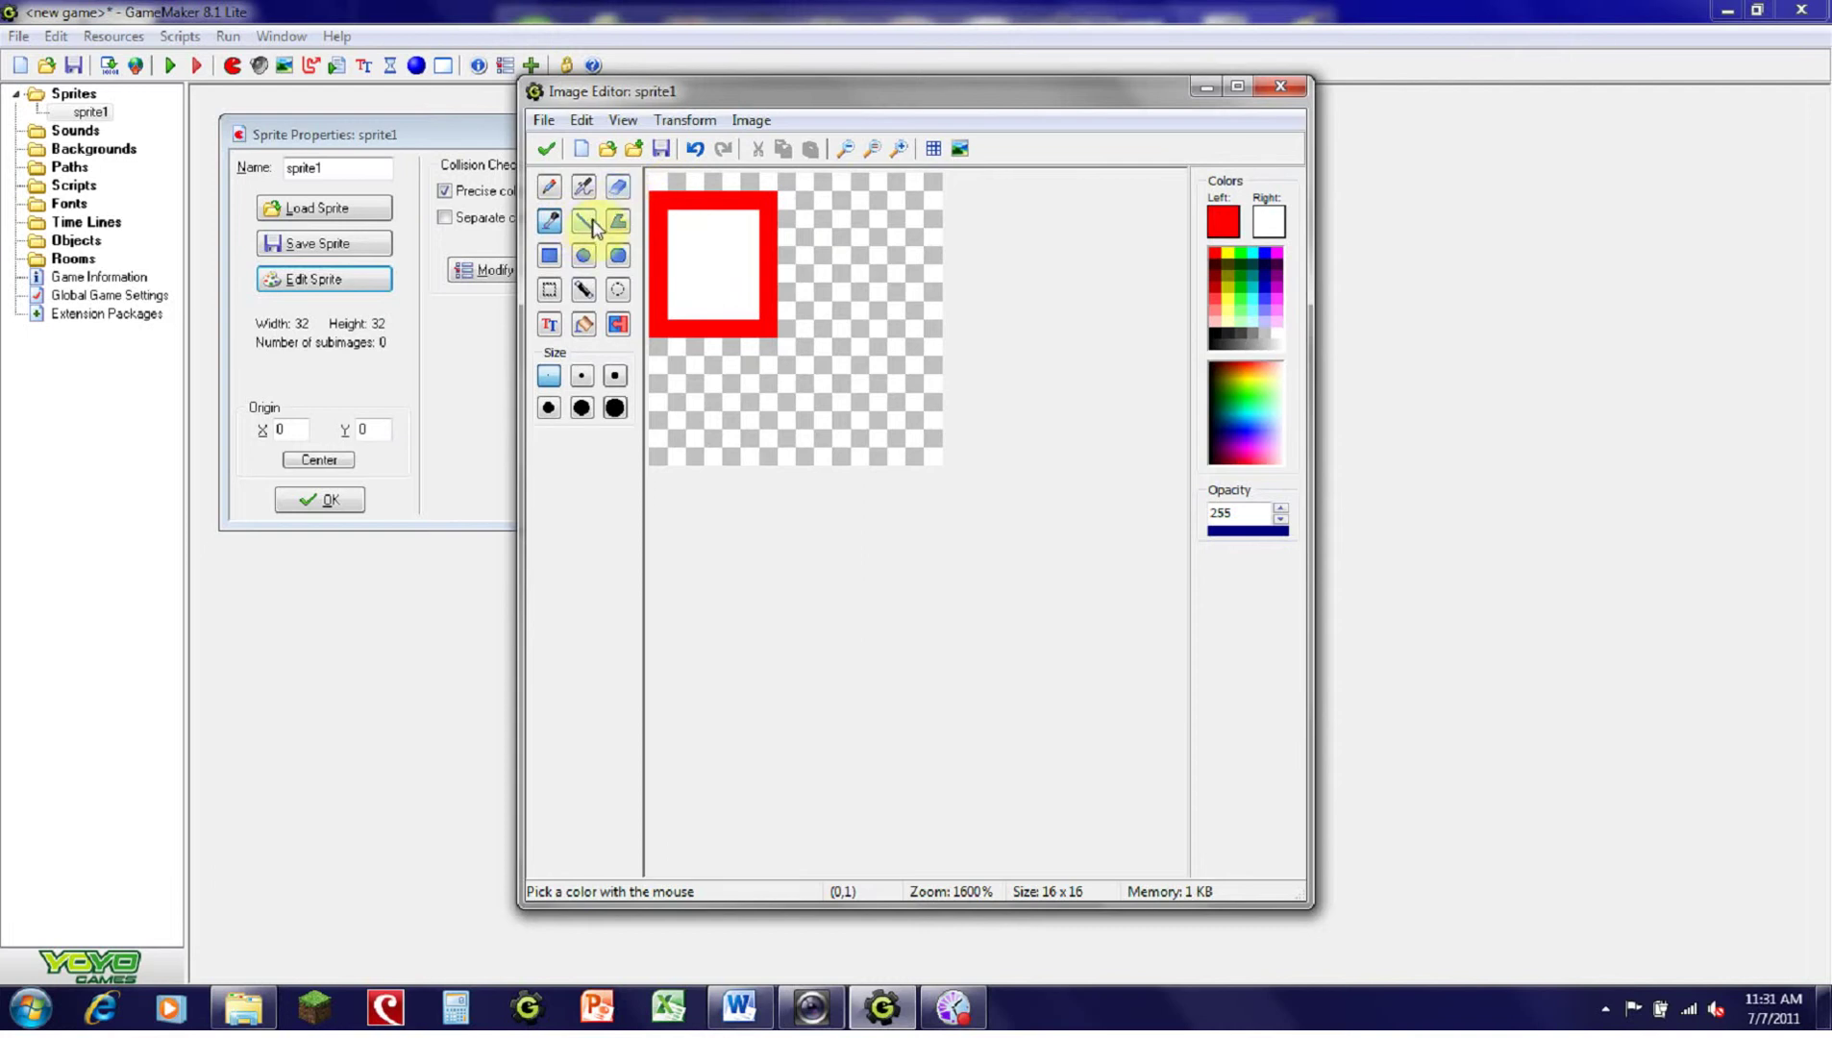
left_click(585, 324)
left_click(715, 265)
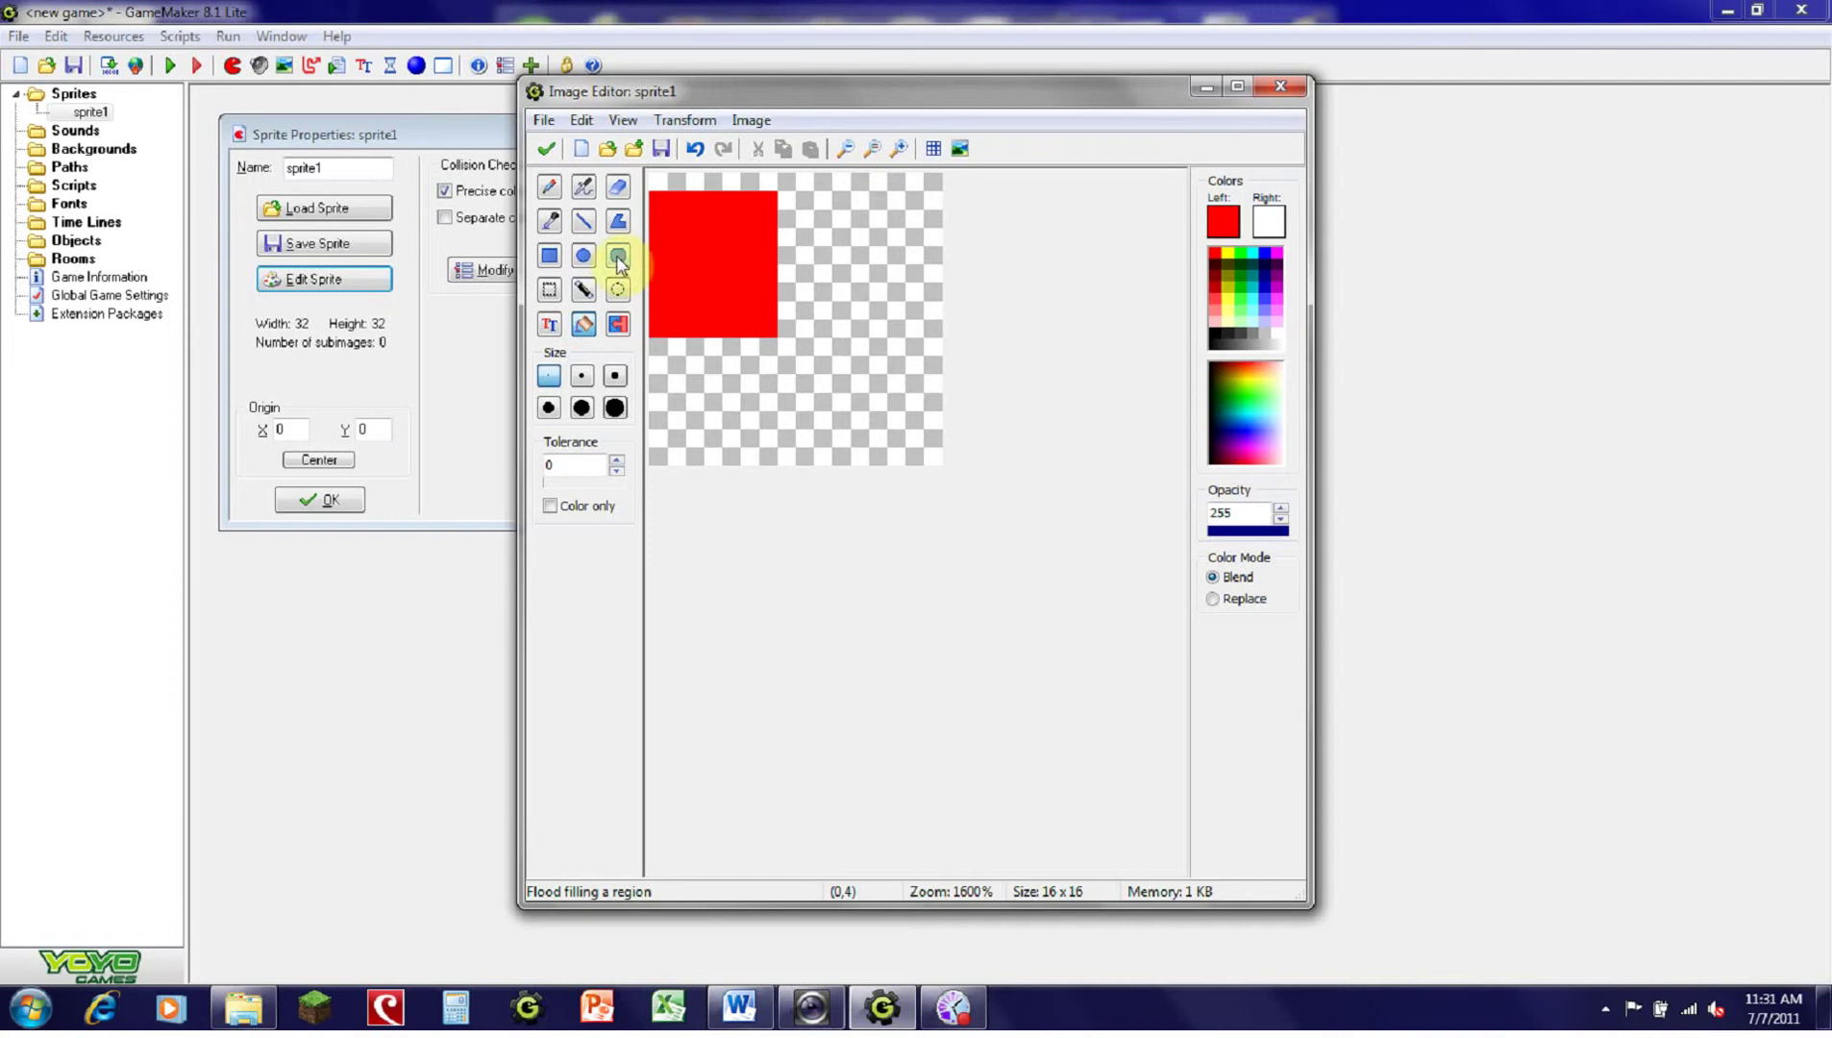
Step: Draw a black-outlined ellipse about 7 x 8 pixels in the canvas's lower-right area and flood fill it black
left_click(1214, 338)
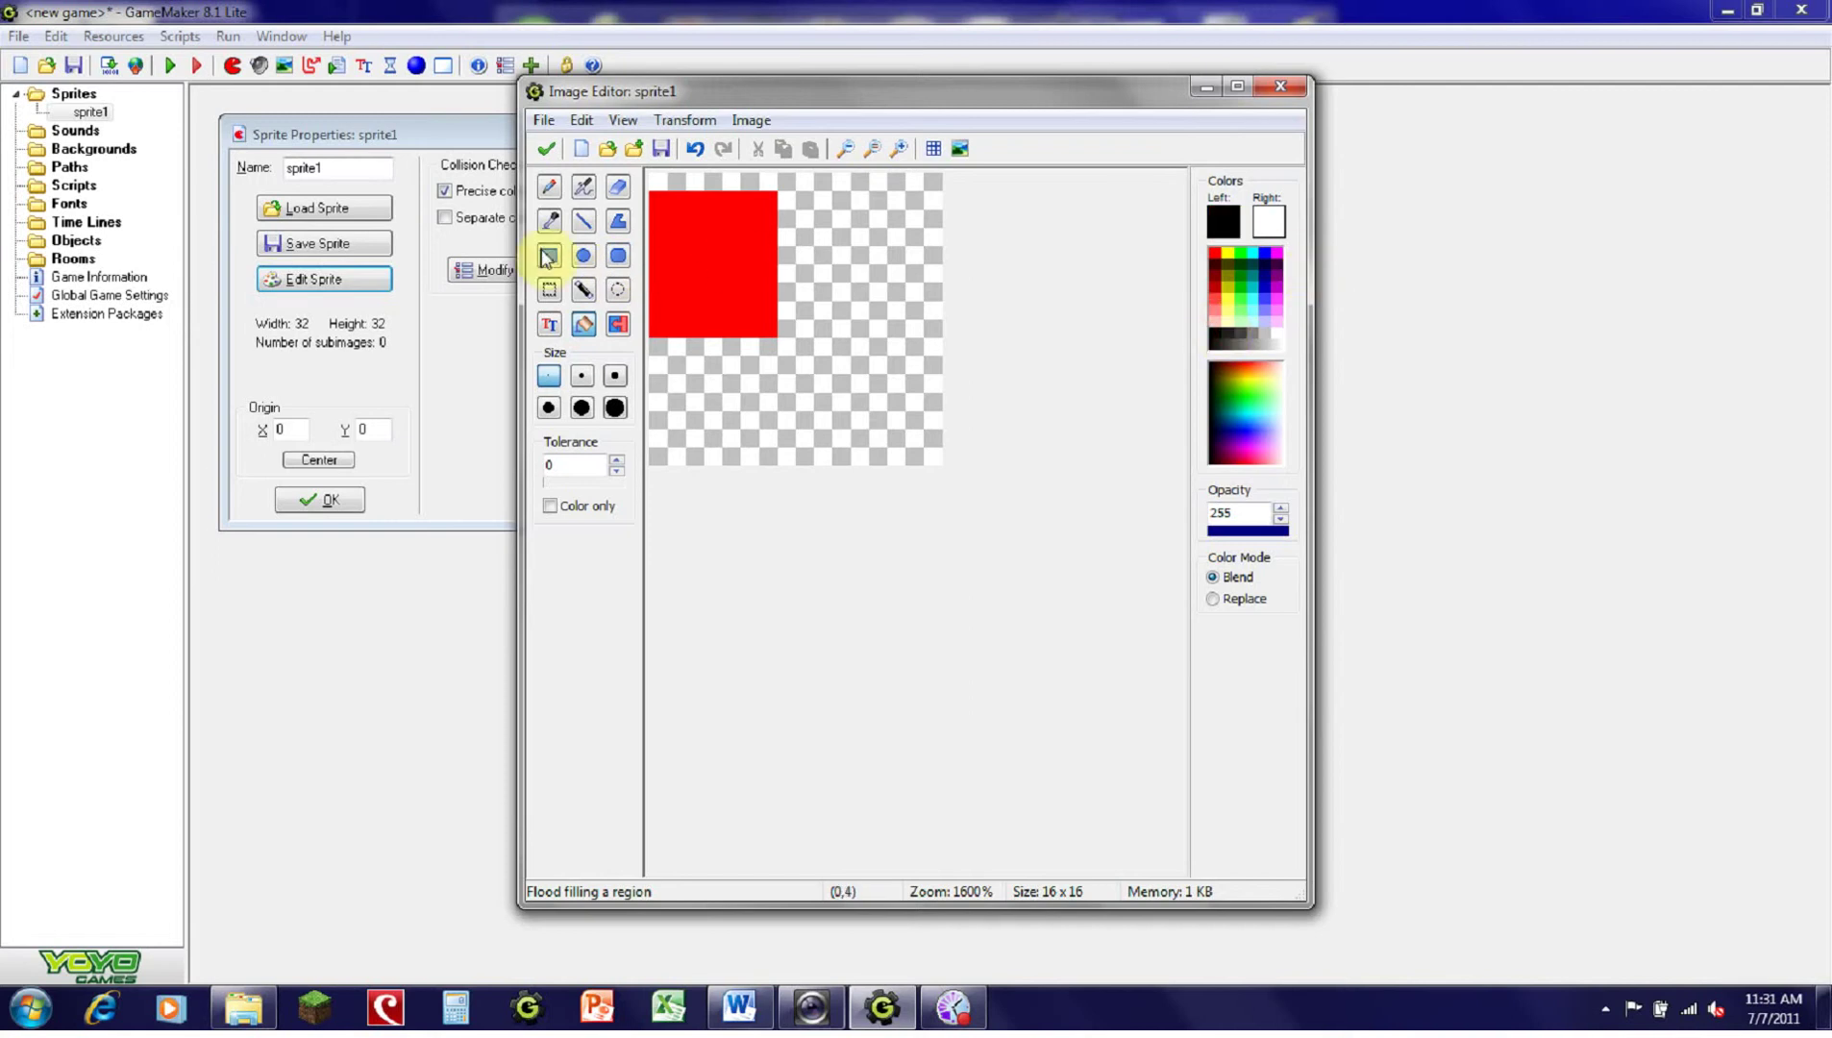
left_click(580, 254)
left_click_drag(819, 304, 942, 447)
left_click(583, 324)
left_click(884, 341)
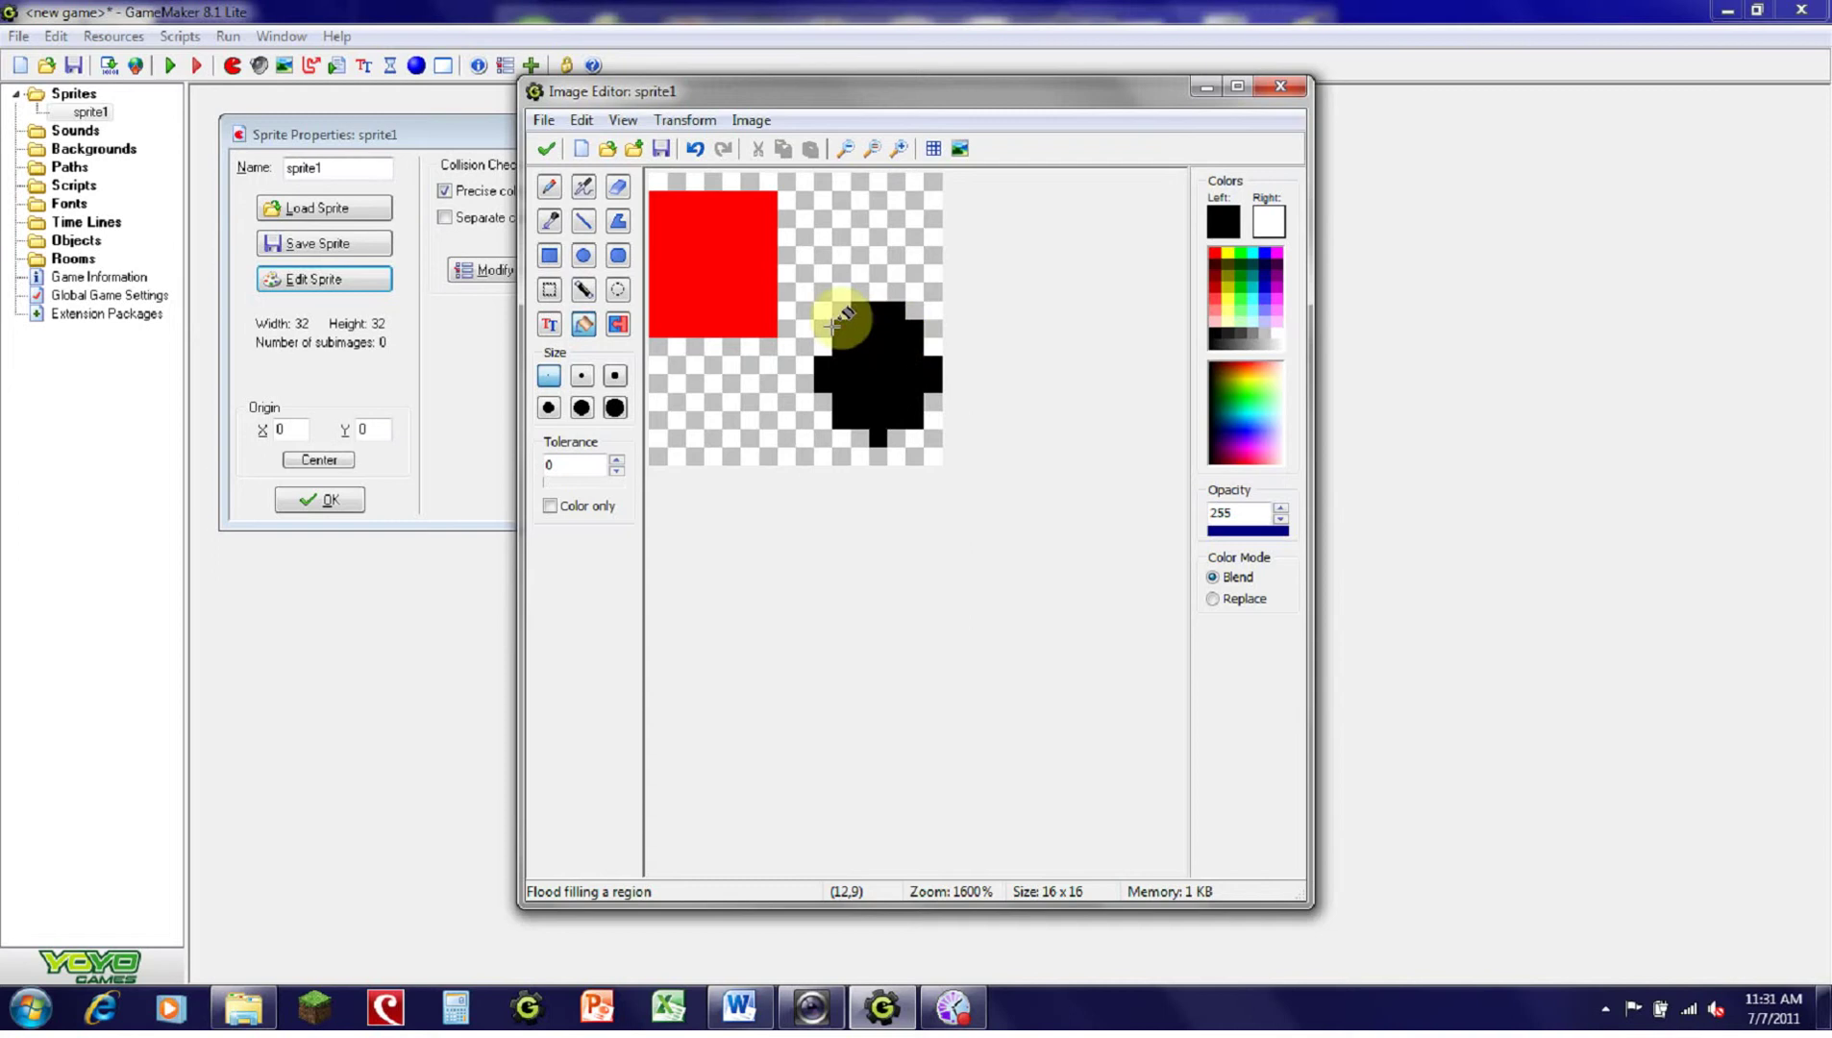
Step: Start a polygon on the red rectangle, and undo back through the ellipse and the rectangle to the empty canvas
left_click(583, 255)
left_click(618, 222)
left_click(665, 293)
key("ctrl+z")
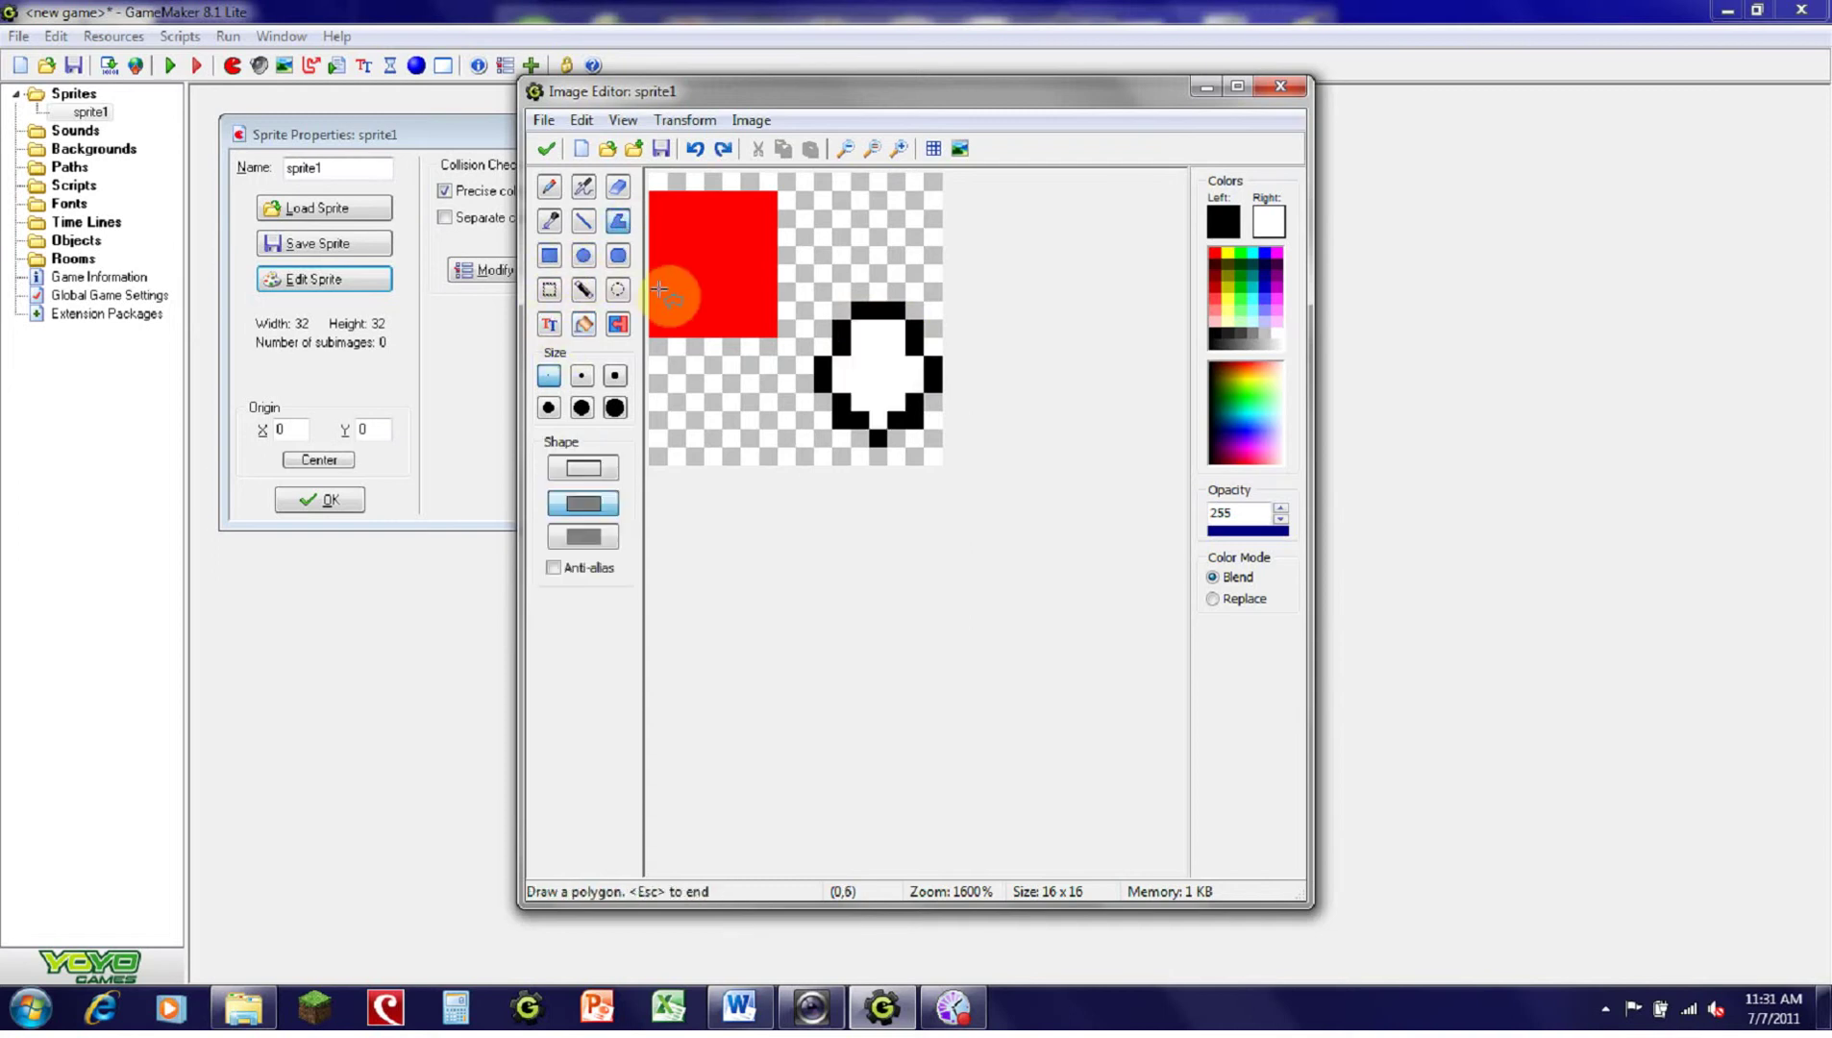
key("ctrl+z")
key("ctrl+z")
Step: Try the polygon tool with a five-cornered, black-outlined, white-filled shape across the canvas, and undo it
left_click(583, 221)
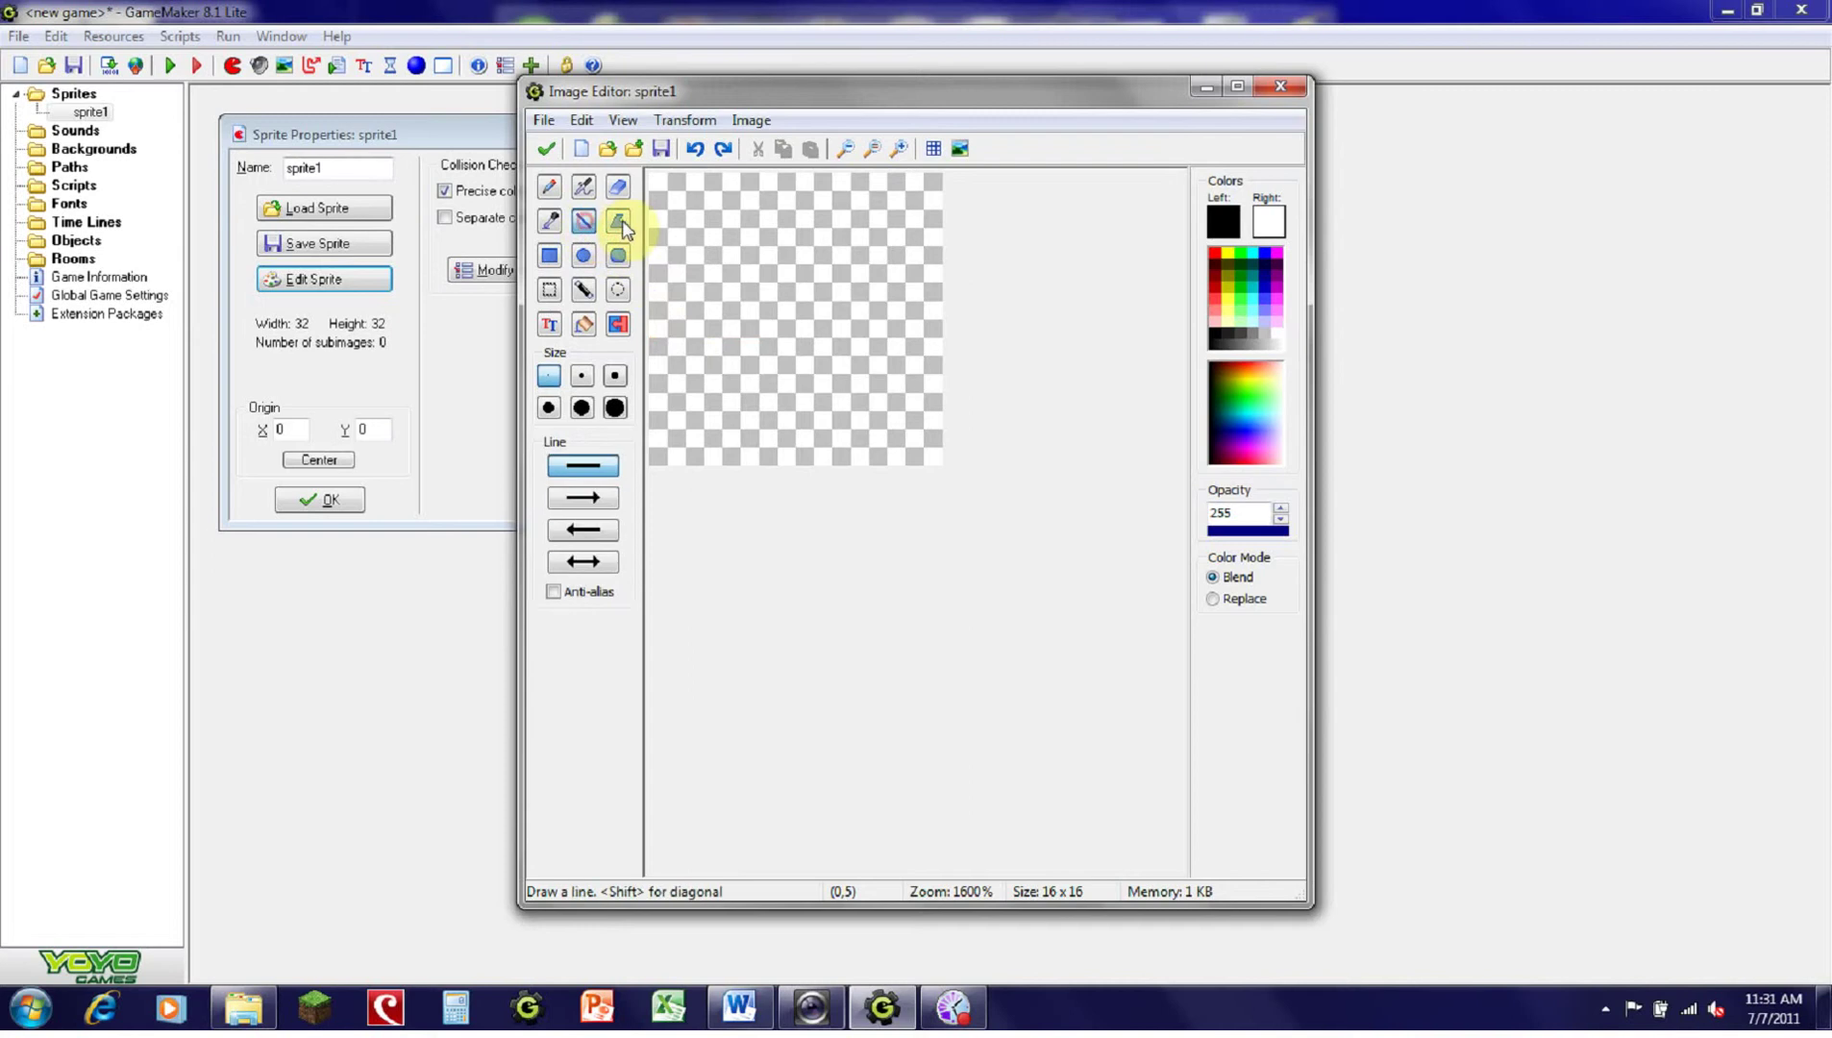
left_click(618, 221)
left_click(678, 275)
left_click(801, 181)
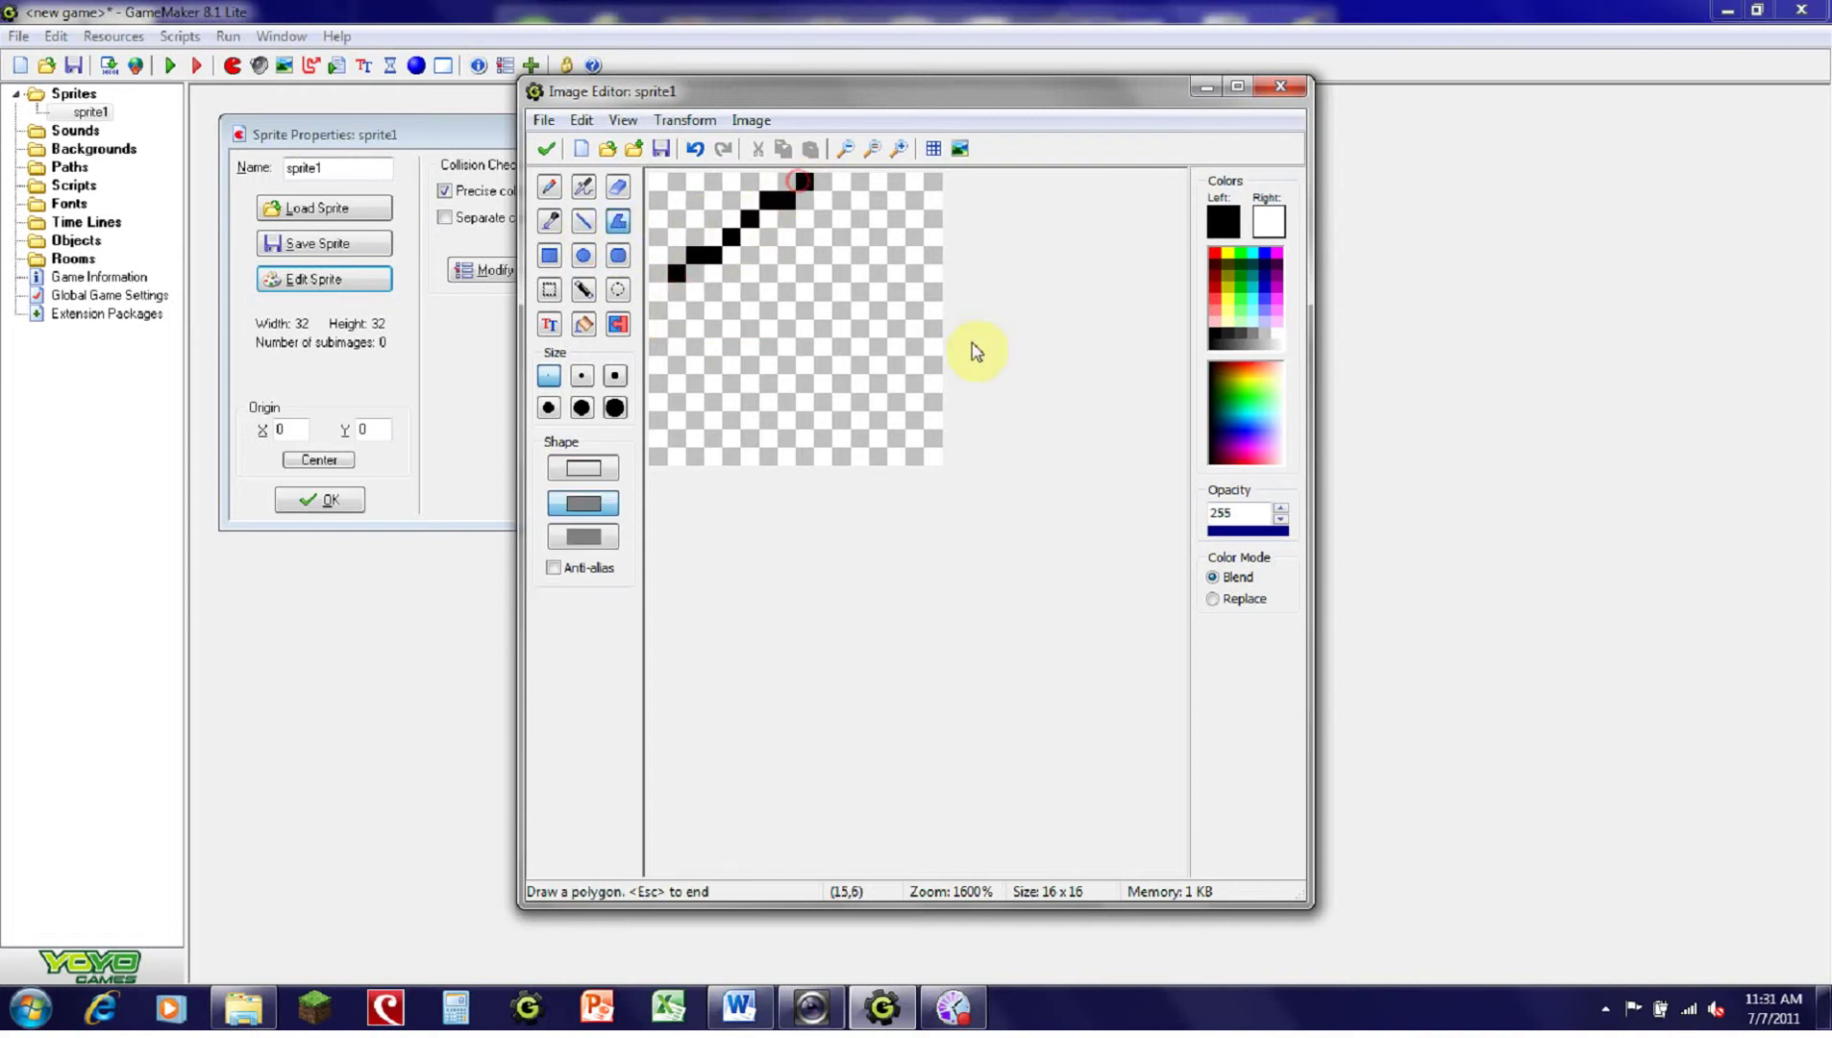
left_click(923, 318)
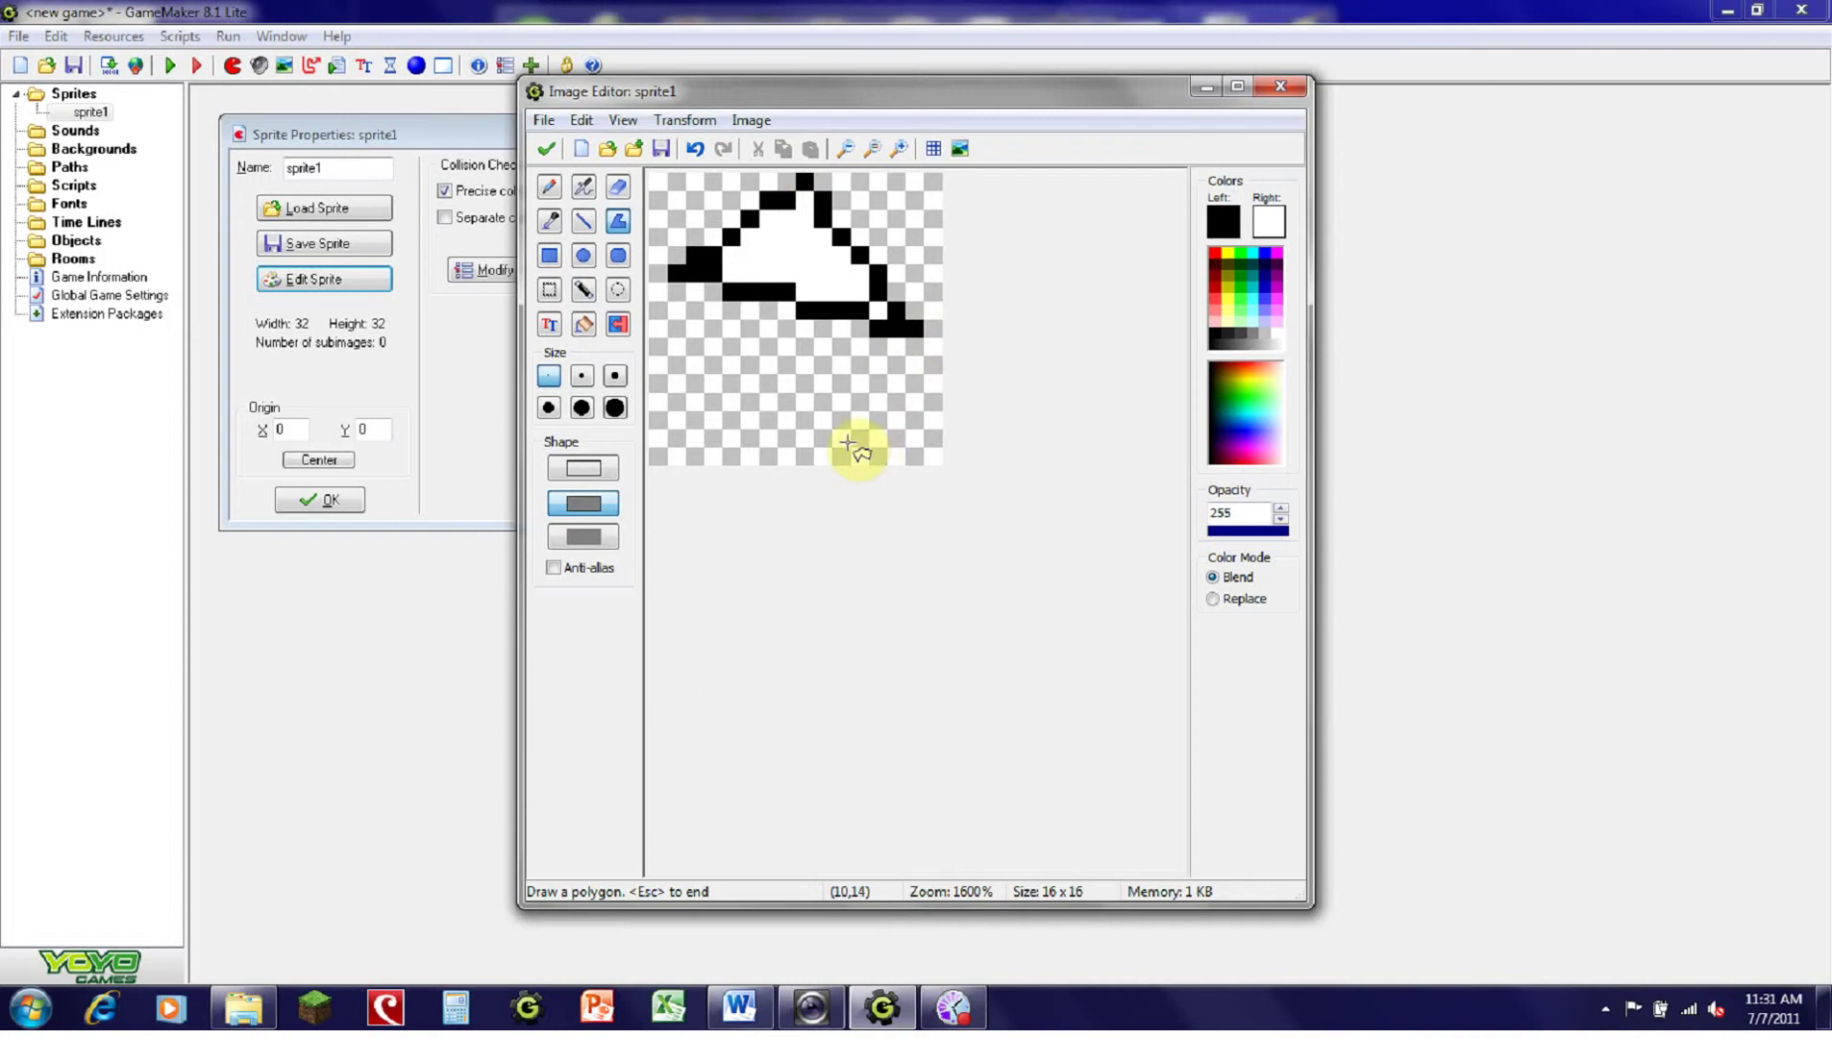
left_click(846, 442)
left_click(695, 396)
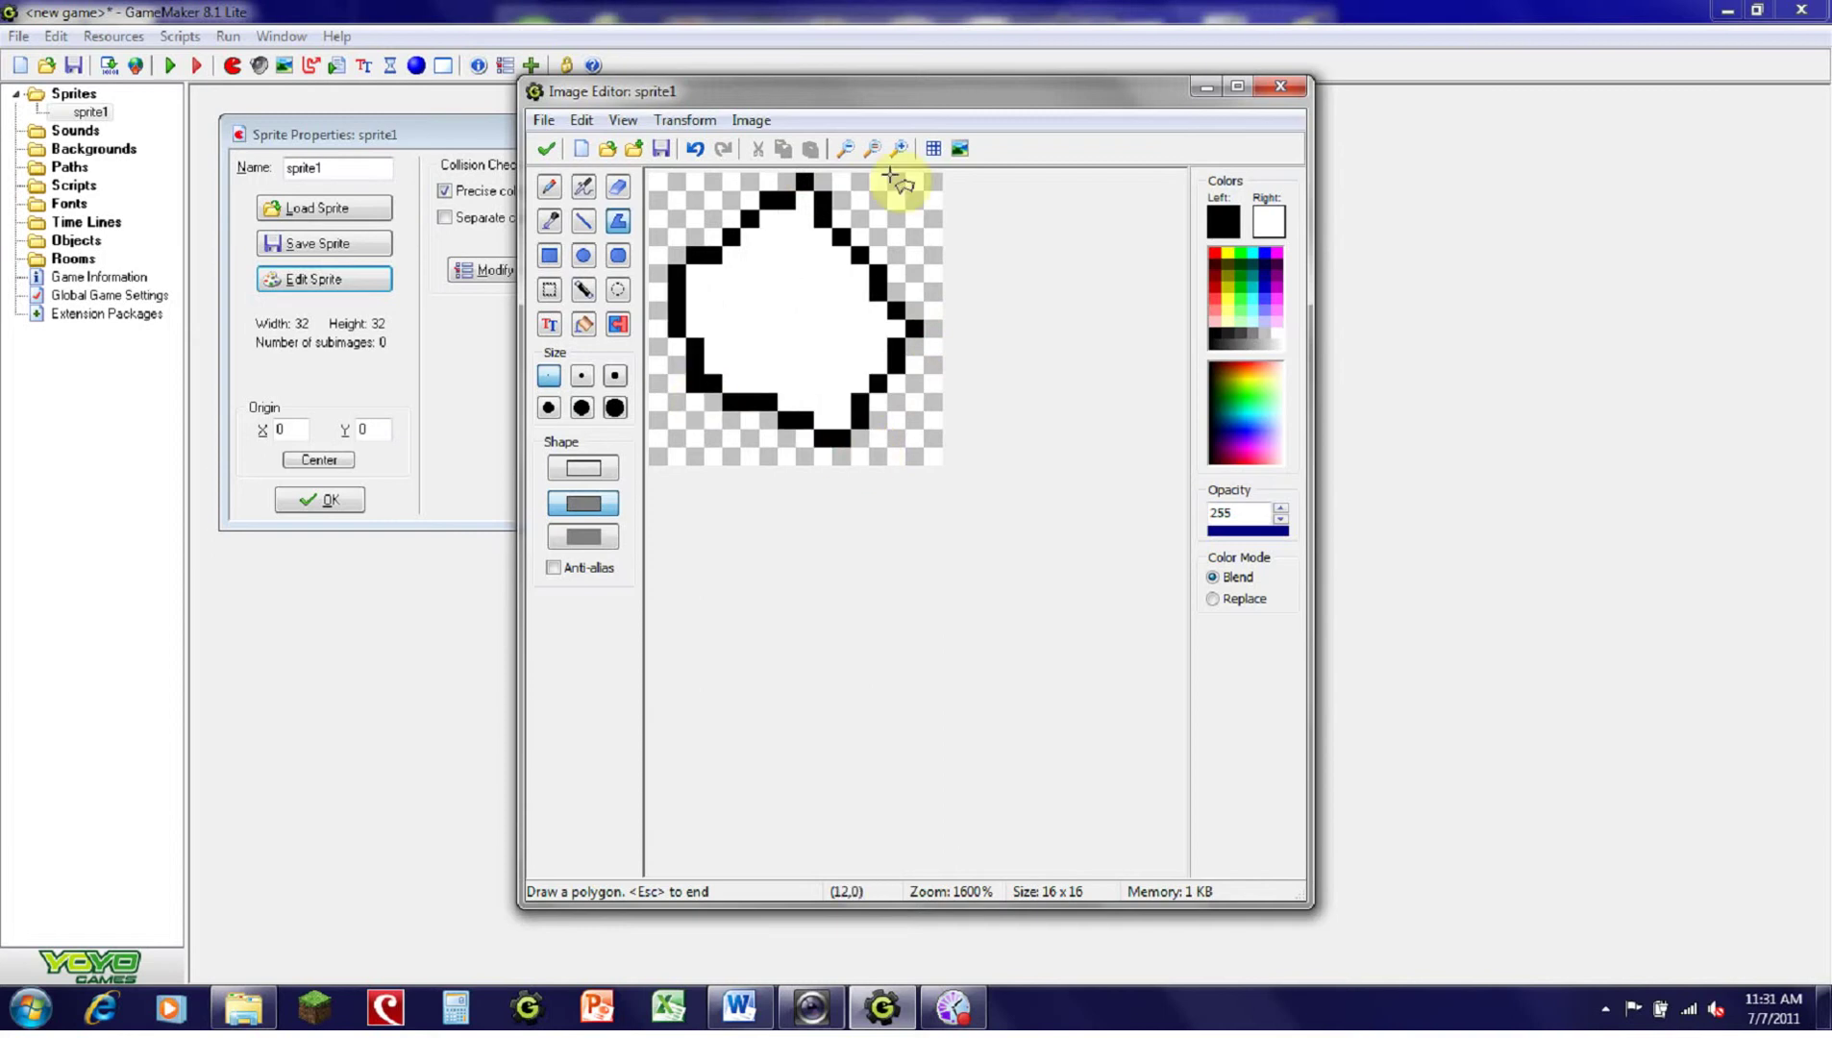
key("ctrl+z")
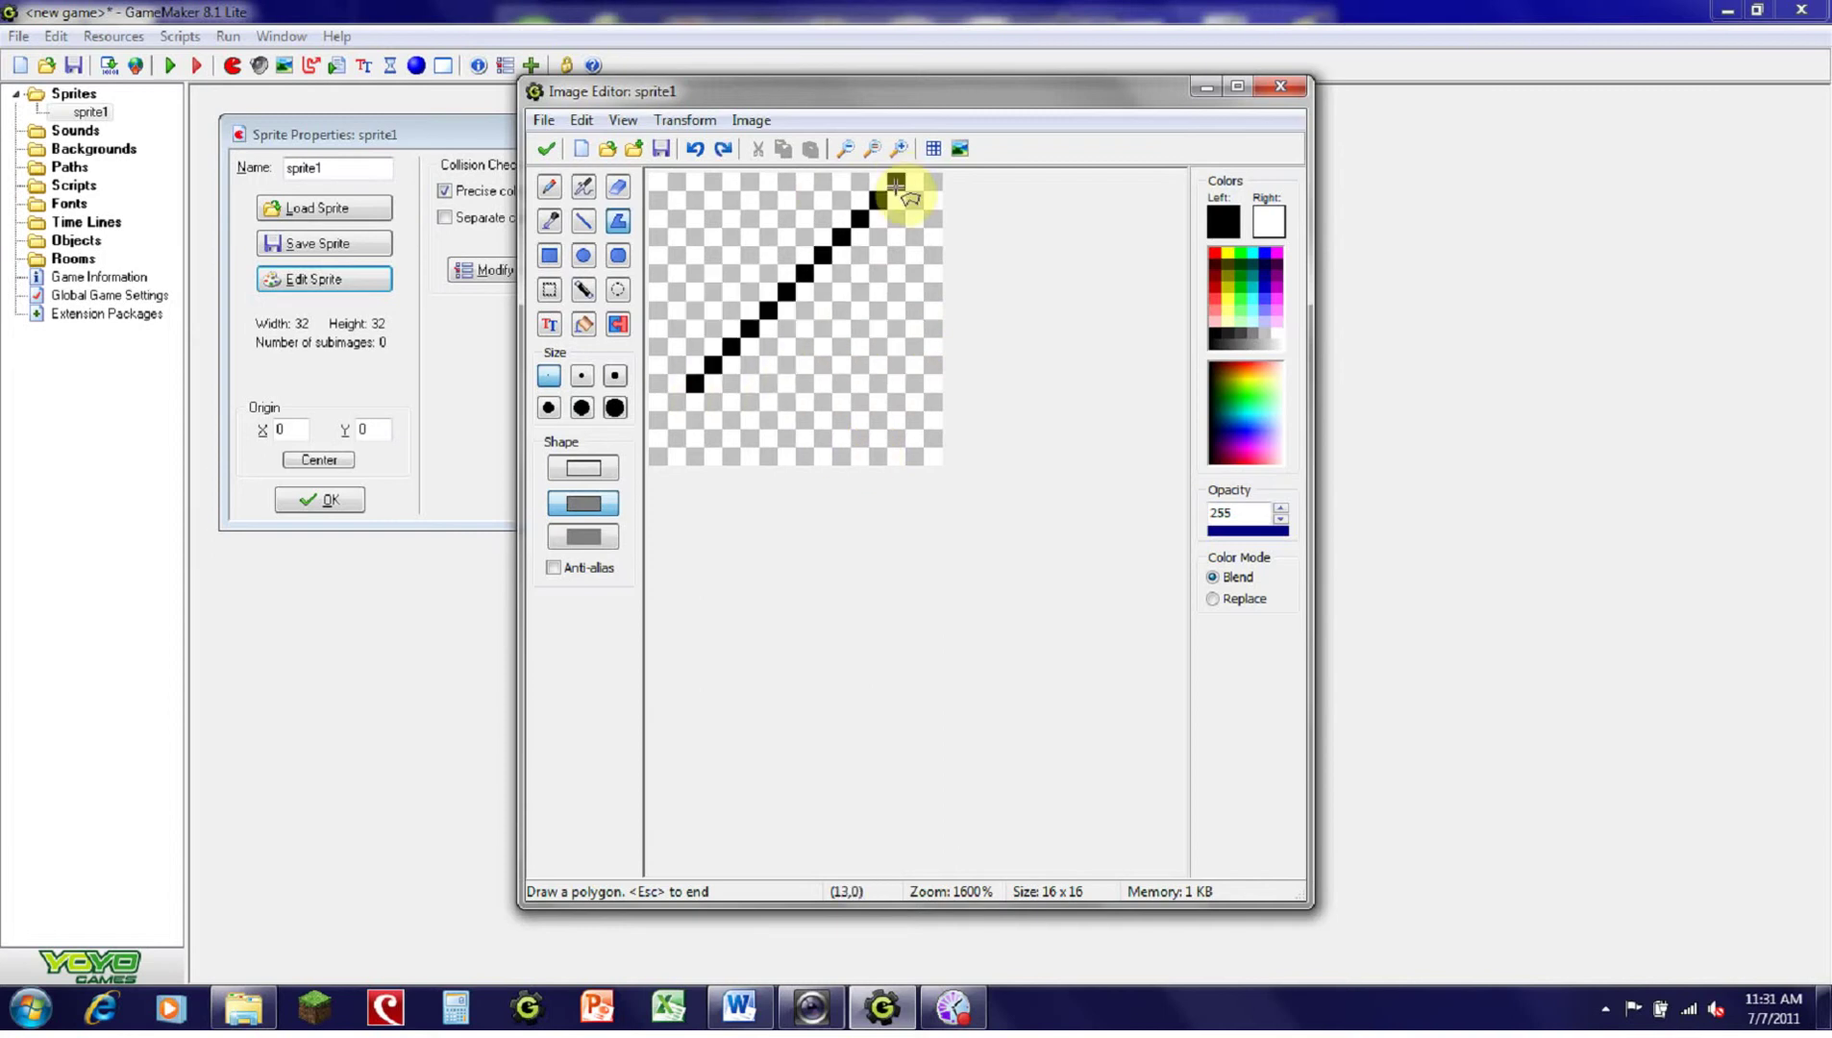
key("Escape")
Step: Try a black-outlined, white-filled rectangle about 13 x 11 pixels from the canvas's top-left corner, and undo it
left_click(552, 255)
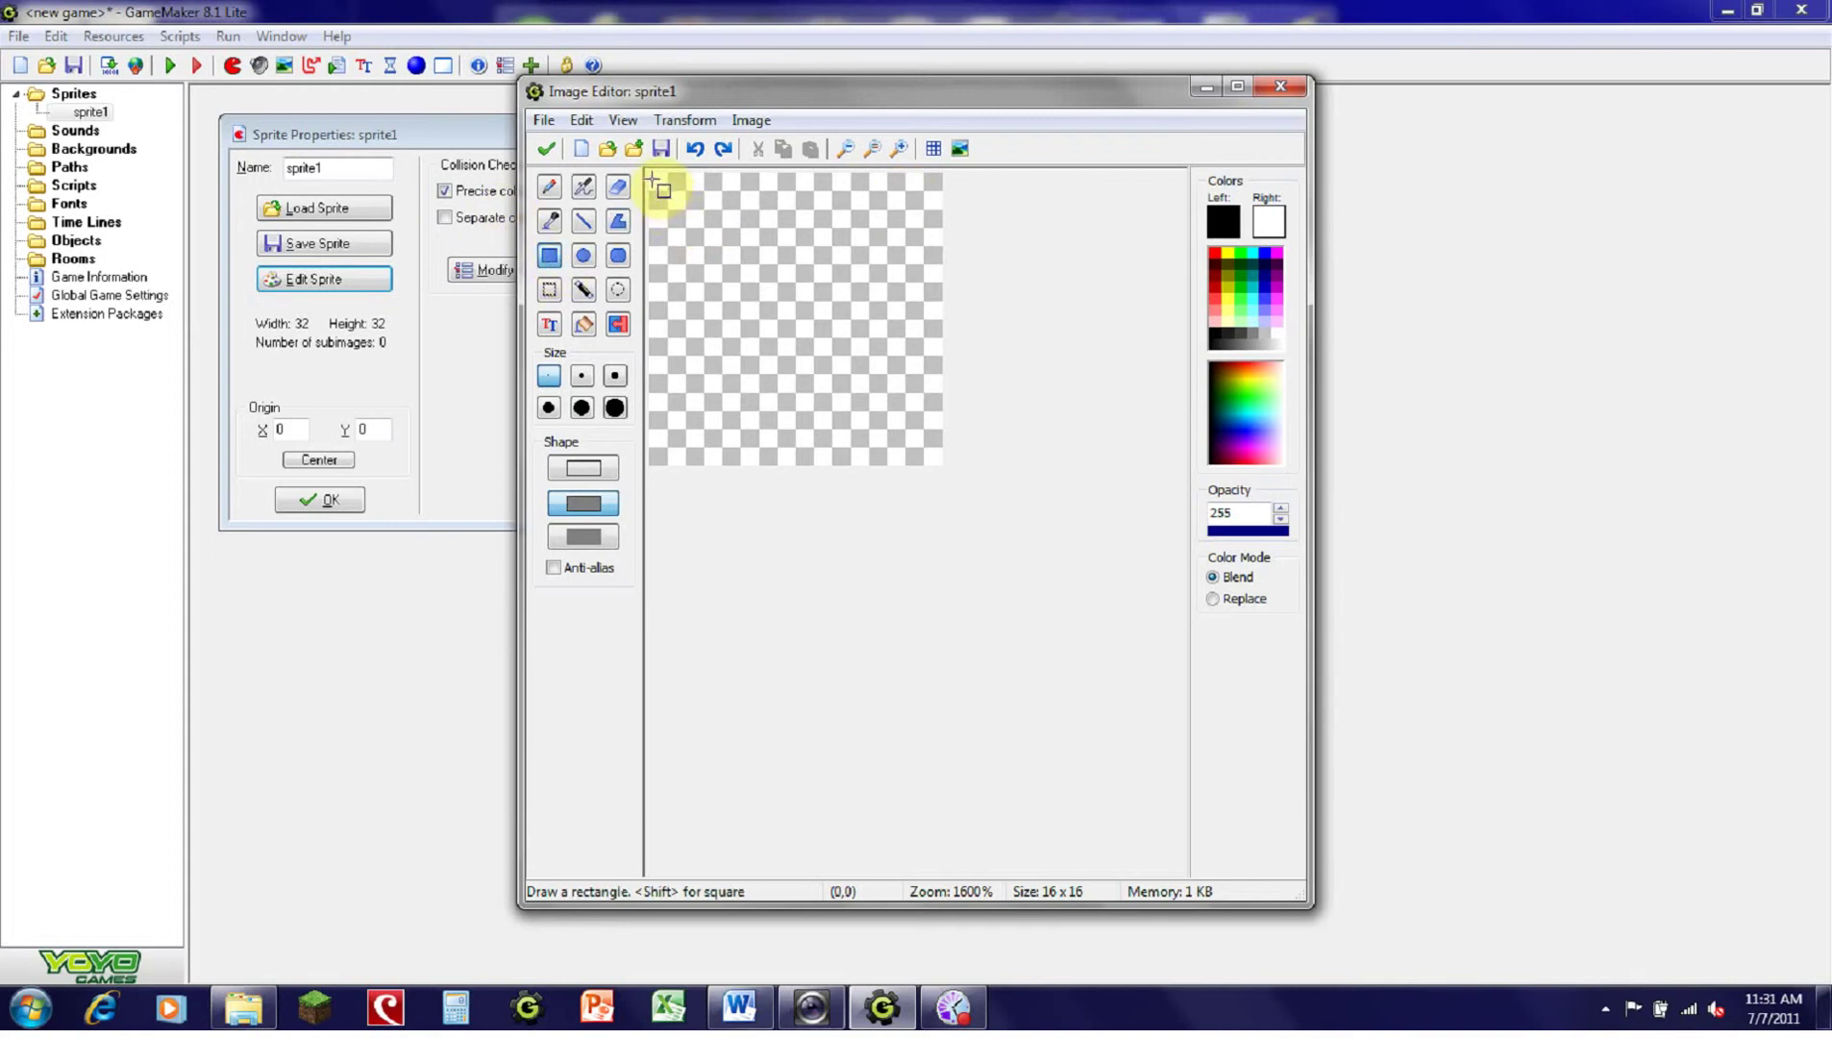
mouse_move(653, 179)
left_mouse_down()
mouse_move(878, 341)
mouse_move(879, 375)
left_mouse_up()
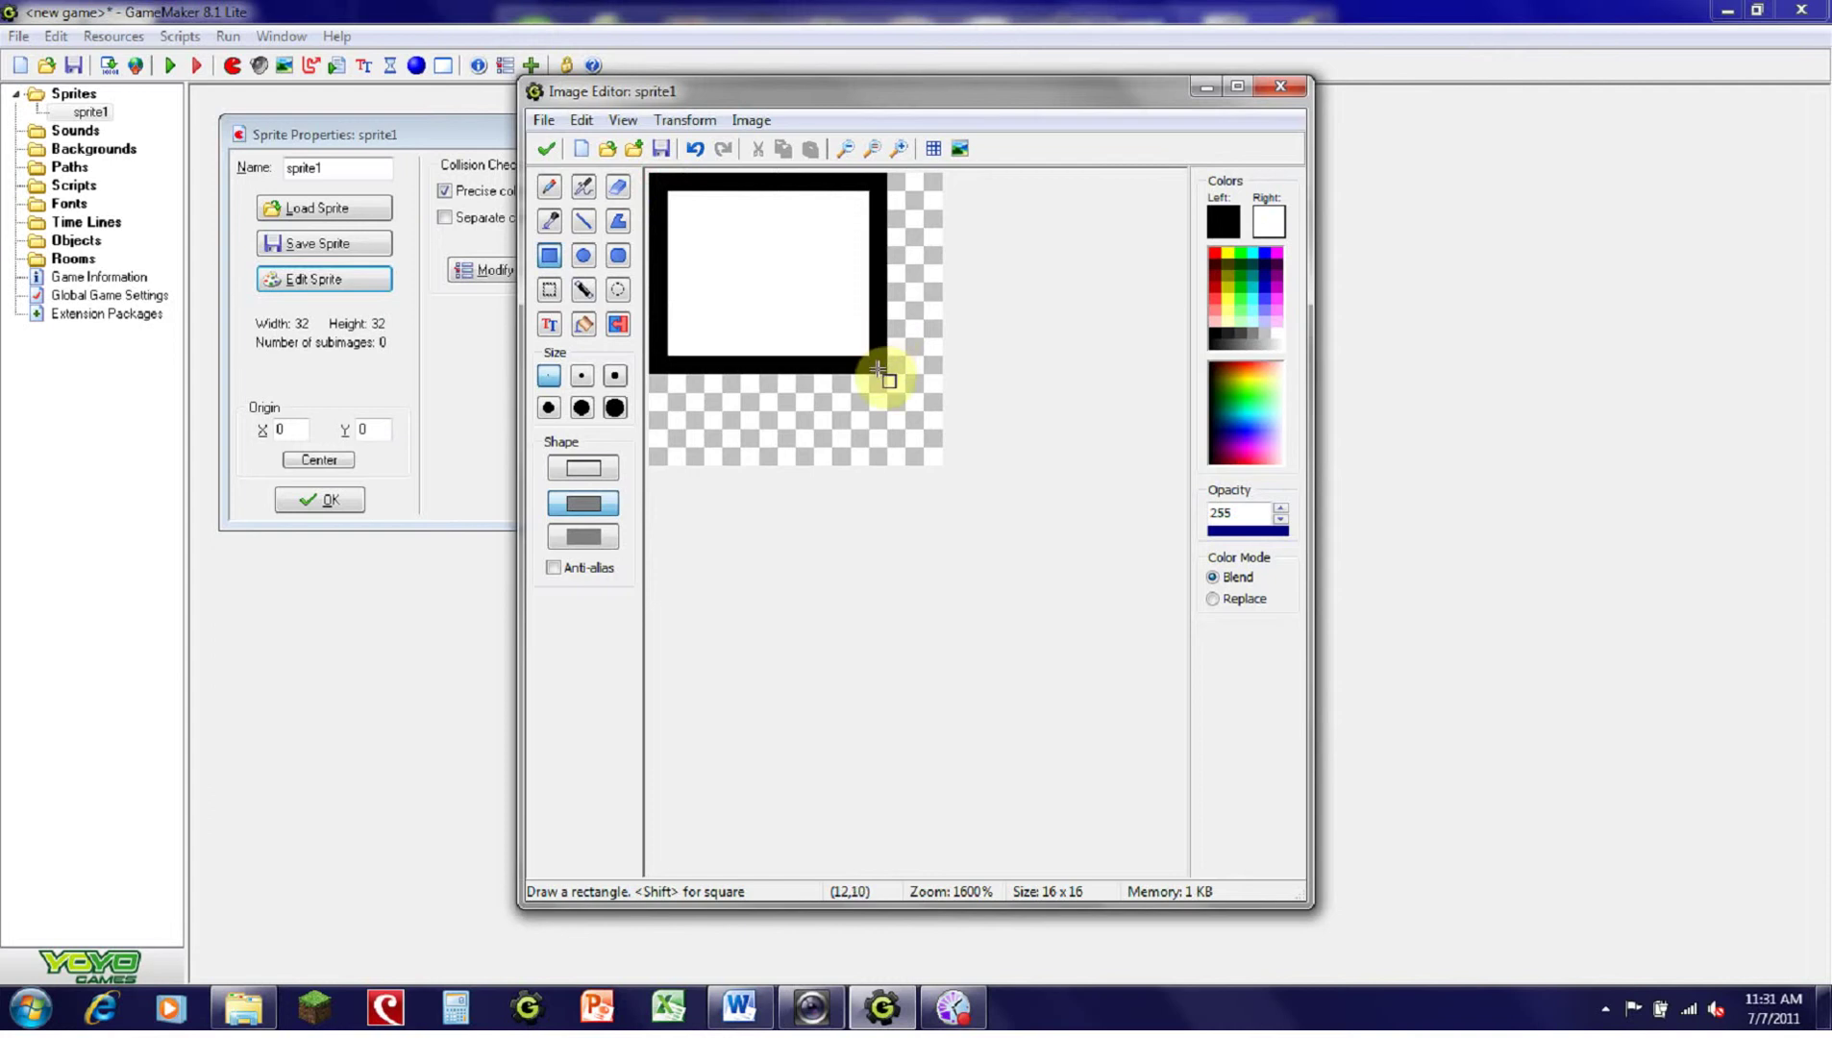
key("ctrl+z")
Step: Try an ellipse in the middle of the canvas and one spanning all 16 x 16 pixels, undoing each
left_click(582, 256)
left_click_drag(700, 221, 907, 397)
key("ctrl+z")
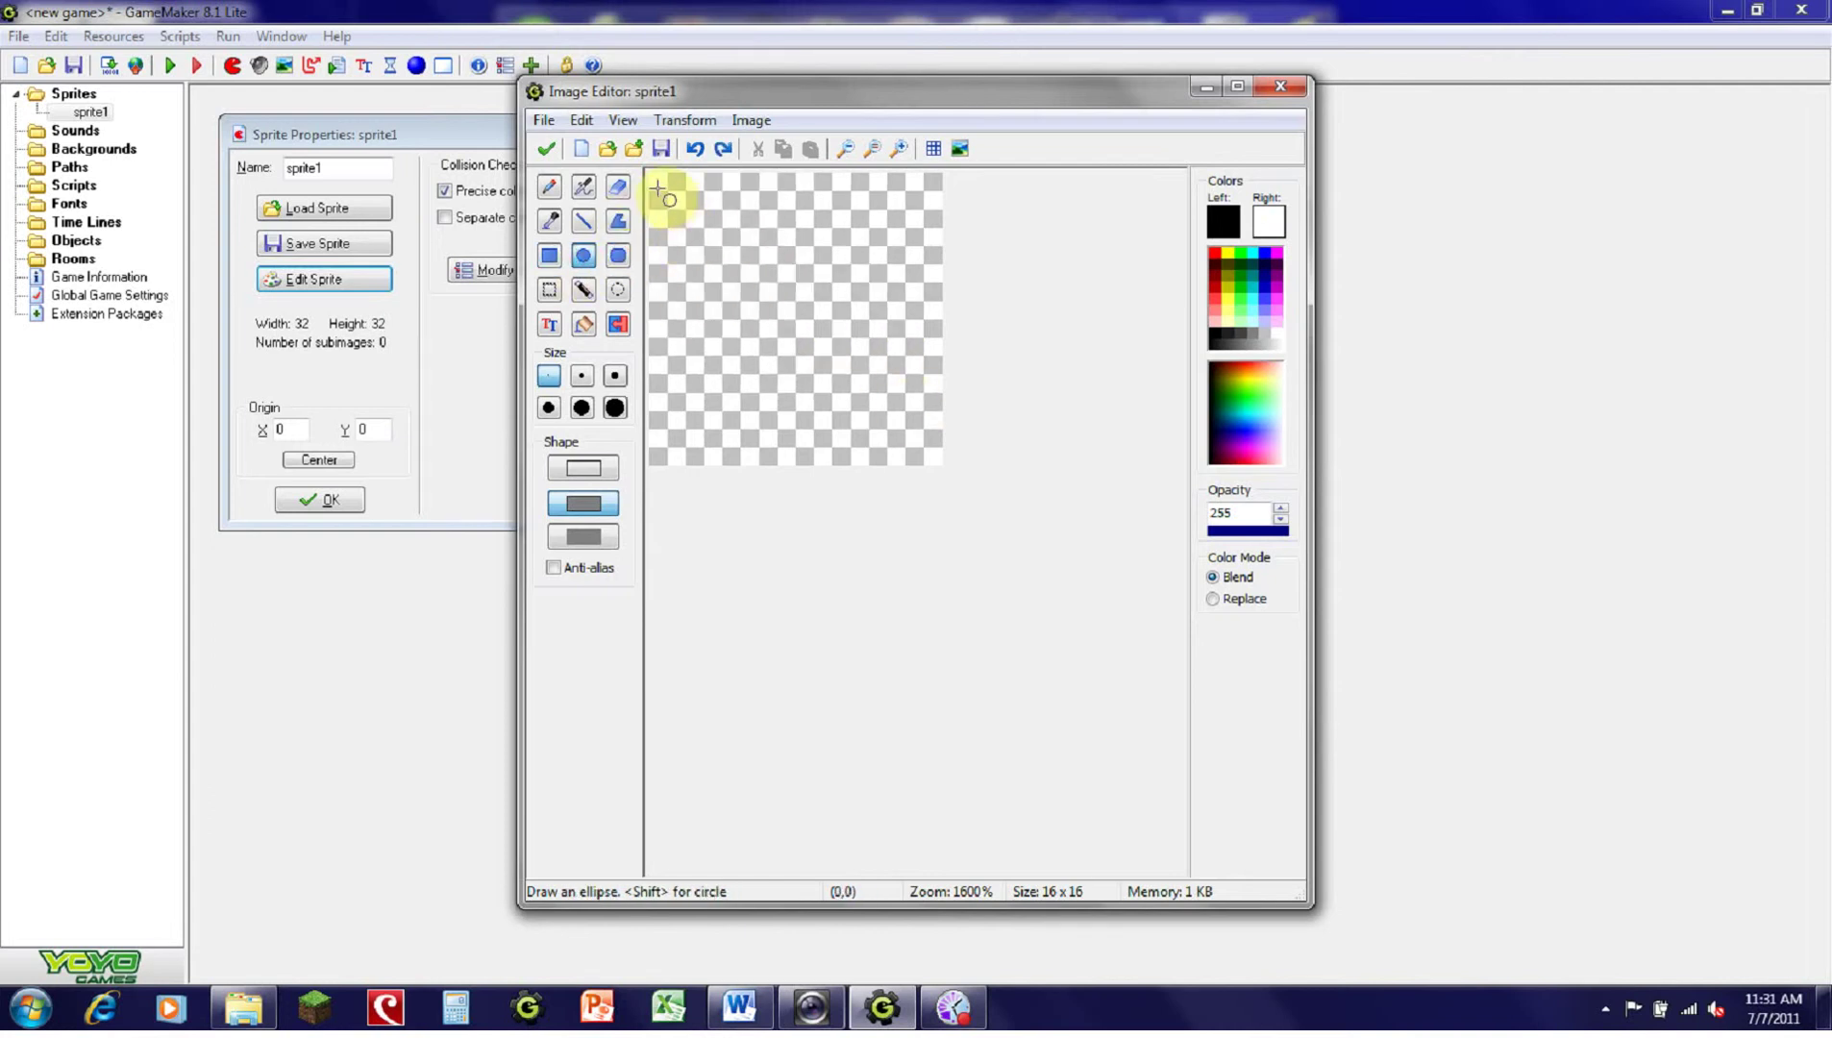
left_click_drag(656, 179, 931, 456)
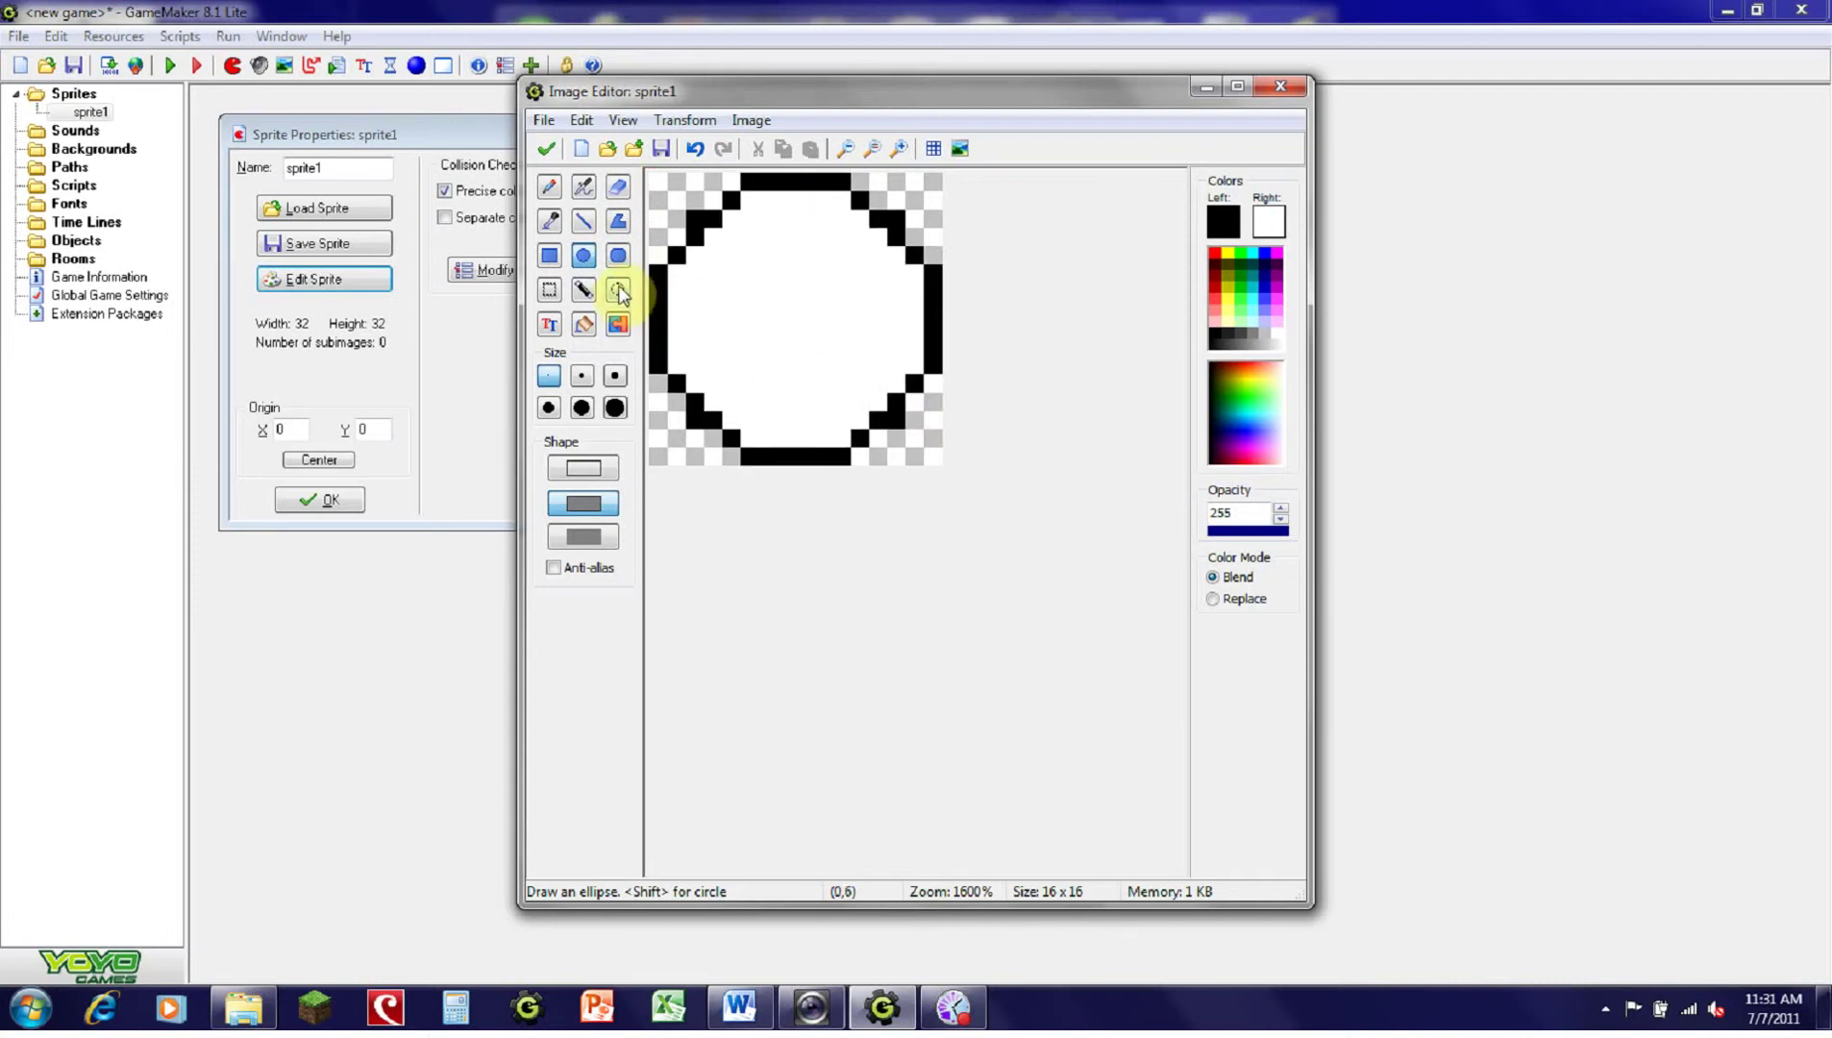
left_click(695, 148)
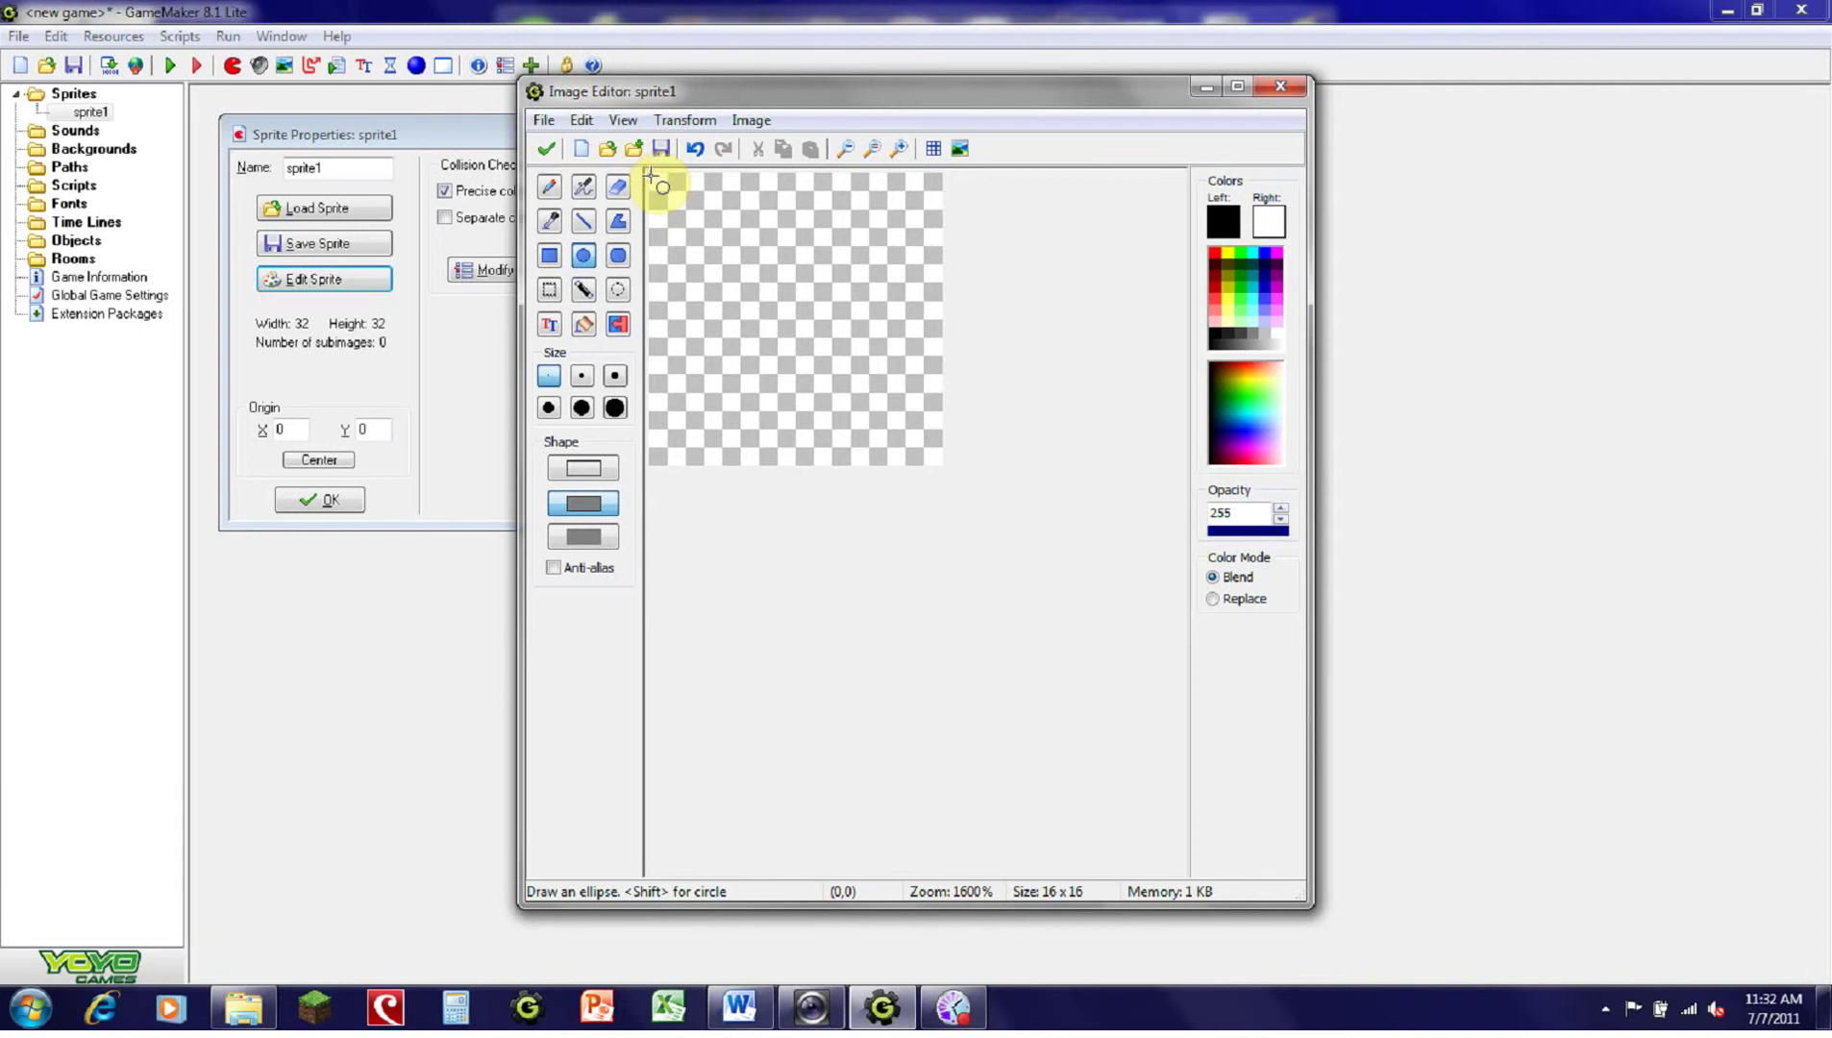
Step: Try a constrained perfect circle about 13 pixels wide and a constrained square, undoing each
left_click_drag(651, 176, 884, 363, "shift")
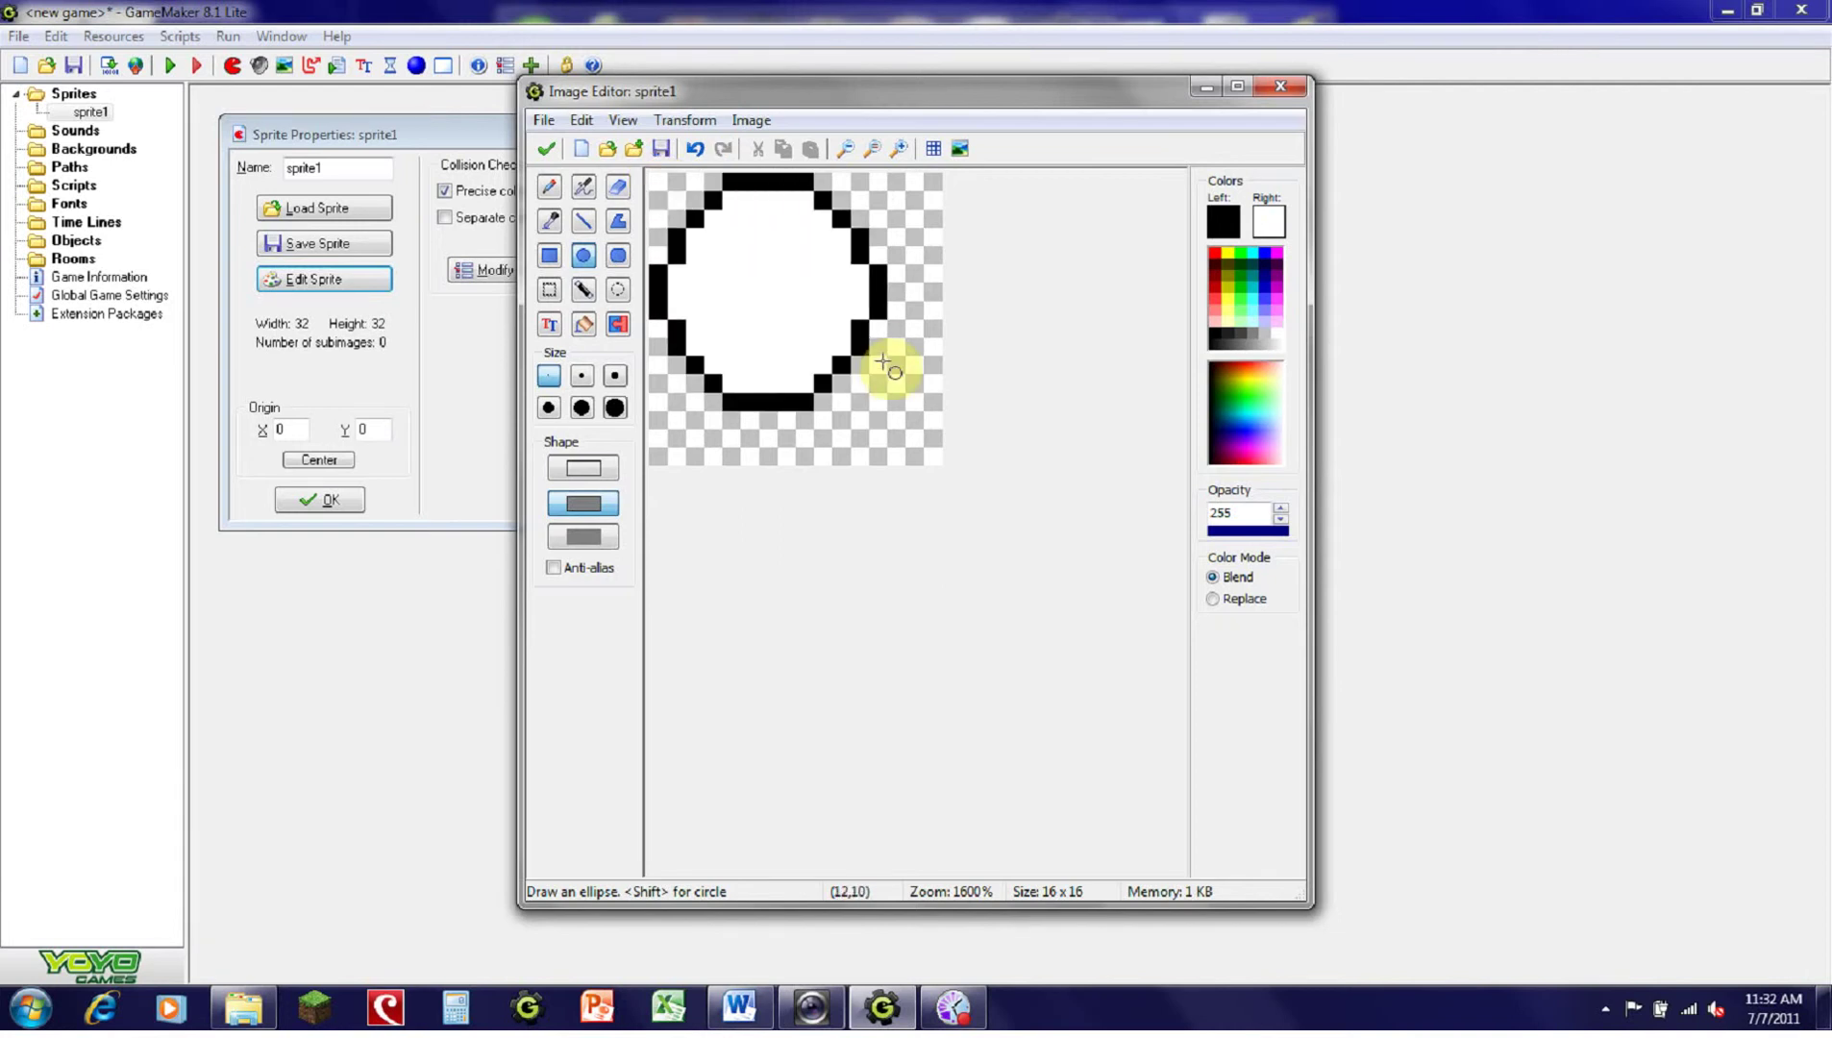
key("ctrl+z")
left_click(549, 254)
left_click_drag(678, 220, 879, 413, "shift")
key("ctrl+z")
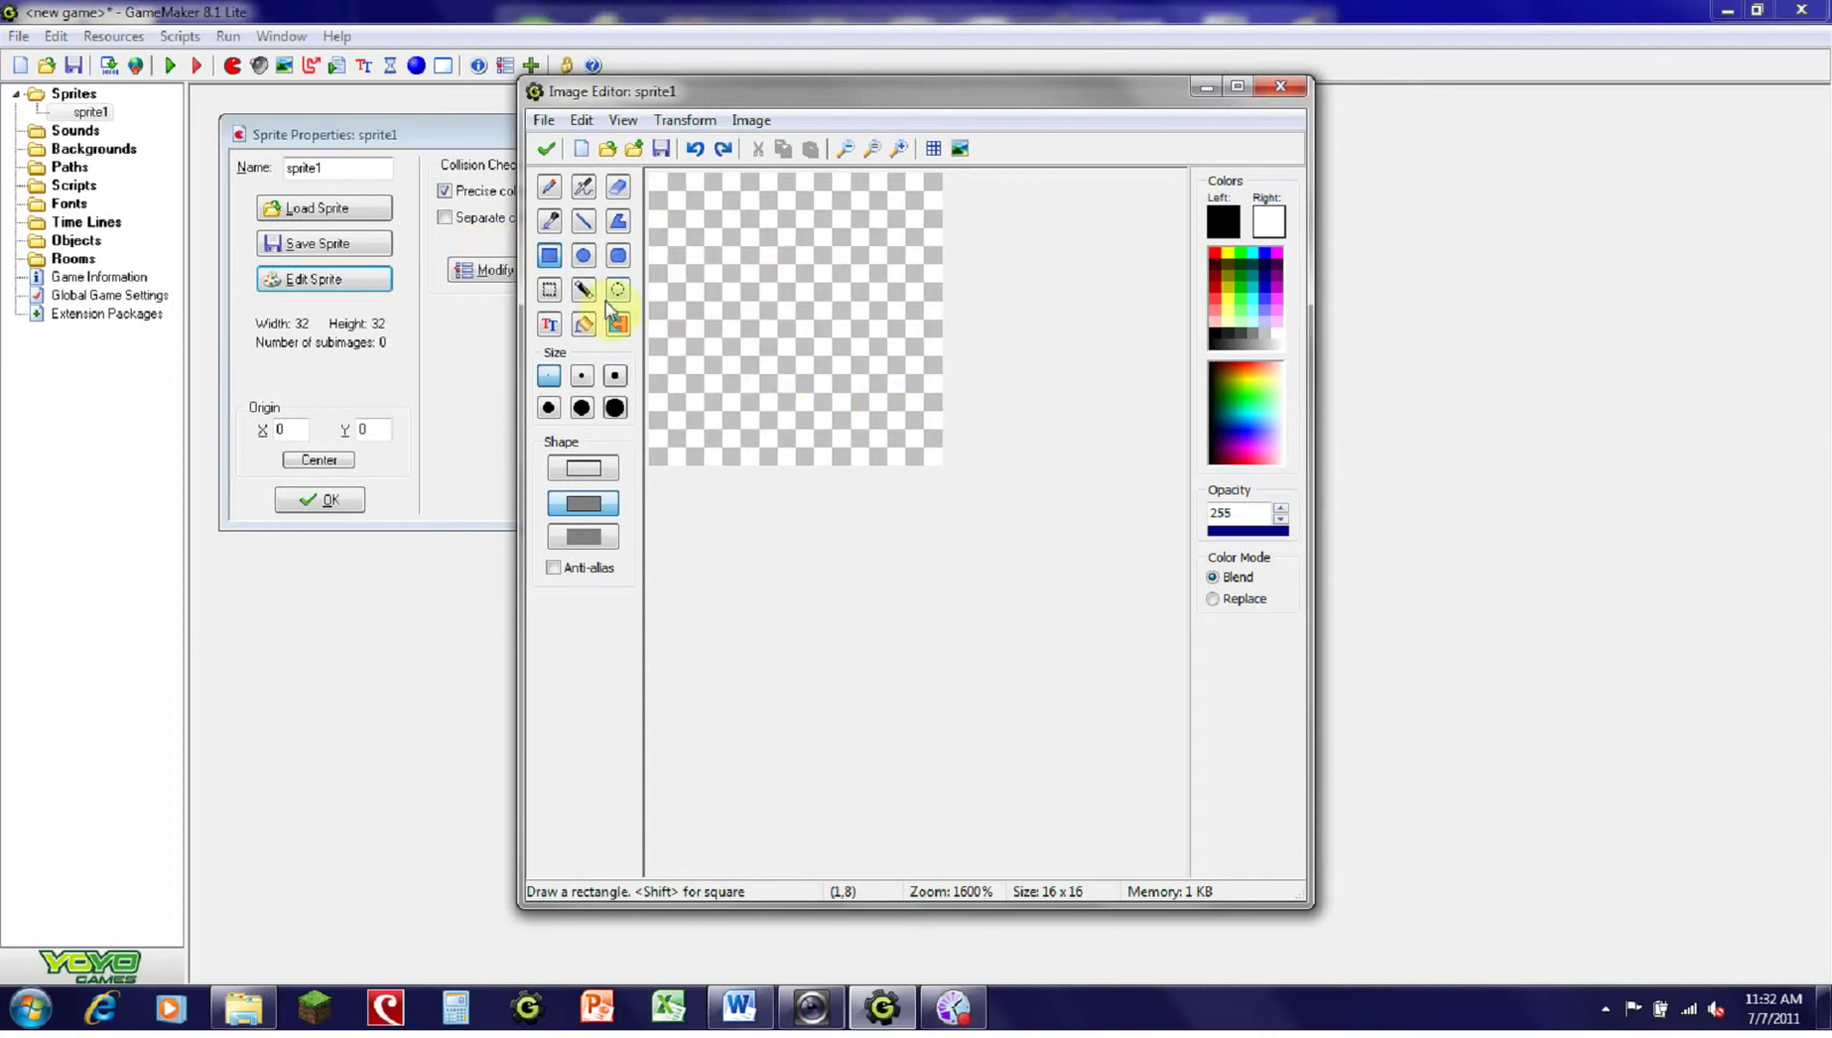
Step: Select a square region of the blank canvas, and undo the erasing of the diagonal line
left_click(550, 288)
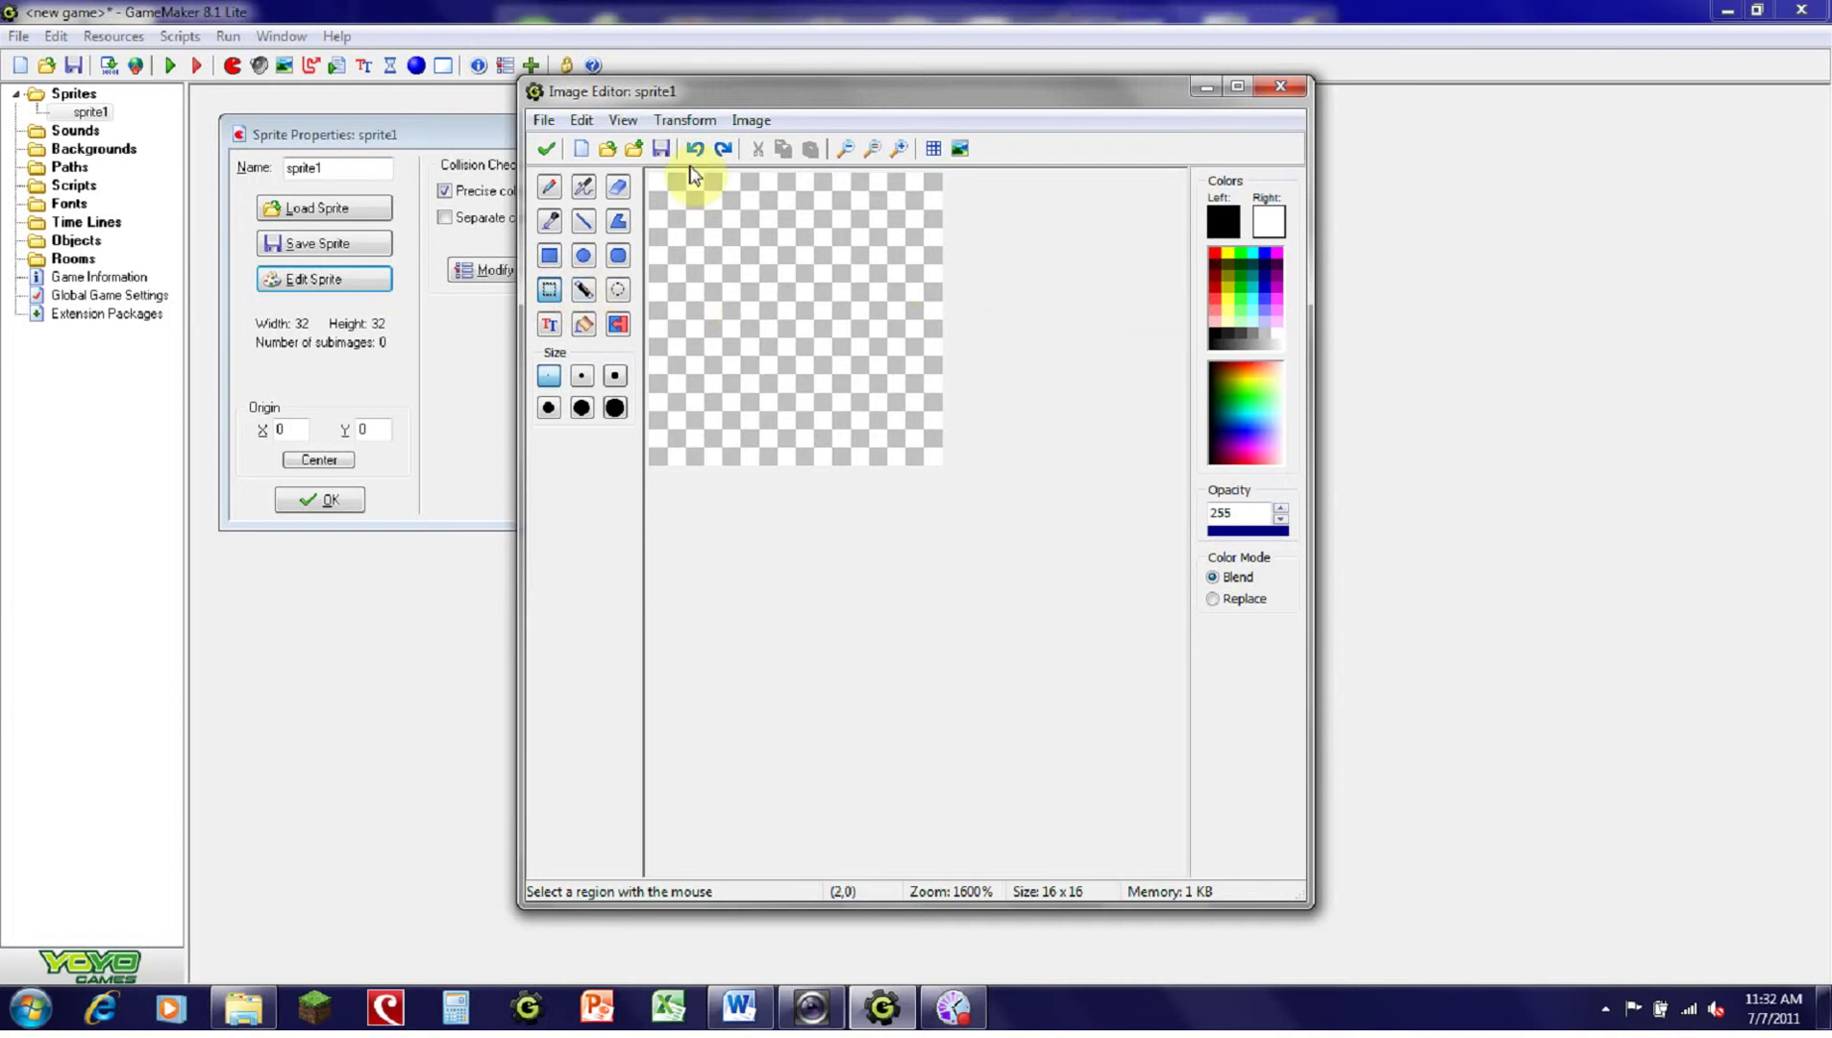
left_click_drag(659, 181, 797, 319)
key("ctrl+z")
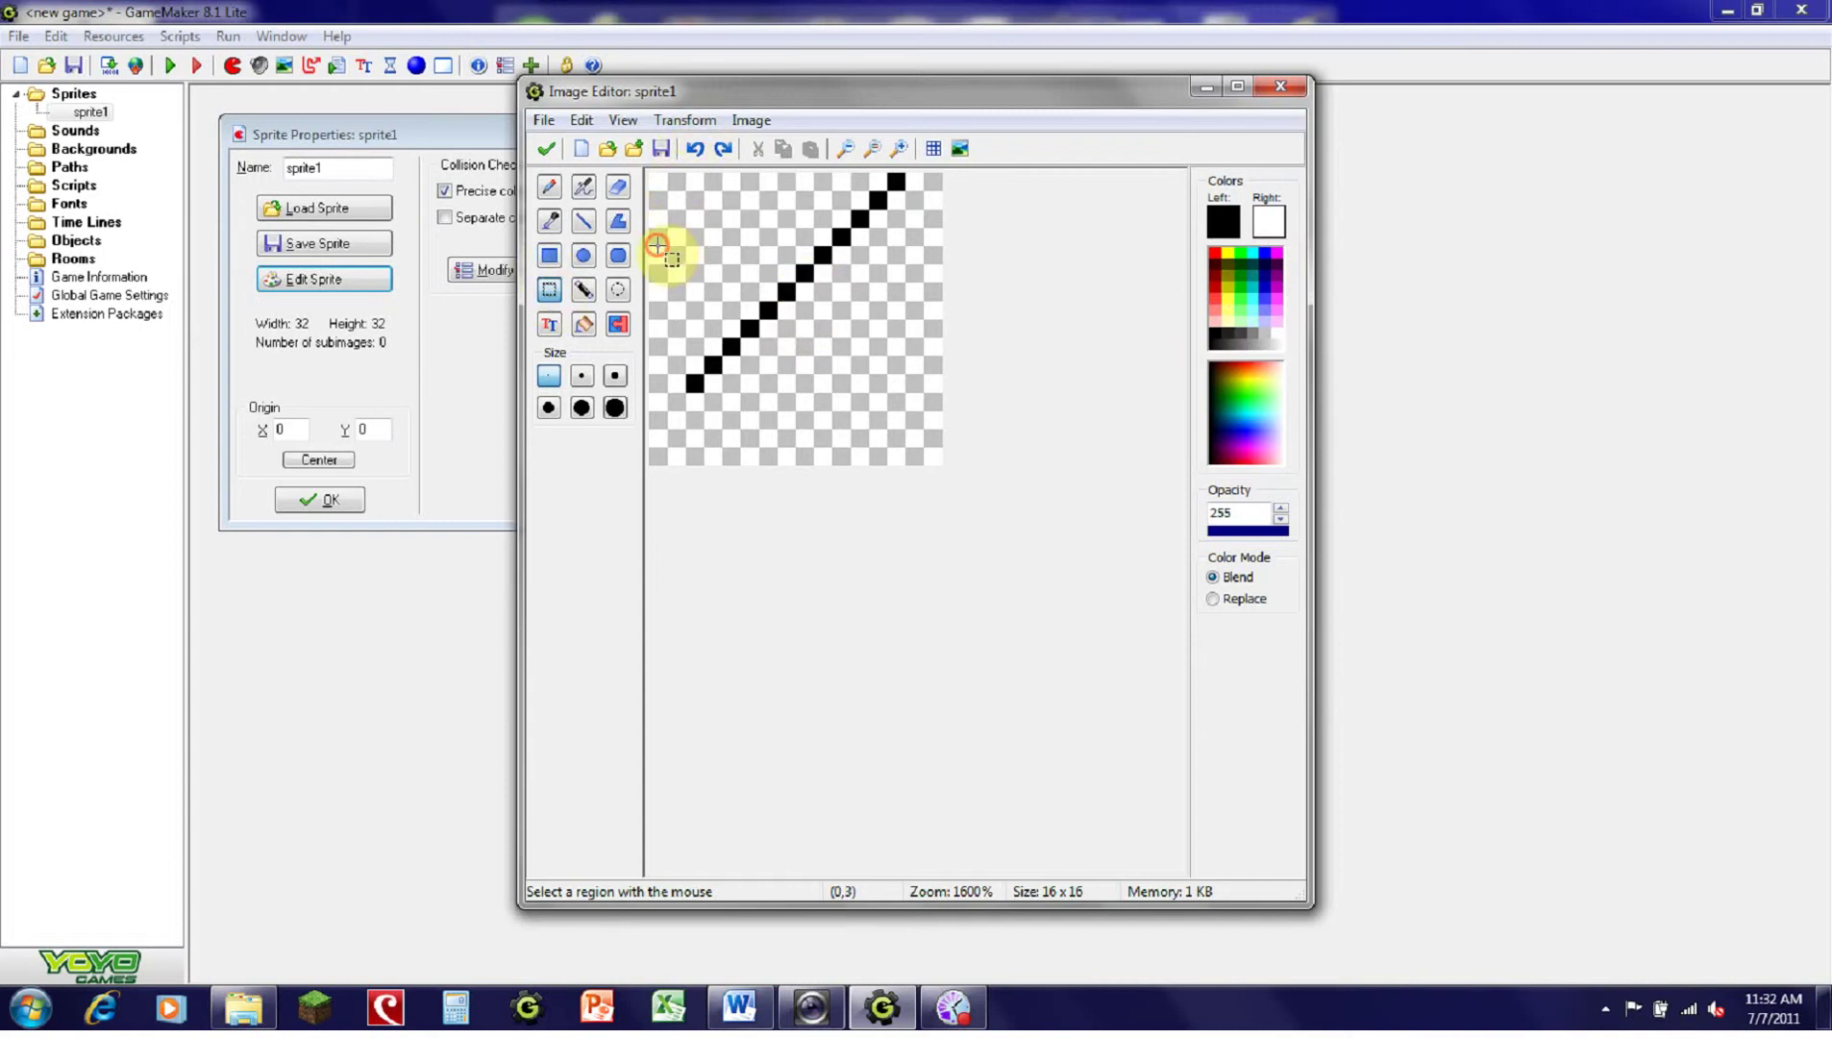
Step: Select the lower part of the diagonal line, move it about 3 pixels right and 2 pixels down, and deselect it
left_click_drag(656, 246, 790, 424)
mouse_move(747, 320)
left_mouse_down()
mouse_move(838, 266)
mouse_move(688, 251)
mouse_move(799, 361)
mouse_move(814, 335)
mouse_move(831, 381)
mouse_move(774, 324)
mouse_move(811, 361)
left_mouse_up()
left_click(713, 190)
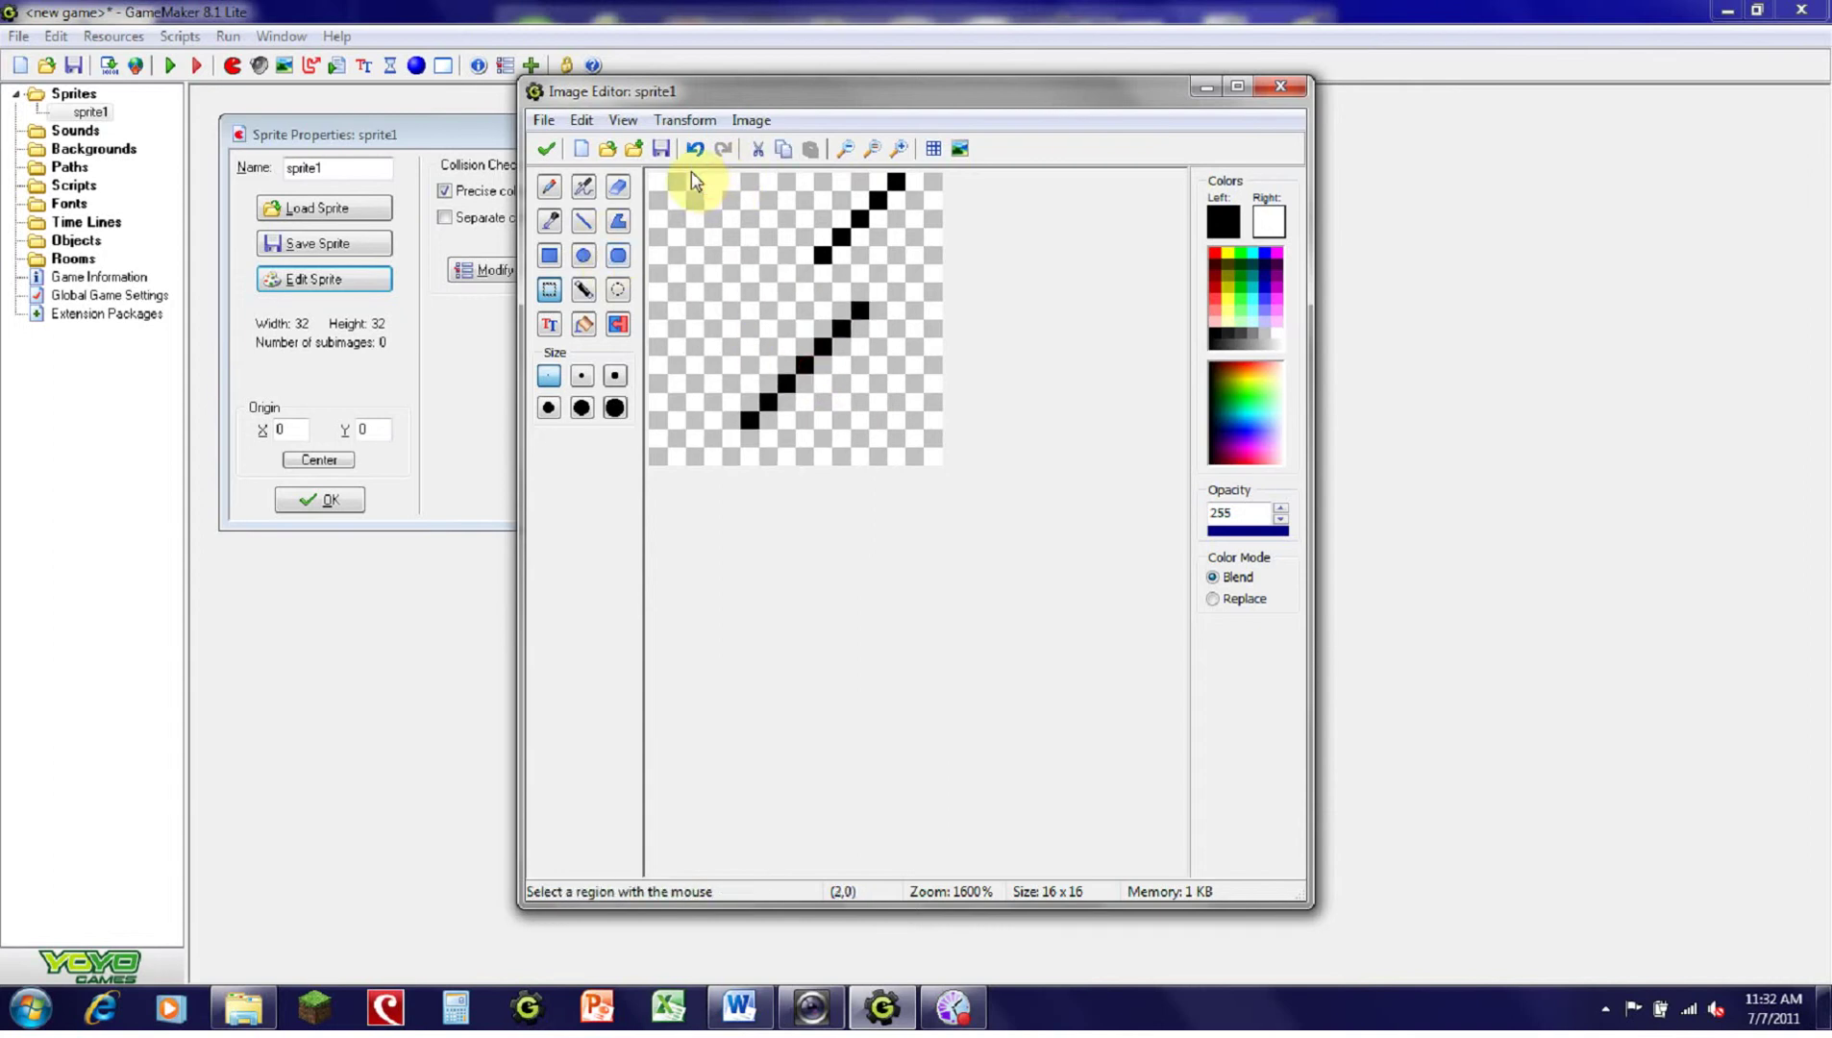
Step: Flood fill the transparent background around the two diagonal lines with dark red at tolerance 0
left_click(618, 256)
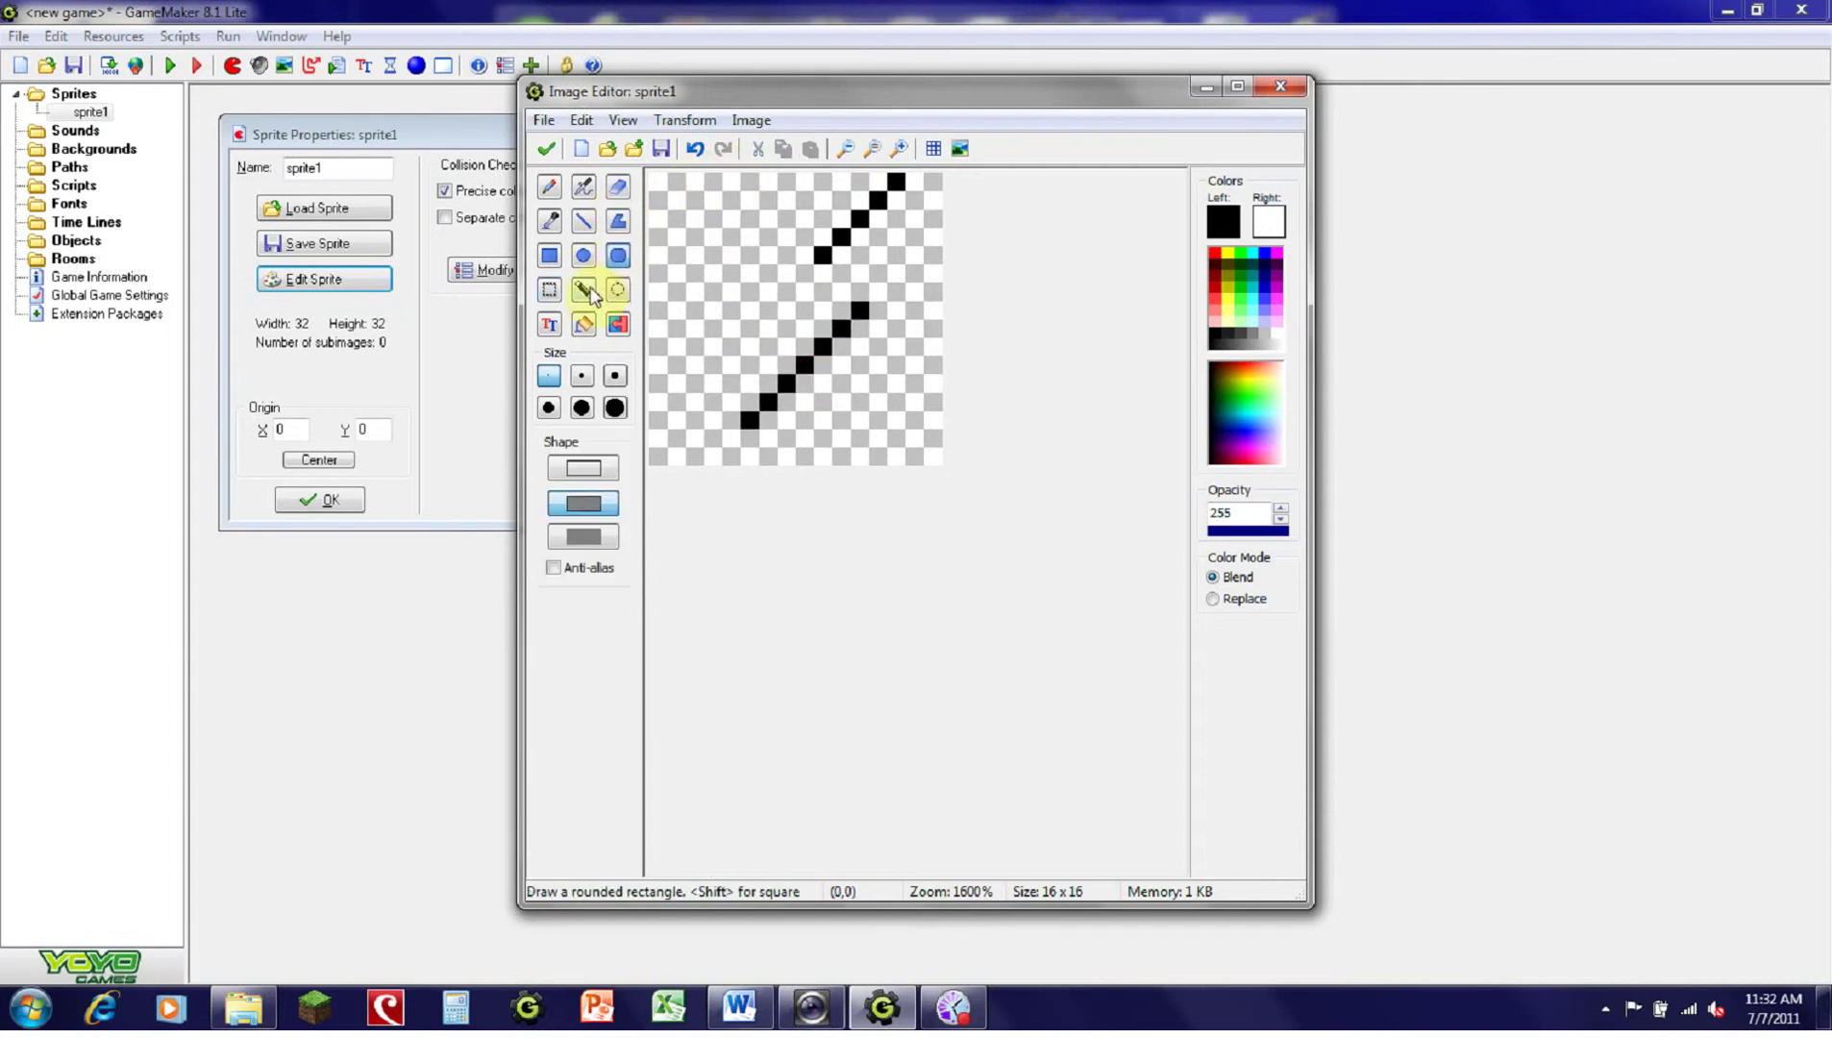
left_click(1215, 273)
left_click(583, 329)
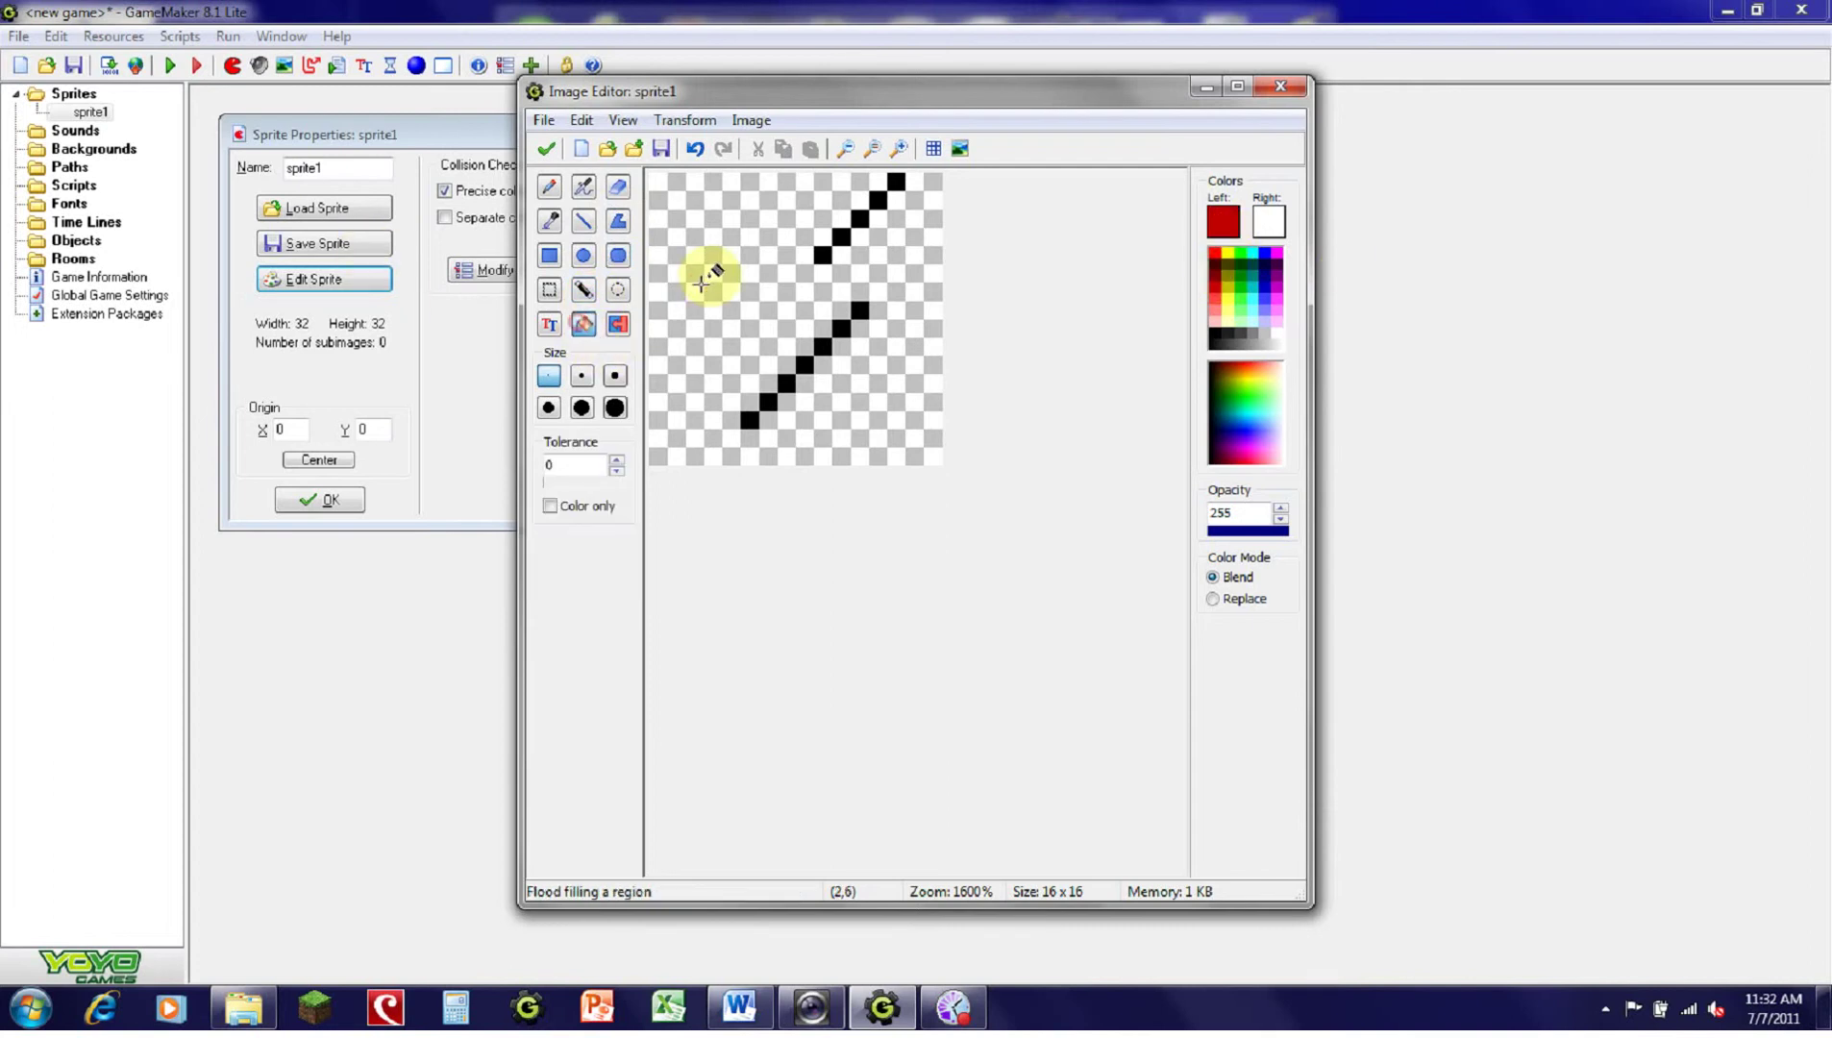
left_click(702, 283)
Step: Select the dark red background with the magic wand and delete it
left_click(583, 291)
left_click(737, 253)
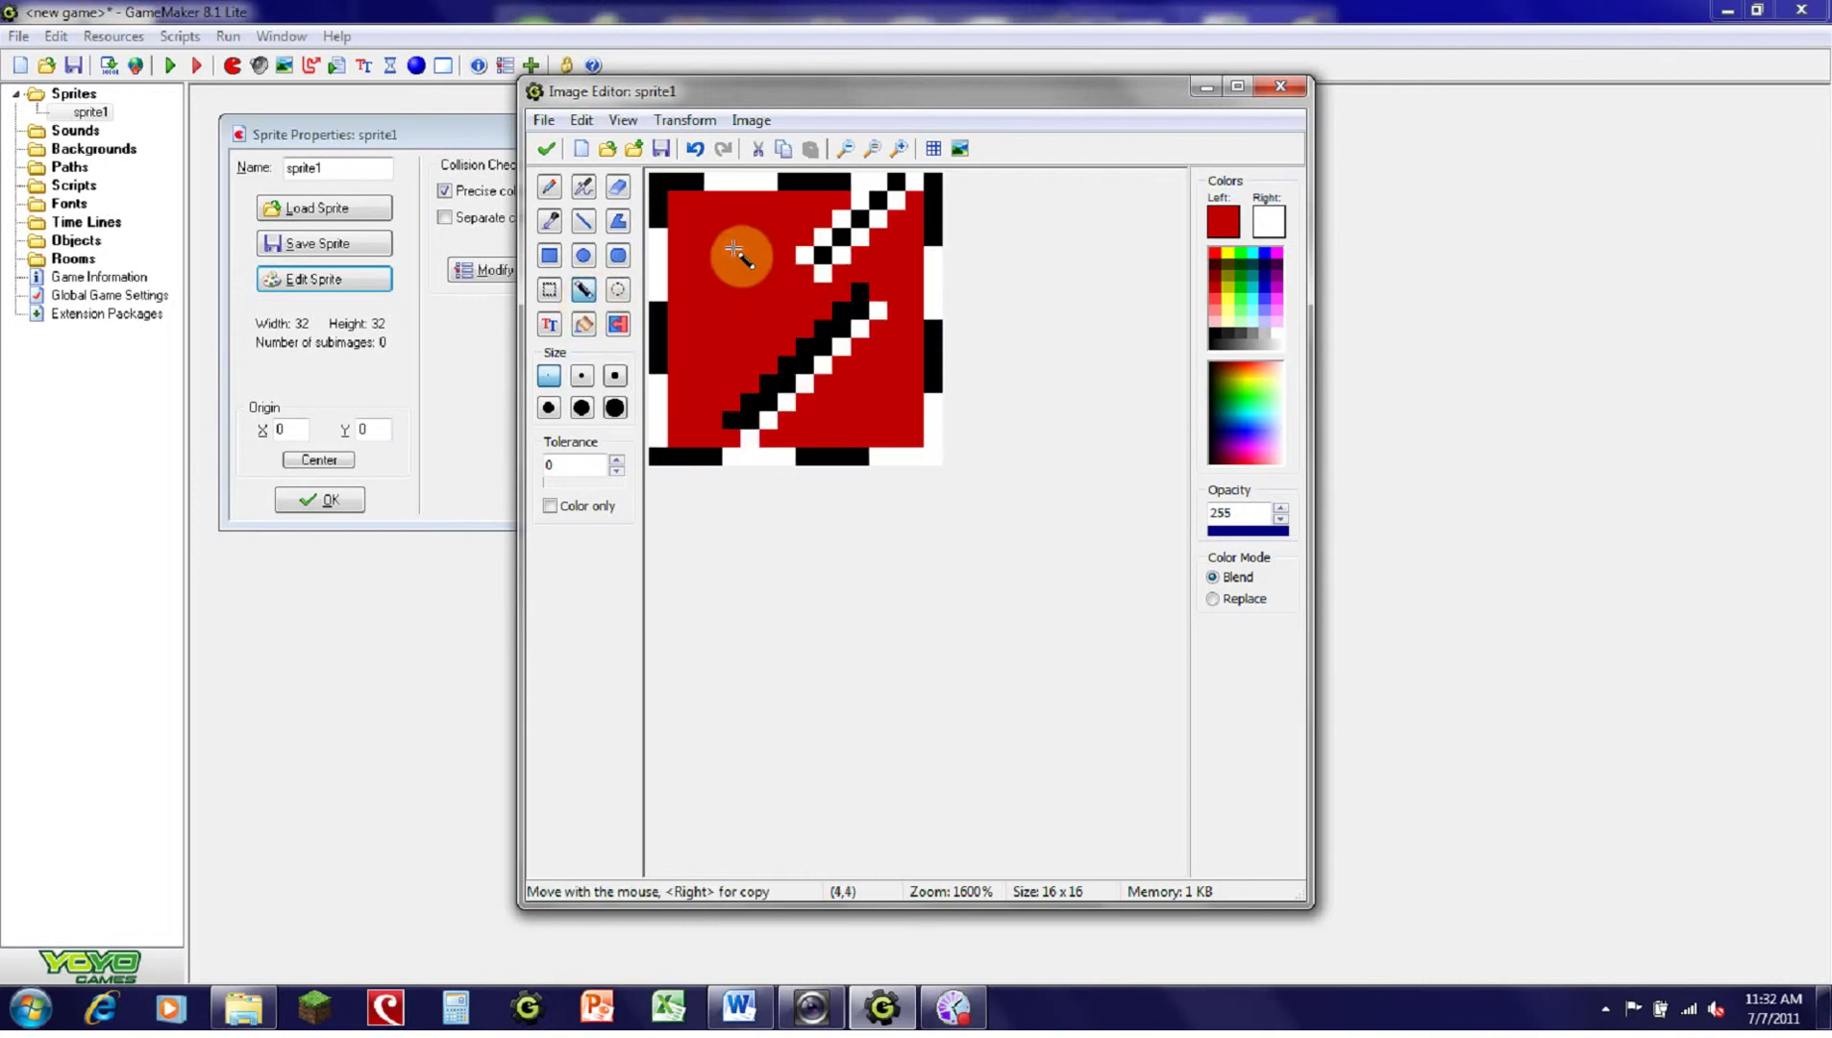
left_click(584, 254)
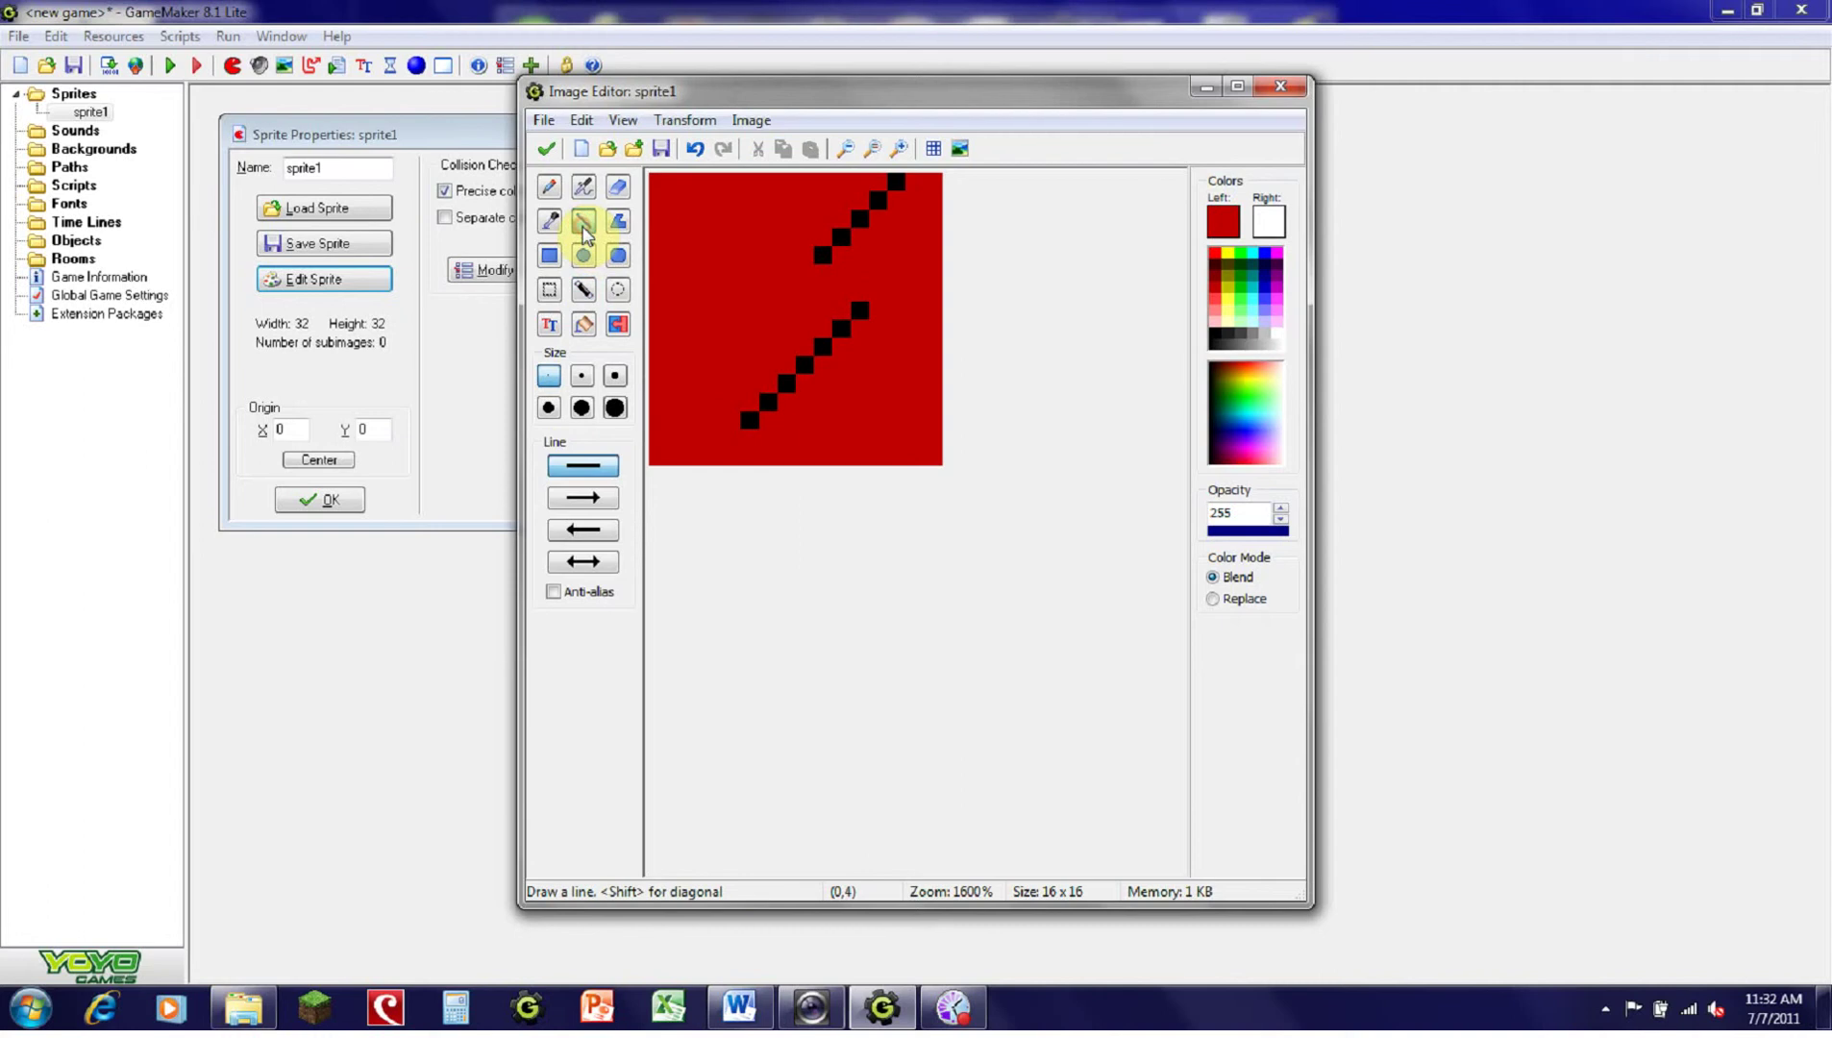
left_click(584, 290)
left_click(727, 288)
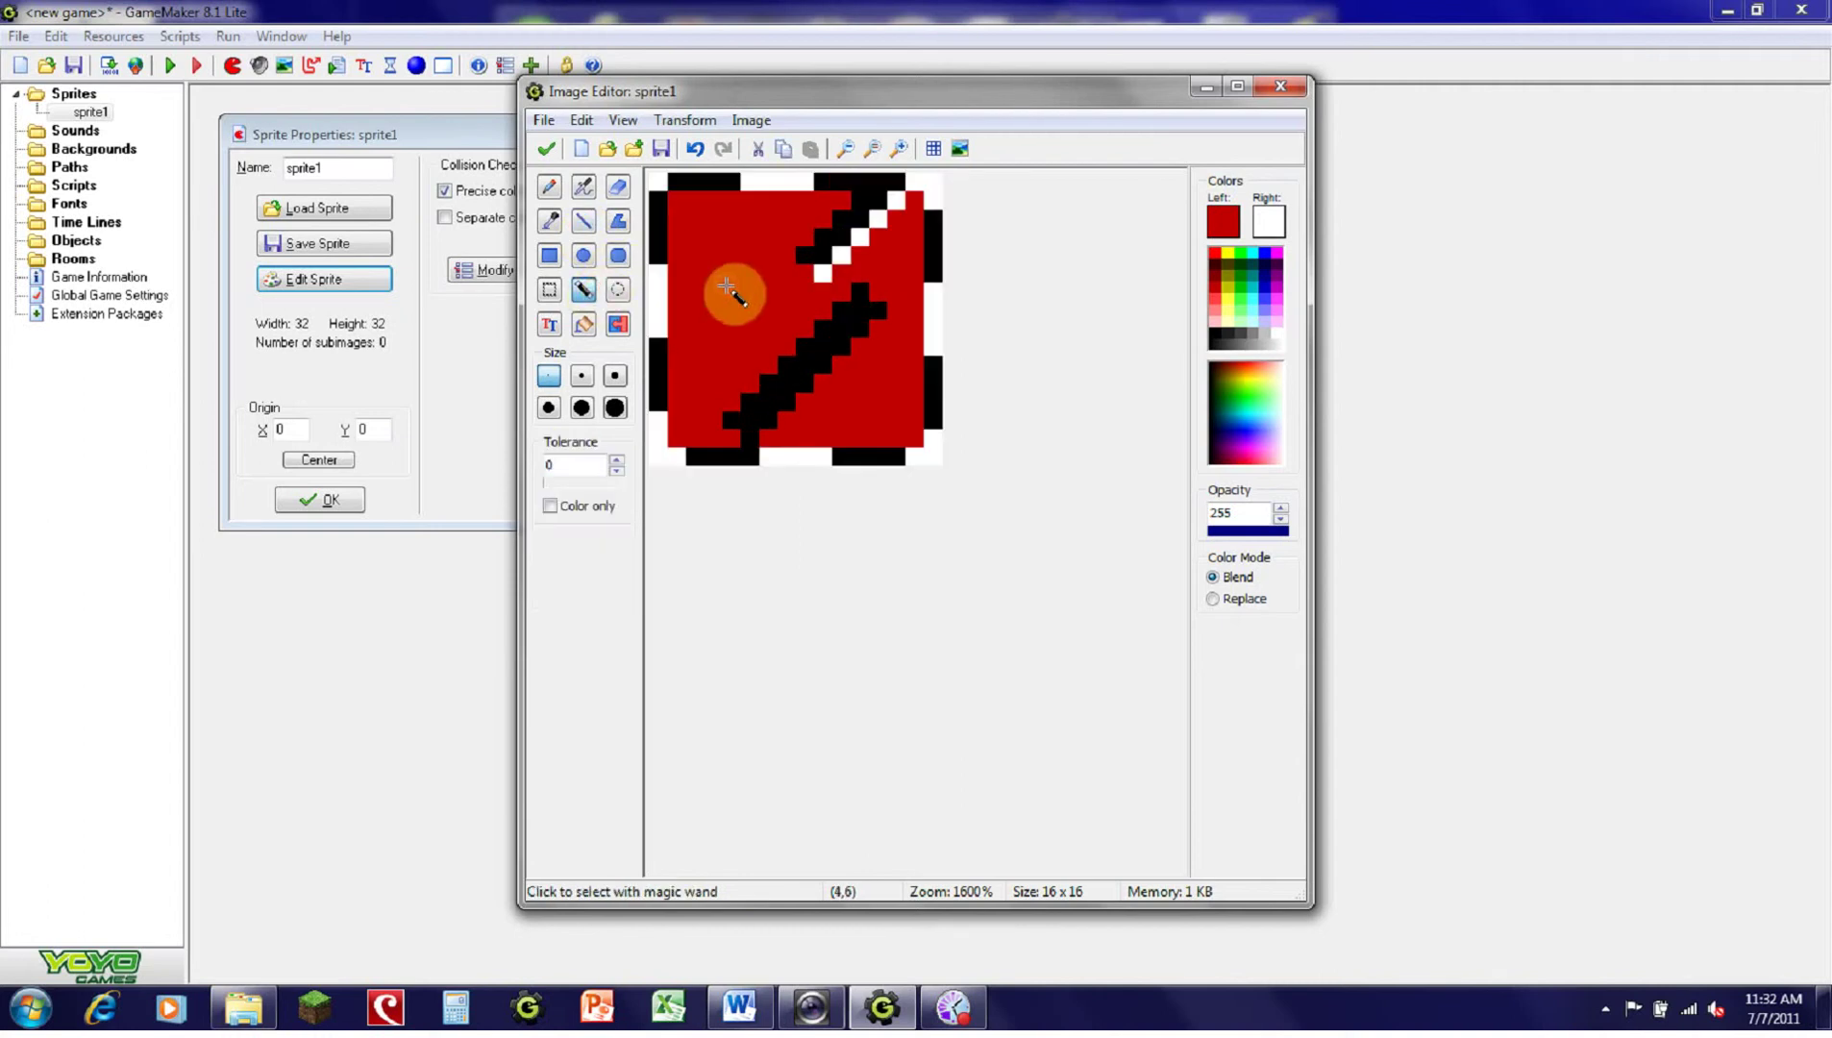
key("Delete")
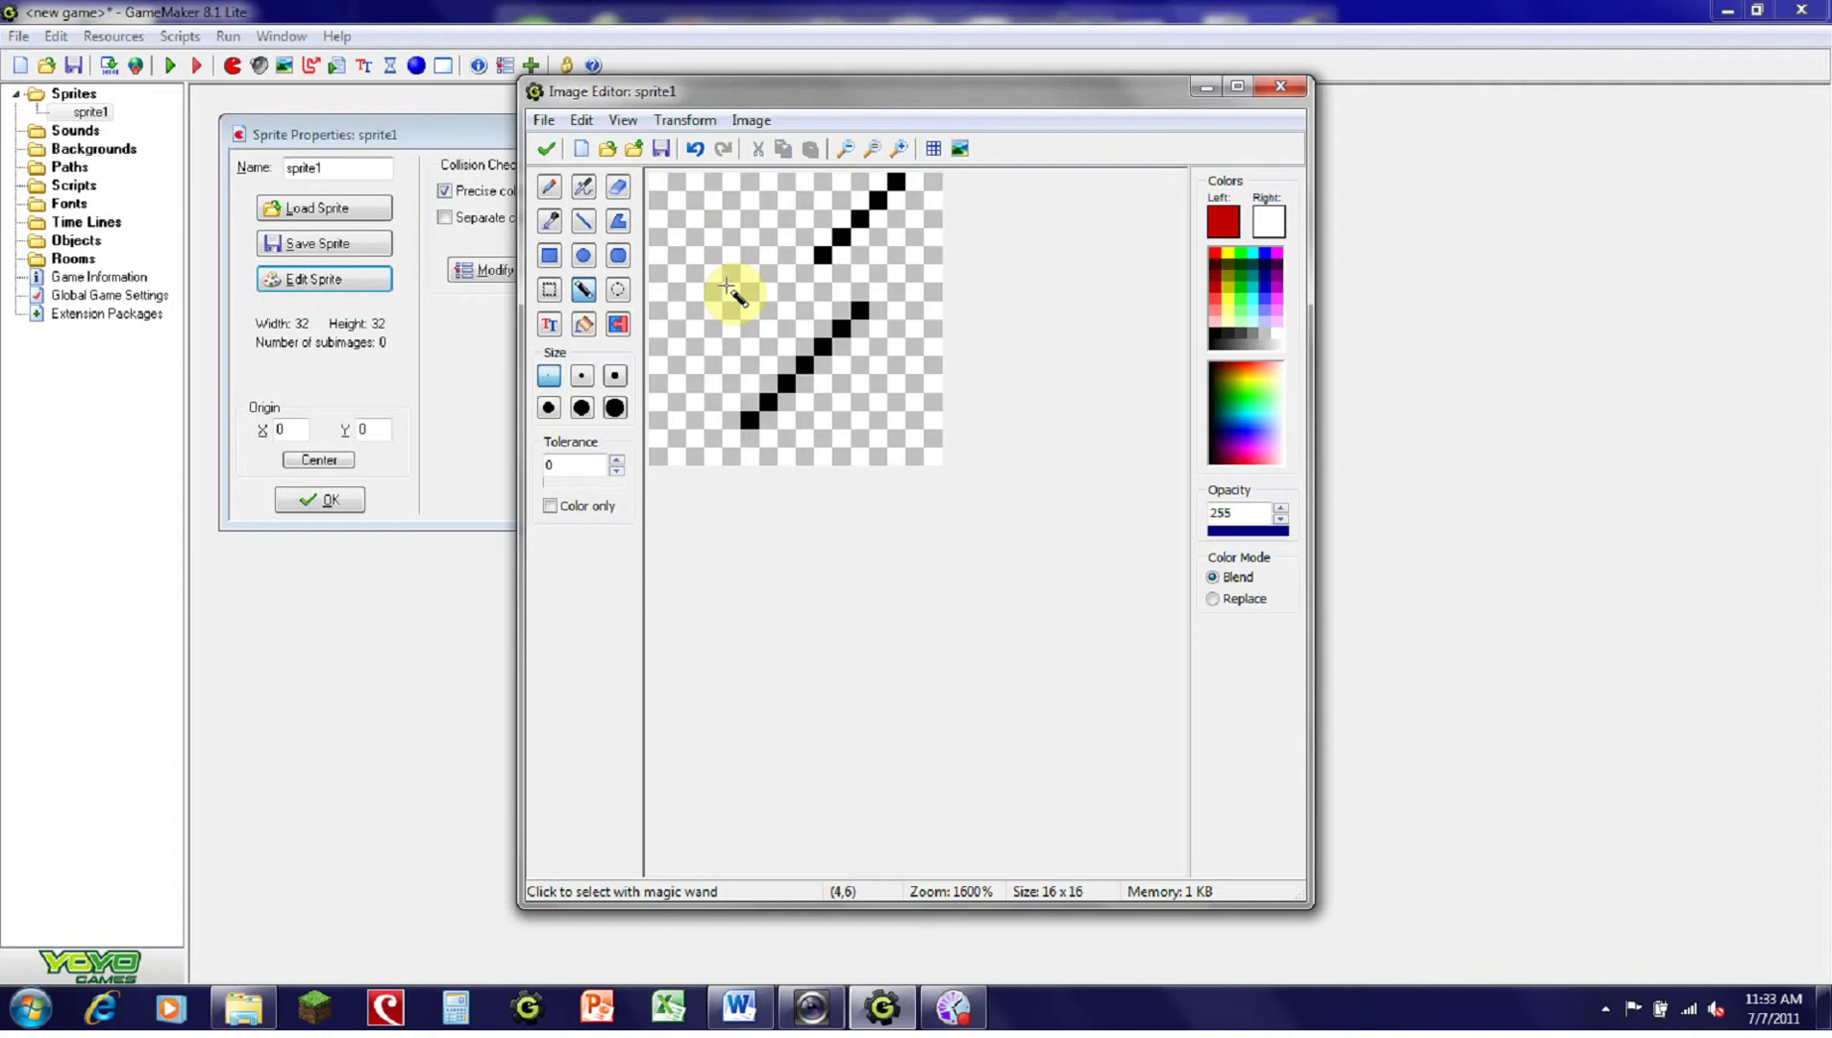
Step: Try moving the transparent background as a magic wand selection, and restore the dark red fill
left_click(727, 288)
left_click_drag(748, 274, 748, 327)
key("ctrl+z")
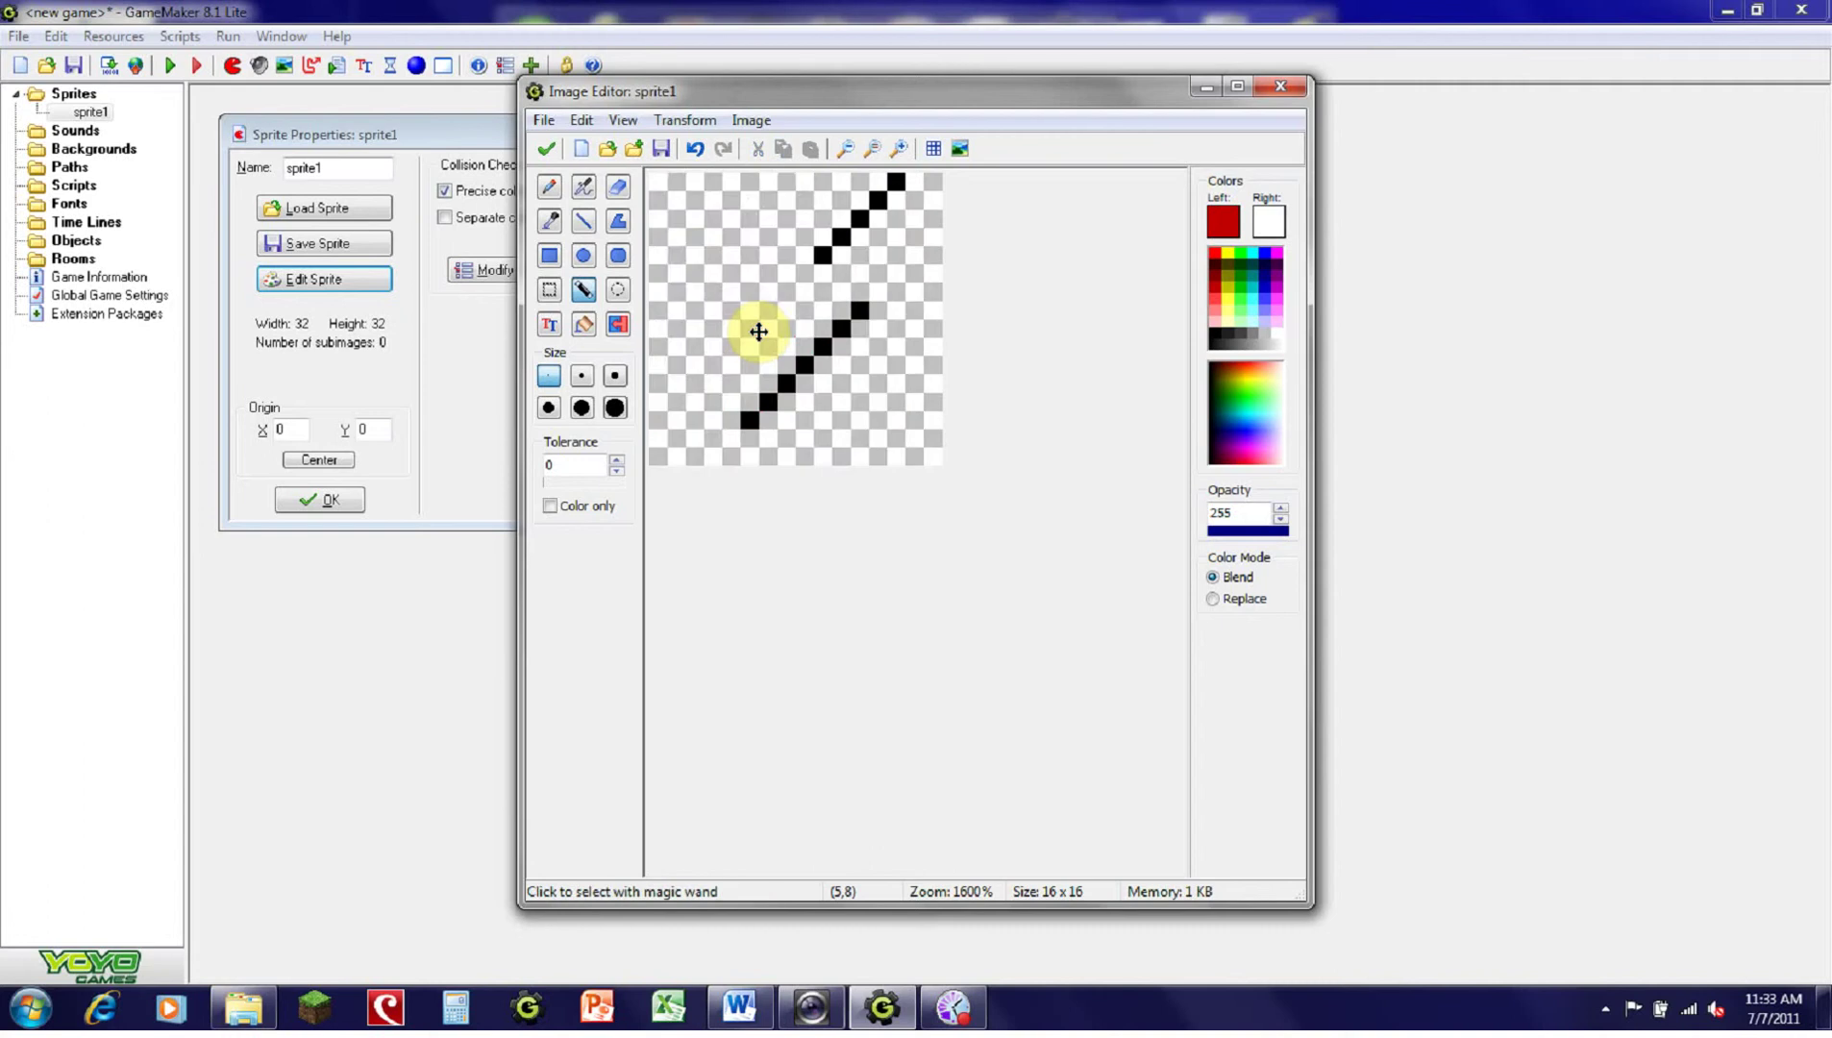
key("ctrl+y")
Step: Try spraying a freehand selection around both diagonal lines, and undo it
left_click(617, 290)
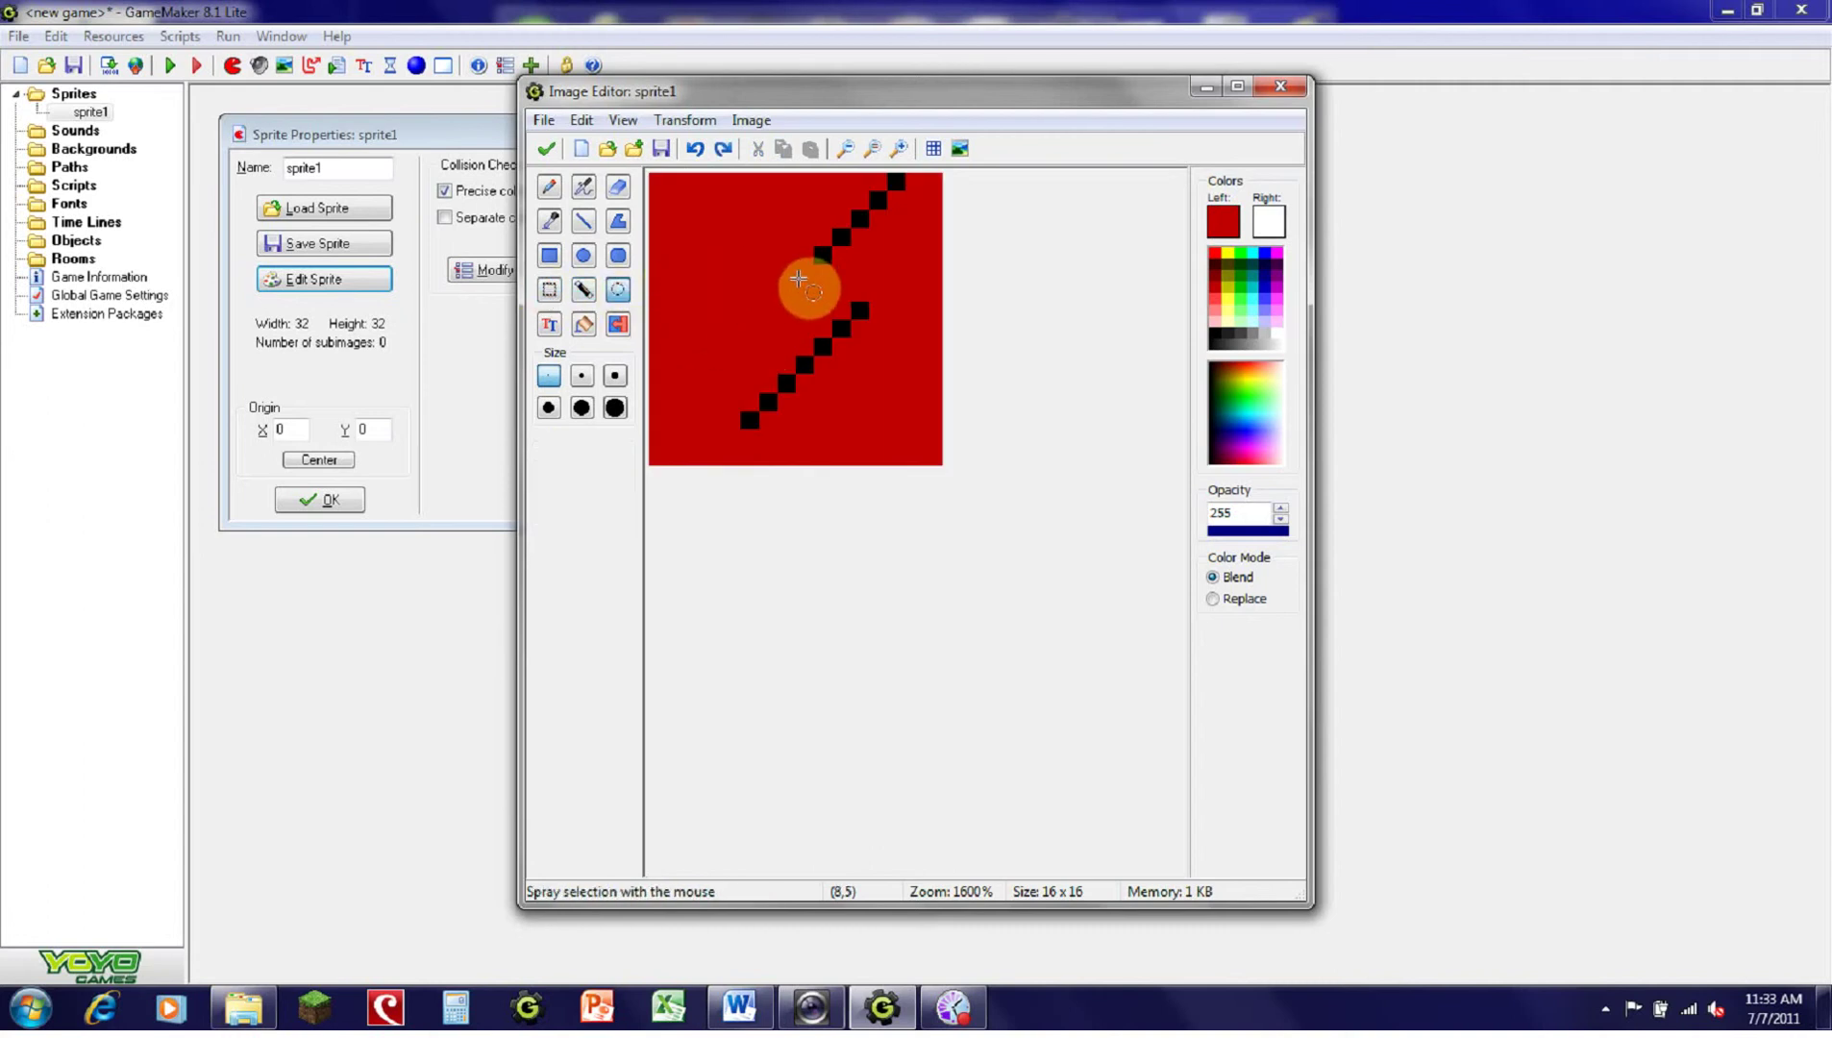
mouse_move(798, 278)
left_mouse_down()
mouse_move(890, 188)
mouse_move(869, 282)
mouse_move(748, 417)
mouse_move(817, 328)
mouse_move(816, 293)
mouse_move(749, 393)
mouse_move(807, 288)
mouse_move(861, 255)
mouse_move(874, 297)
mouse_move(793, 265)
mouse_move(841, 240)
mouse_move(885, 313)
mouse_move(769, 249)
mouse_move(854, 259)
left_mouse_up()
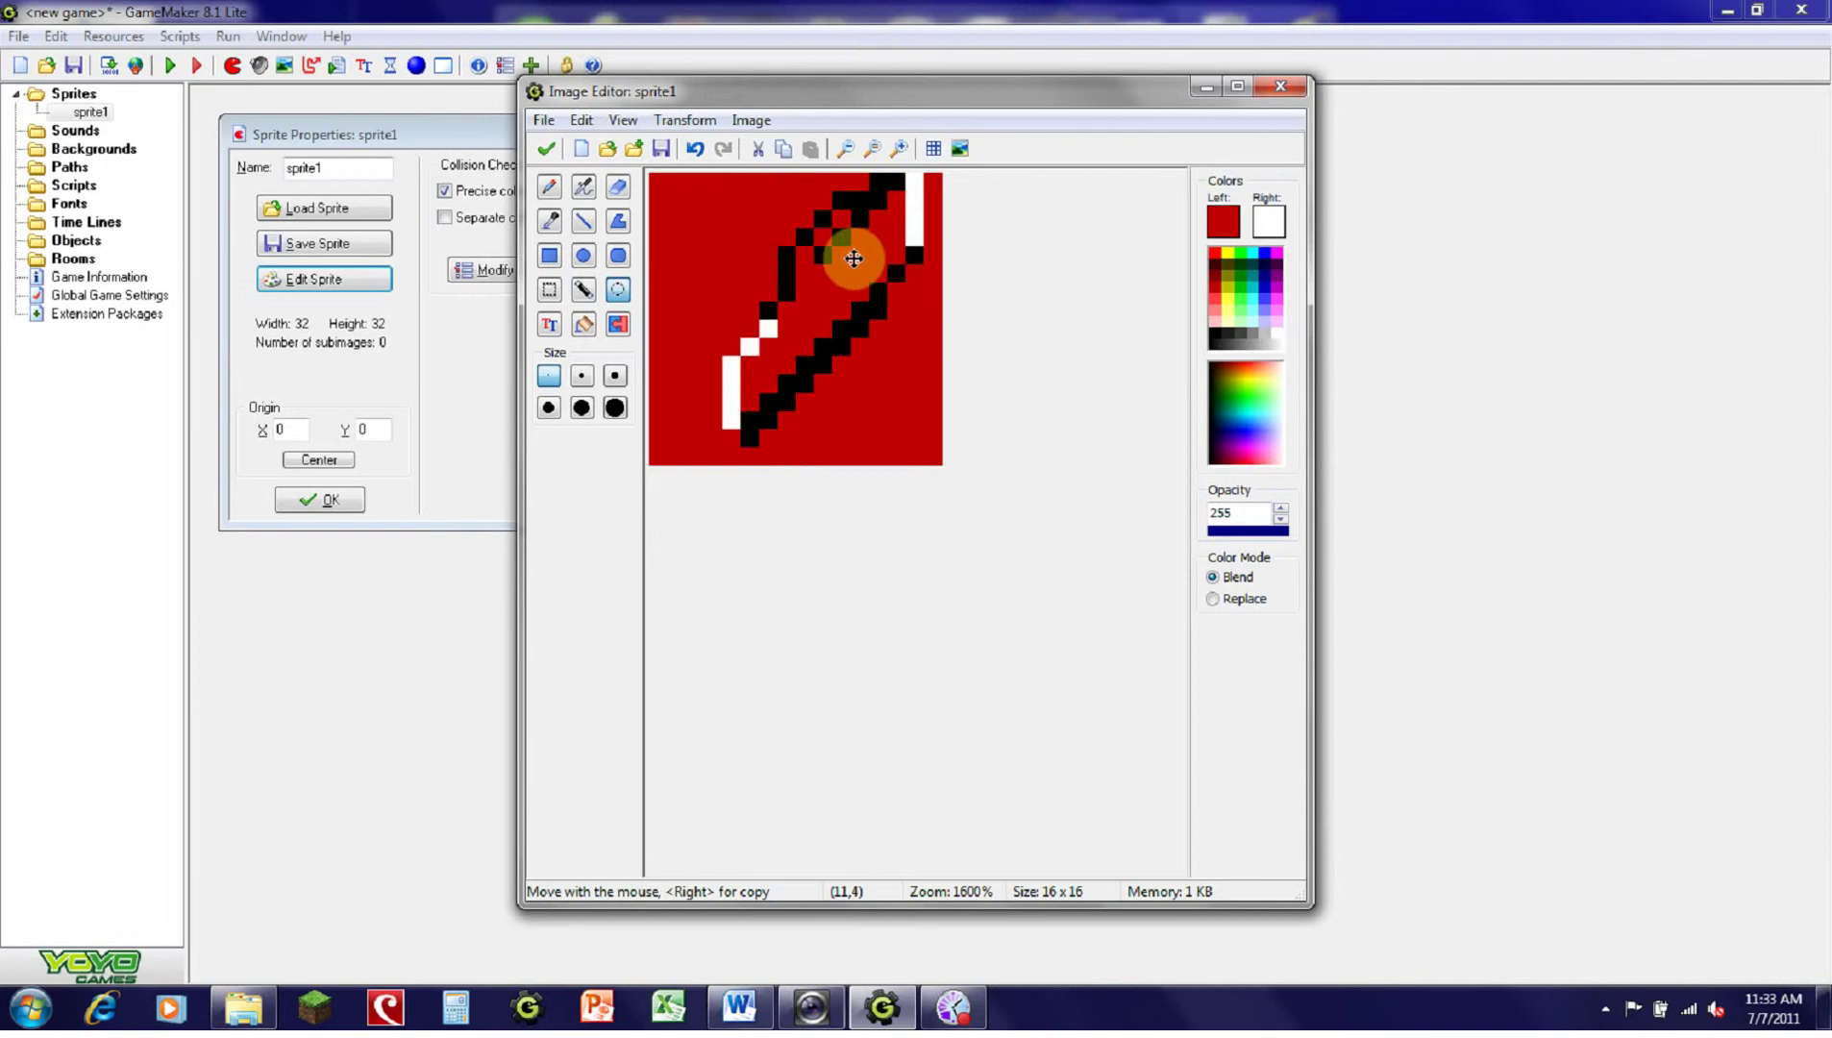
key("ctrl+z")
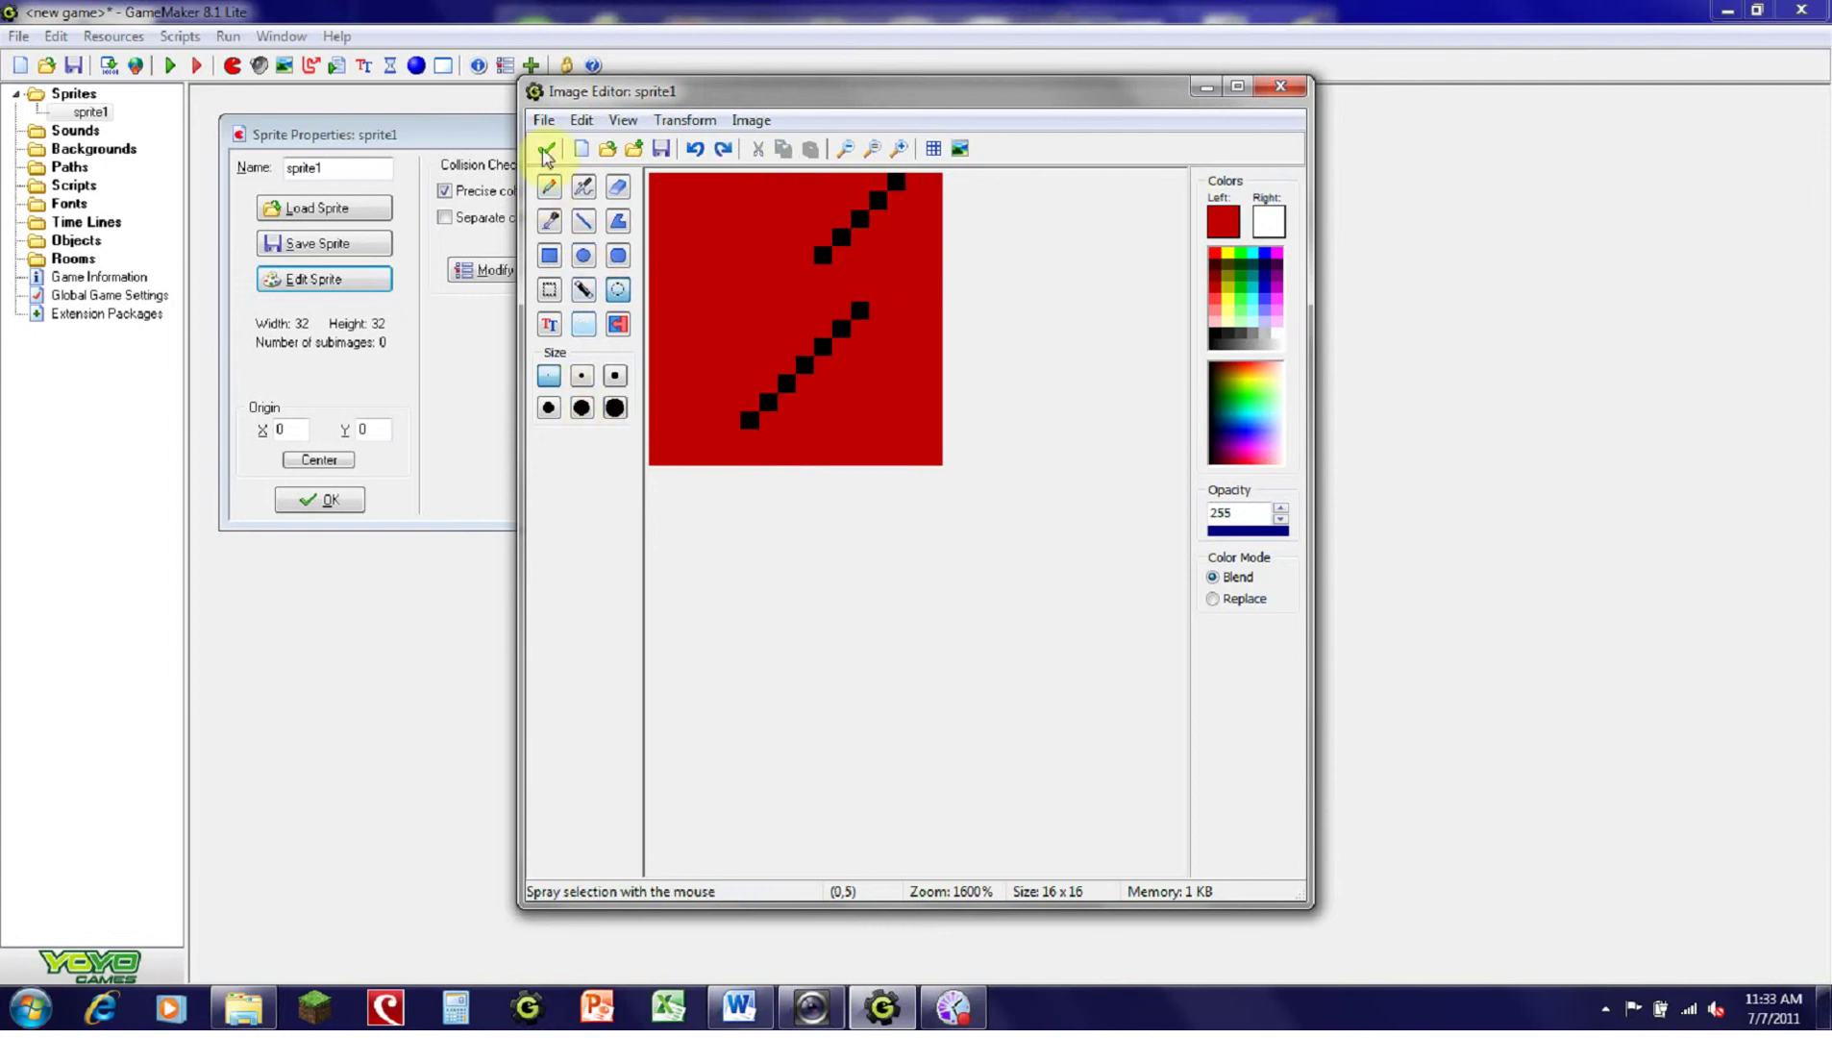
Step: Choose the smallest brush size and black as the left drawing color
left_click(579, 381)
left_click(550, 380)
left_click(1222, 325)
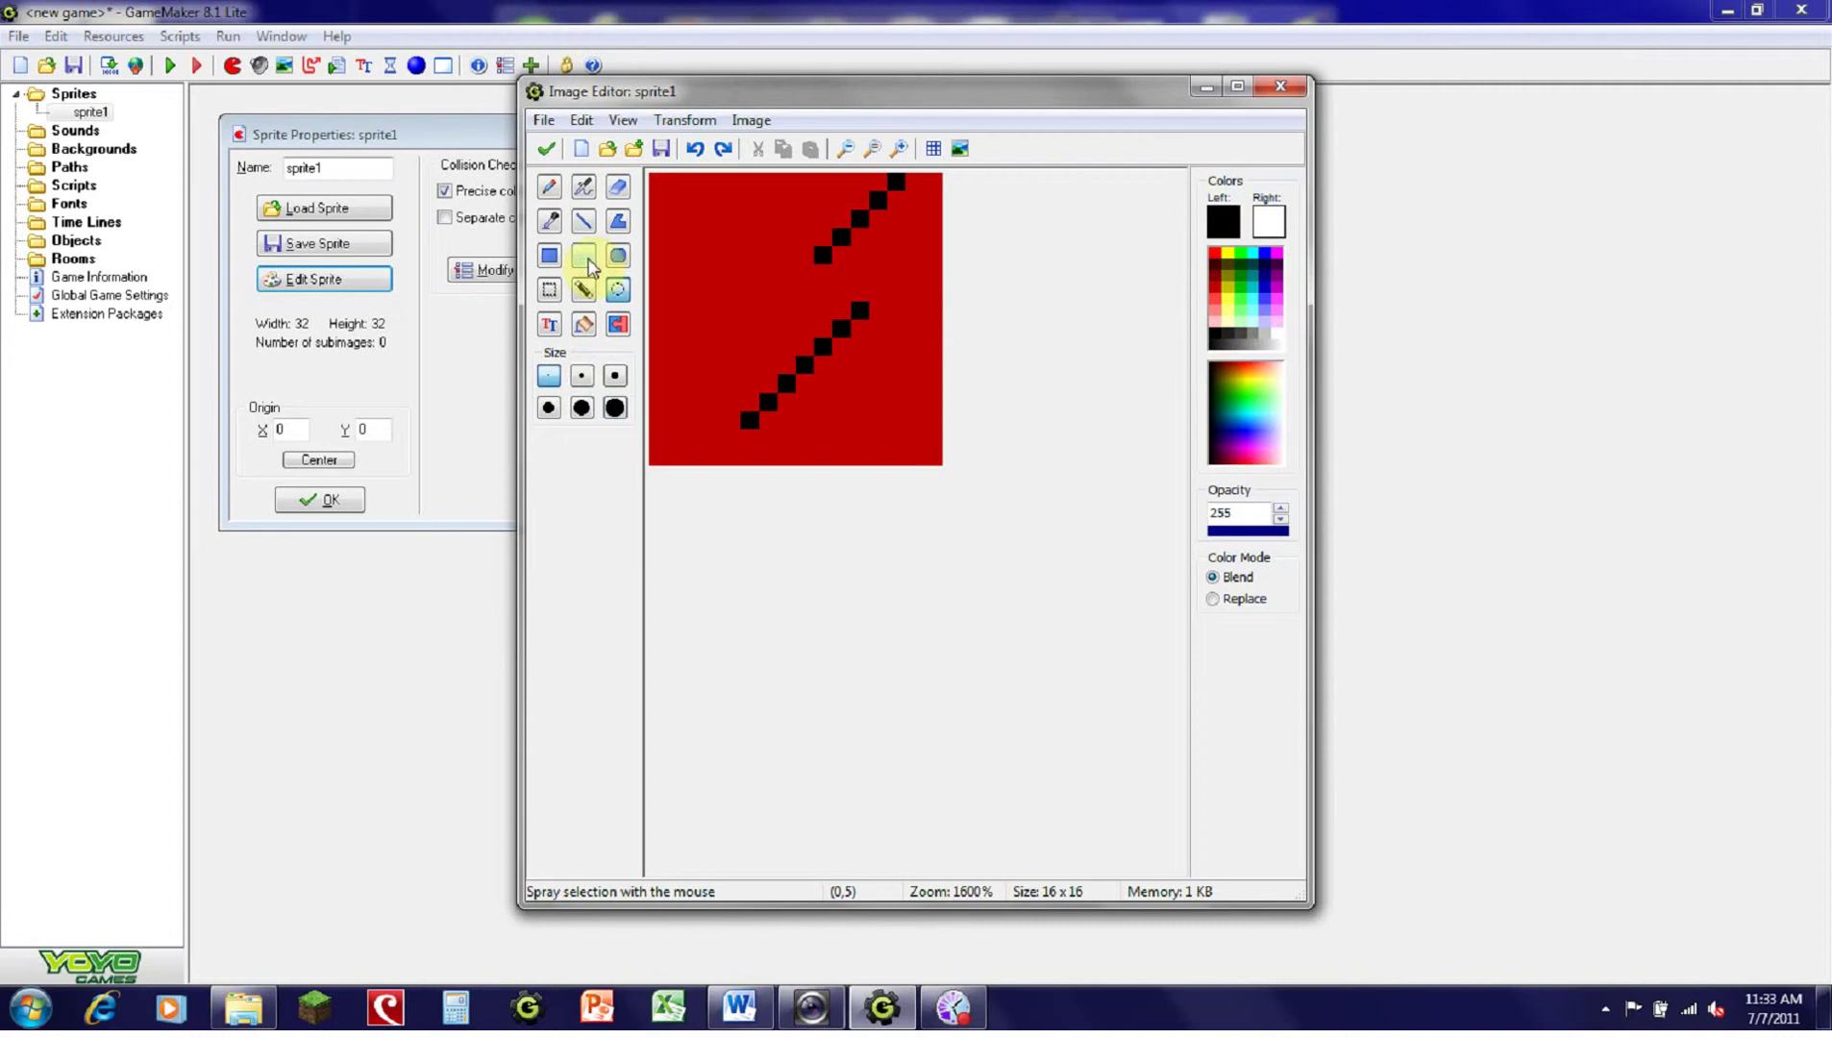
Step: Try a short thin diagonal line and a line at the largest size on the red background, undoing each
left_click(580, 223)
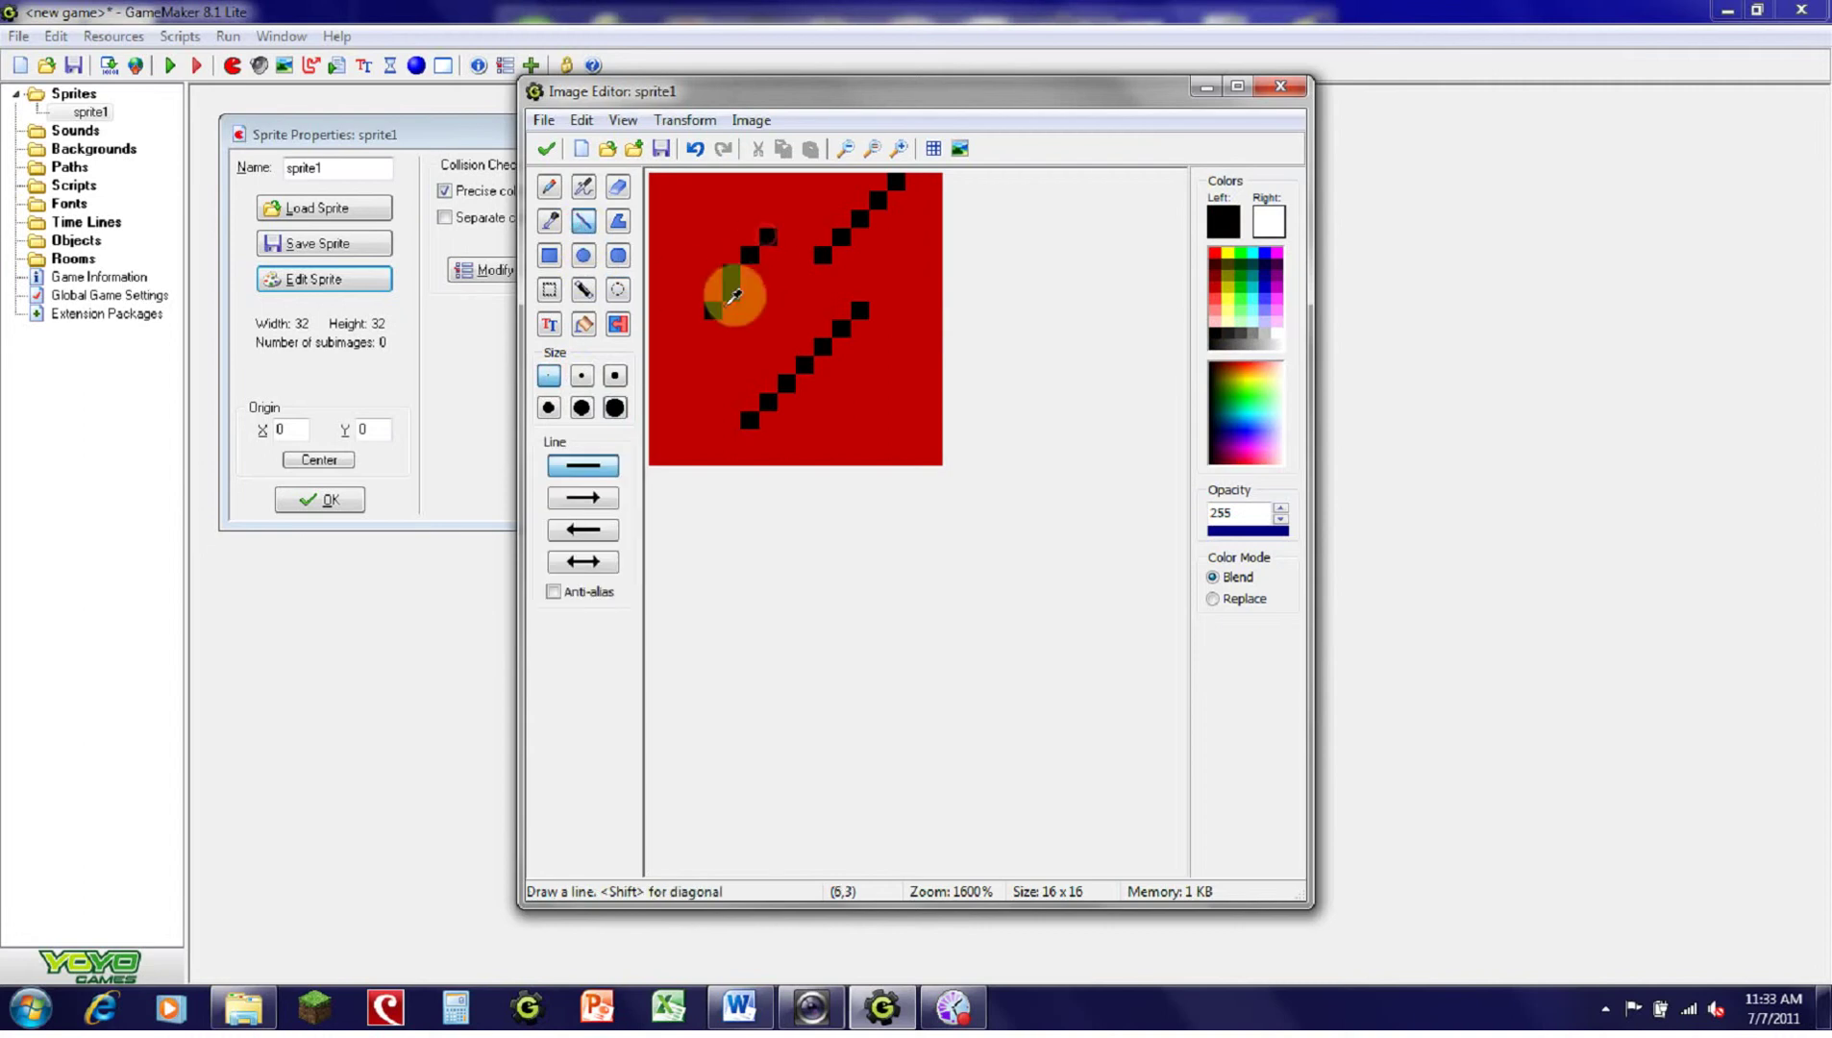
left_click(615, 407)
mouse_move(755, 308)
left_mouse_down()
mouse_move(801, 298)
mouse_move(796, 366)
mouse_move(752, 359)
mouse_move(846, 381)
left_mouse_up()
key("ctrl+z")
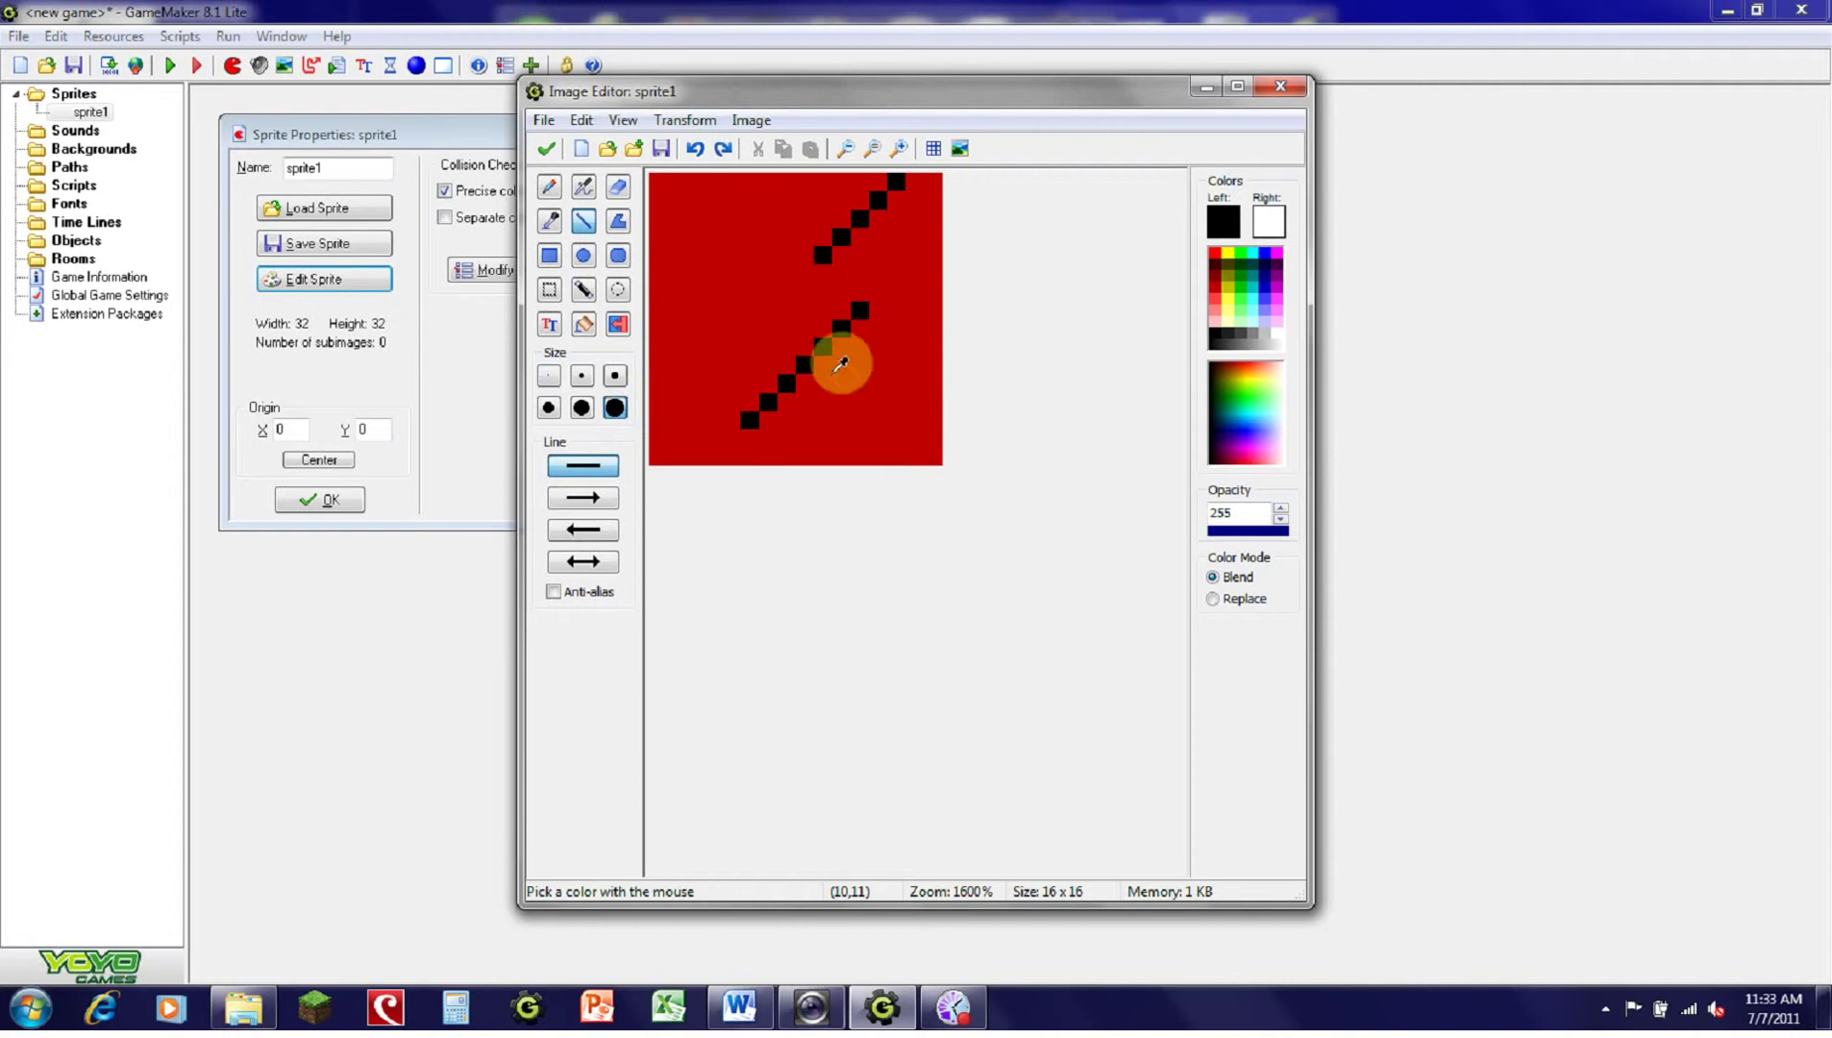
Step: Try the pencil at the largest size and at the smallest size on the red background, undoing each mark
left_click(549, 187)
left_click(796, 309)
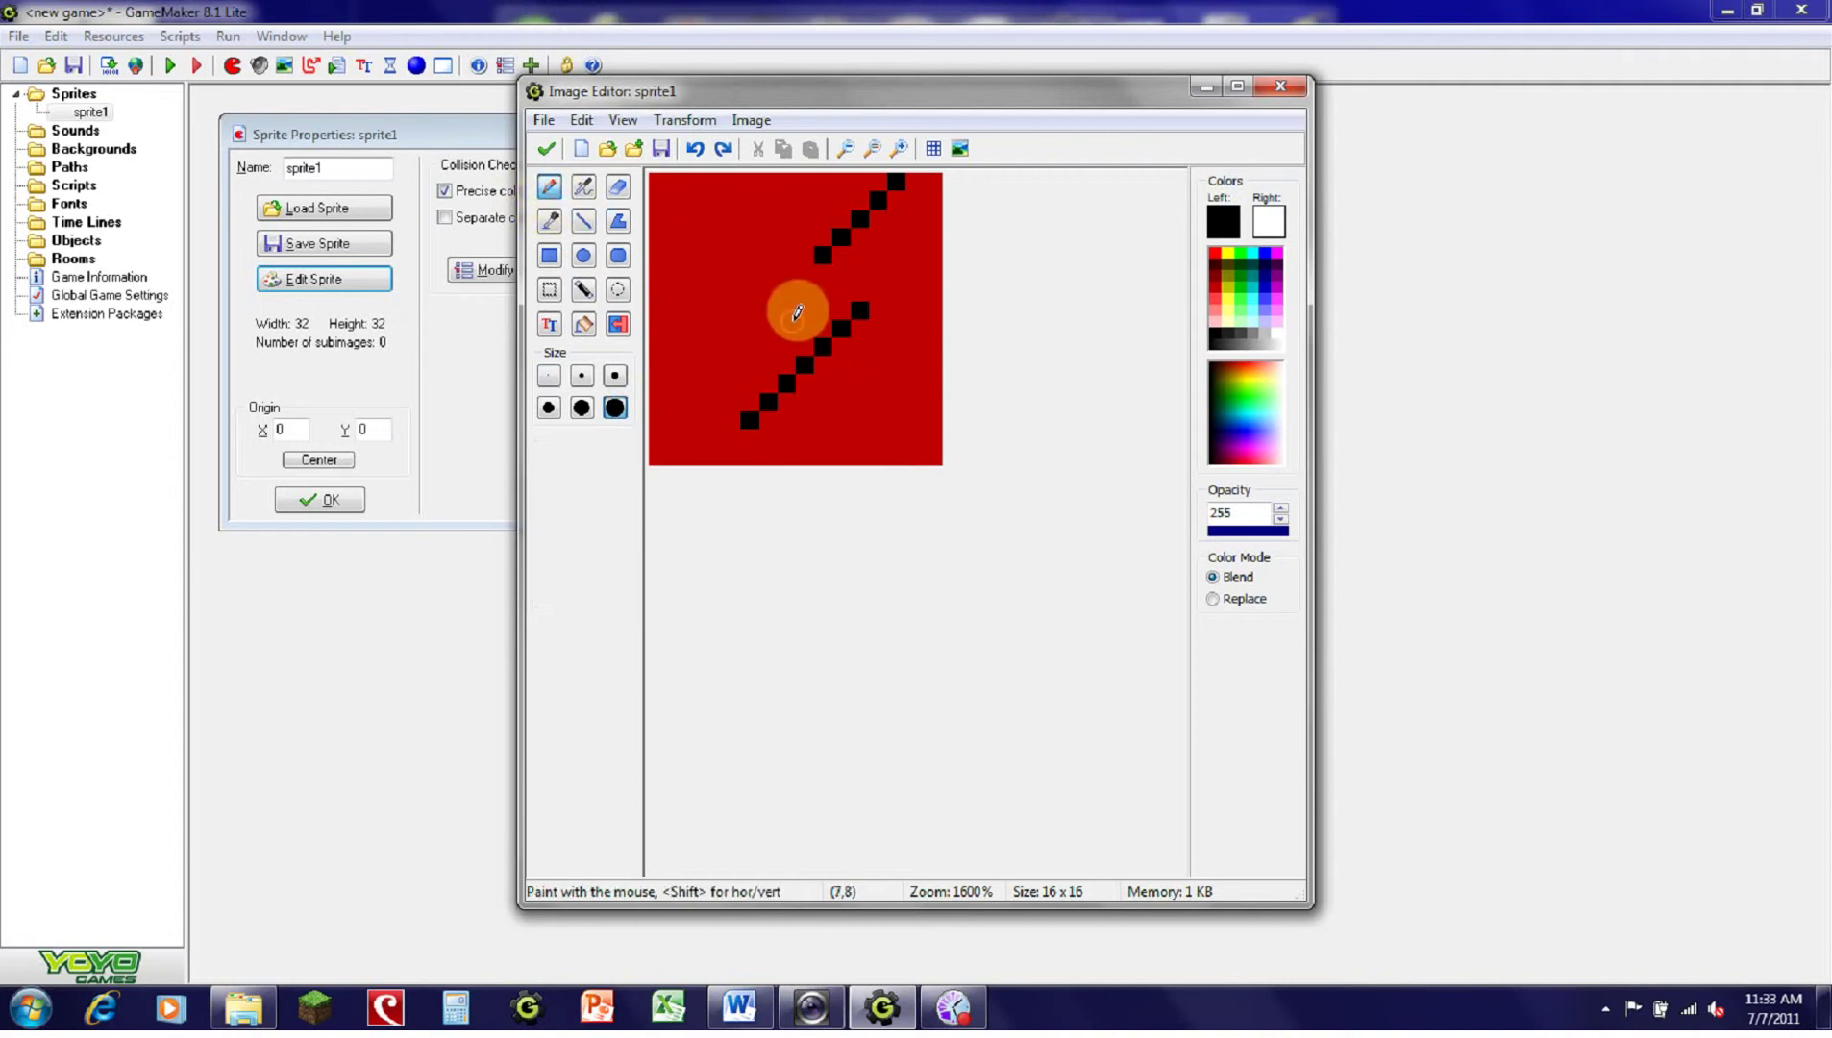
key("ctrl+z")
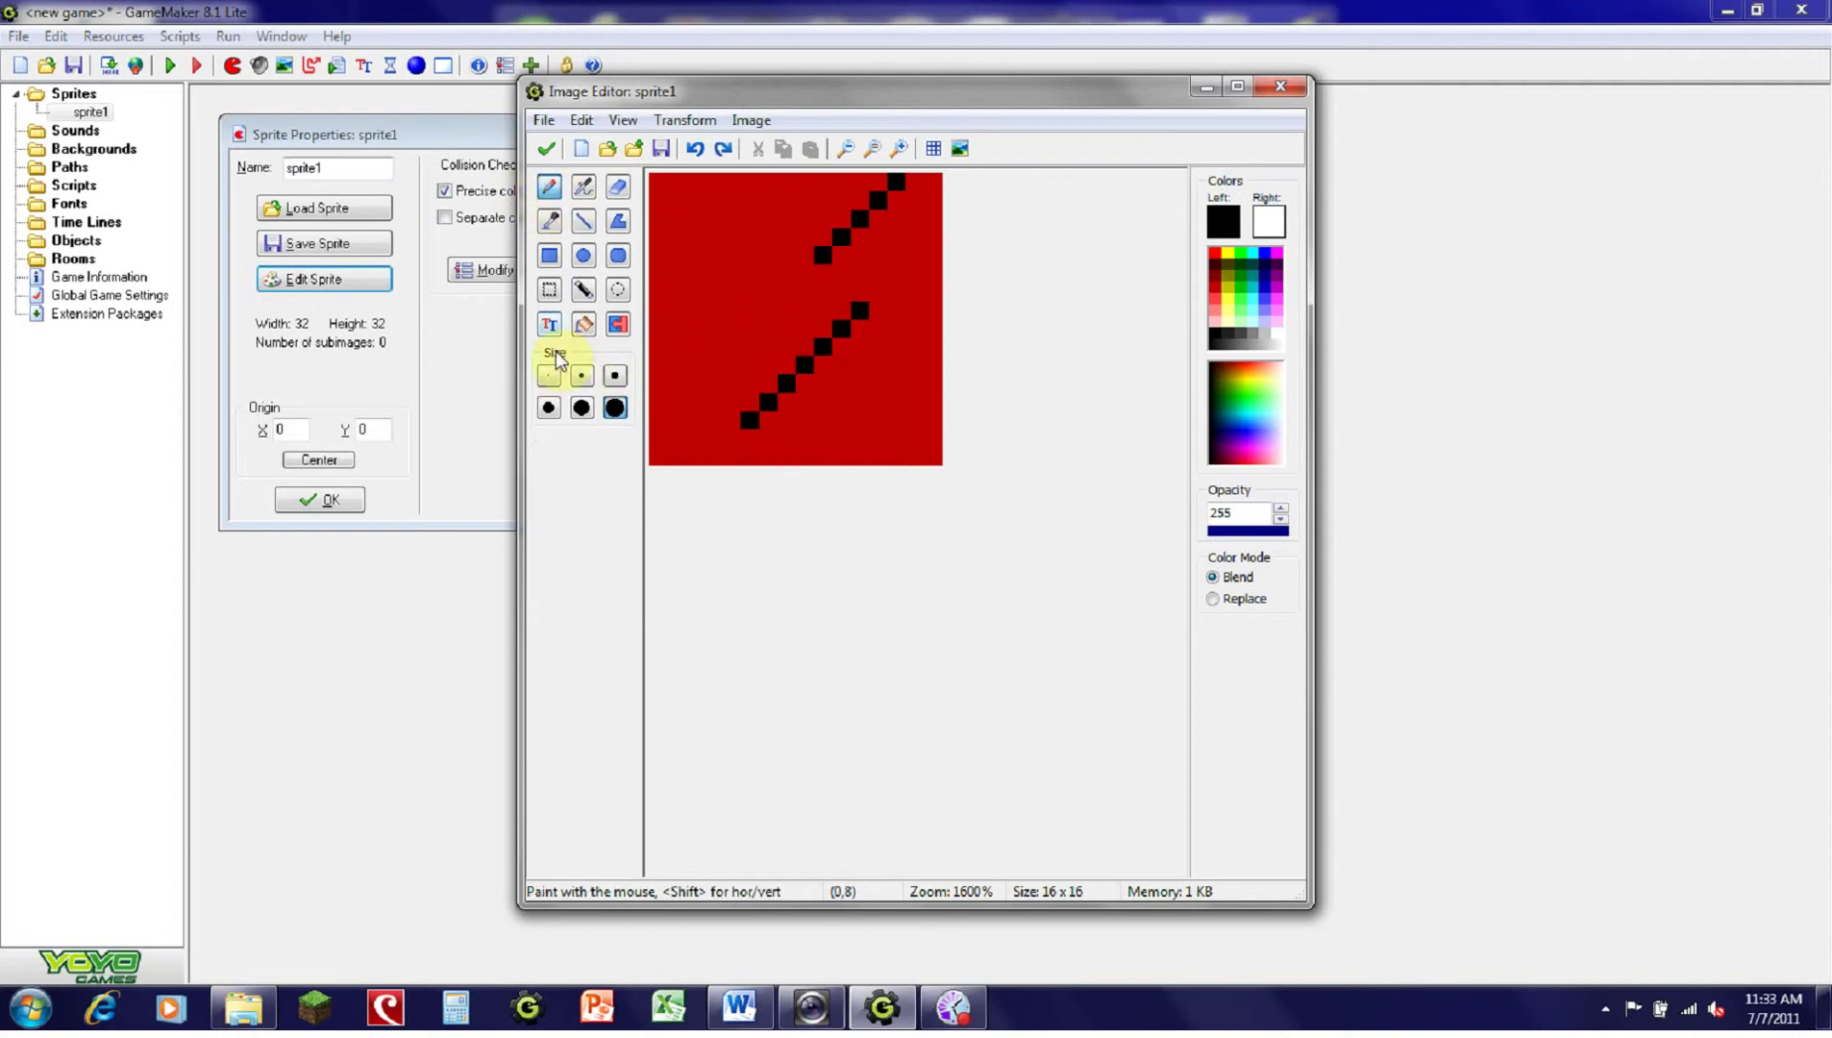
left_click(550, 377)
left_click_drag(683, 286, 741, 252)
key("ctrl+z")
Step: Try a diagonal pencil stroke at the second smallest size, and undo it
left_click(579, 380)
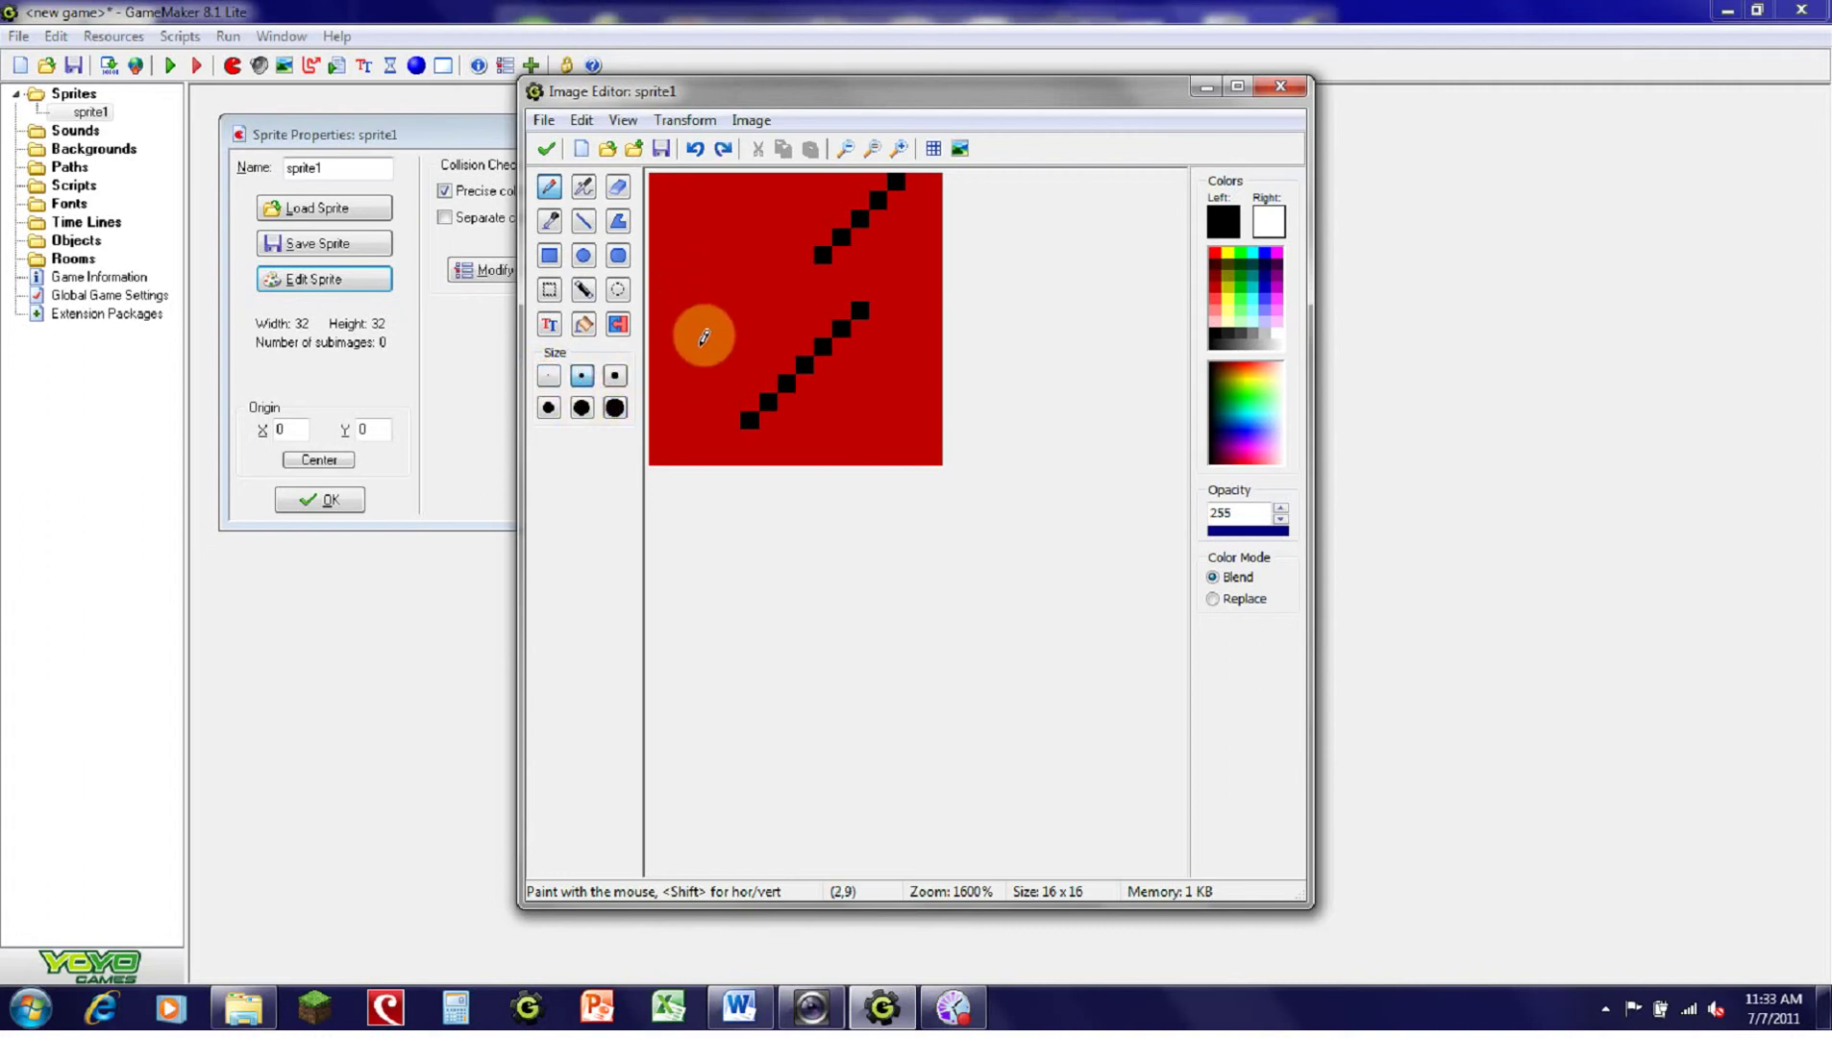
left_click_drag(704, 336, 757, 254)
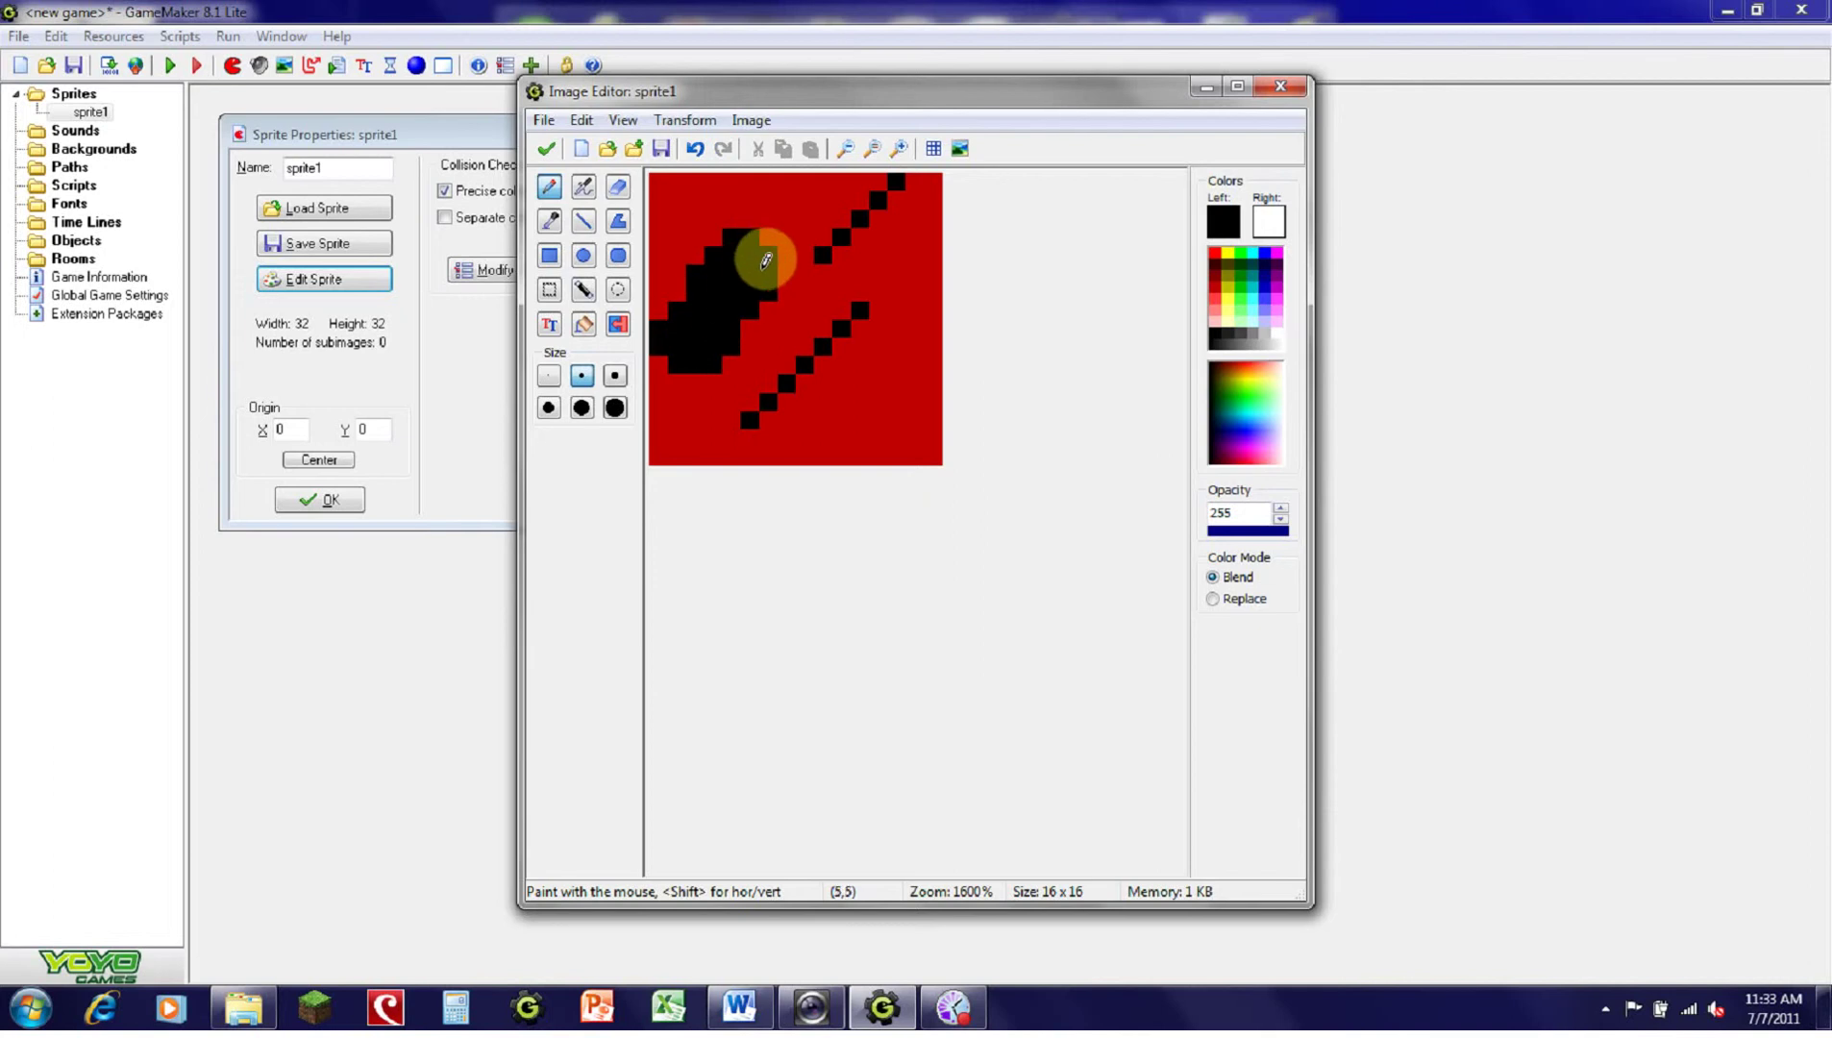
key("ctrl+z")
Step: Try straight lines at the second smallest size, including one from the upper-left to the lower-right canvas corner, undoing each
left_click(585, 223)
left_click_drag(678, 373, 761, 217)
key("ctrl+z")
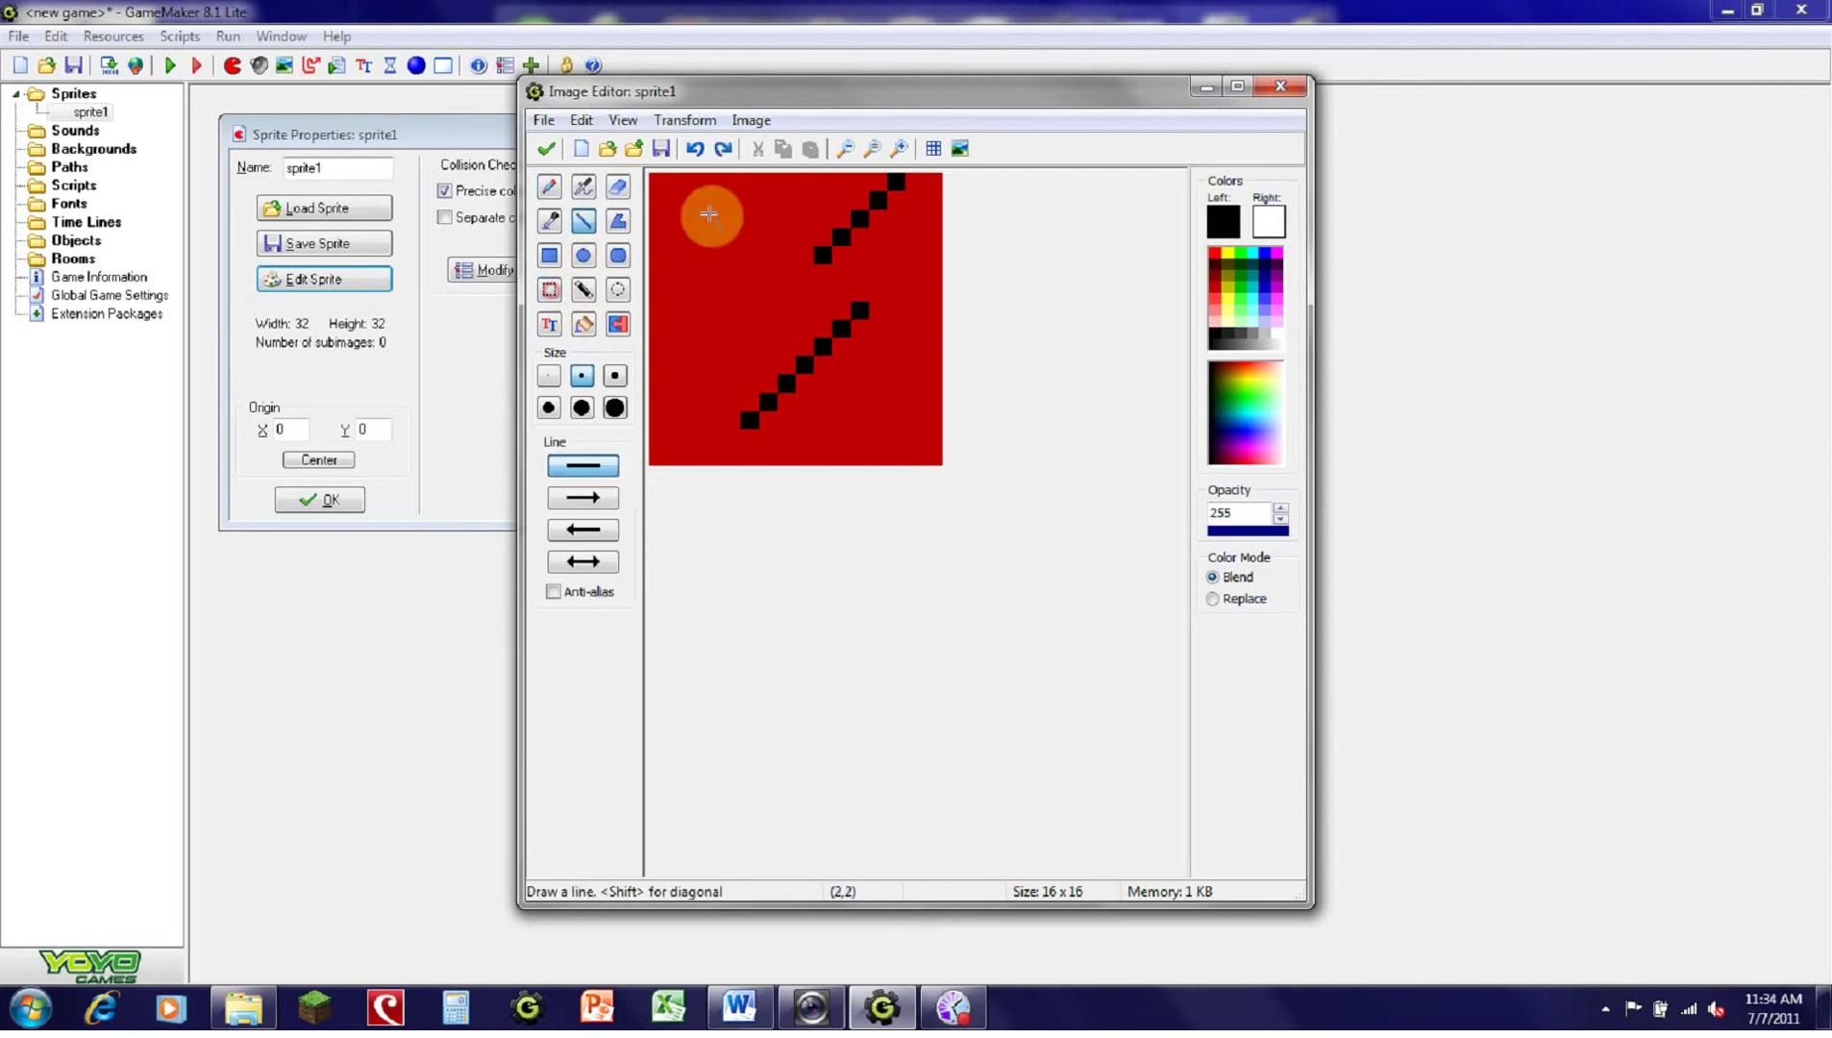
left_click_drag(654, 177, 1097, 650)
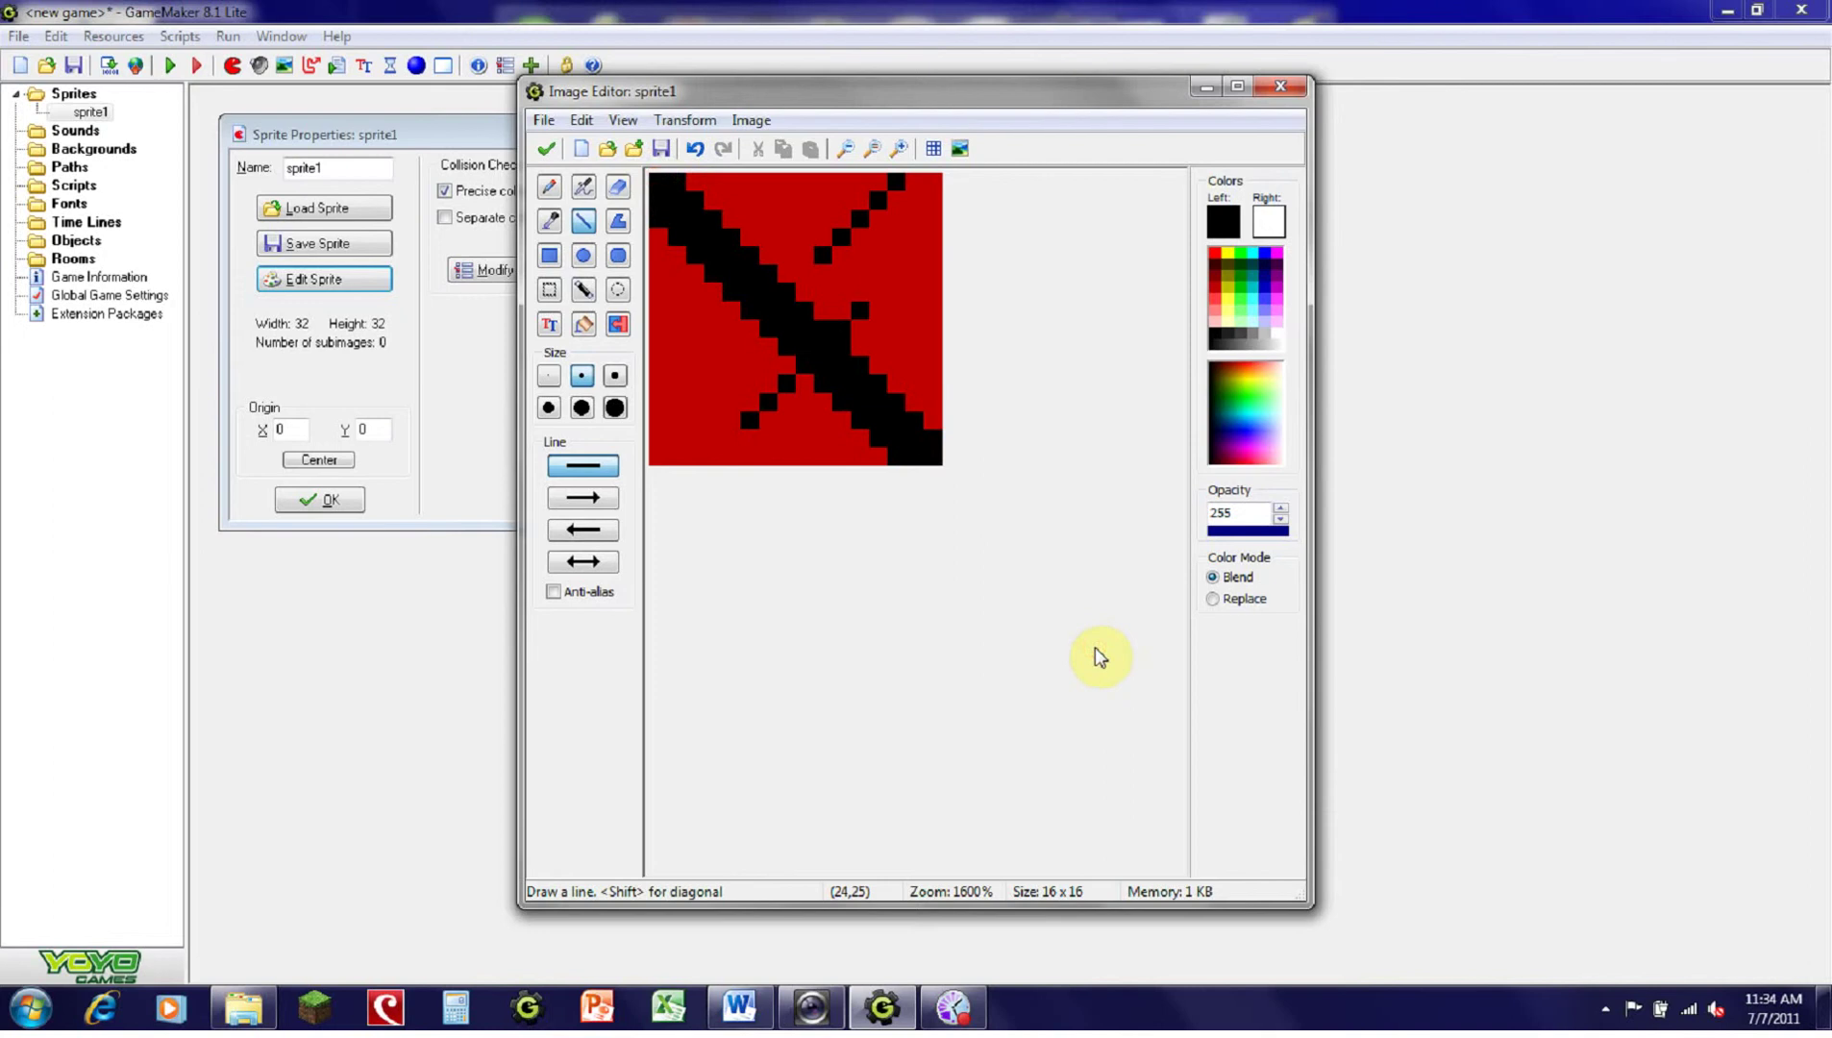
key("ctrl+z")
Step: Clear the image by selecting the entire canvas and deleting its contents
left_click(549, 290)
left_click_drag(665, 178, 1206, 744)
key("Delete")
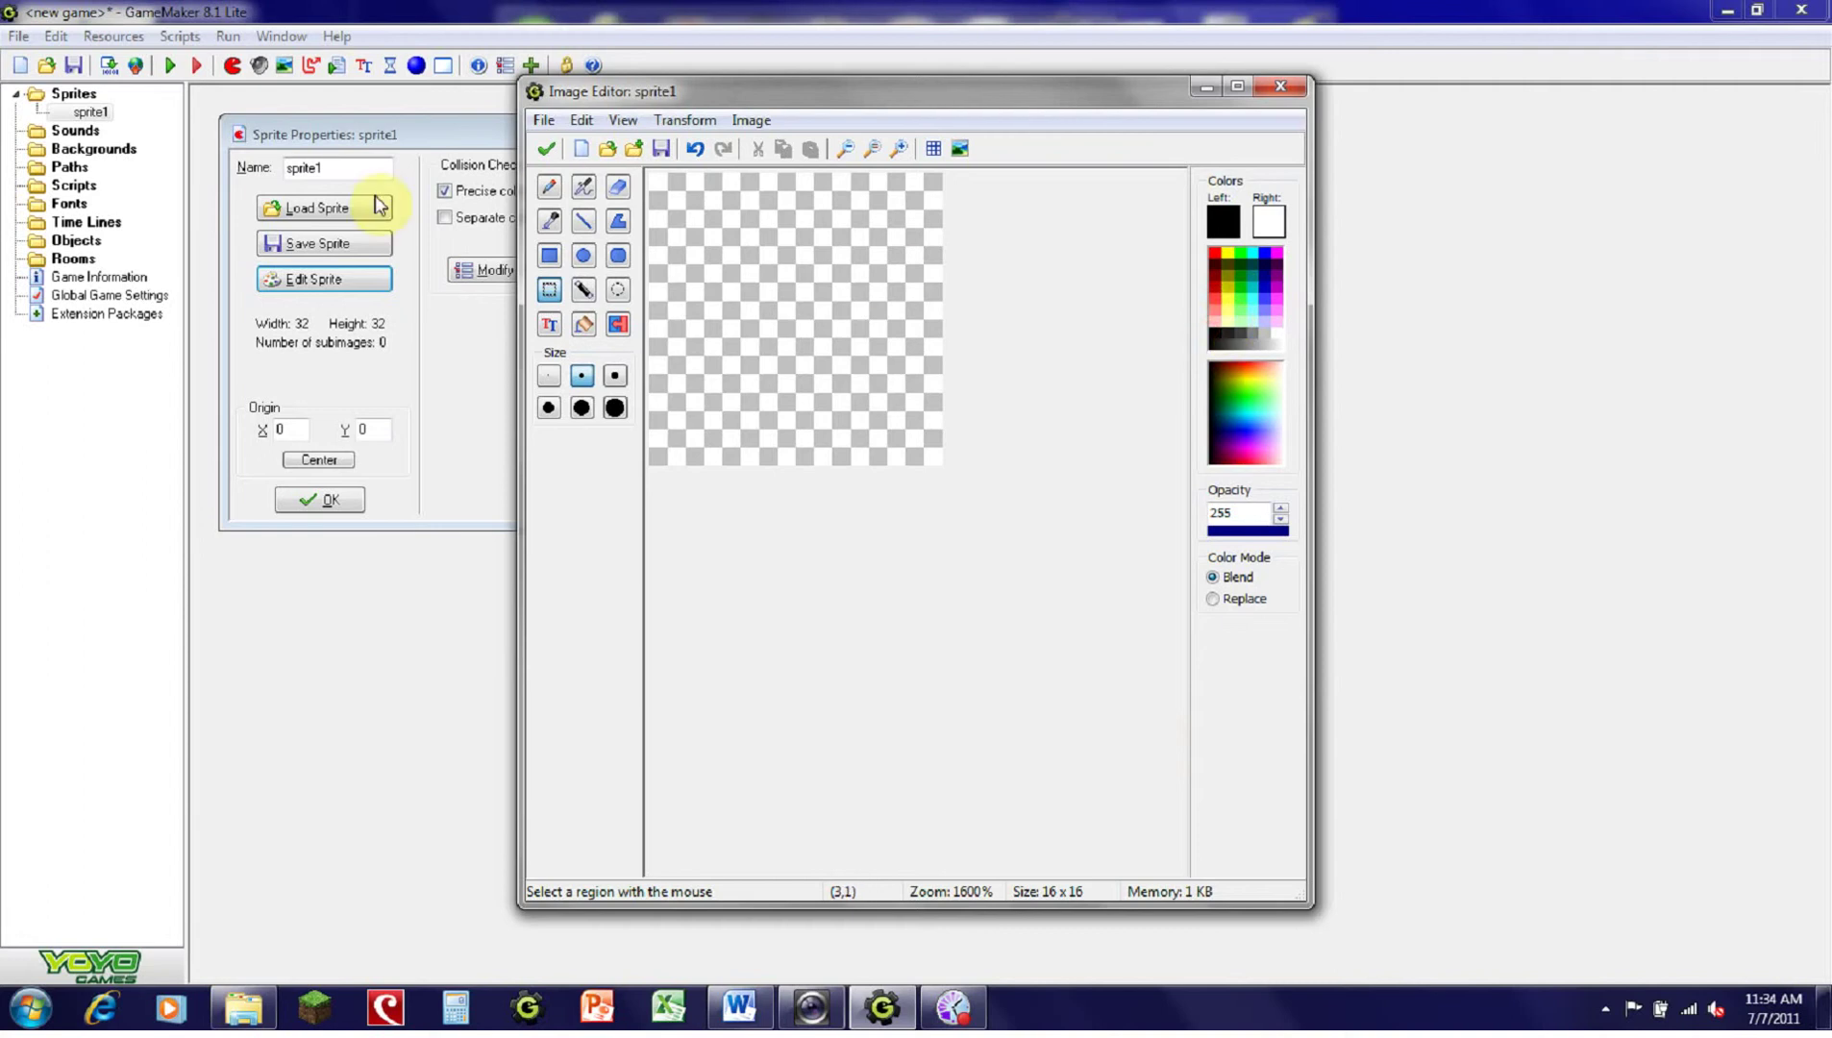
Step: Try placing the text "Test" on the blank canvas and moving it to the middle, and undo it
left_click(552, 328)
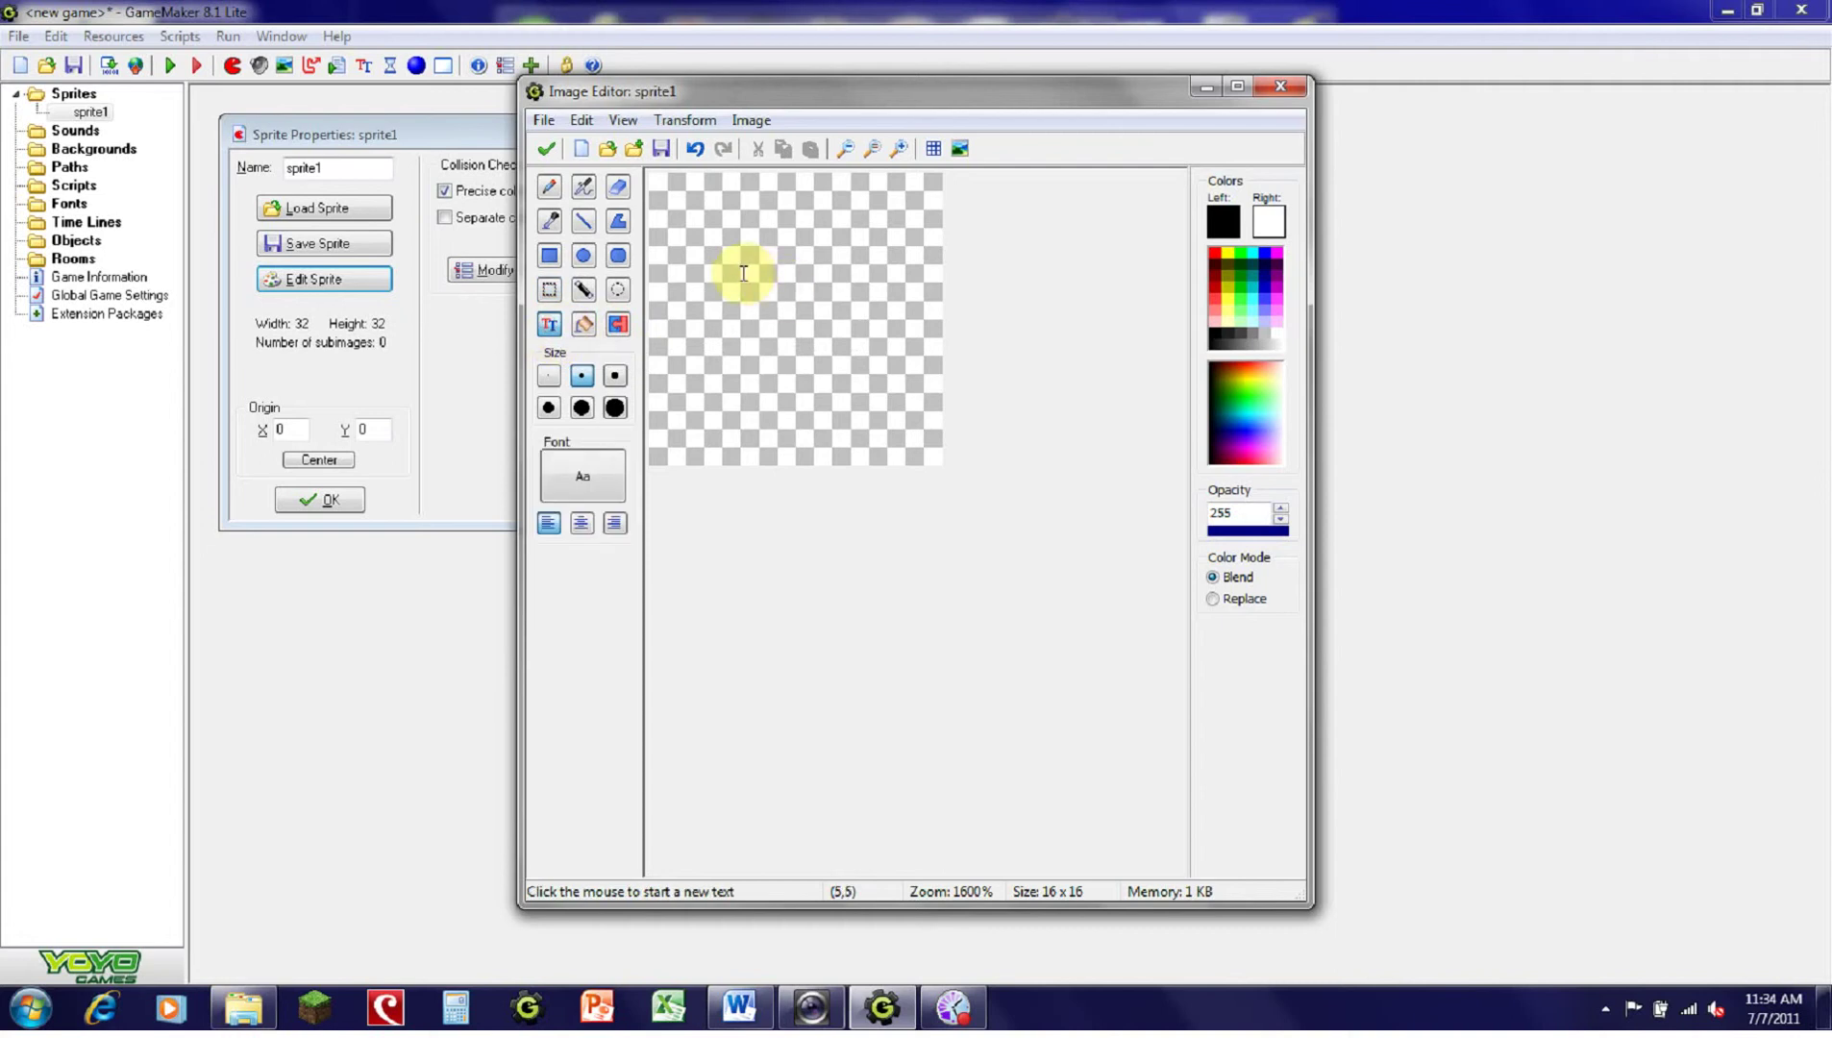
left_click(690, 218)
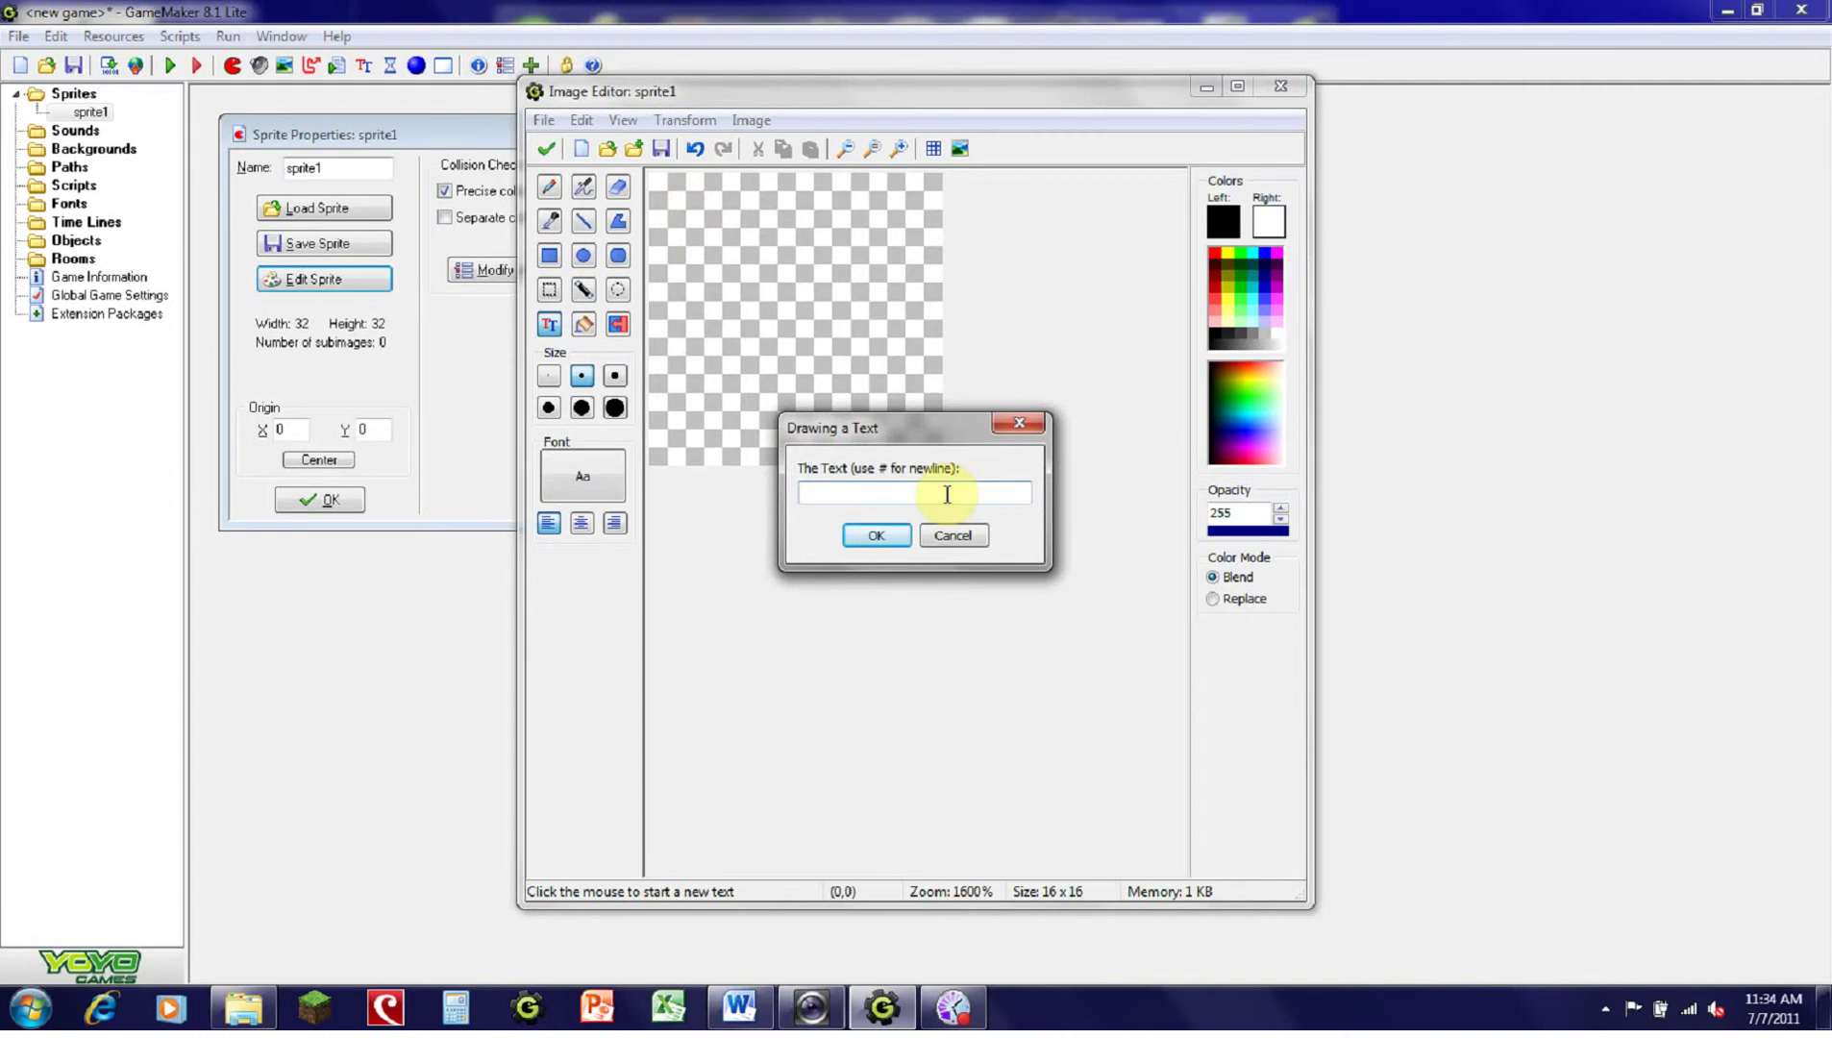
type("Test")
left_click(877, 535)
mouse_move(838, 184)
left_mouse_down()
mouse_move(756, 360)
mouse_move(744, 327)
mouse_move(790, 348)
mouse_move(838, 316)
mouse_move(818, 347)
left_mouse_up()
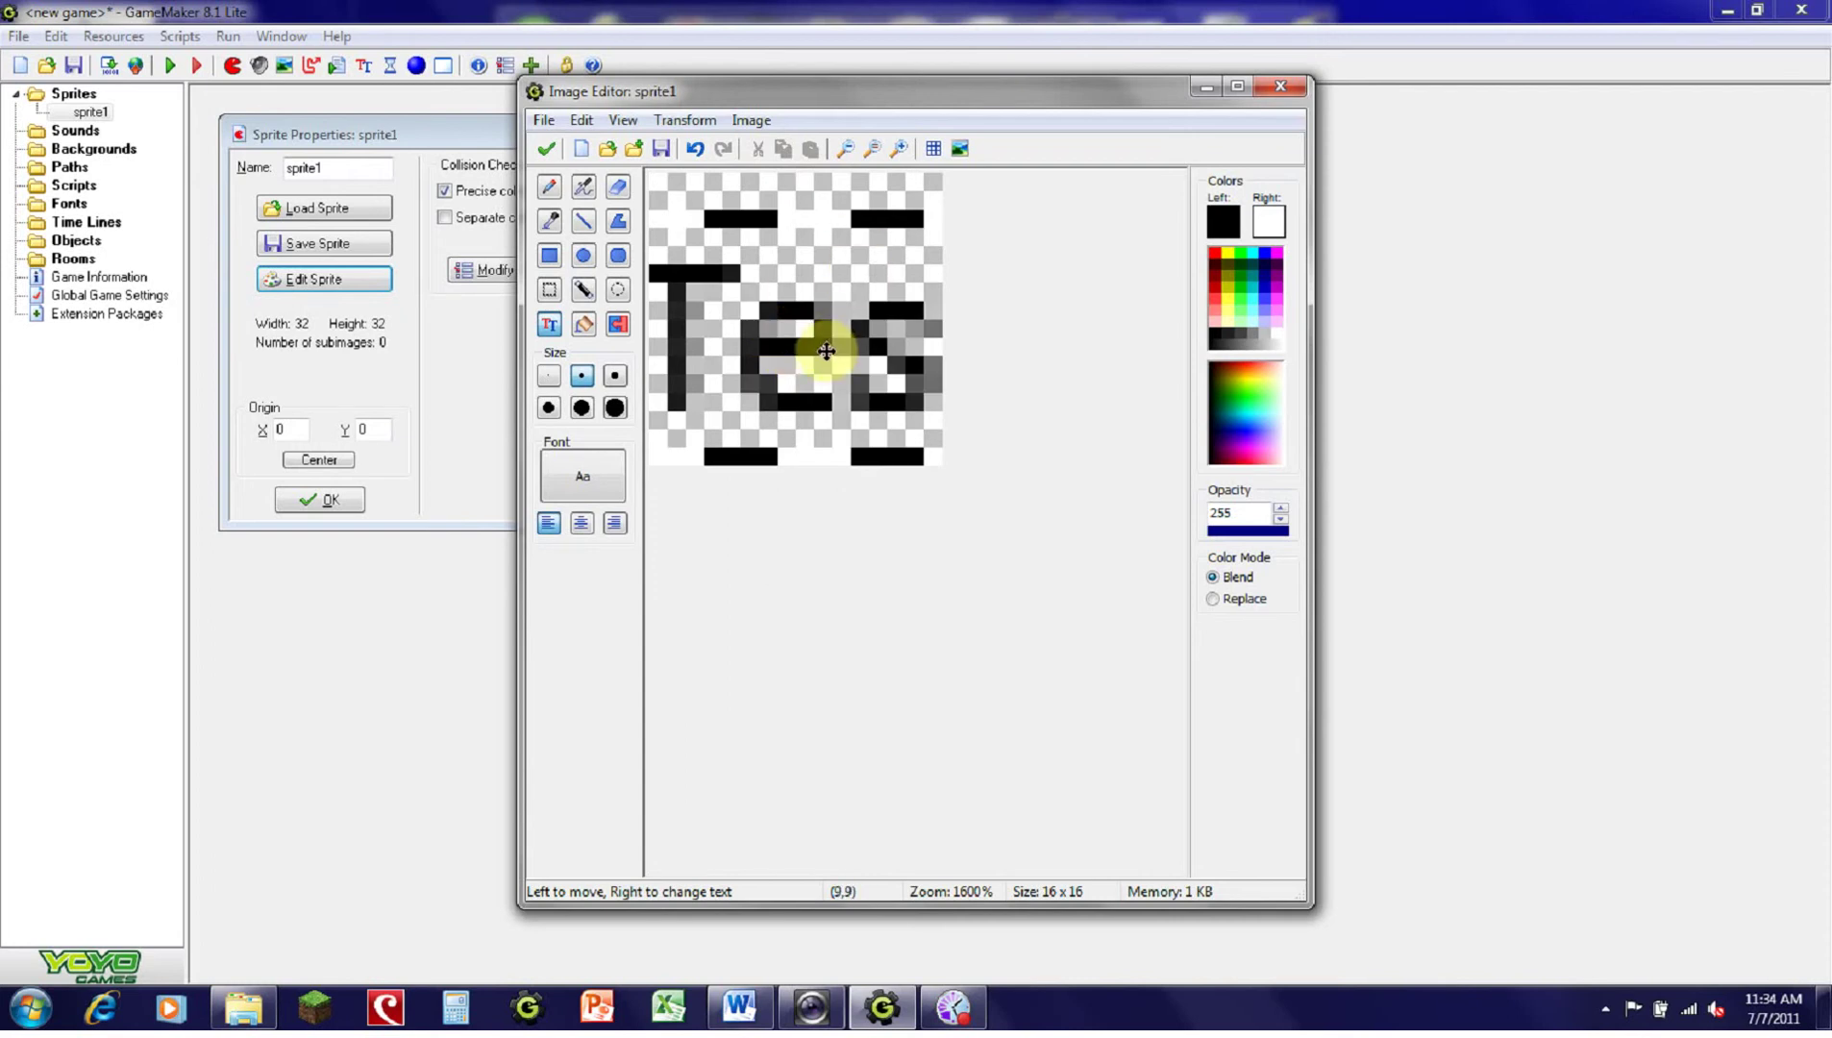
key("ctrl+z")
Step: Set the smallest brush size, add the text "Test", and move it toward the canvas's left edge
left_click(548, 377)
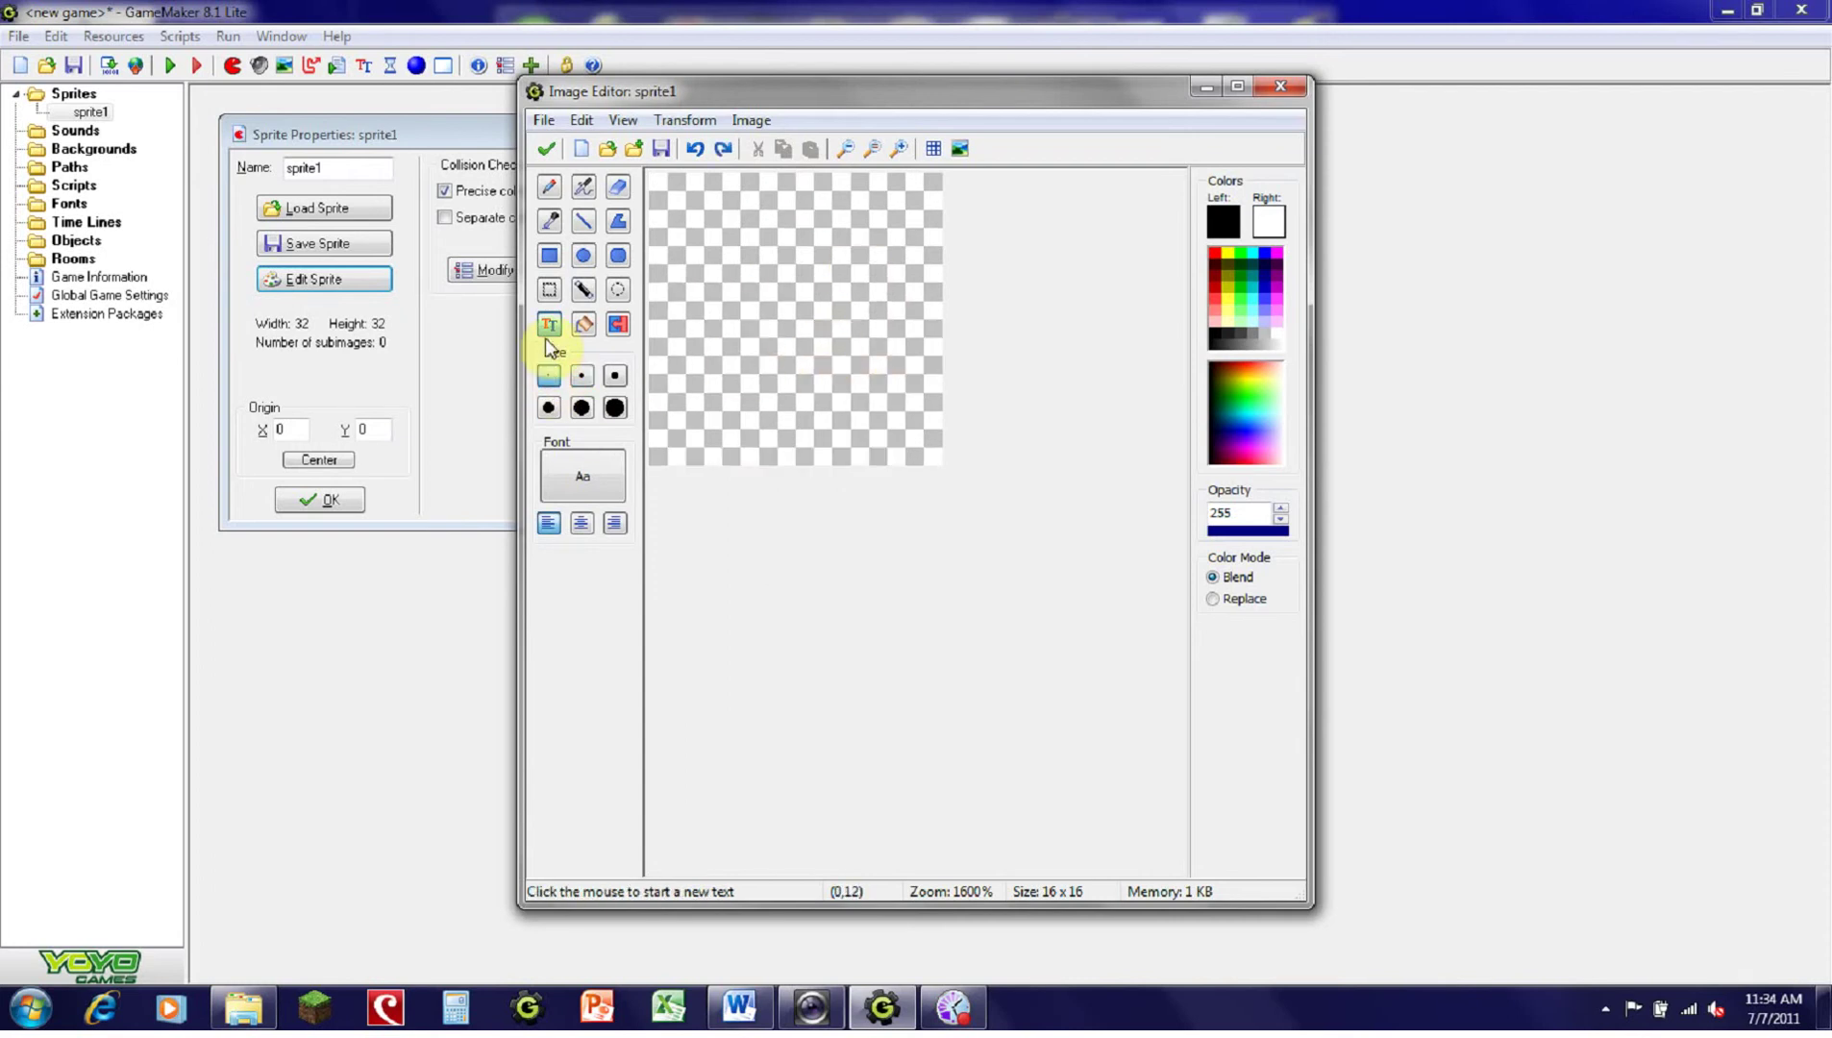
left_click(773, 296)
type("Test")
left_click(876, 535)
mouse_move(838, 421)
left_mouse_down()
mouse_move(704, 294)
mouse_move(613, 353)
mouse_move(704, 329)
mouse_move(684, 357)
left_mouse_up()
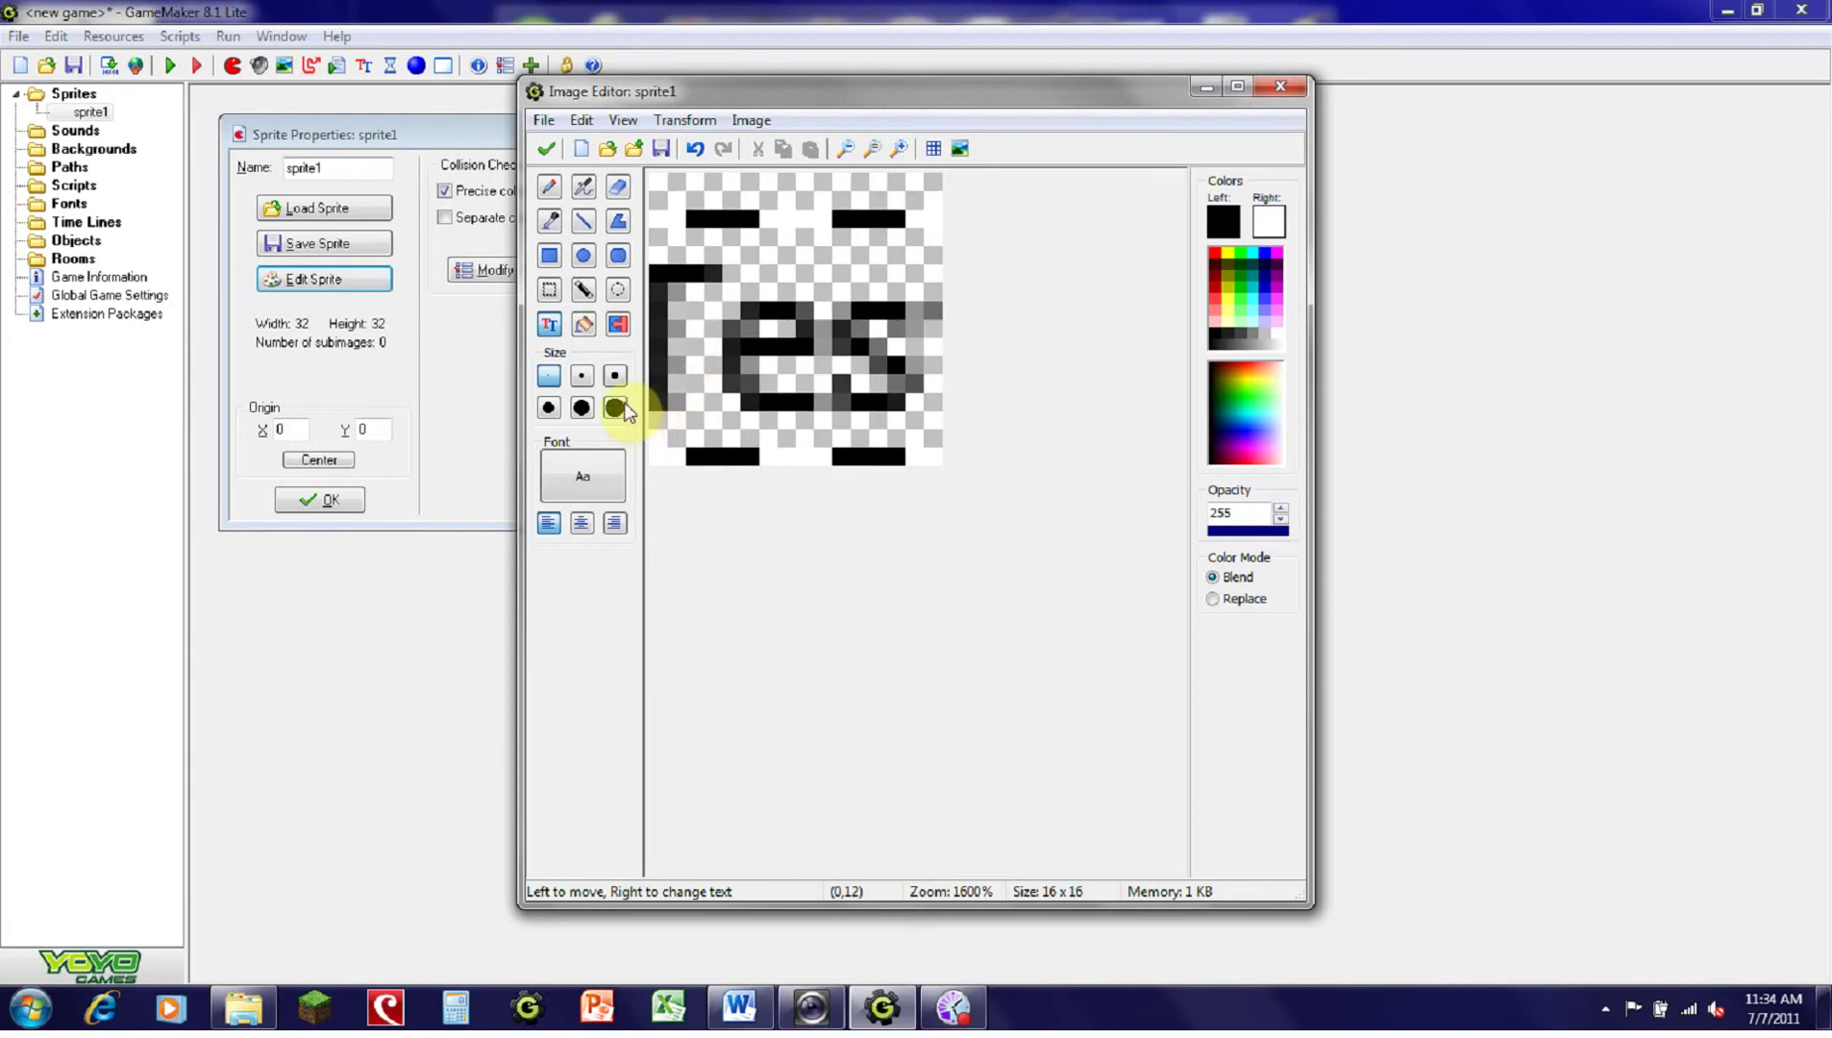
Step: Create a new blank image 32 pixels wide and 32 pixels high
left_click(579, 151)
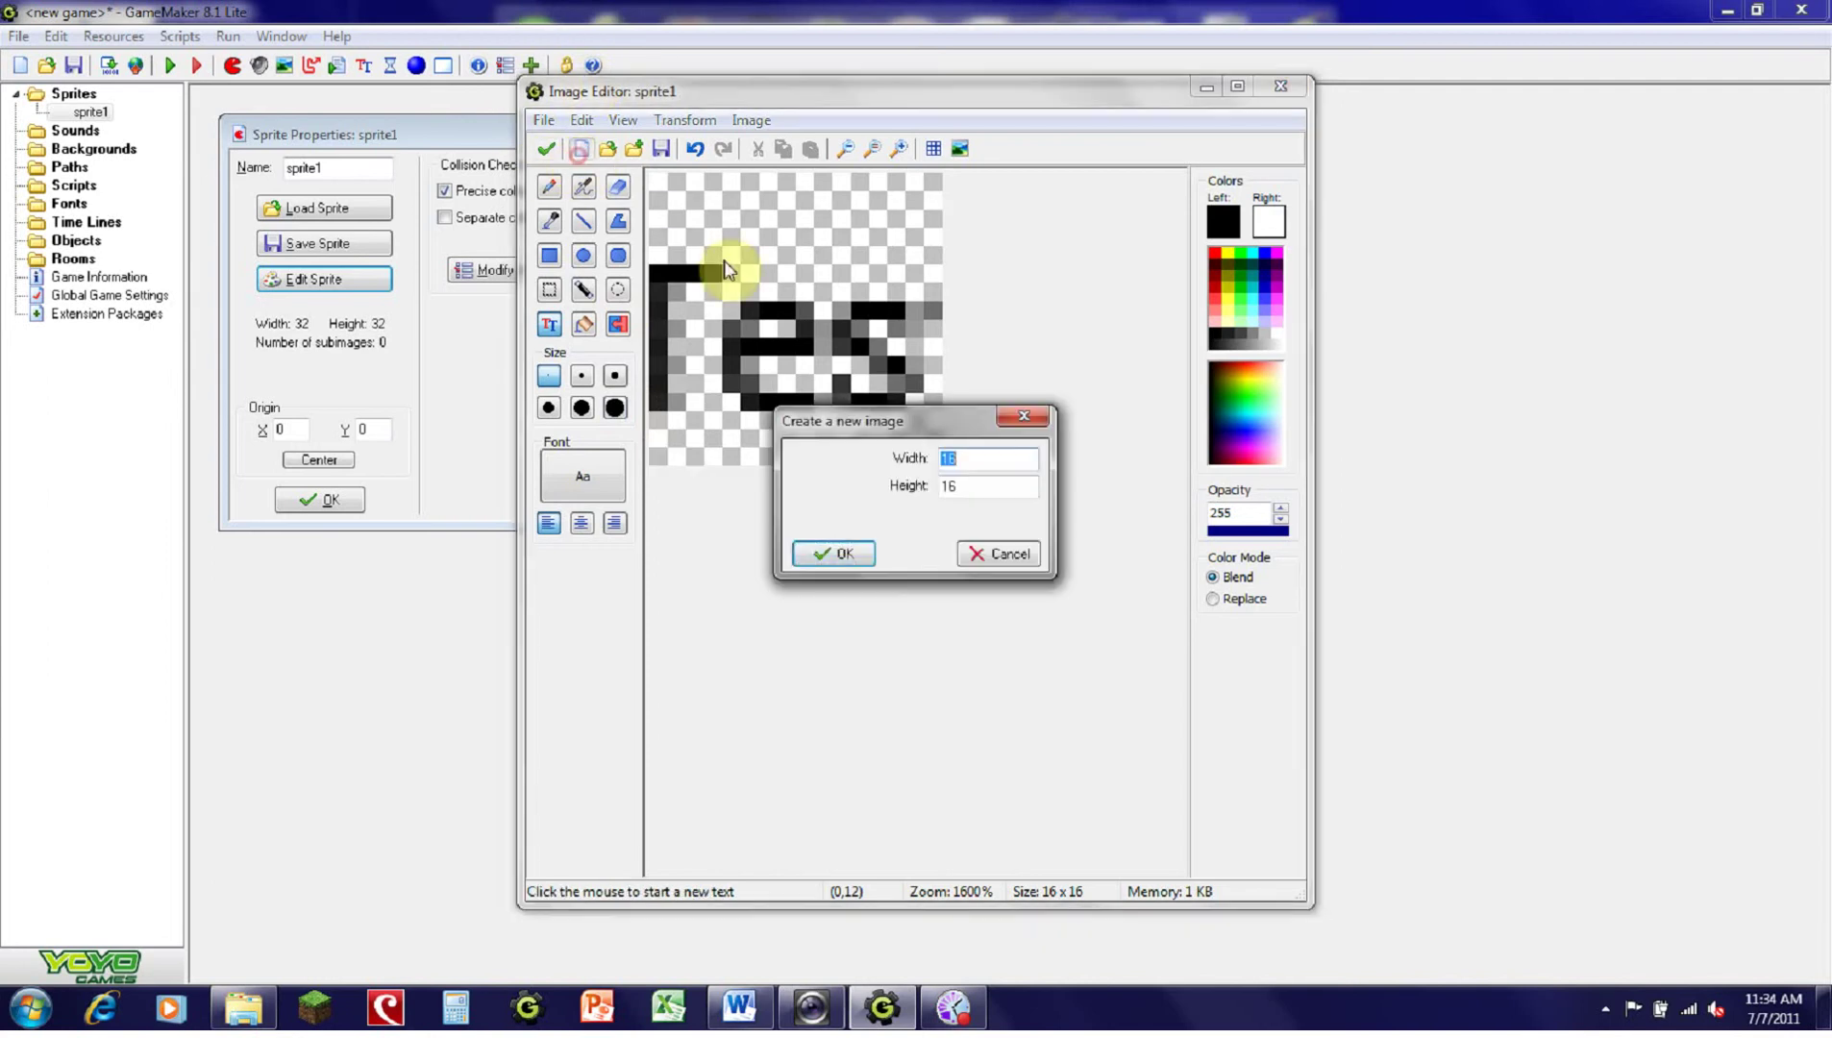
double_click(972, 491)
type("32")
left_click(843, 550)
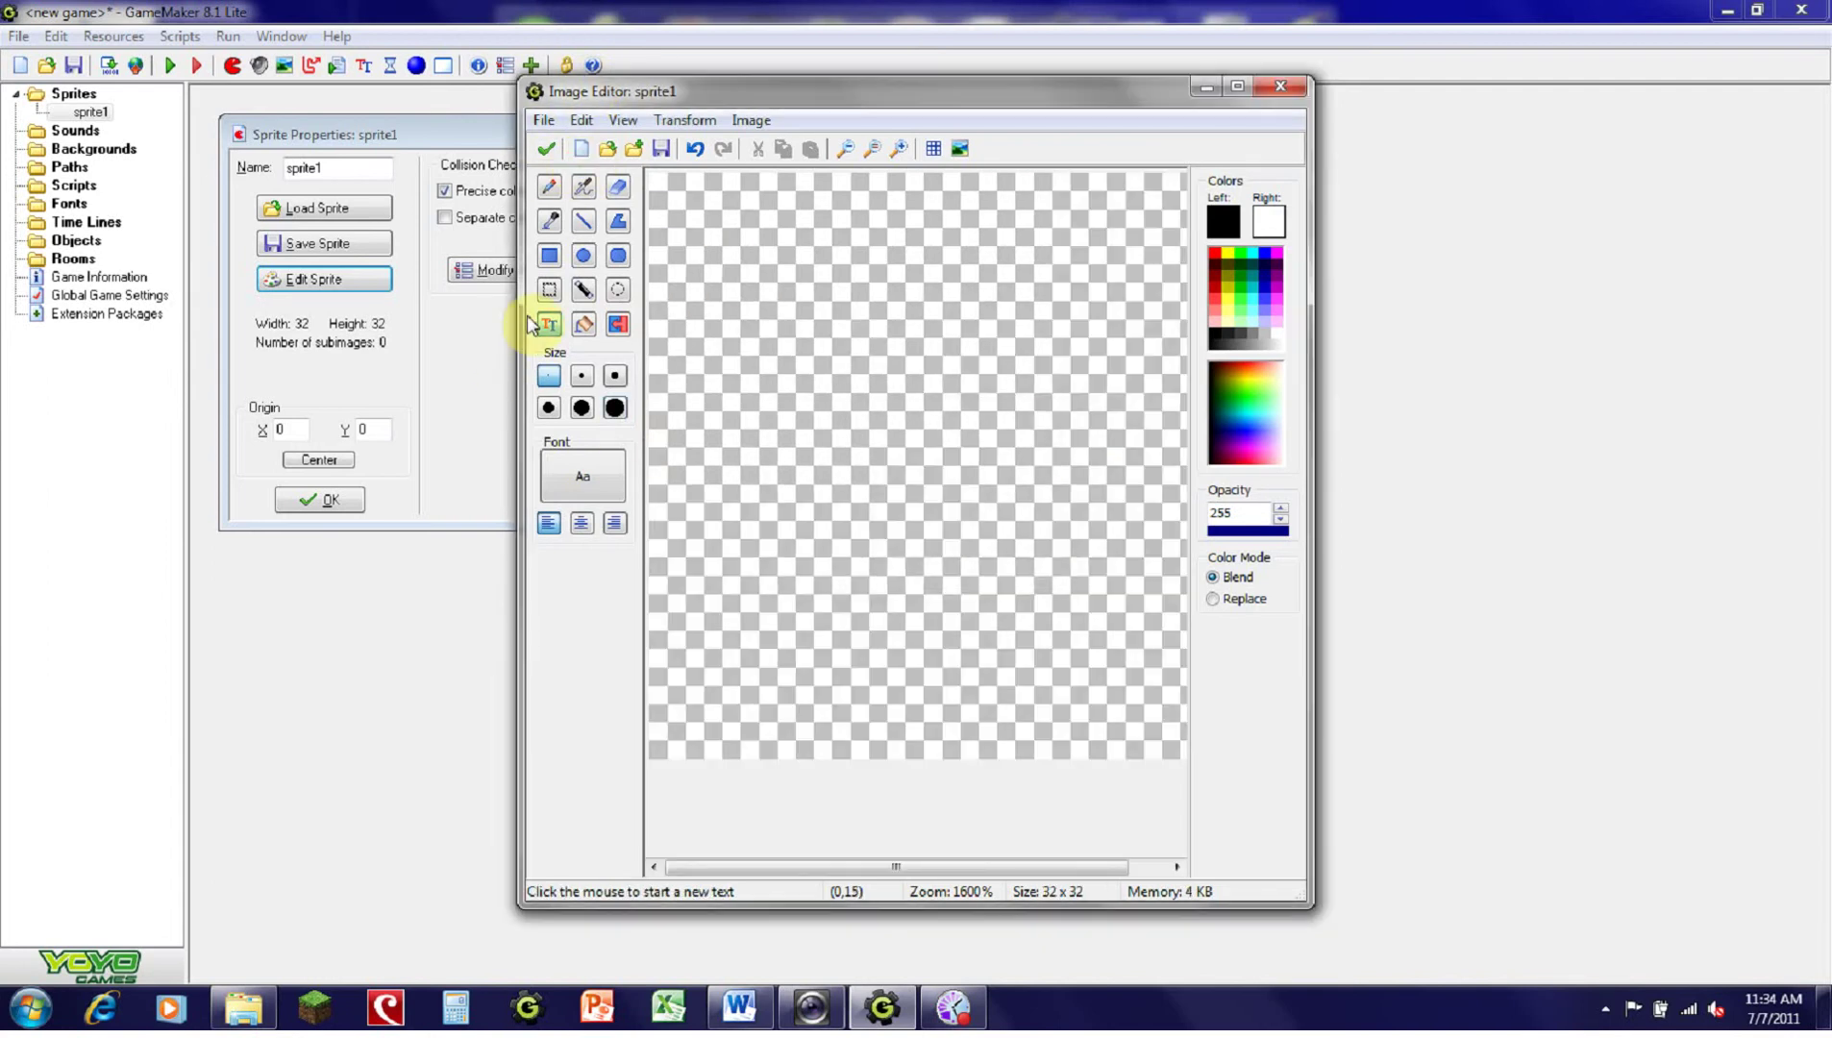
Step: Try adding the text "test" and moving it to the middle of the 32 x 32 canvas, and undo it
left_click(824, 389)
type("test")
left_click(875, 536)
mouse_move(953, 470)
left_mouse_down()
mouse_move(891, 523)
mouse_move(896, 541)
left_mouse_up()
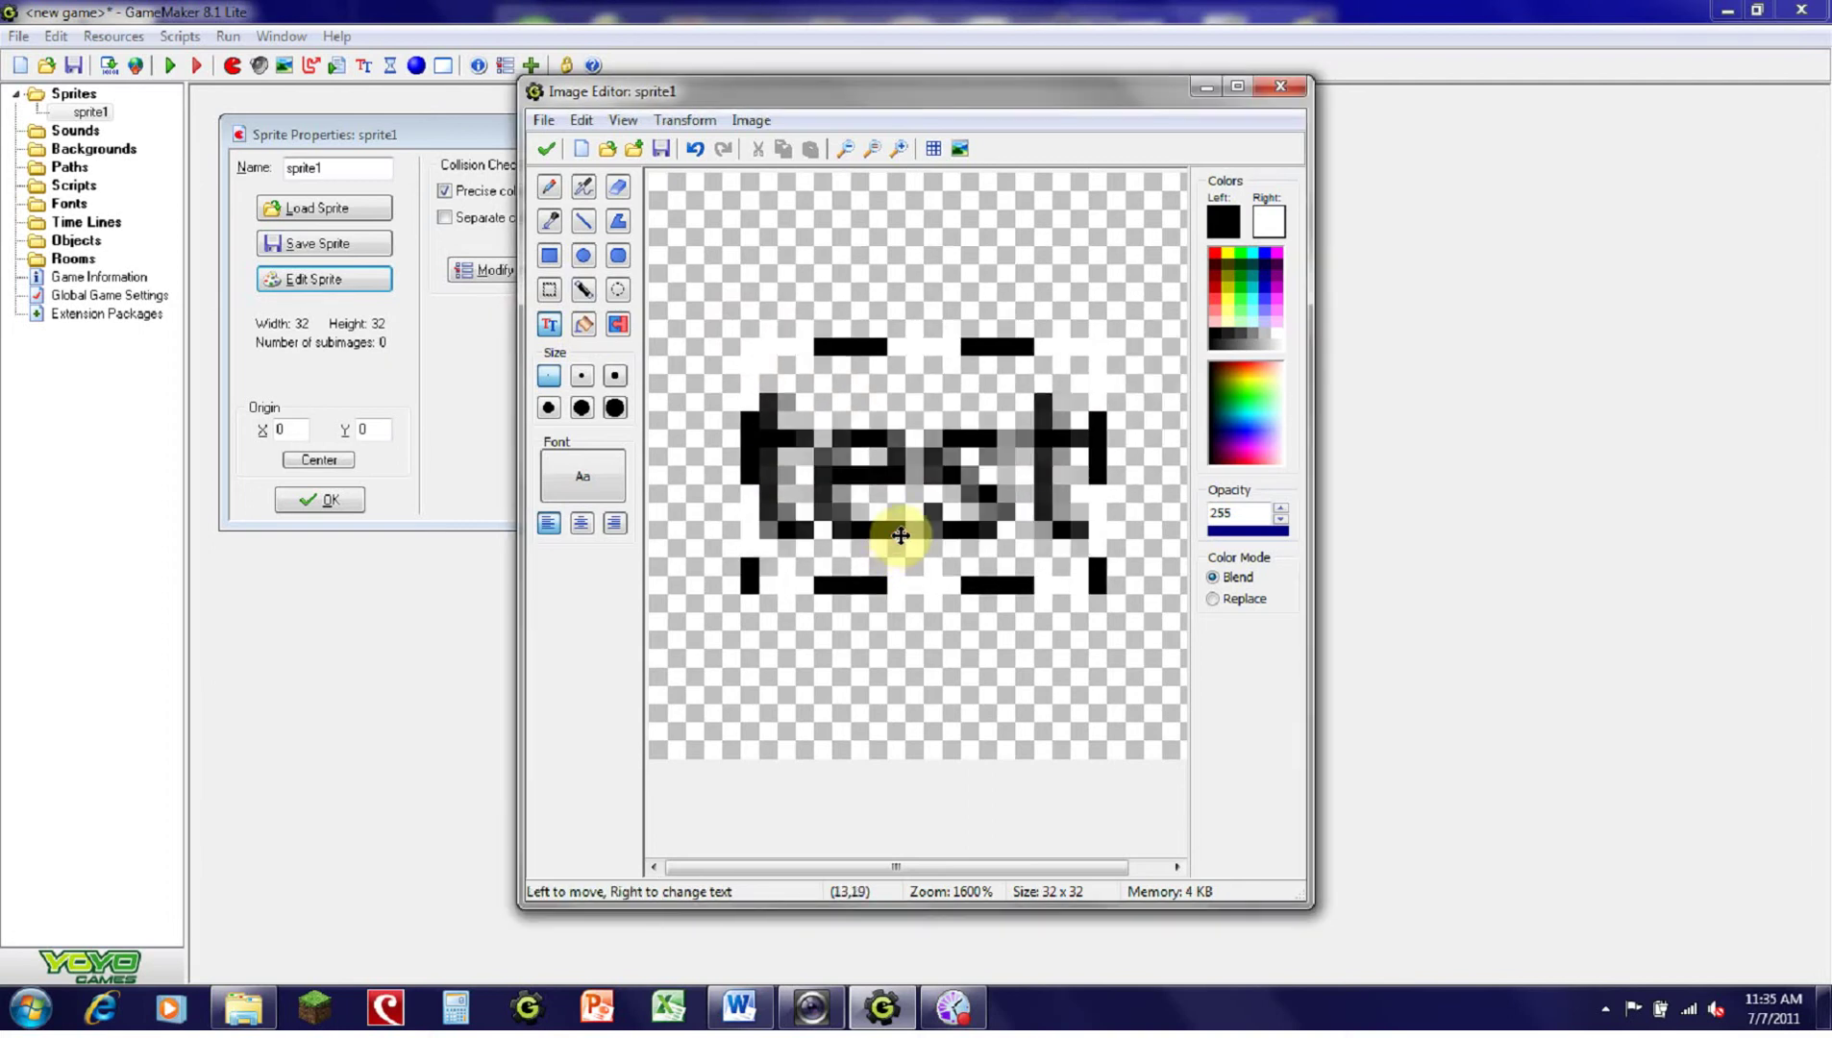
key("ctrl+z")
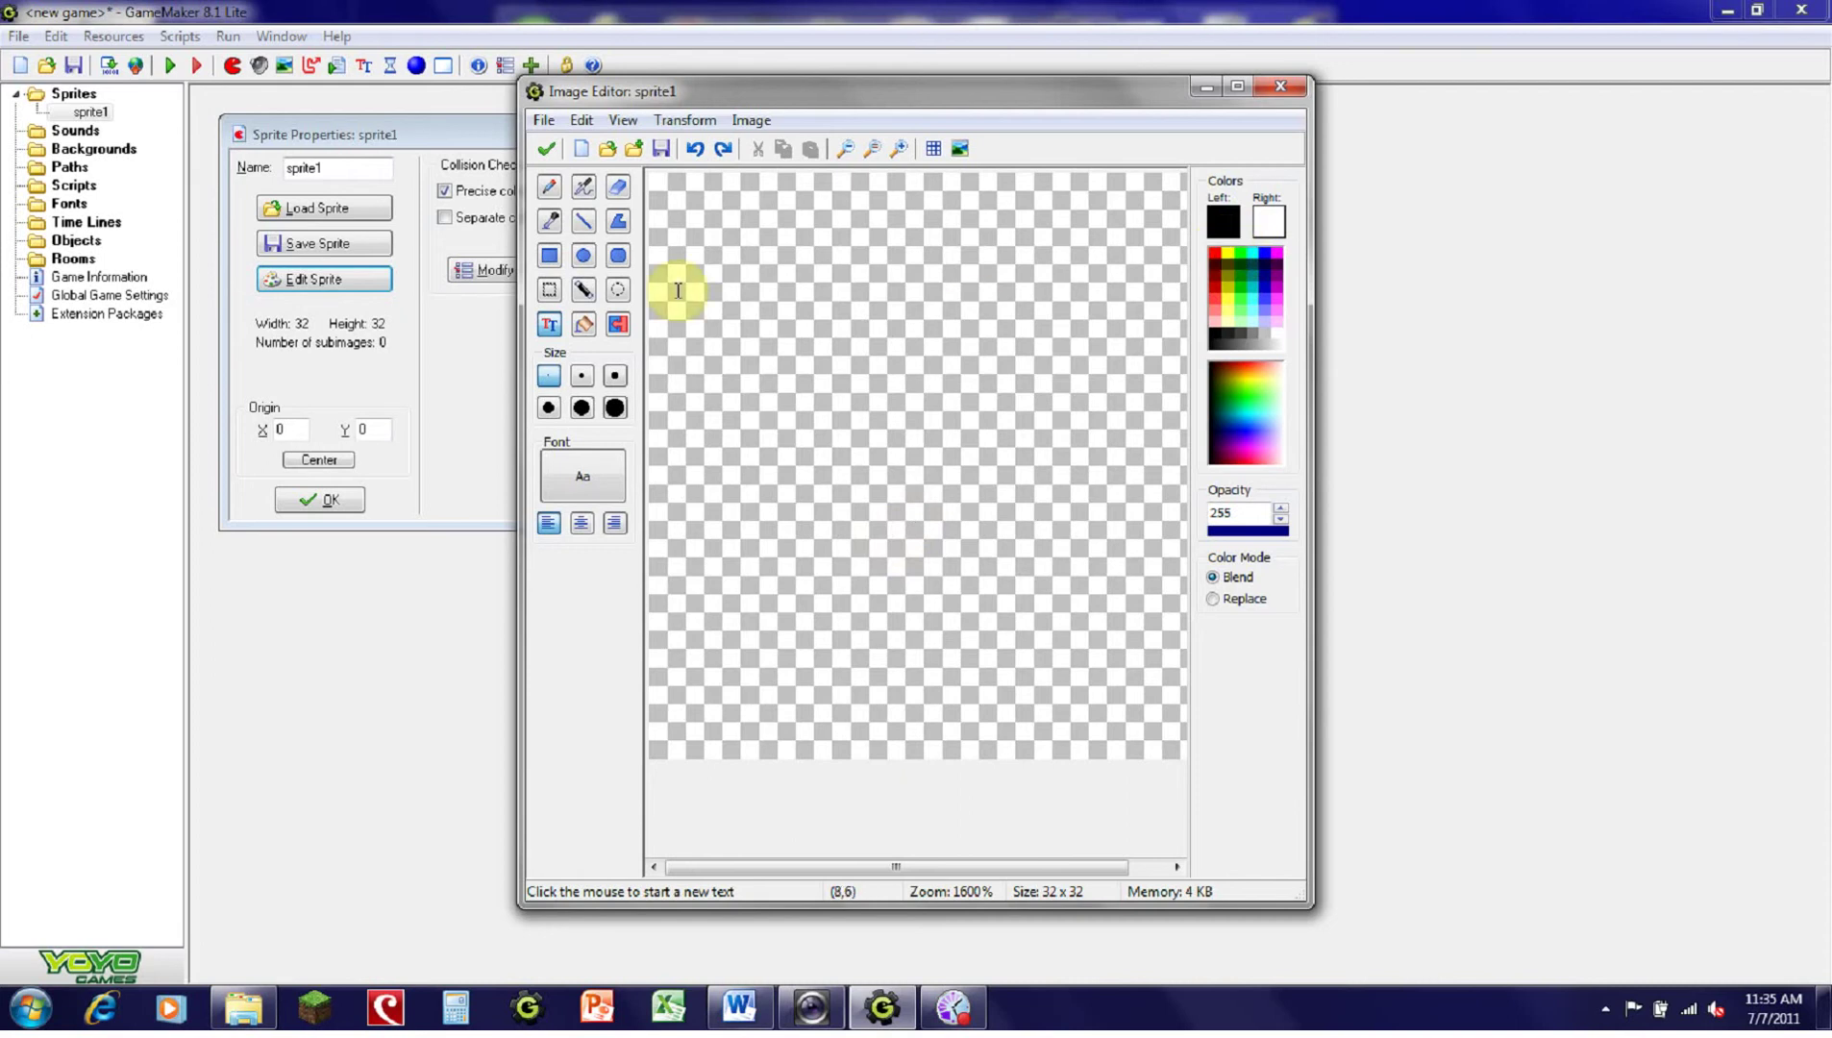
Step: Draw a closed, tilted rectangle outline about 24 pixels wide and 26 pixels high with thin black lines
left_click(585, 325)
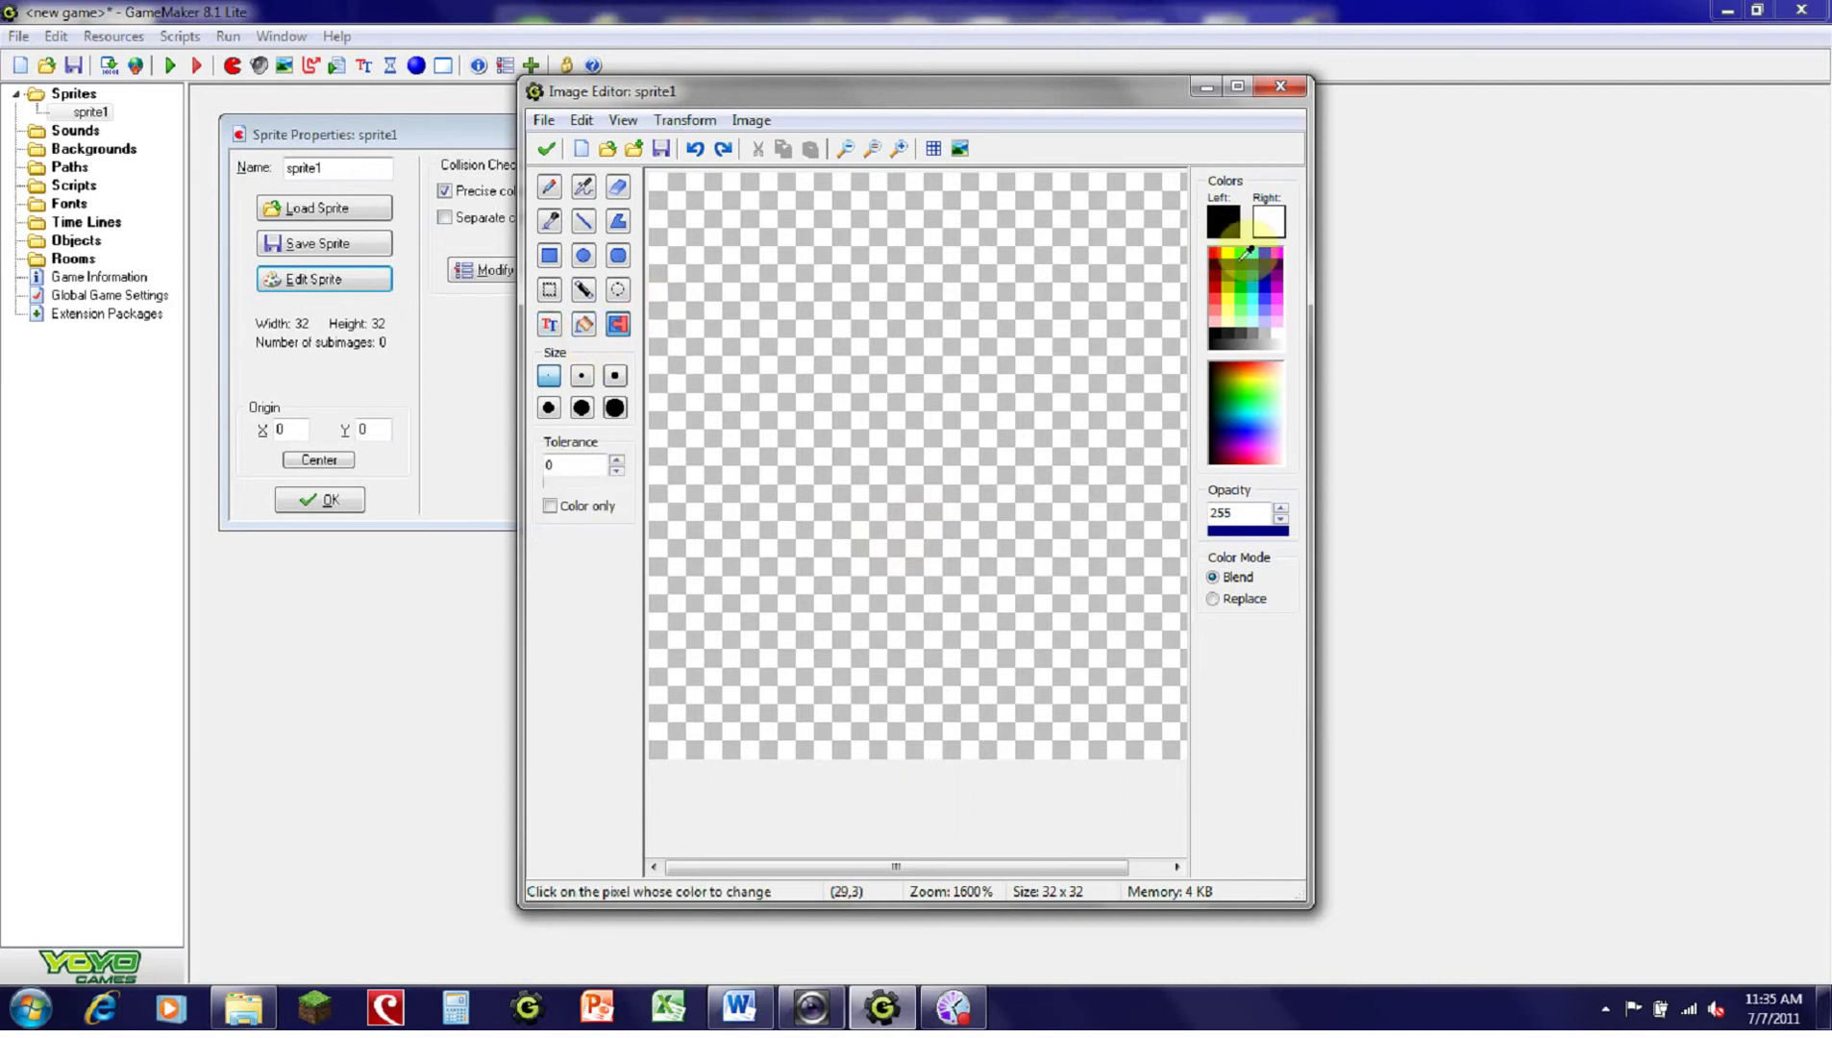
left_click(583, 221)
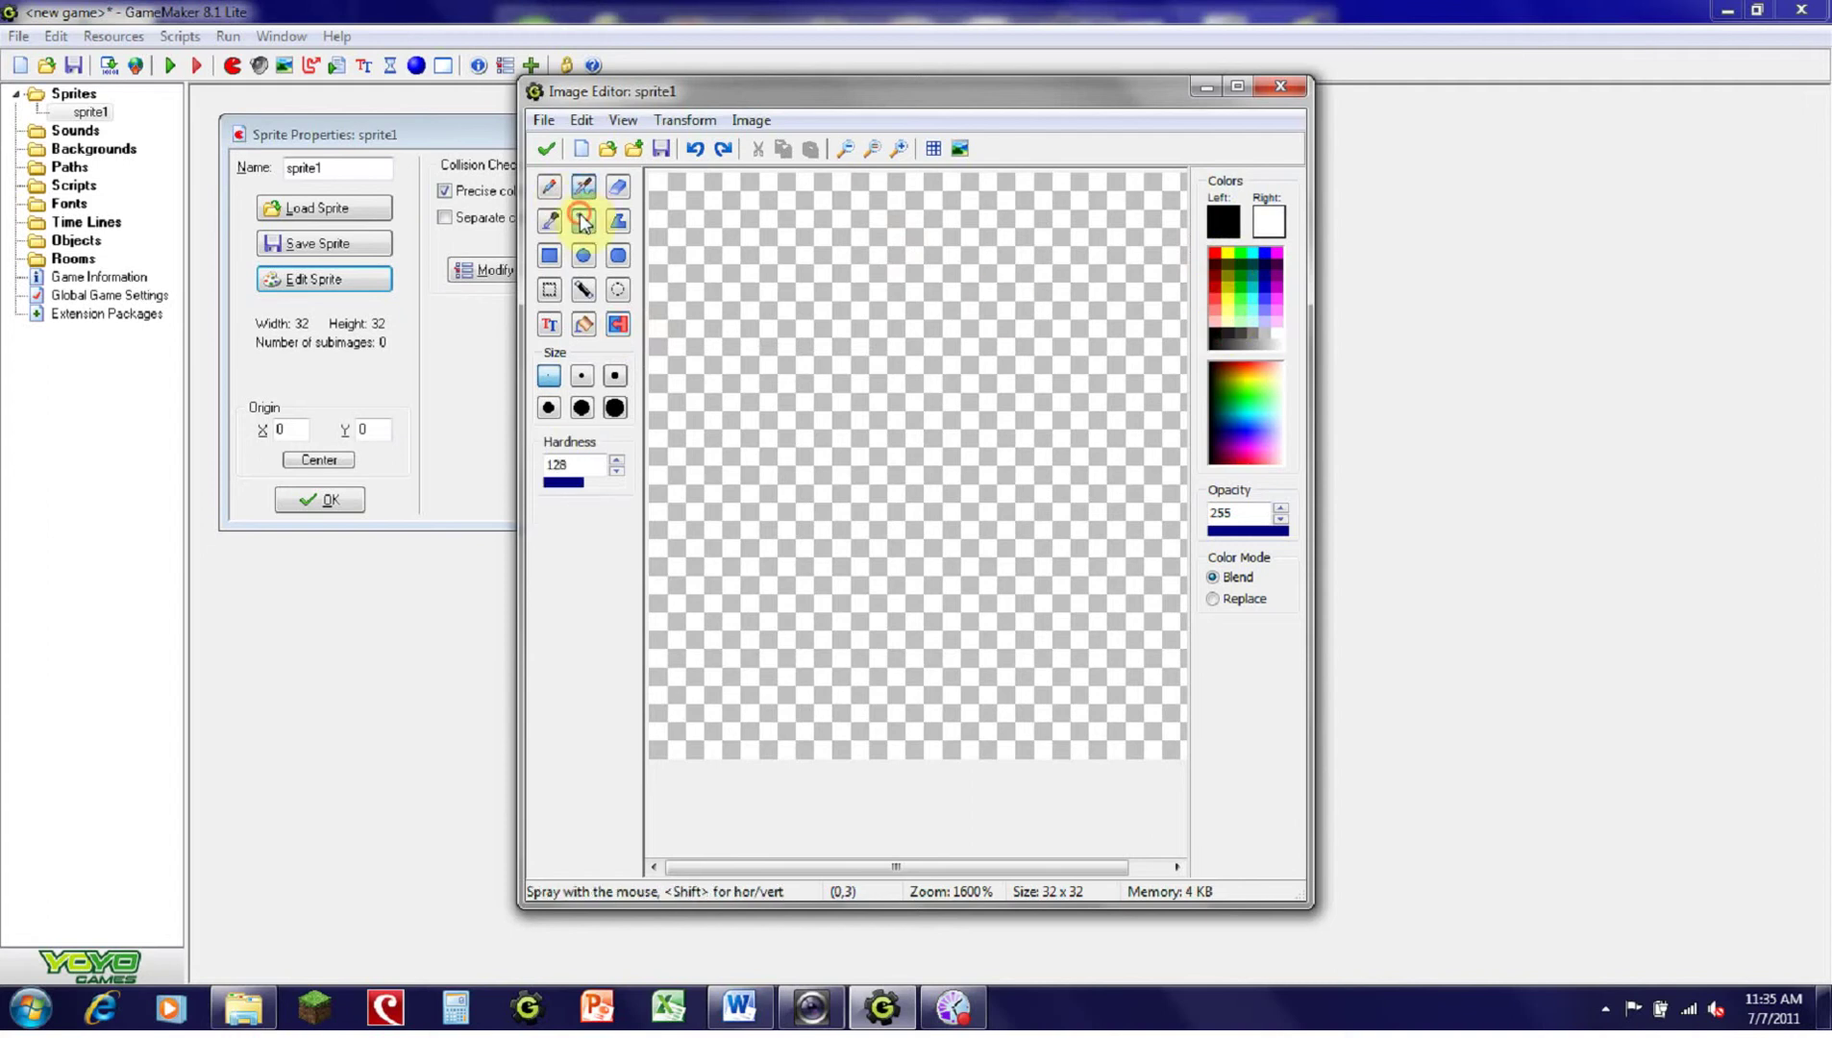
mouse_move(893, 219)
left_mouse_down()
mouse_move(700, 524)
mouse_move(879, 642)
mouse_move(907, 685)
mouse_move(1117, 378)
mouse_move(907, 213)
mouse_move(897, 229)
left_mouse_up()
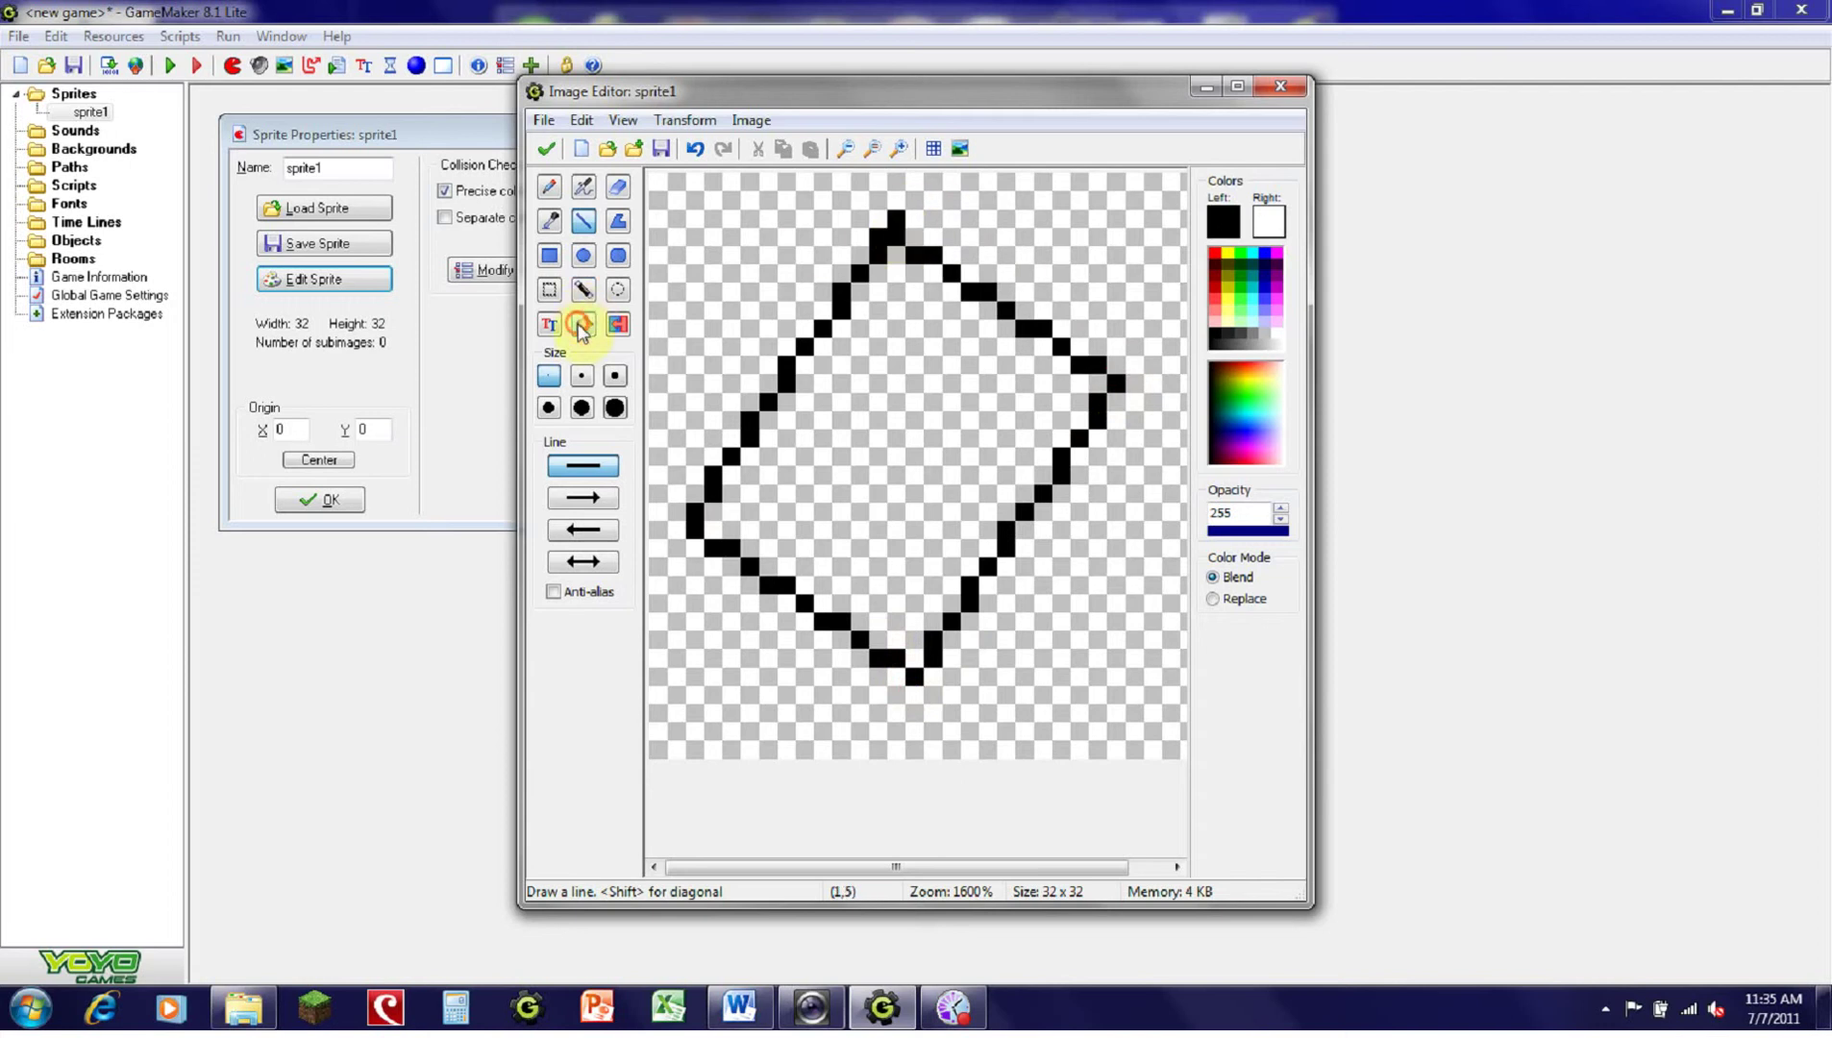
Step: Try flood filling the inside of the tilted rectangle with bright red, undoing each fill
left_click(580, 326)
left_click(1215, 252)
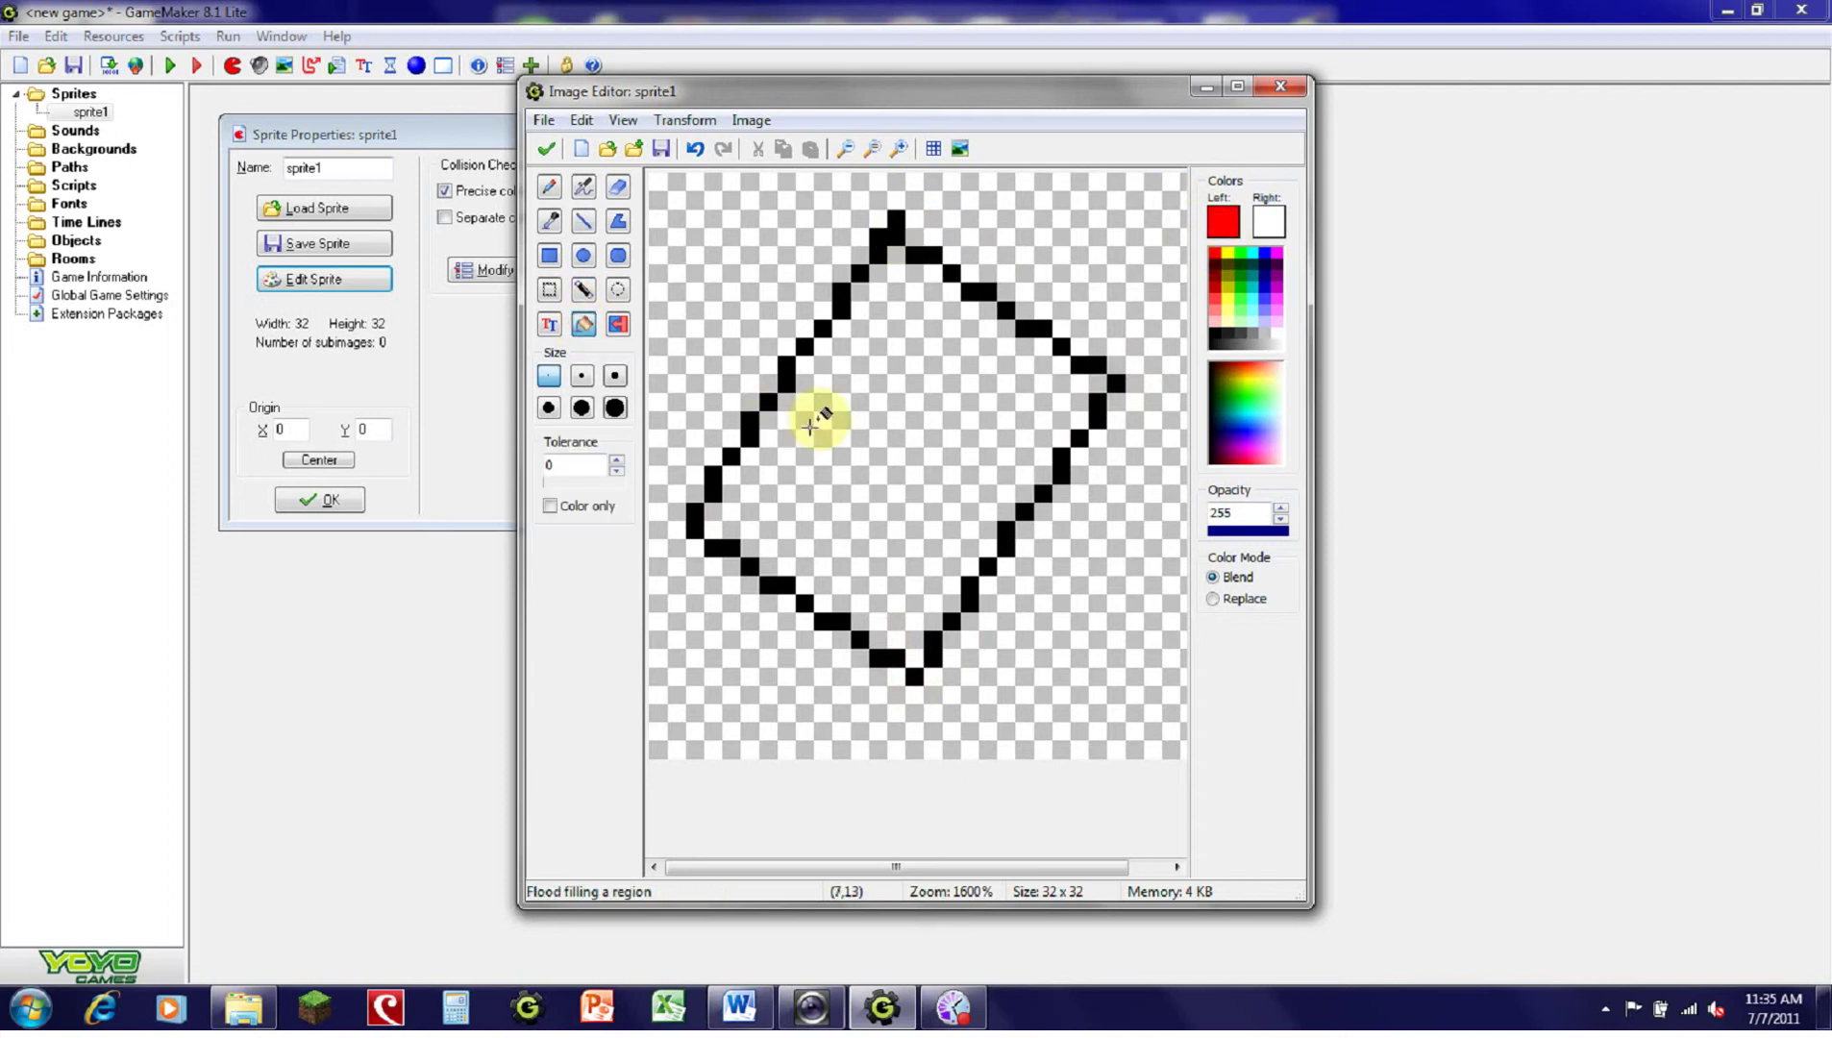
left_click(867, 442)
key("ctrl+z")
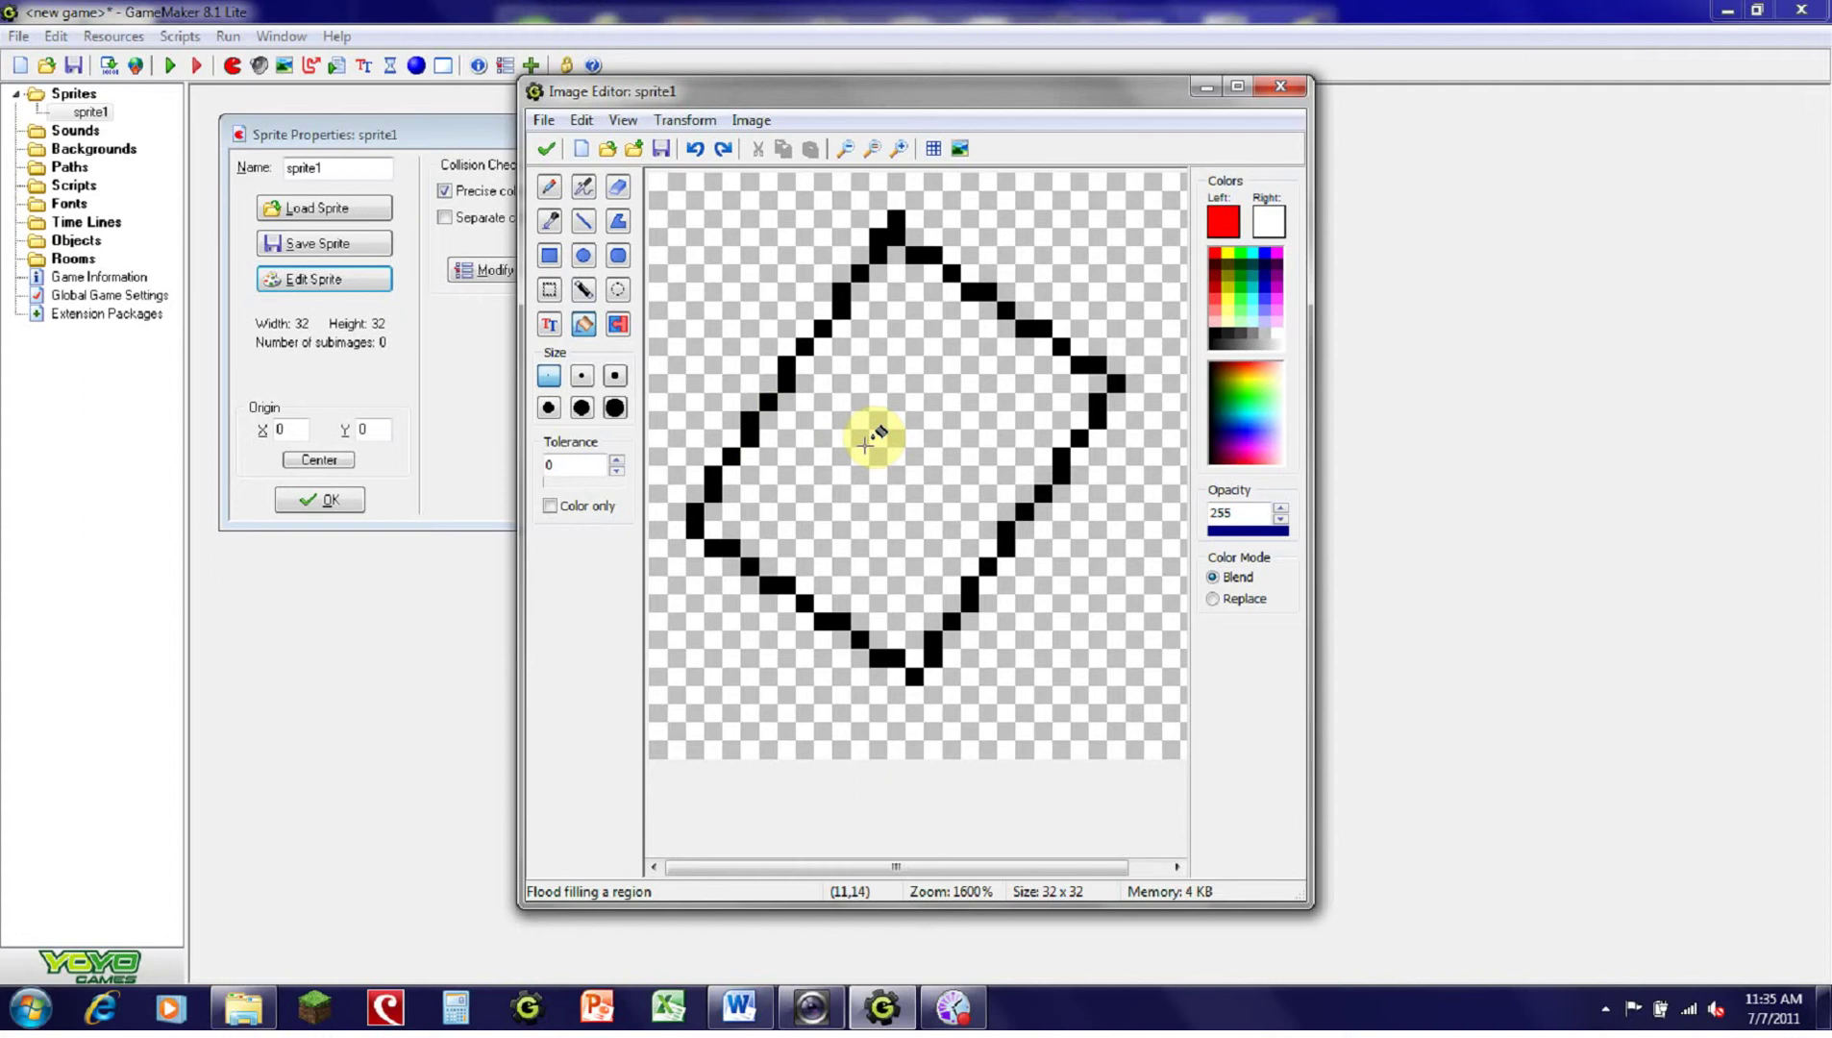
left_click(865, 441)
key("ctrl+z")
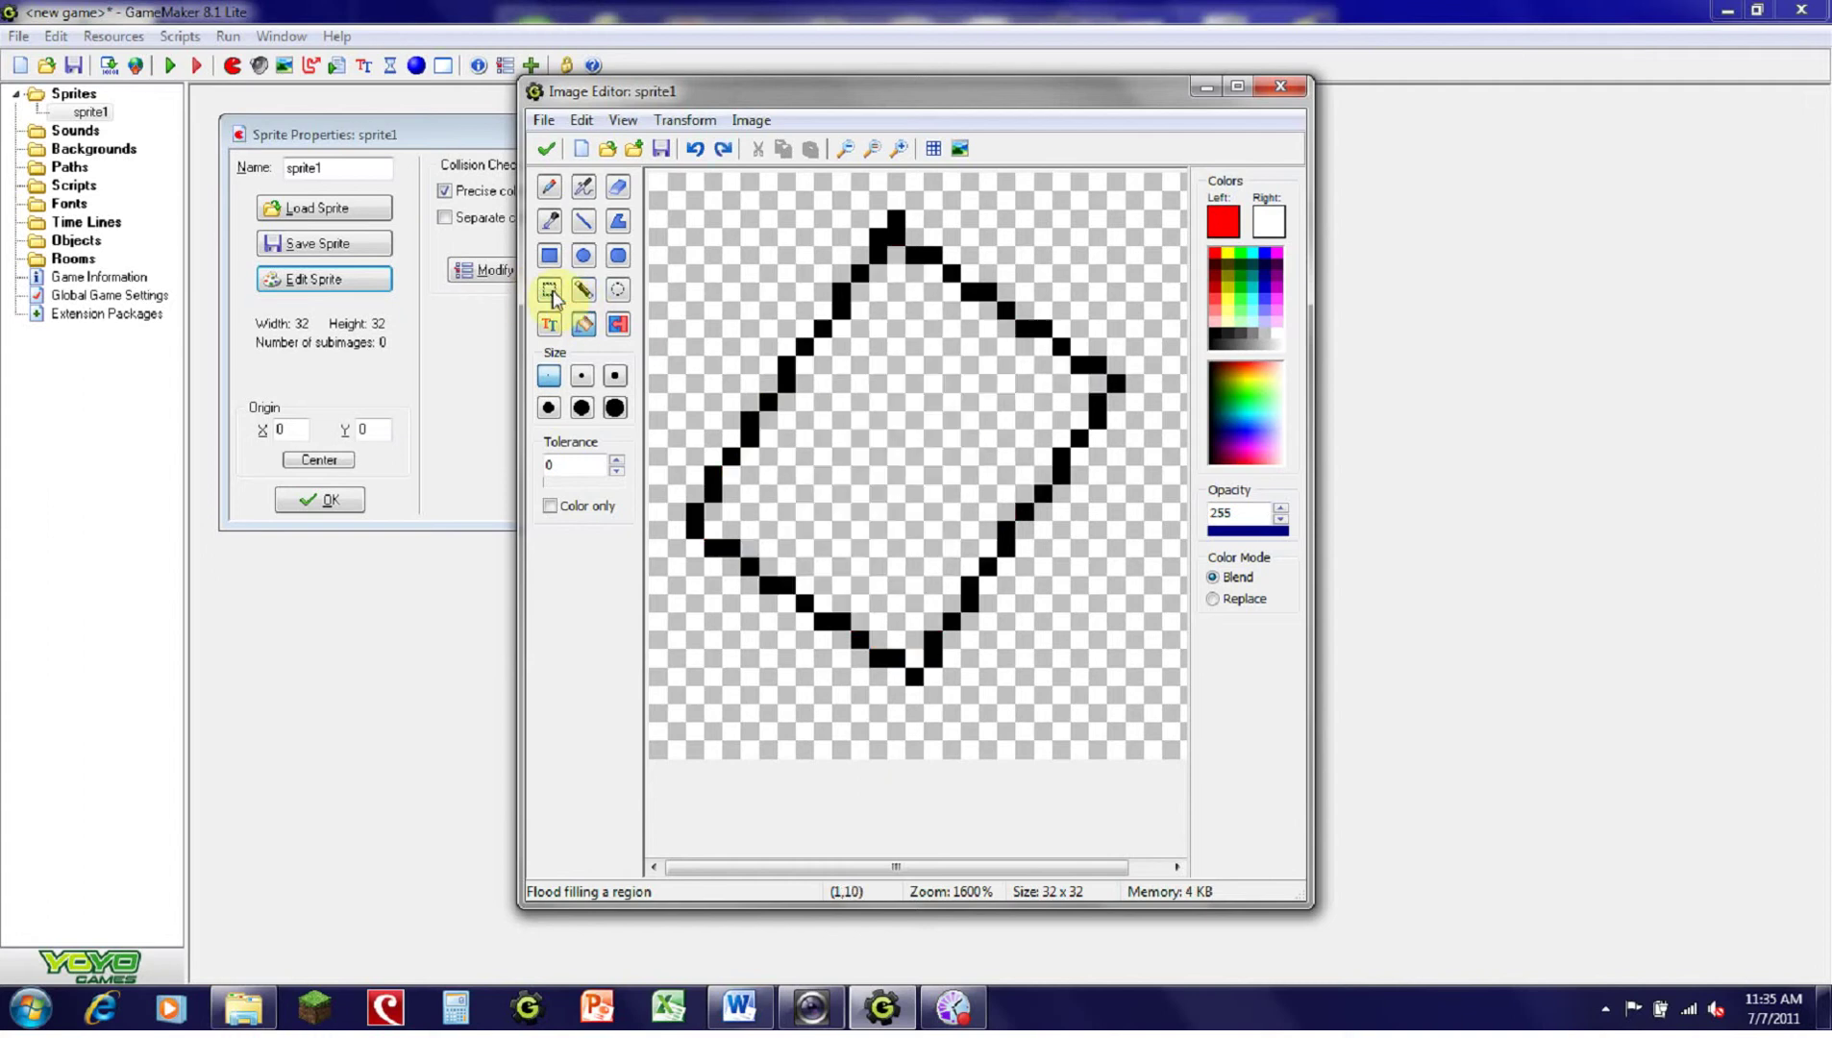
Step: Undo the tilted rectangle's last two sides to close it as a triangle with thin black lines, and flood fill it bright red
key("ctrl+z")
key("ctrl+z")
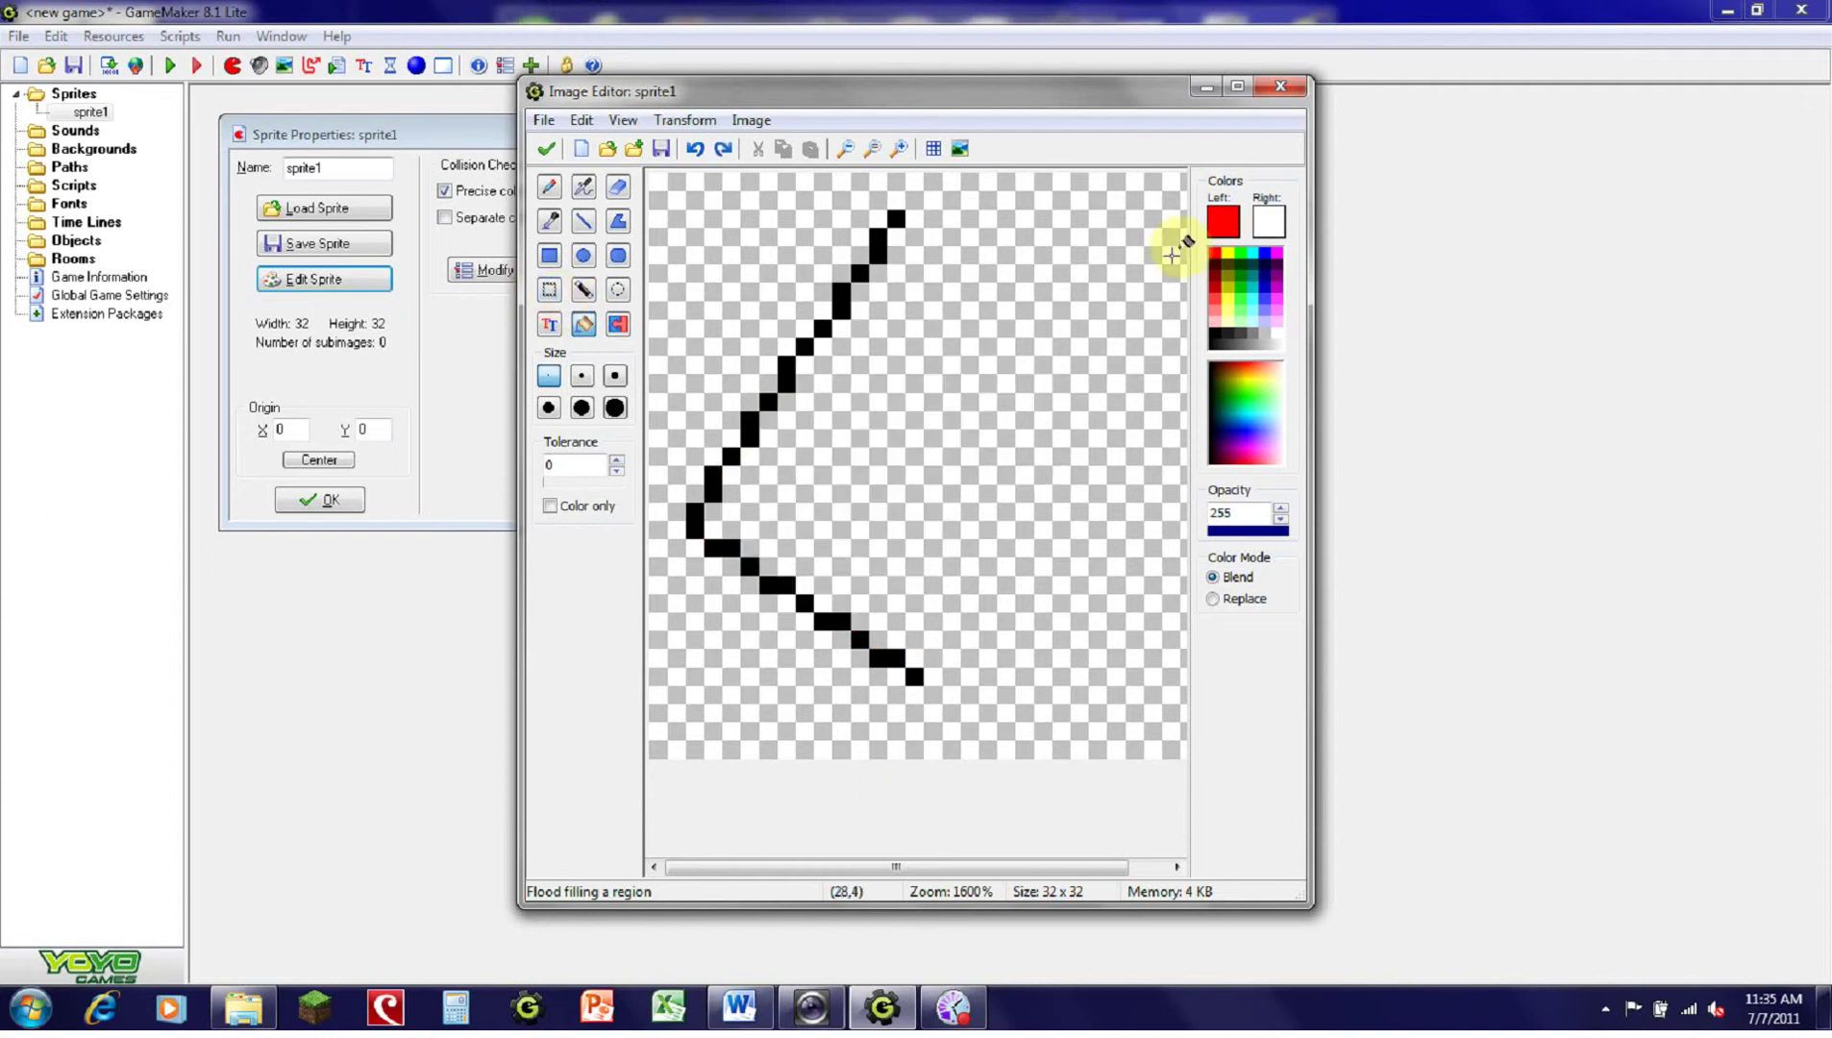
left_click(582, 220)
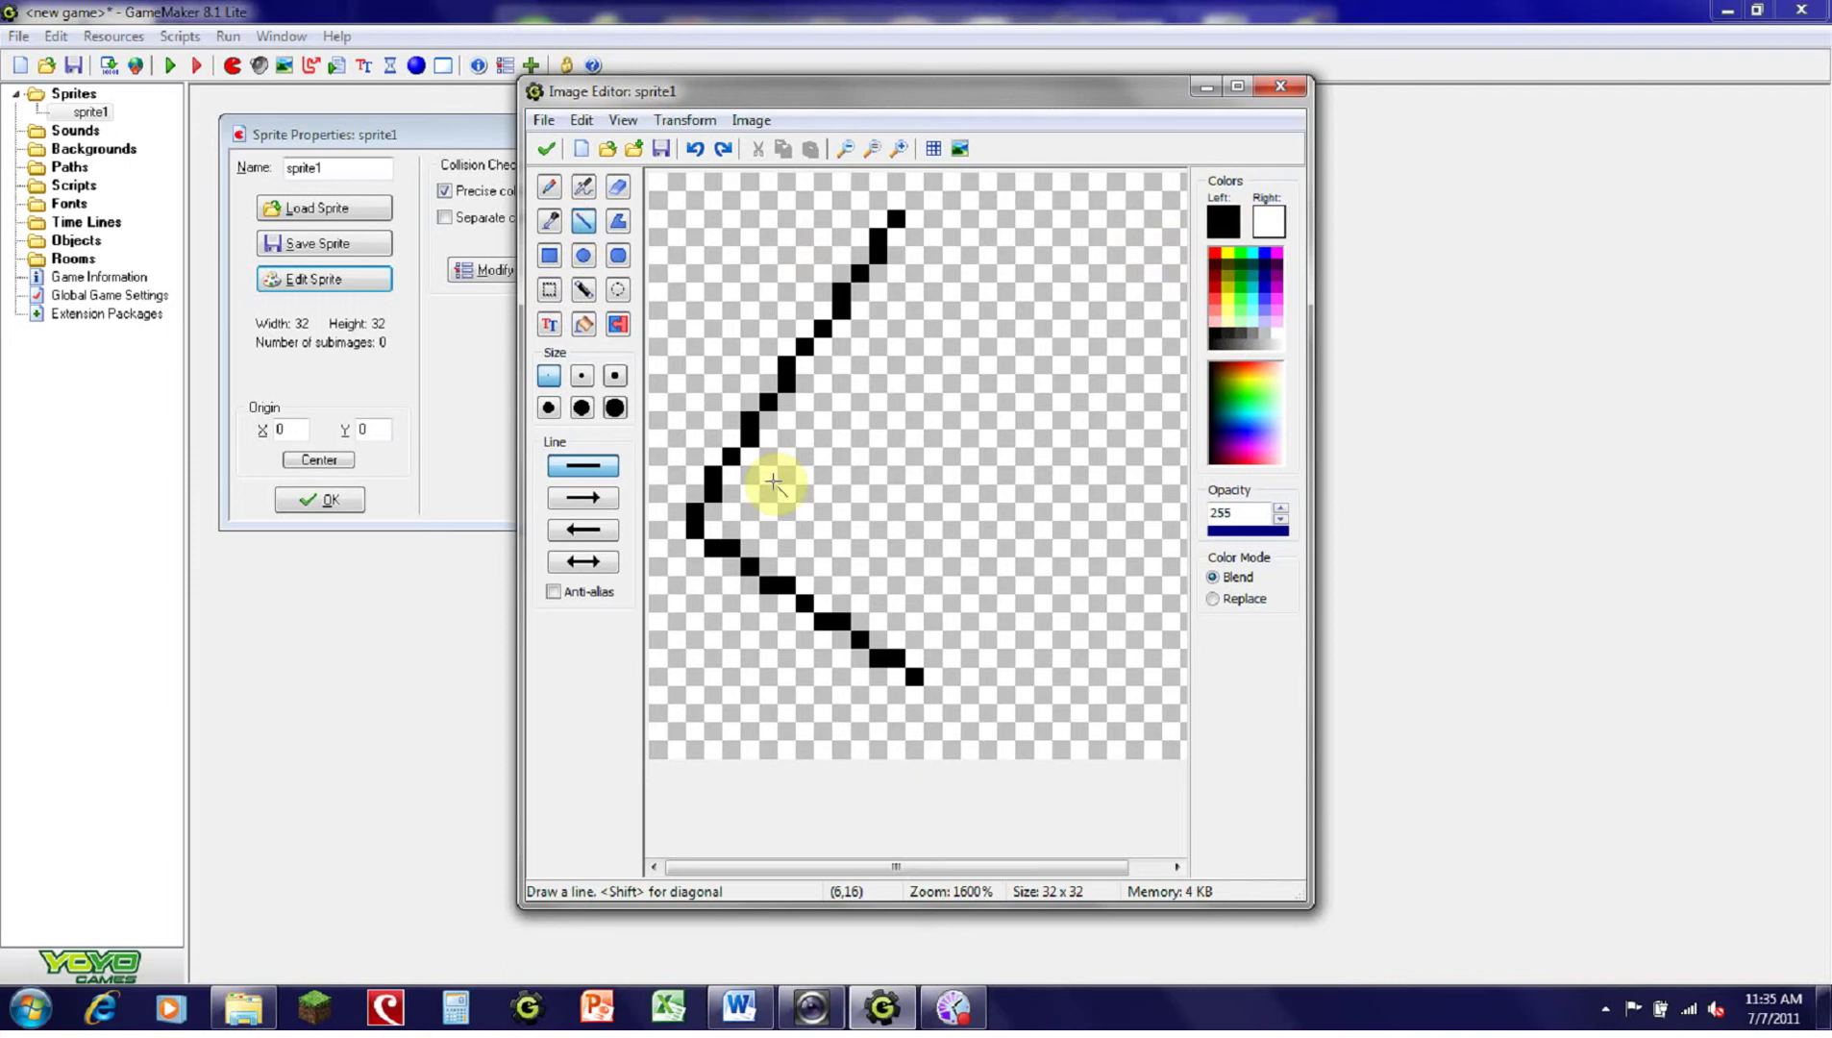
mouse_move(917, 680)
left_mouse_down()
mouse_move(901, 236)
mouse_move(716, 266)
mouse_move(838, 254)
mouse_move(907, 470)
mouse_move(915, 672)
left_mouse_up()
key("ctrl+z")
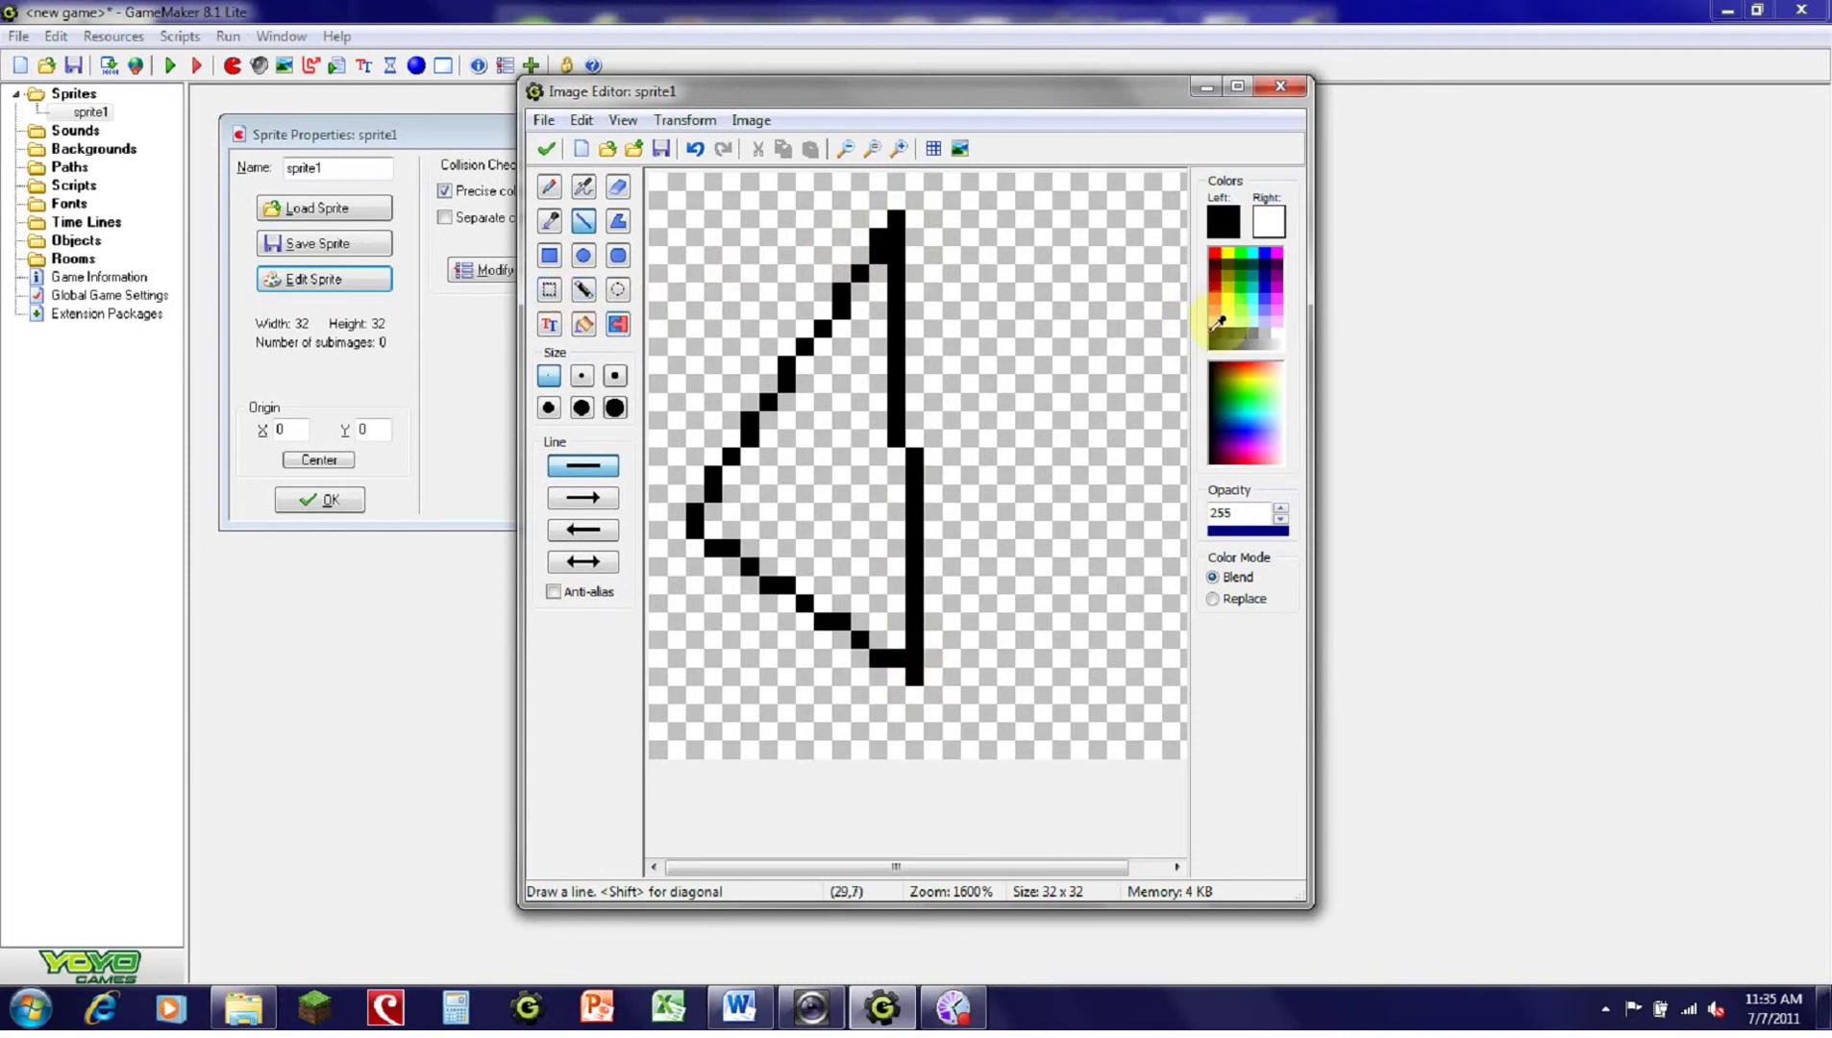
left_click(583, 324)
left_click(875, 481)
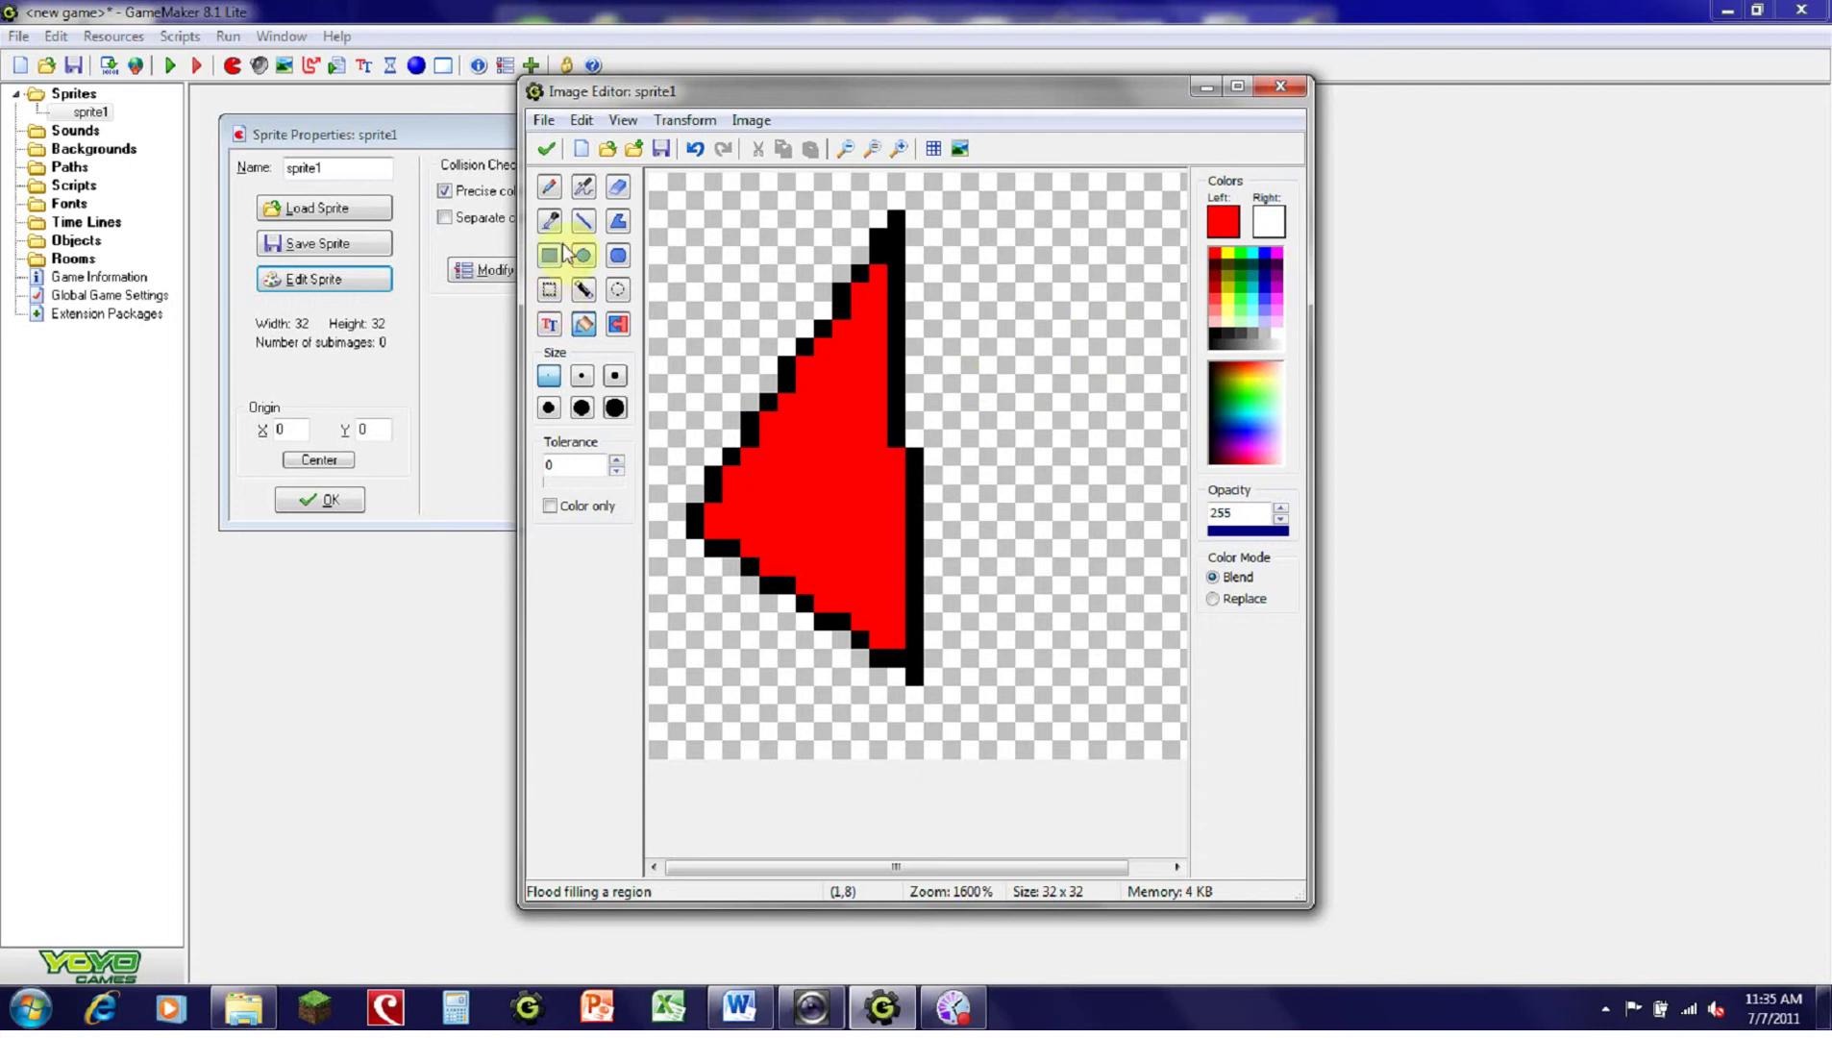
Step: Draw a small closed red outline about 10 pixels wide and 14 pixels high to the right of the triangle, and flood fill it red
left_click(584, 221)
mouse_move(988, 290)
left_mouse_down()
mouse_move(1025, 458)
mouse_move(1161, 404)
left_mouse_up()
mouse_move(1161, 404)
left_mouse_down()
mouse_move(1047, 214)
mouse_move(982, 288)
left_mouse_up()
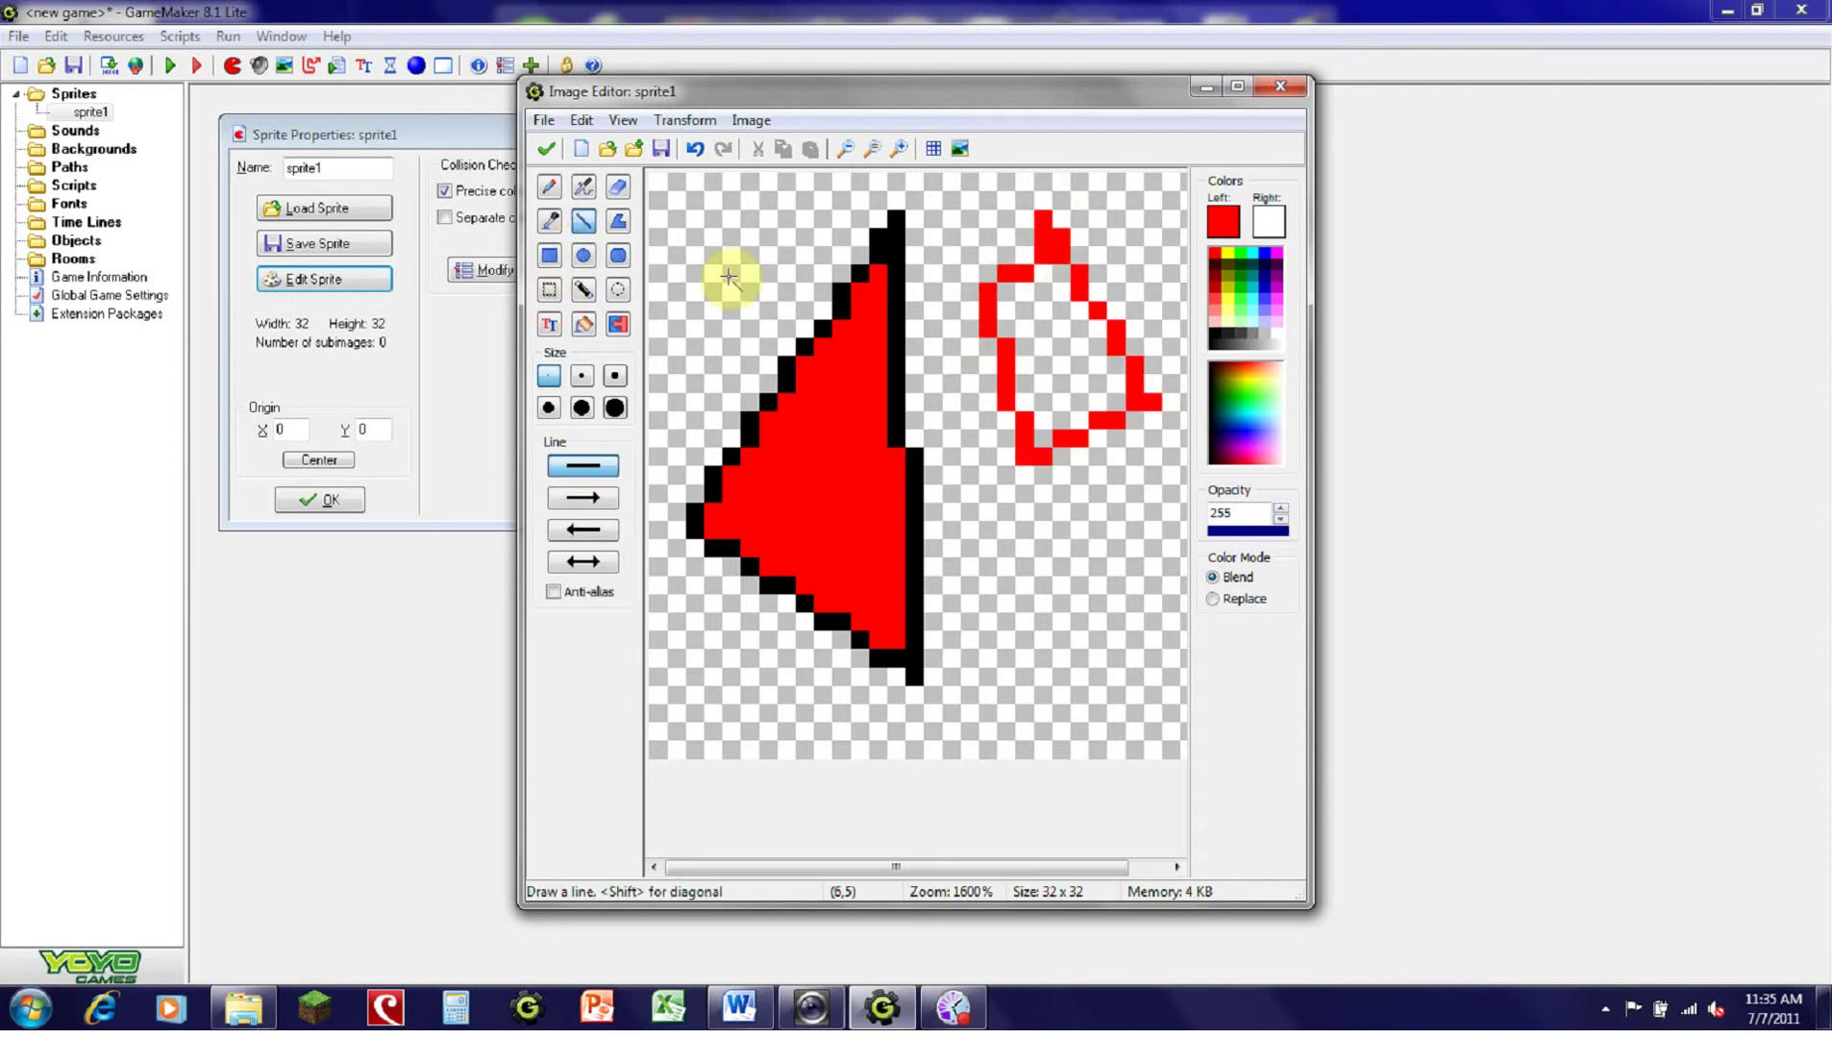
left_click(618, 324)
left_click(584, 324)
left_click(1022, 310)
Step: Use the change-color tool to recolor all red pixels bright blue and the triangle's black outline dark blue
left_click(618, 326)
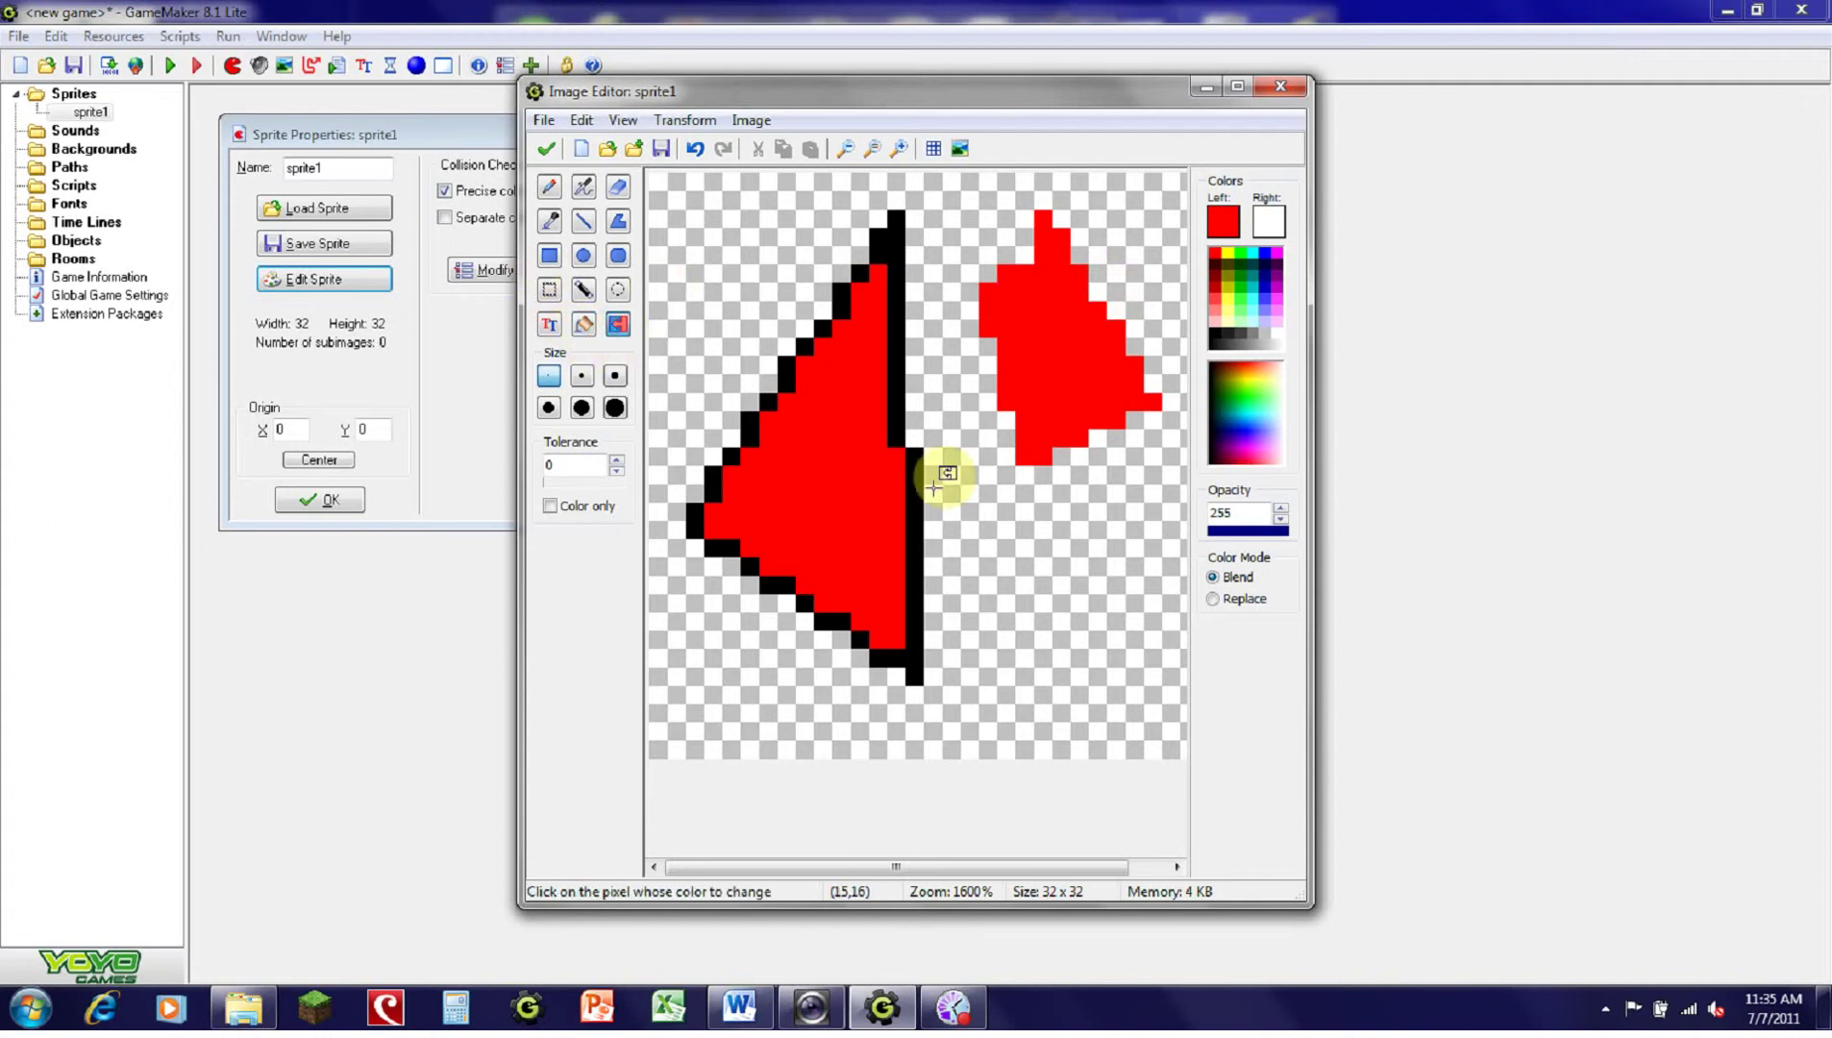
left_click(777, 471)
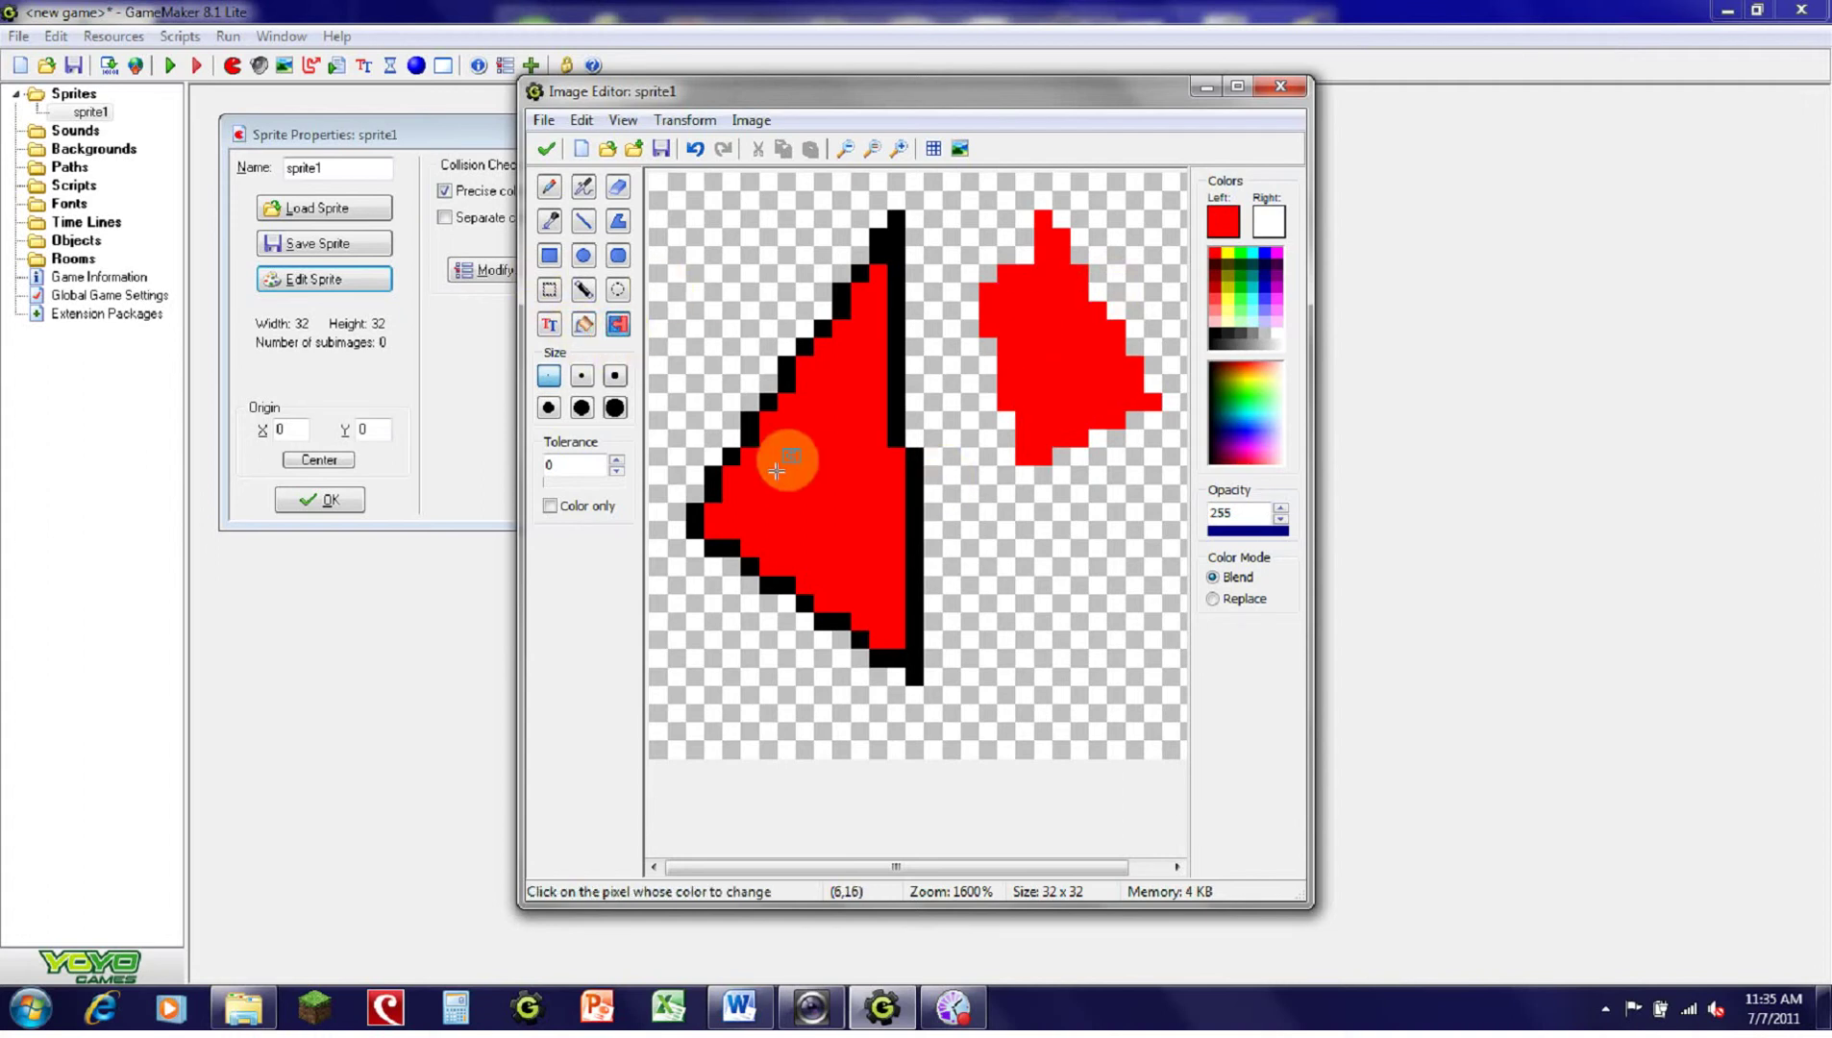
left_click(1258, 251)
left_click(827, 461)
left_click(826, 460)
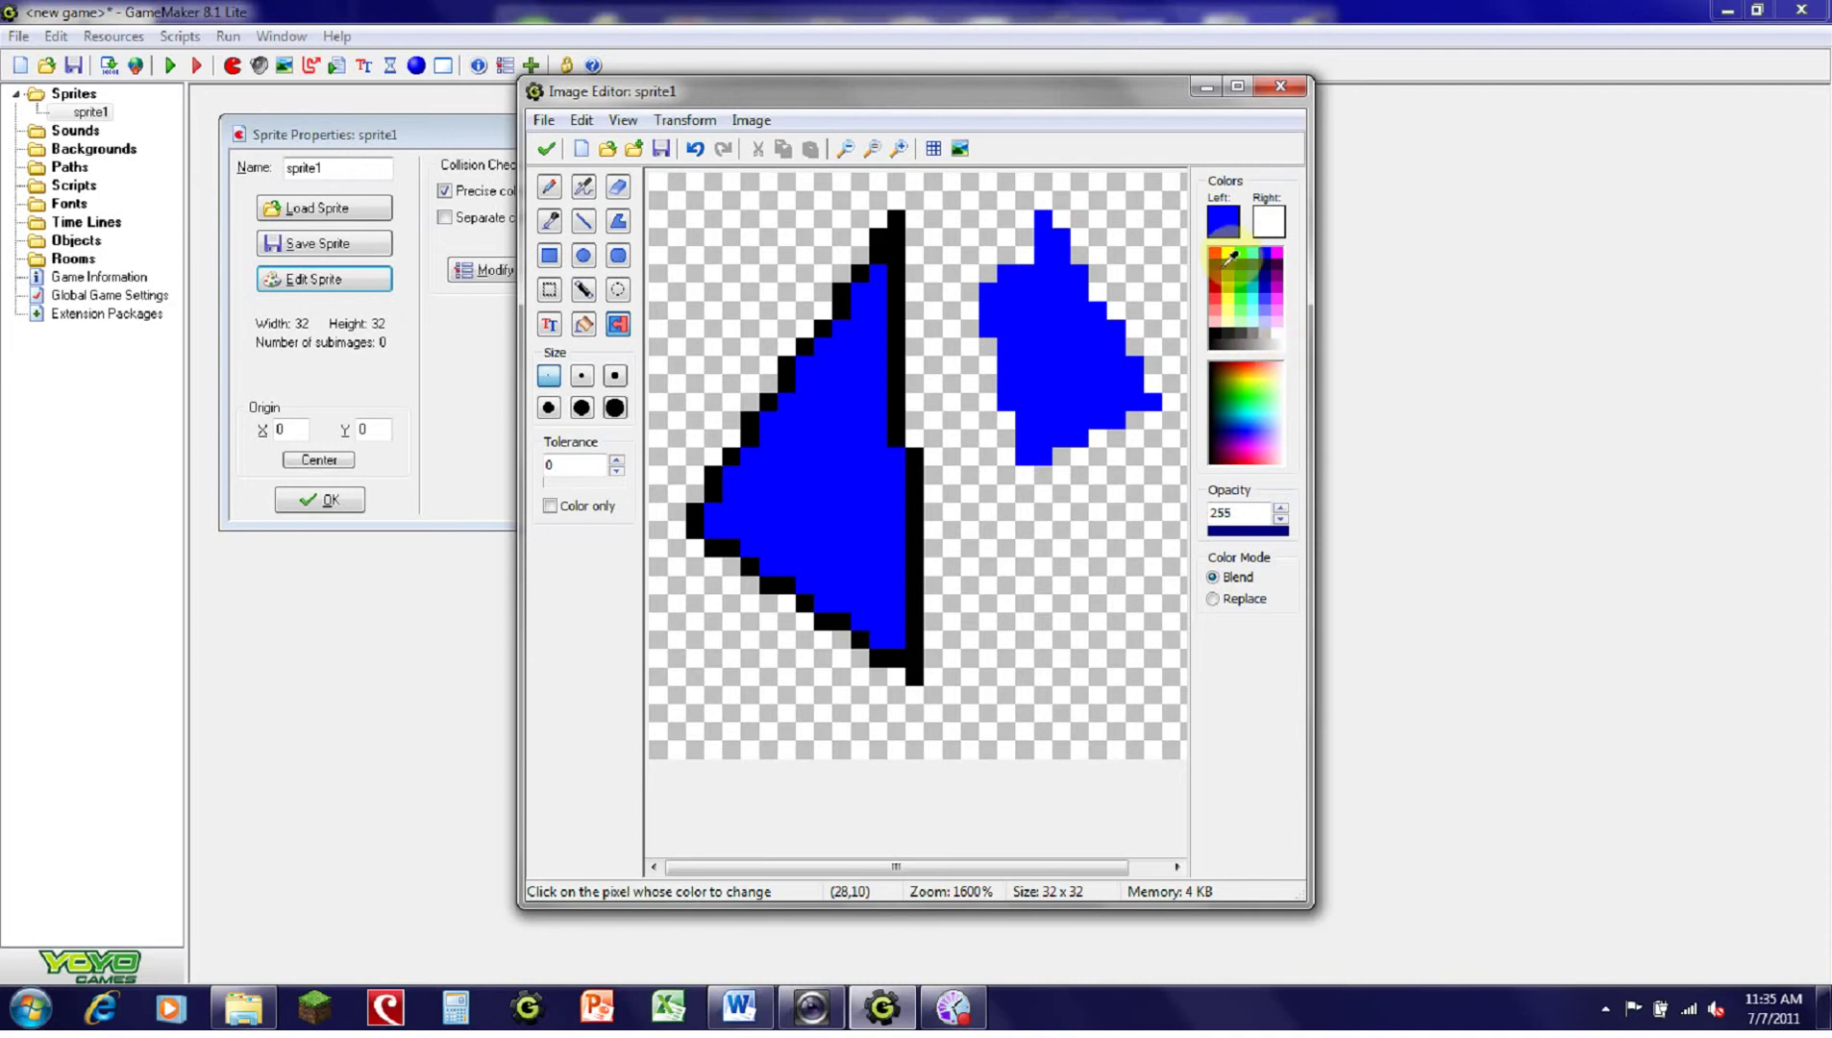
left_click(1220, 257)
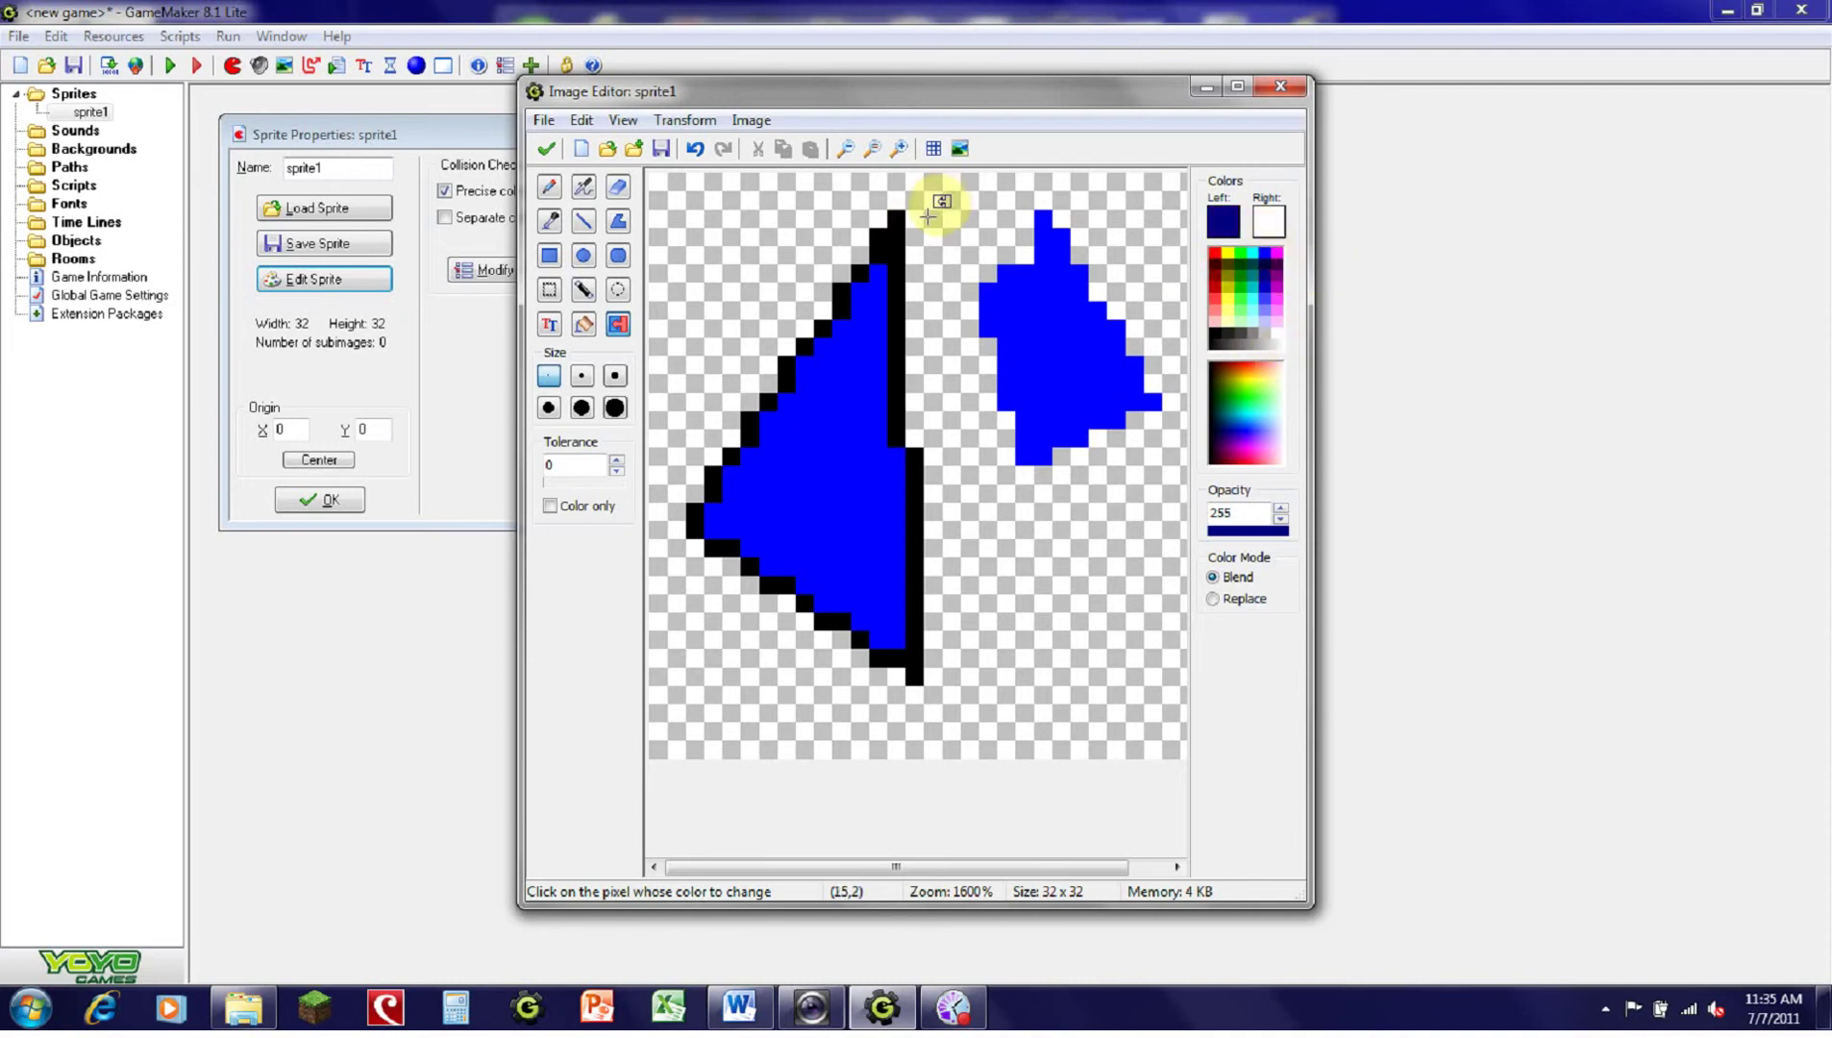
left_click(896, 224)
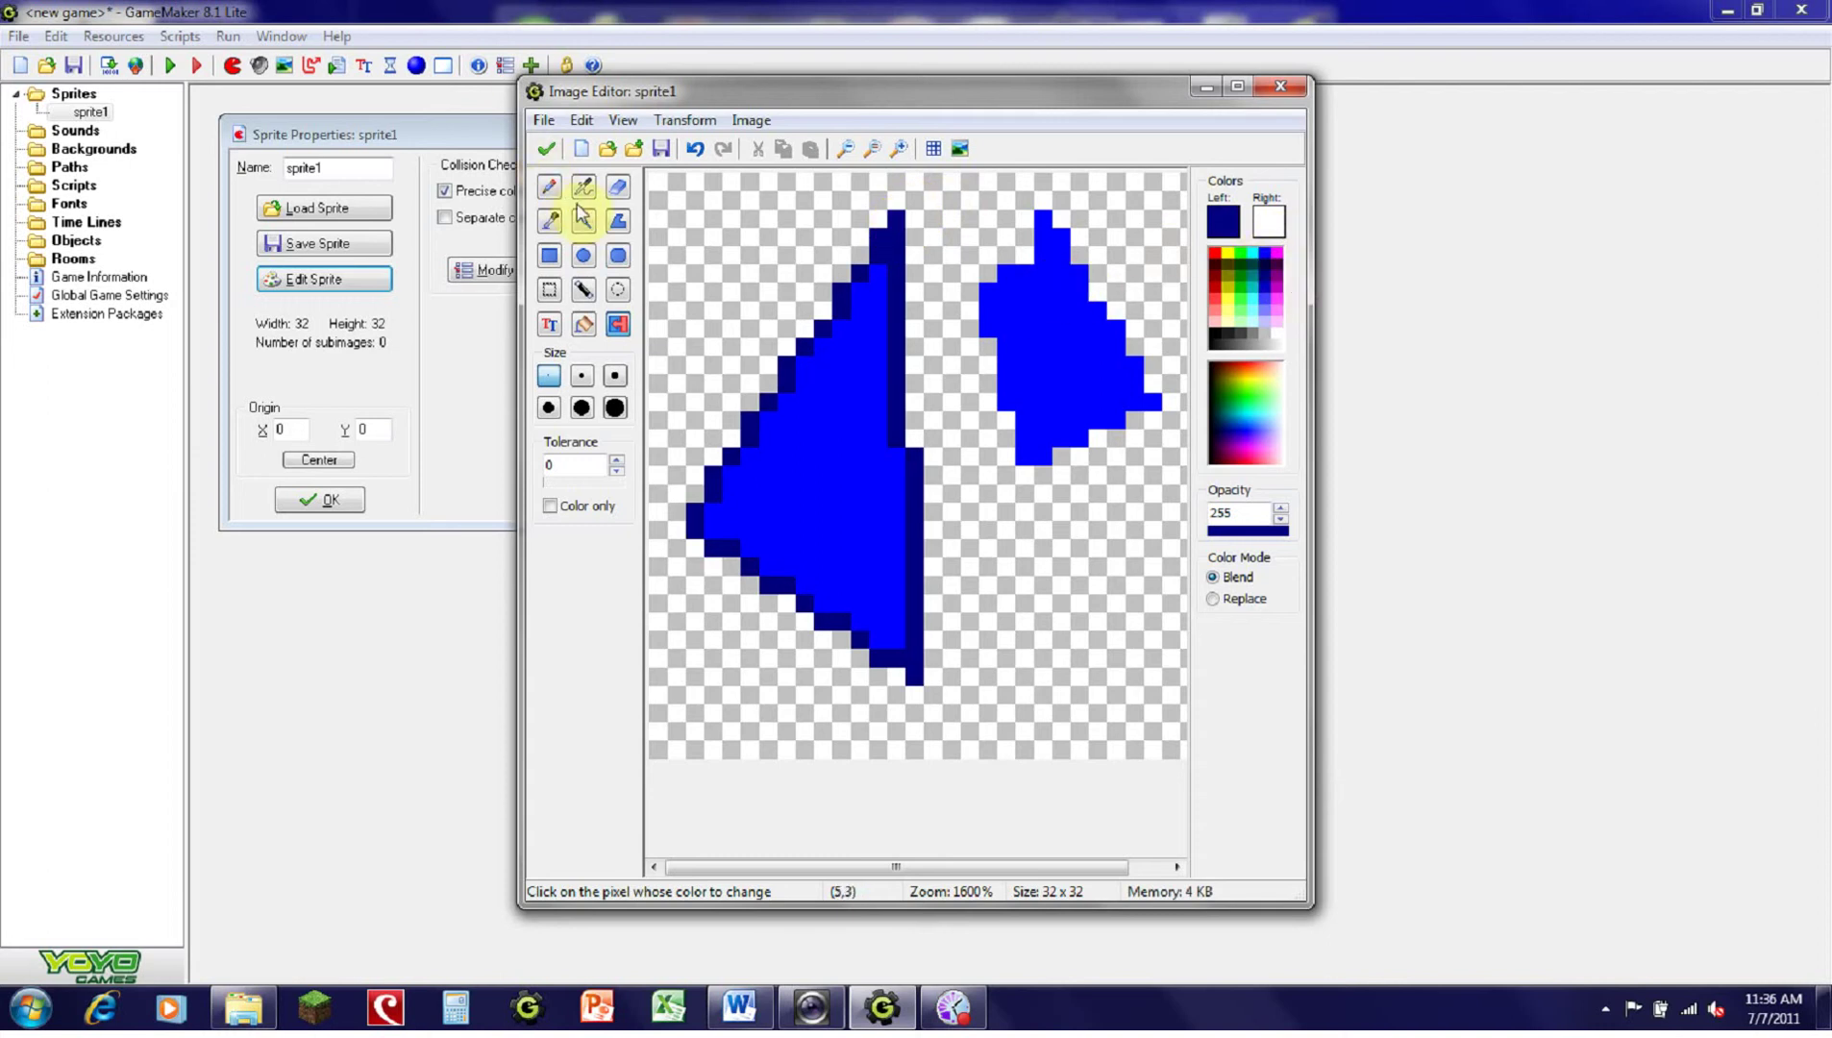
Step: Select the whole canvas and delete everything drawn on it
left_click(549, 289)
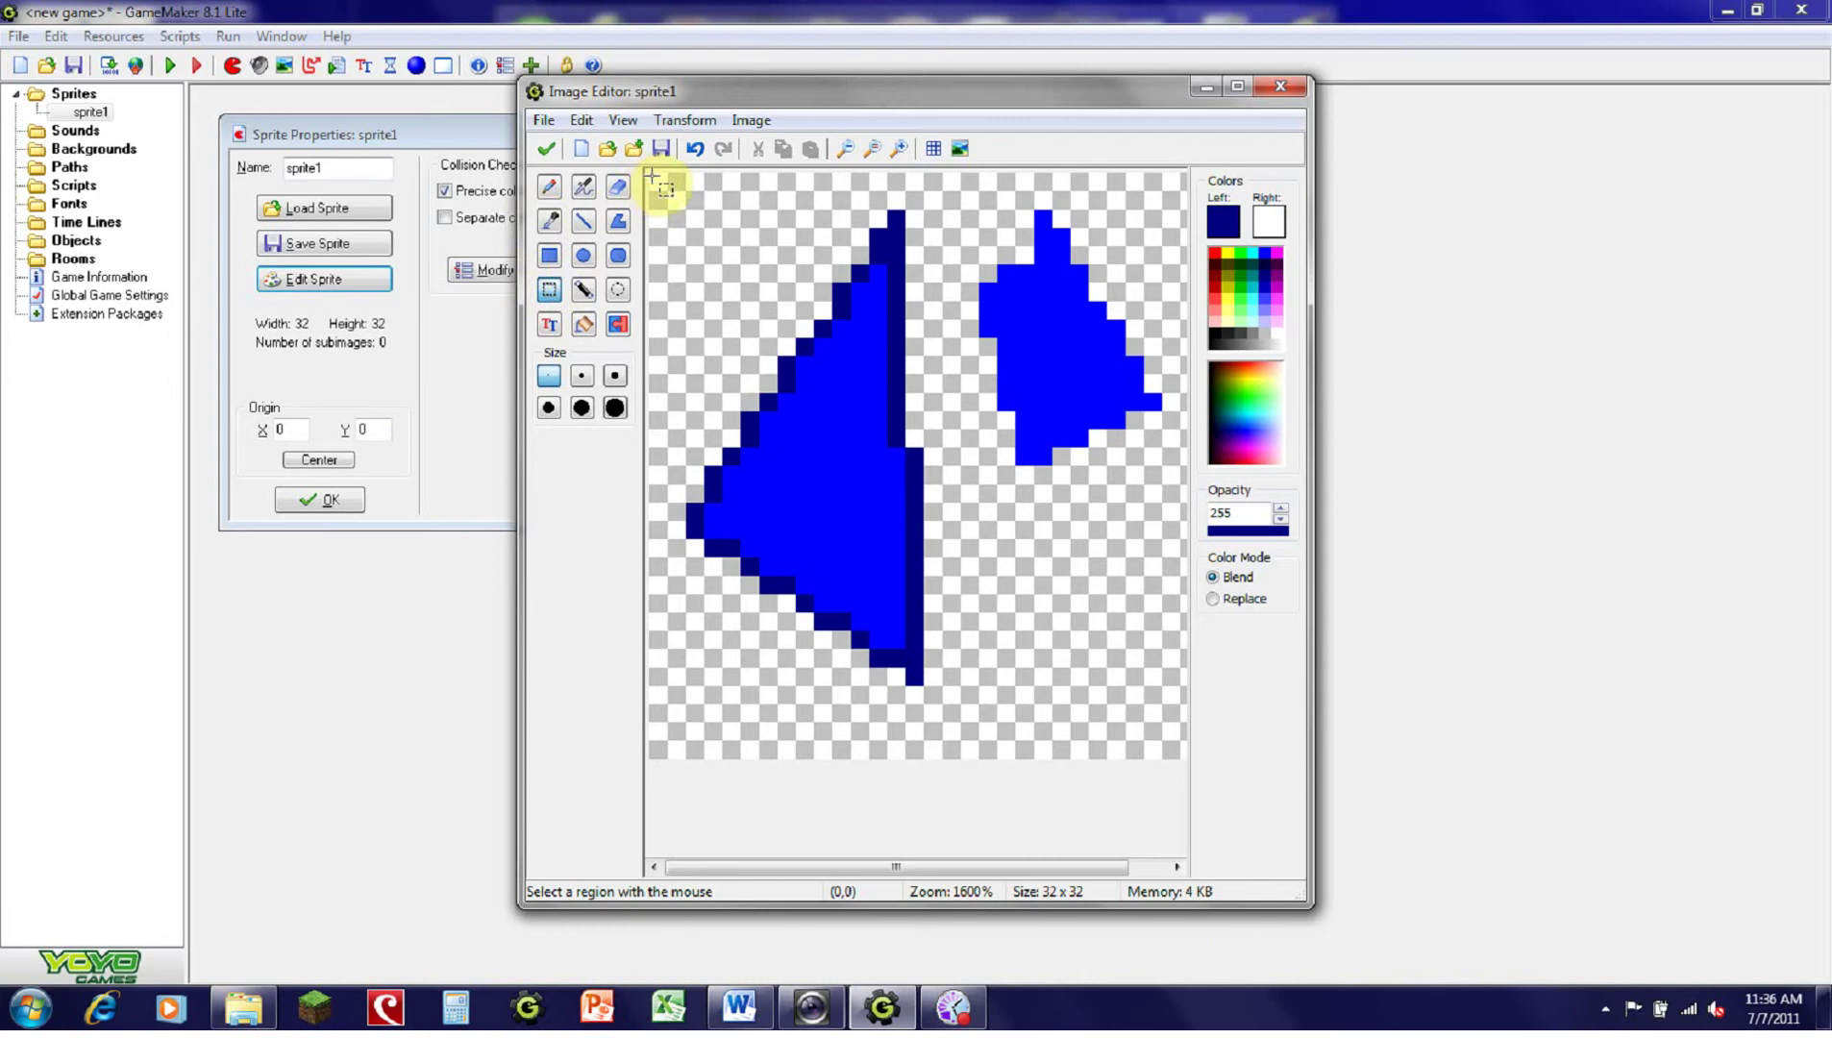
mouse_move(651, 177)
left_mouse_down()
mouse_move(1112, 846)
mouse_move(1272, 949)
left_mouse_up()
key("Delete")
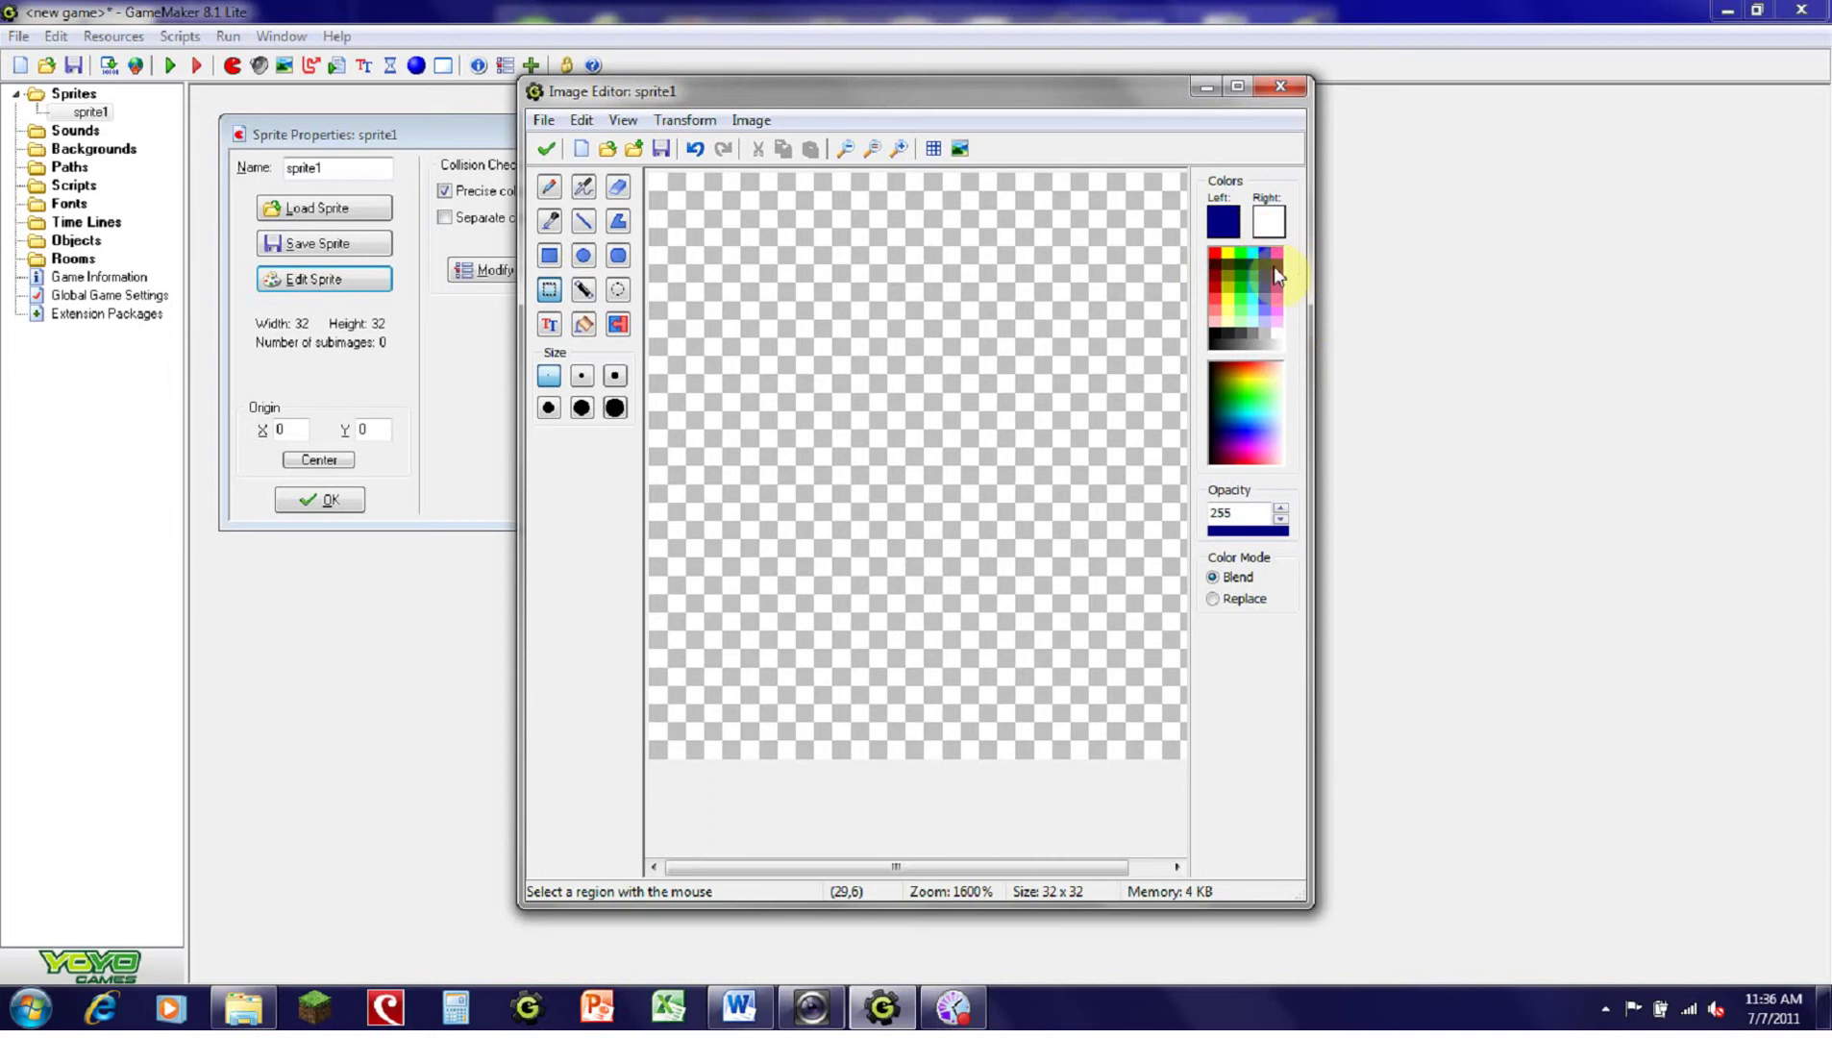
Step: Try several palette colors as the left drawing color, ending on light green, and view the full color picker without choosing a color
left_click(1215, 279)
left_click(1230, 310)
left_click(1215, 253)
left_click(1243, 304)
left_click(1228, 220)
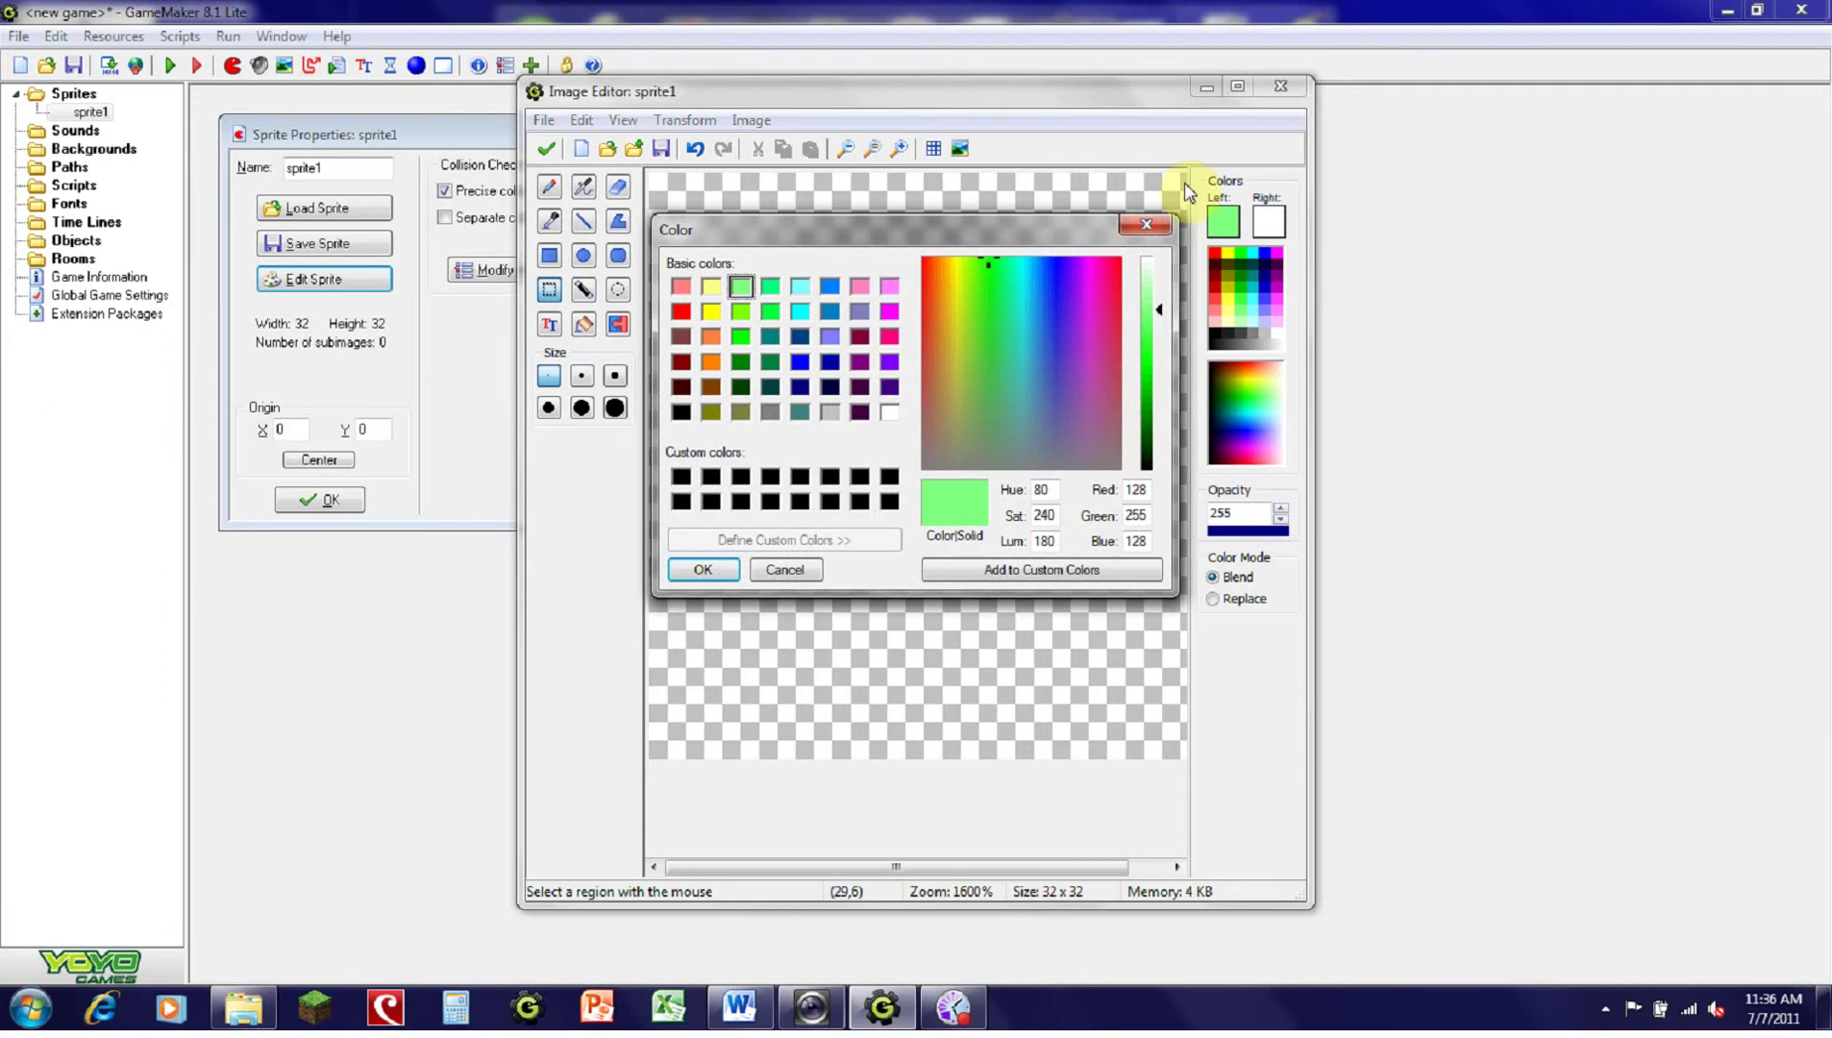
left_click(1156, 234)
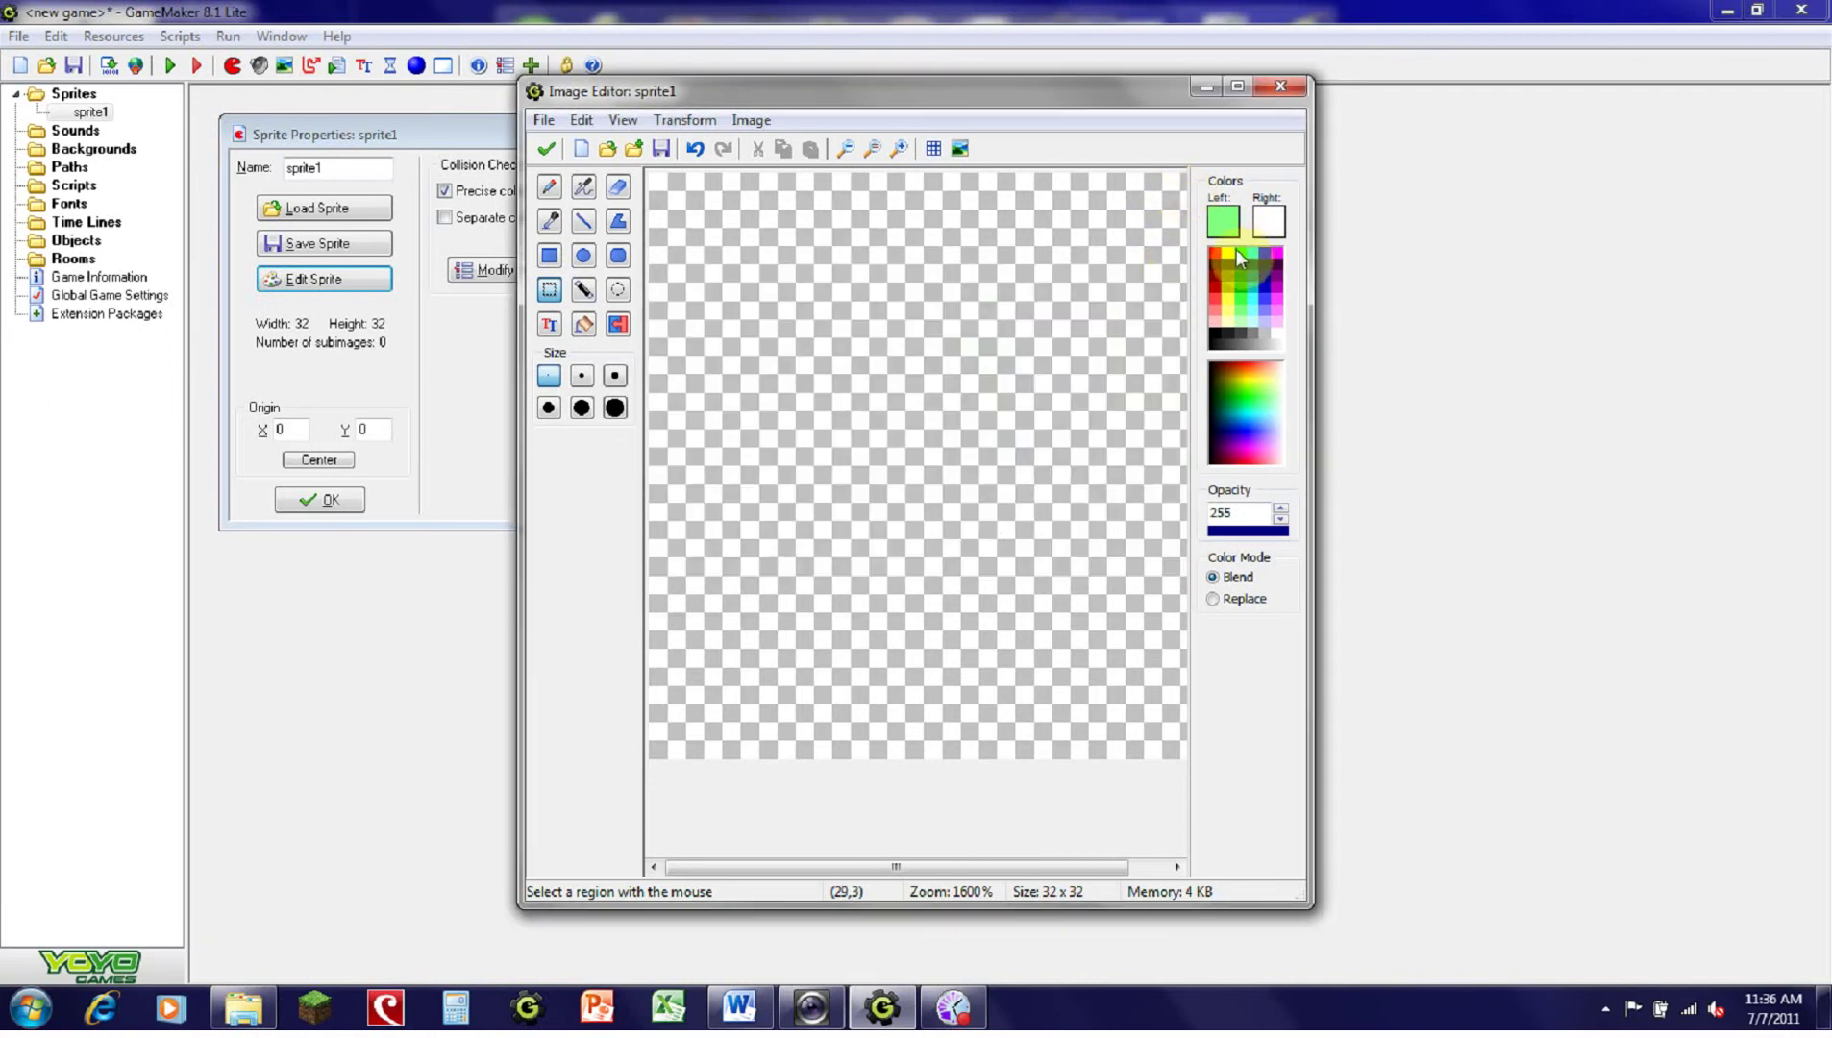
Step: Set the left drawing color to bright red and the right one to yellow, and activate the Line tool
left_click(1219, 253)
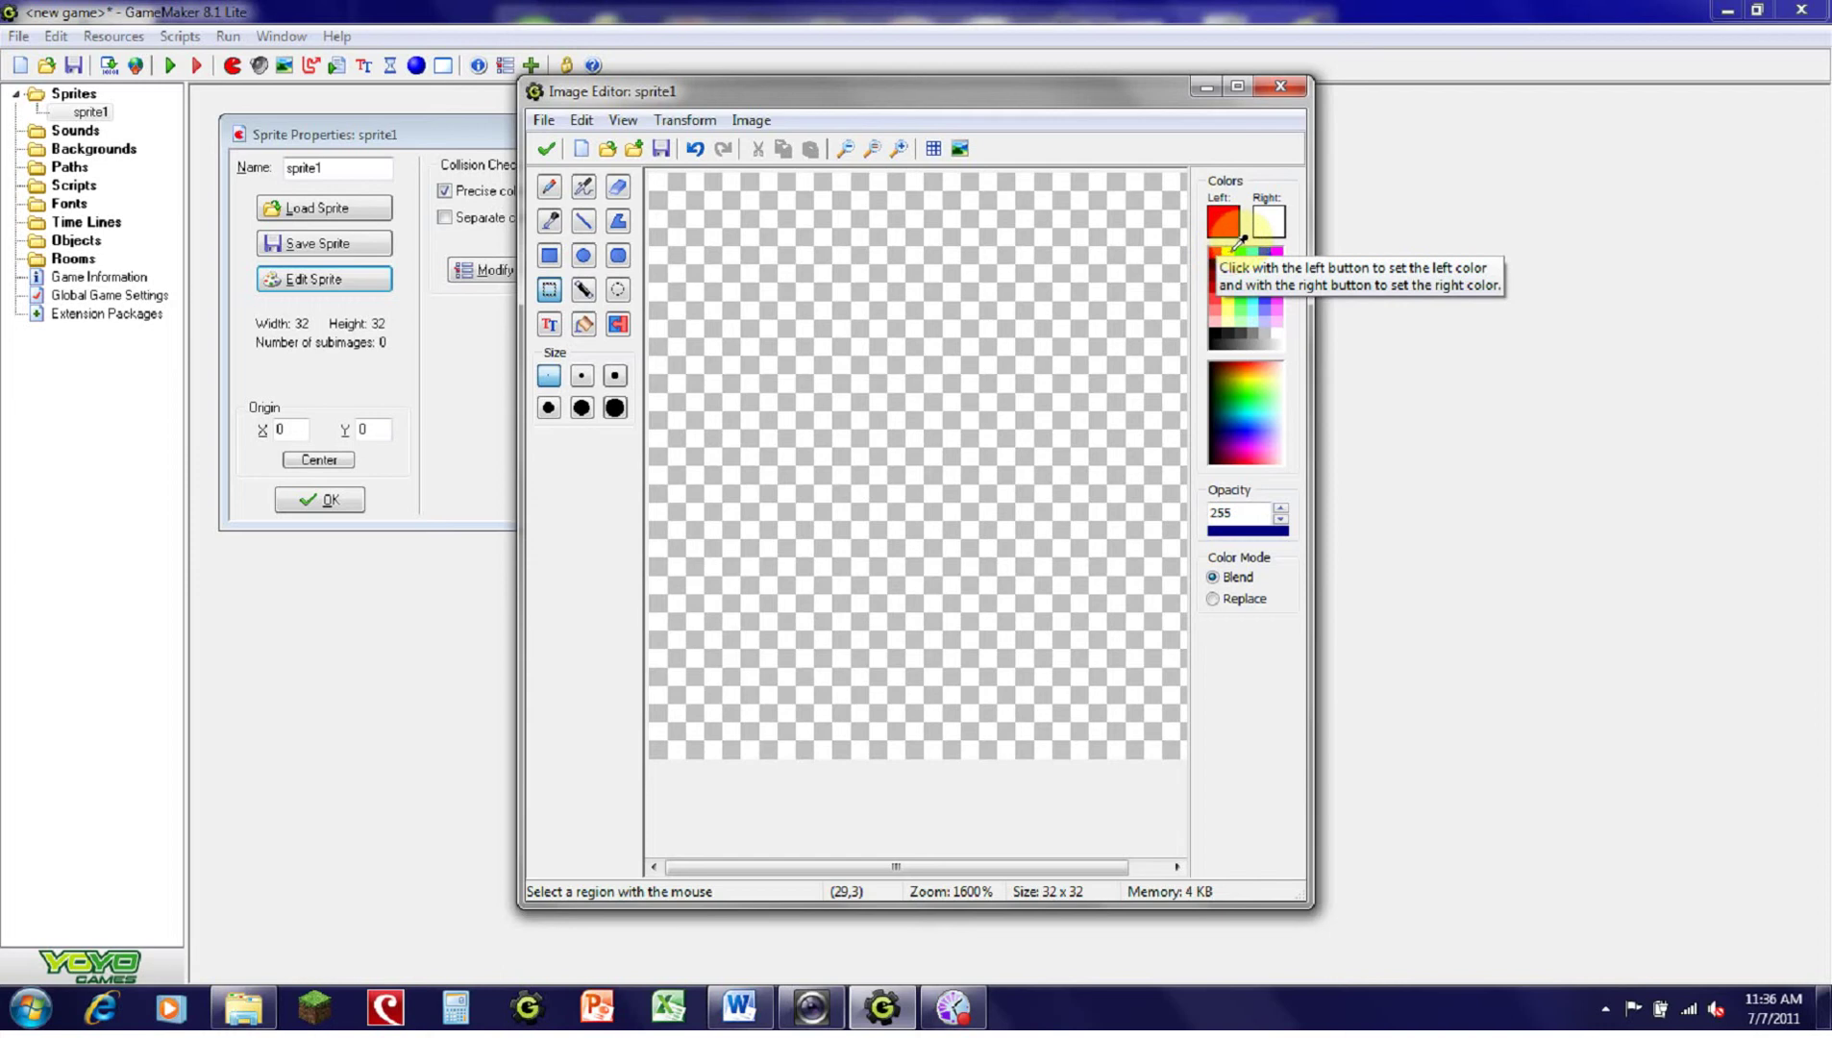
right_click(1233, 252)
left_click(584, 220)
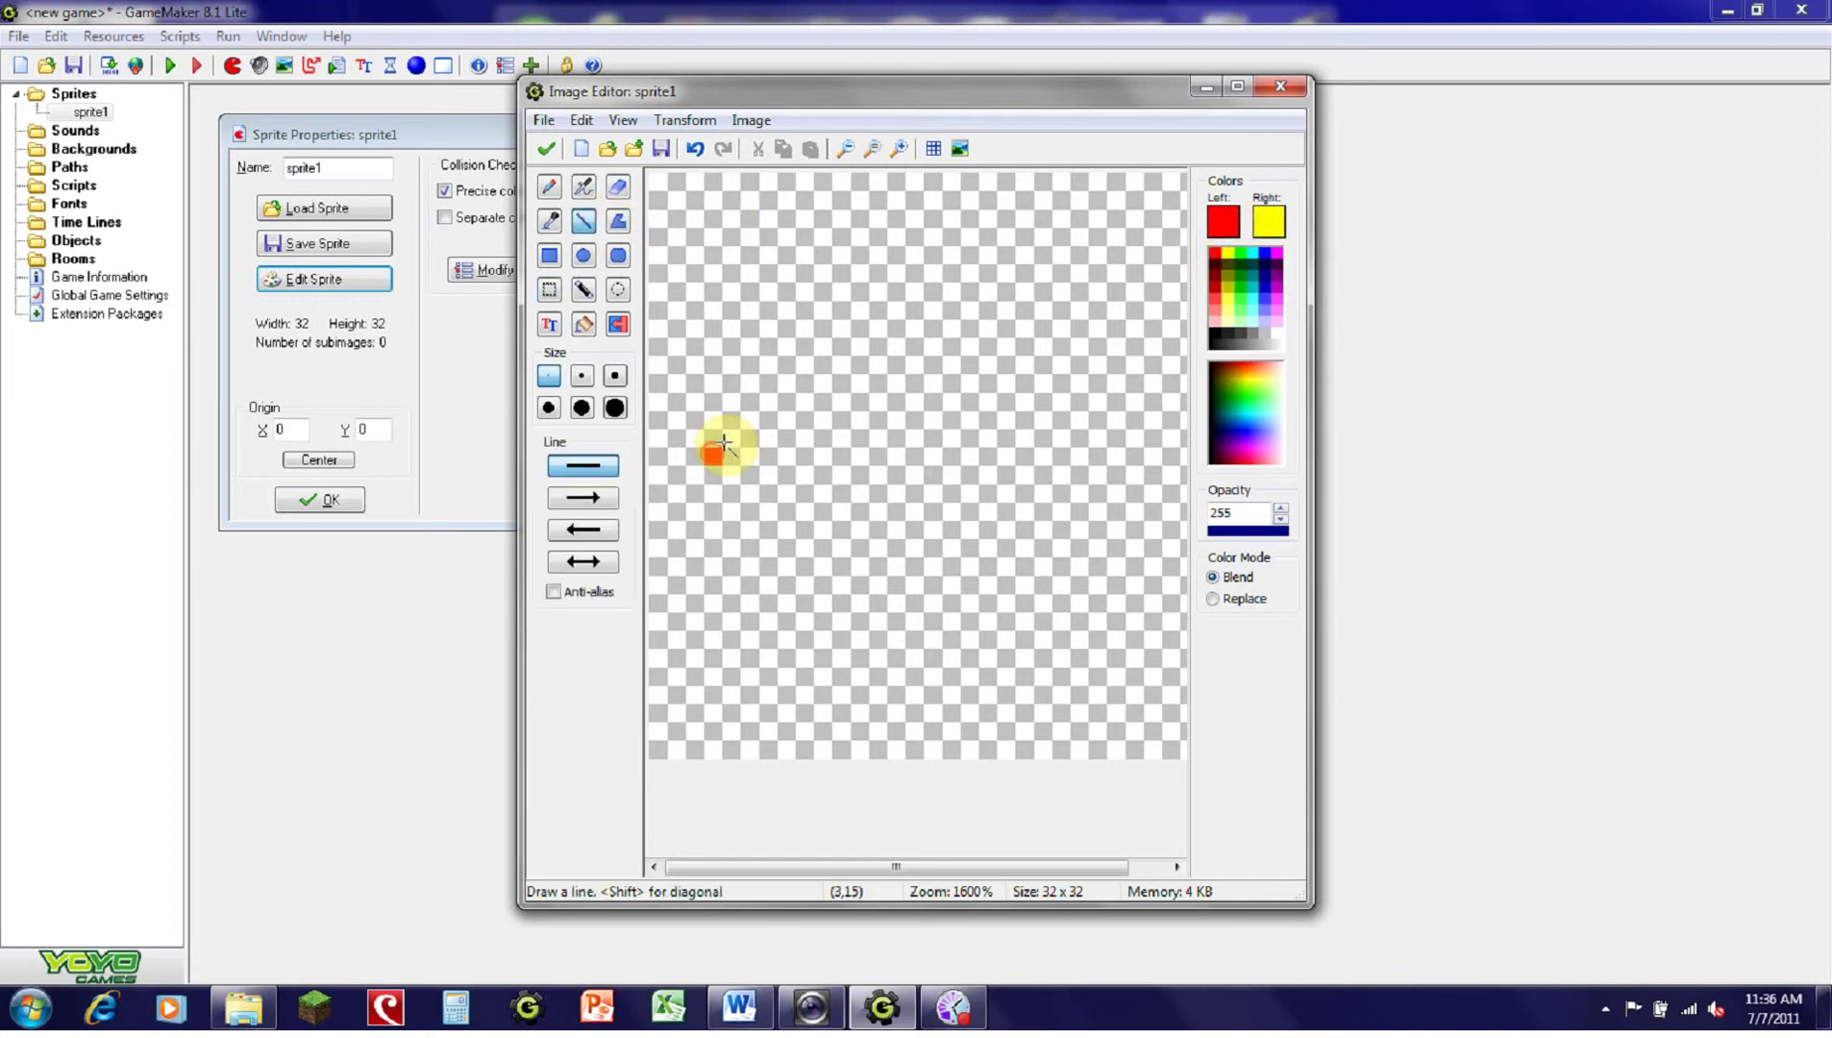
Step: Try drawing diagonal lines across the canvas with the red left color and the yellow right color, and undo them all
left_click_drag(723, 444, 841, 290)
right_click_drag(767, 512, 932, 328)
left_click_drag(894, 527, 1006, 418)
right_click_drag(951, 677, 1086, 531)
right_click_drag(1087, 532, 1099, 524)
key("ctrl+z")
key("ctrl+z")
key("ctrl+z")
key("ctrl+z")
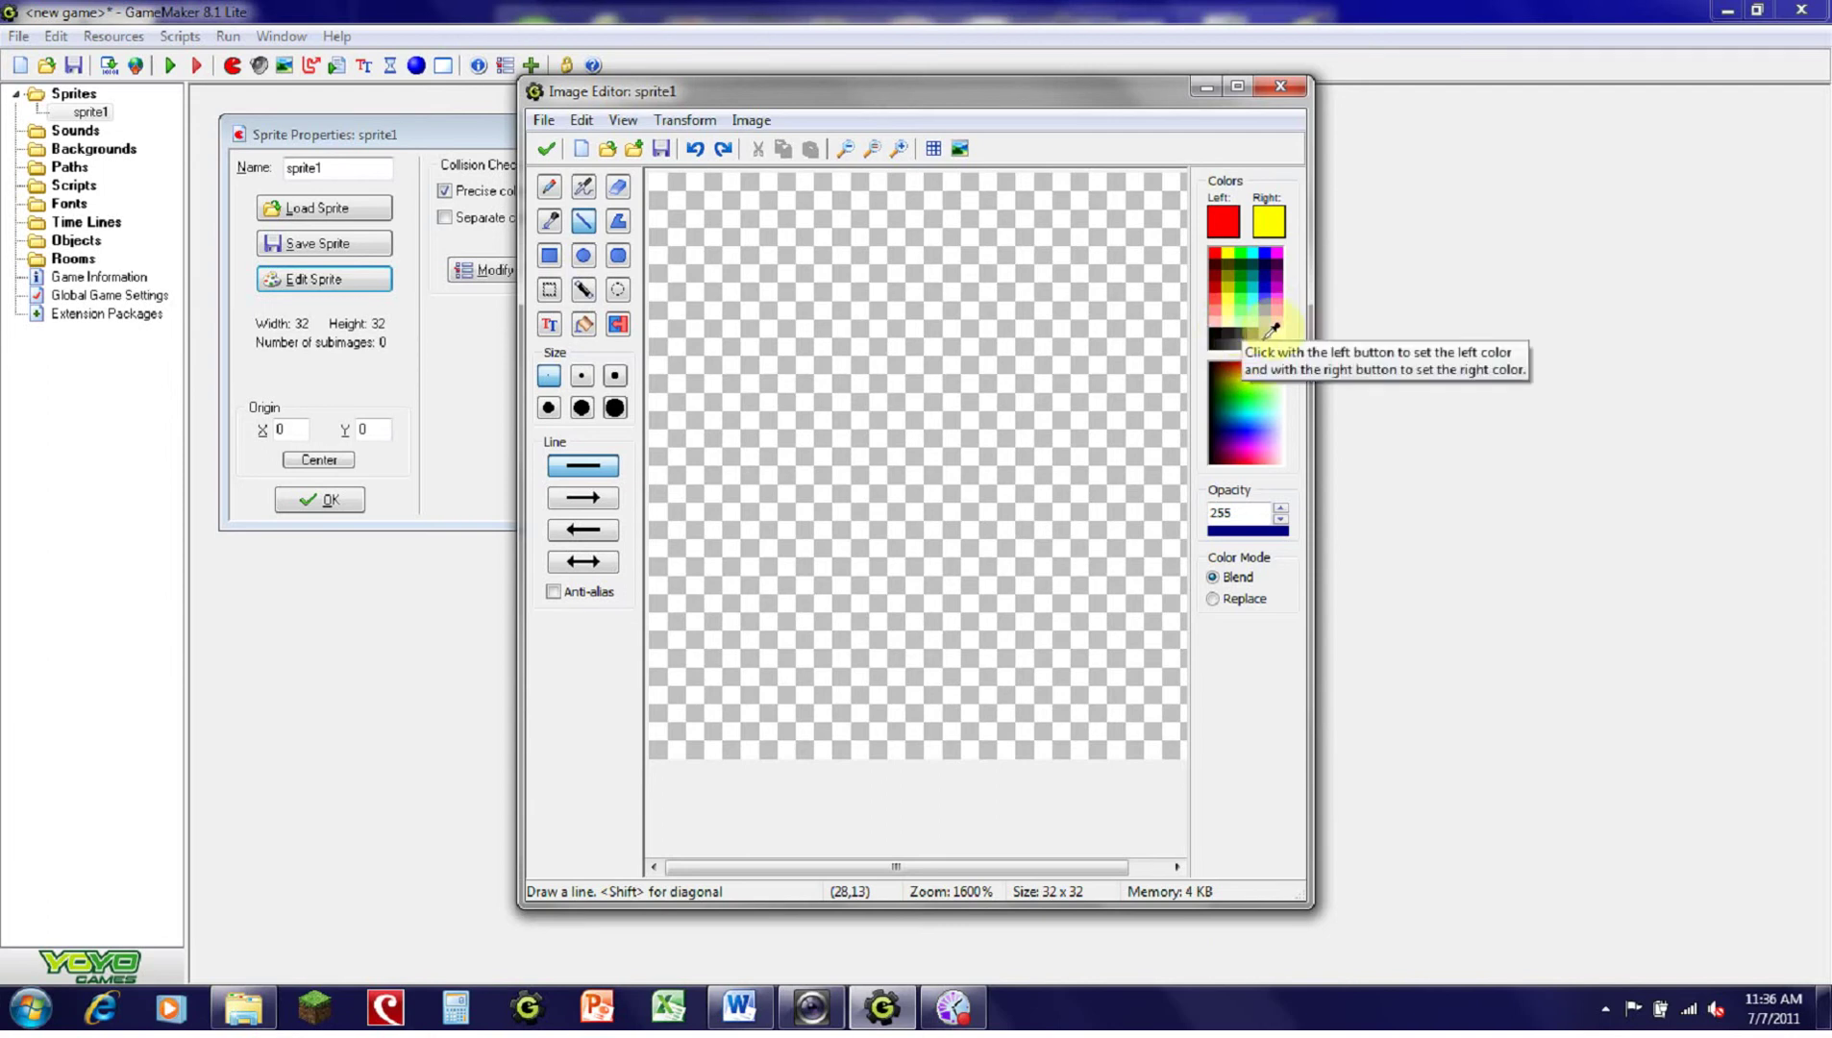
Step: Try several grays from the palette and red and purple shades from the color spectrum as the left drawing color
left_click(1219, 336)
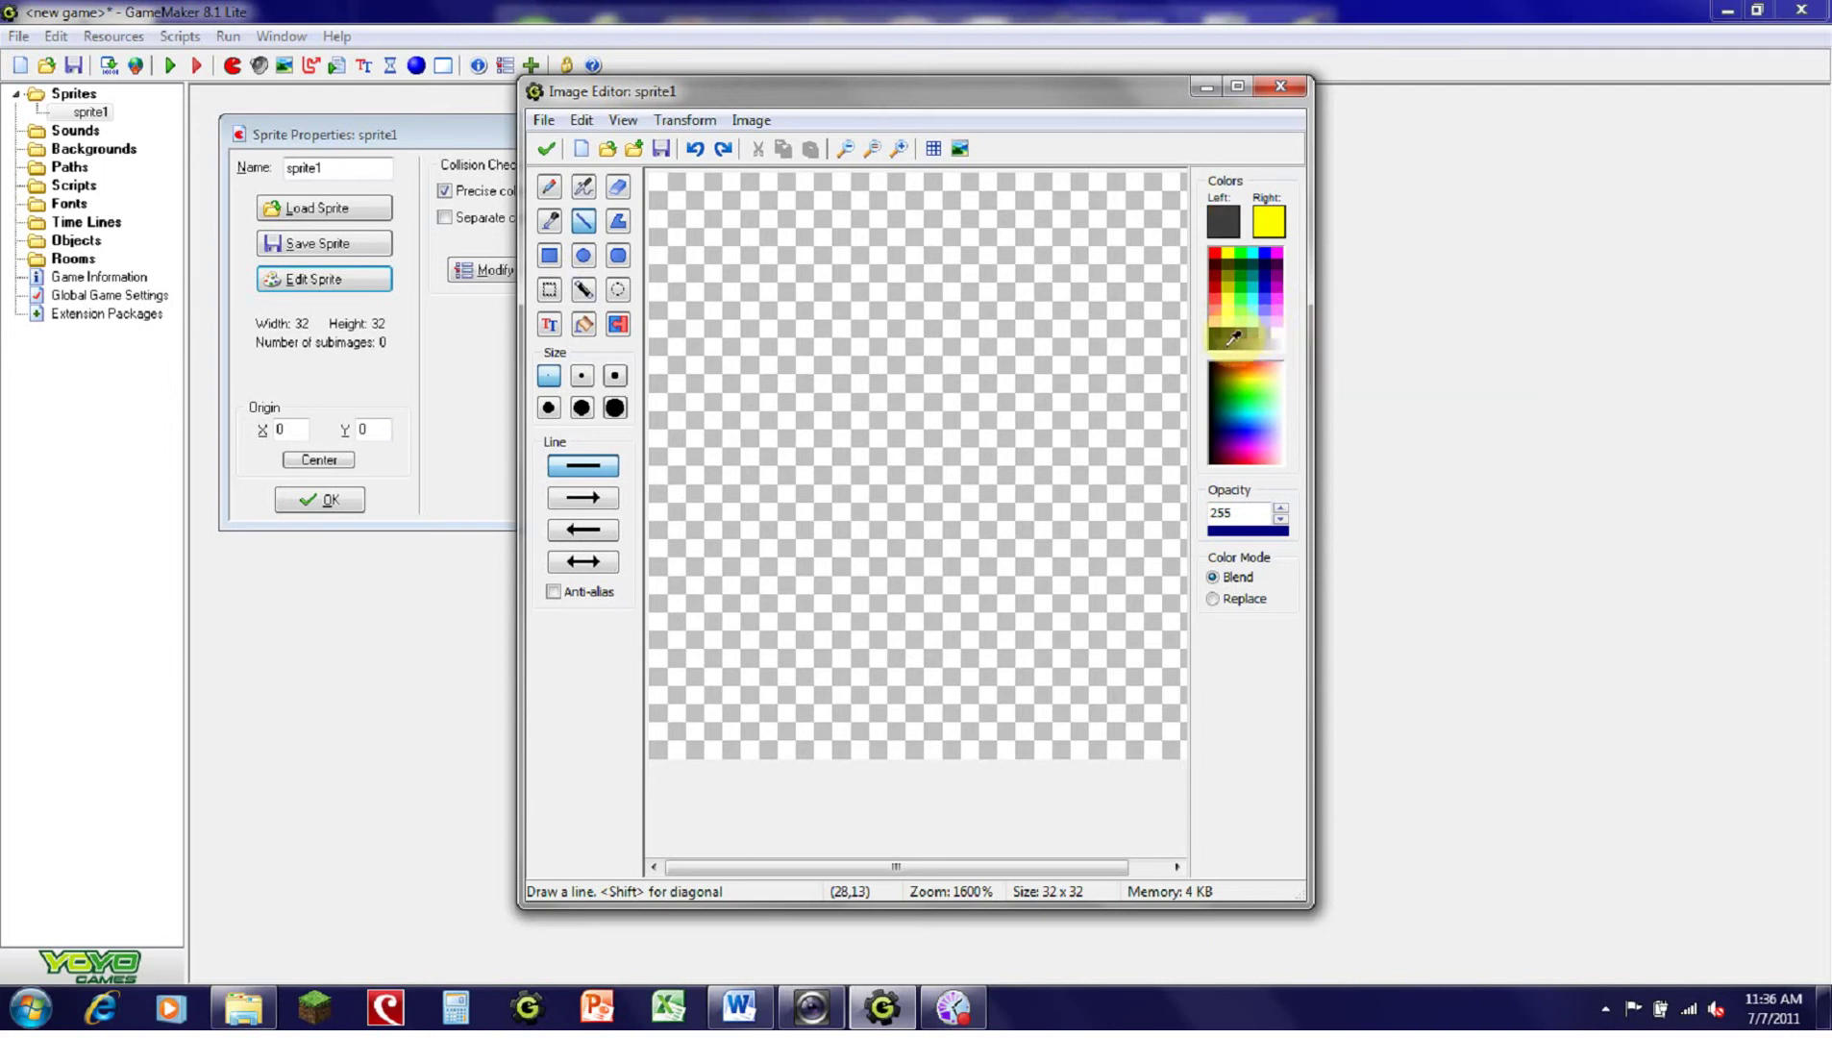
left_click(1255, 338)
left_click(1236, 336)
left_click(1222, 336)
left_click(1231, 336)
left_click(1238, 337)
mouse_move(1248, 384)
left_mouse_down()
mouse_move(1240, 371)
mouse_move(1256, 408)
mouse_move(1238, 415)
mouse_move(1255, 369)
mouse_move(1226, 363)
left_mouse_up()
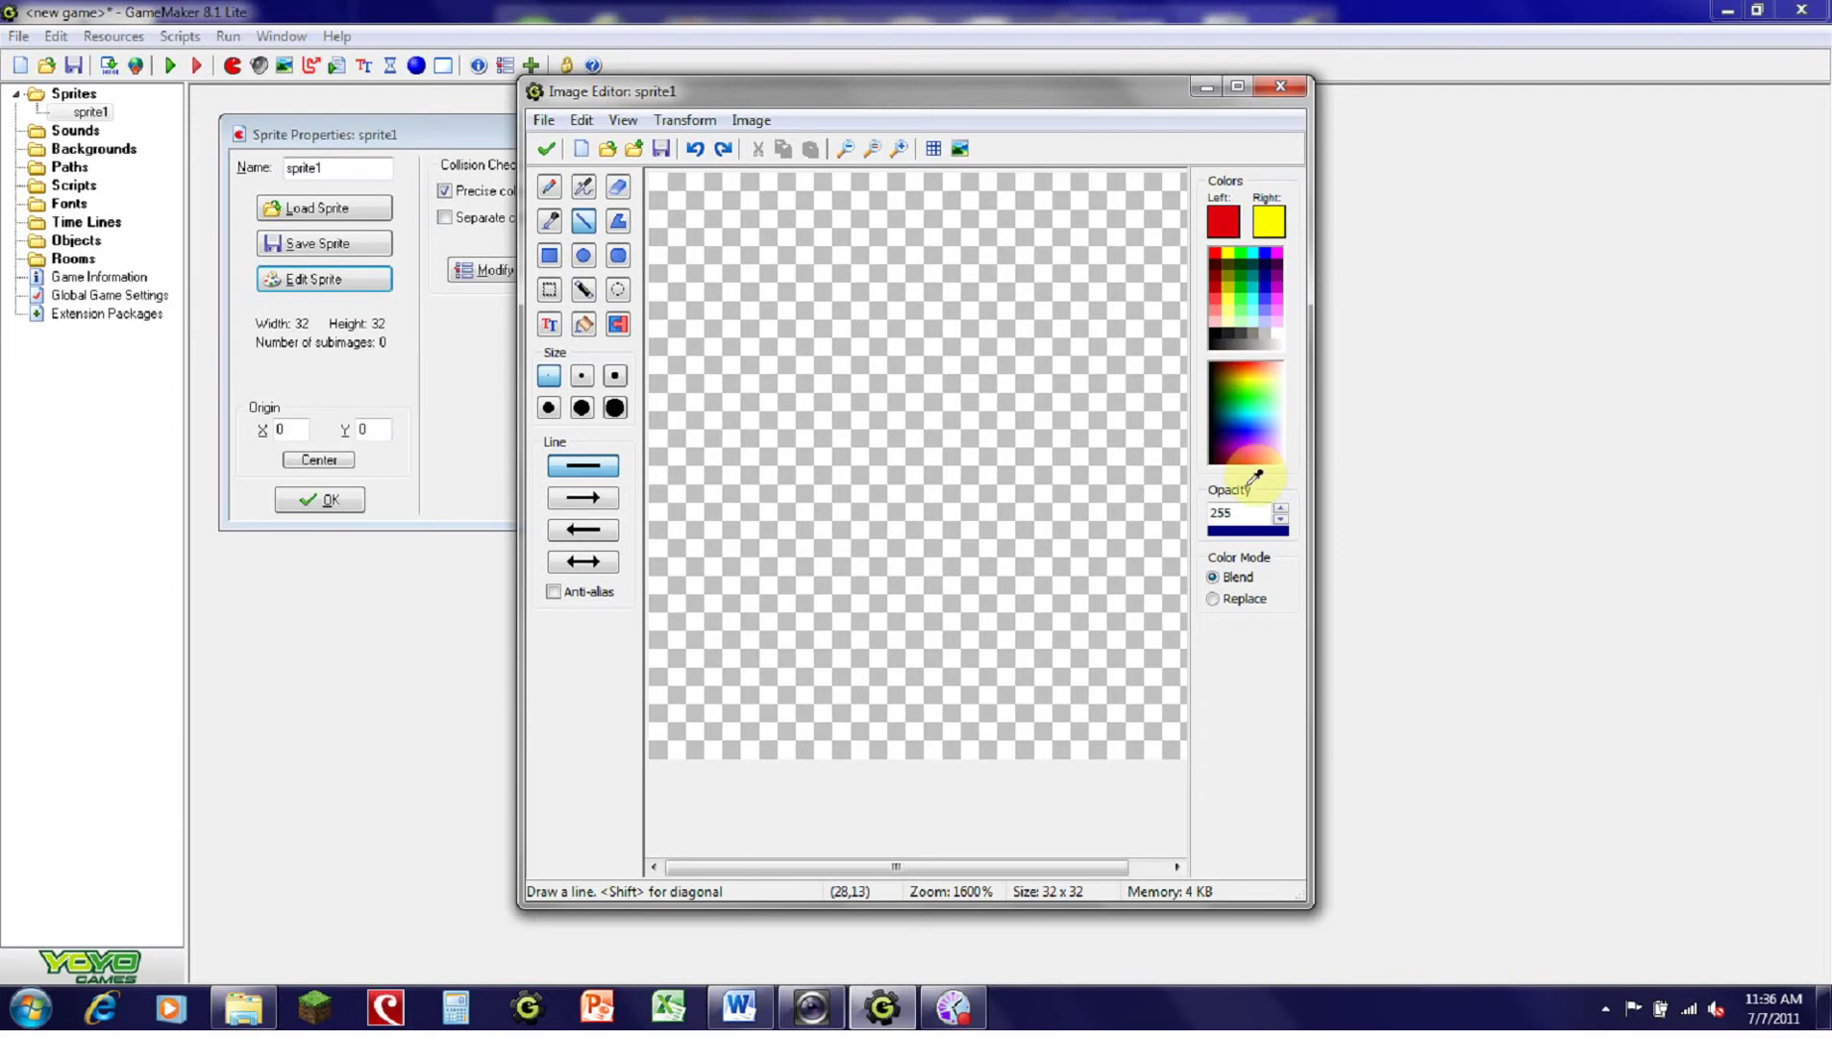
mouse_move(1270, 389)
left_mouse_down()
mouse_move(1306, 389)
mouse_move(1170, 384)
mouse_move(1220, 390)
mouse_move(1245, 346)
mouse_move(1268, 358)
mouse_move(1227, 380)
mouse_move(1236, 344)
mouse_move(1248, 435)
mouse_move(1254, 421)
mouse_move(1231, 426)
left_mouse_up()
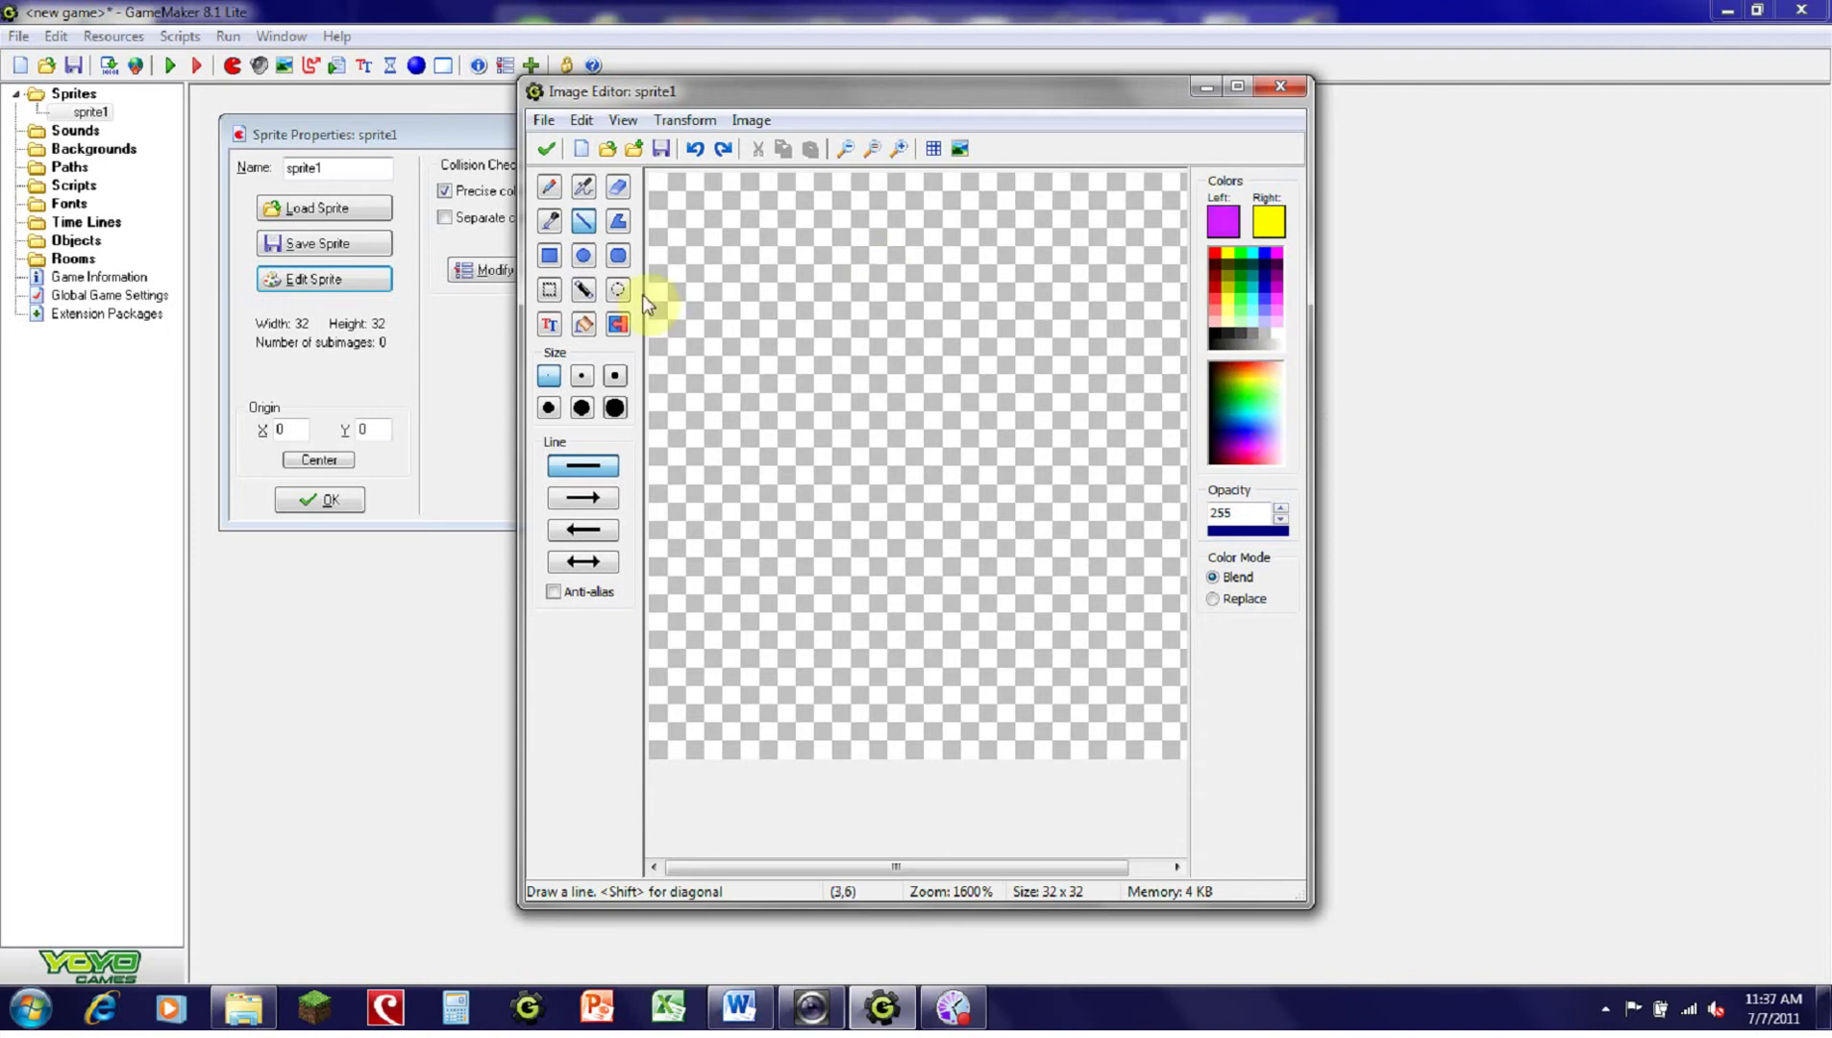
Step: Pick an orange shade as the left drawing color, and try a line and a flood fill with it, undoing both
left_click(1259, 359)
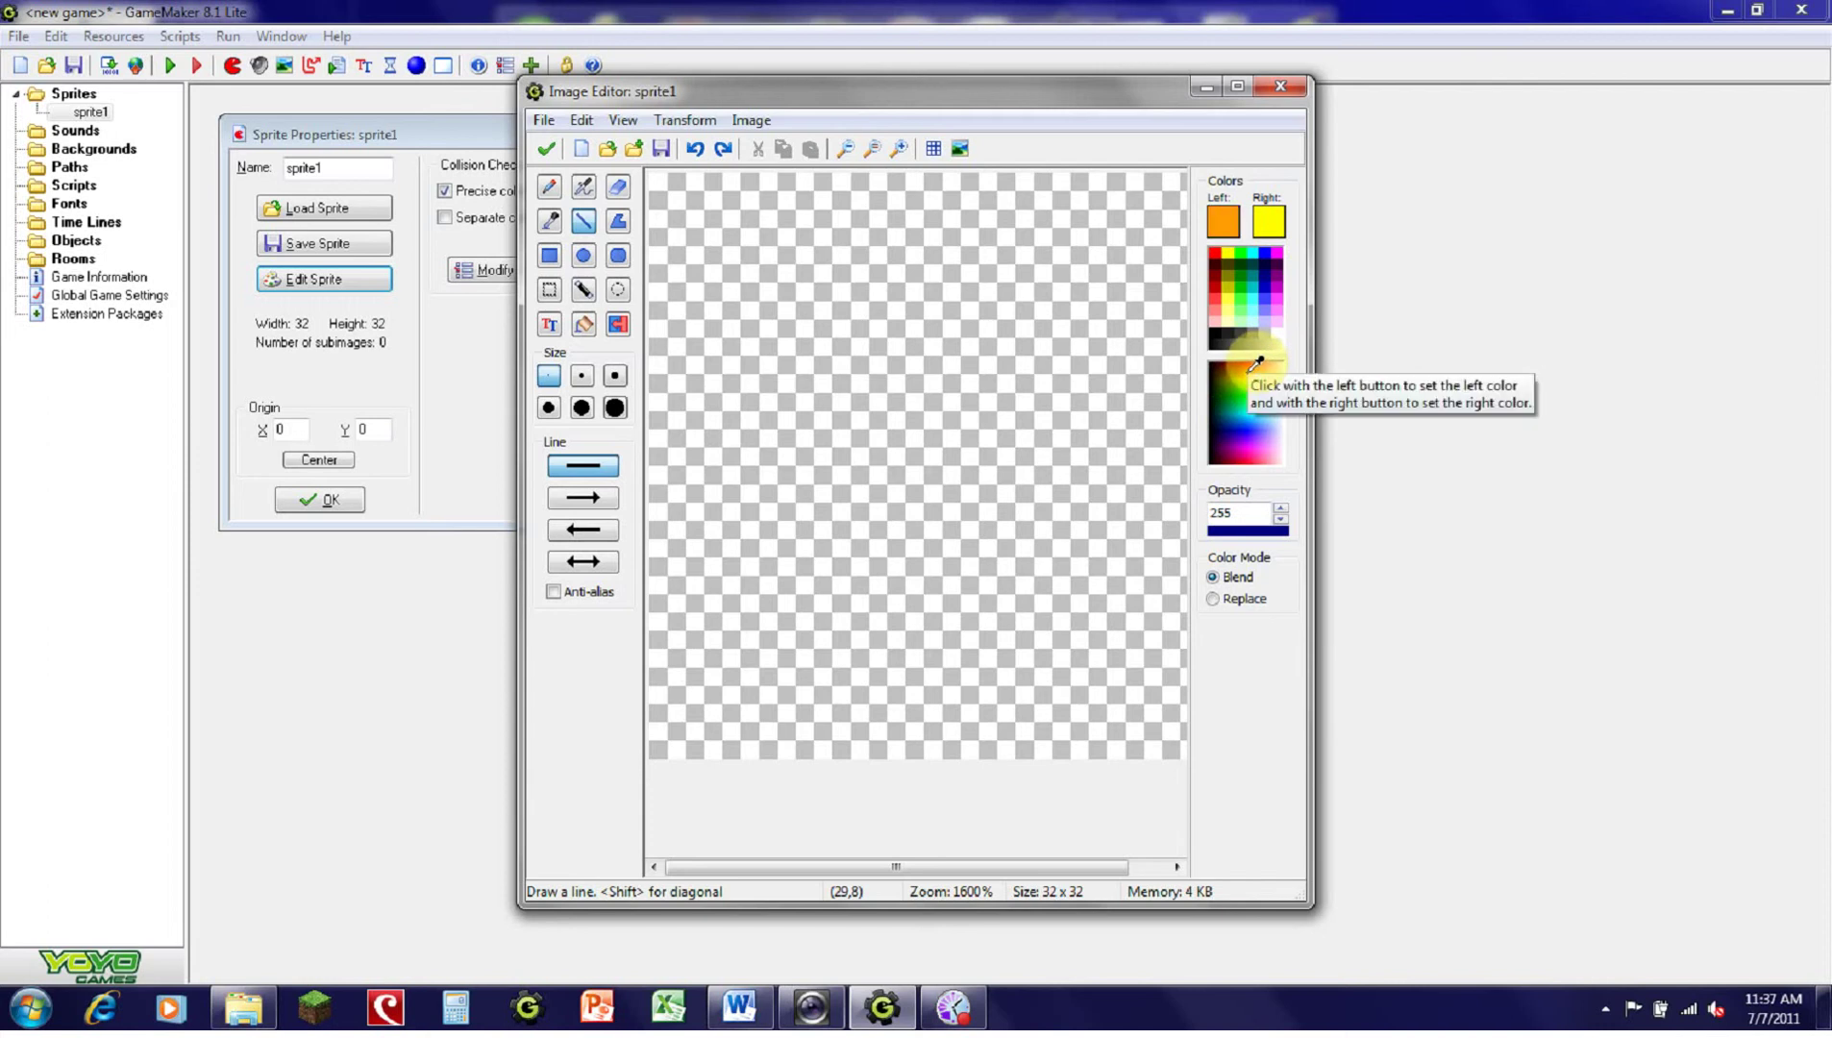
mouse_move(1259, 360)
left_mouse_down()
mouse_move(1275, 360)
mouse_move(1245, 363)
mouse_move(1260, 357)
left_mouse_up()
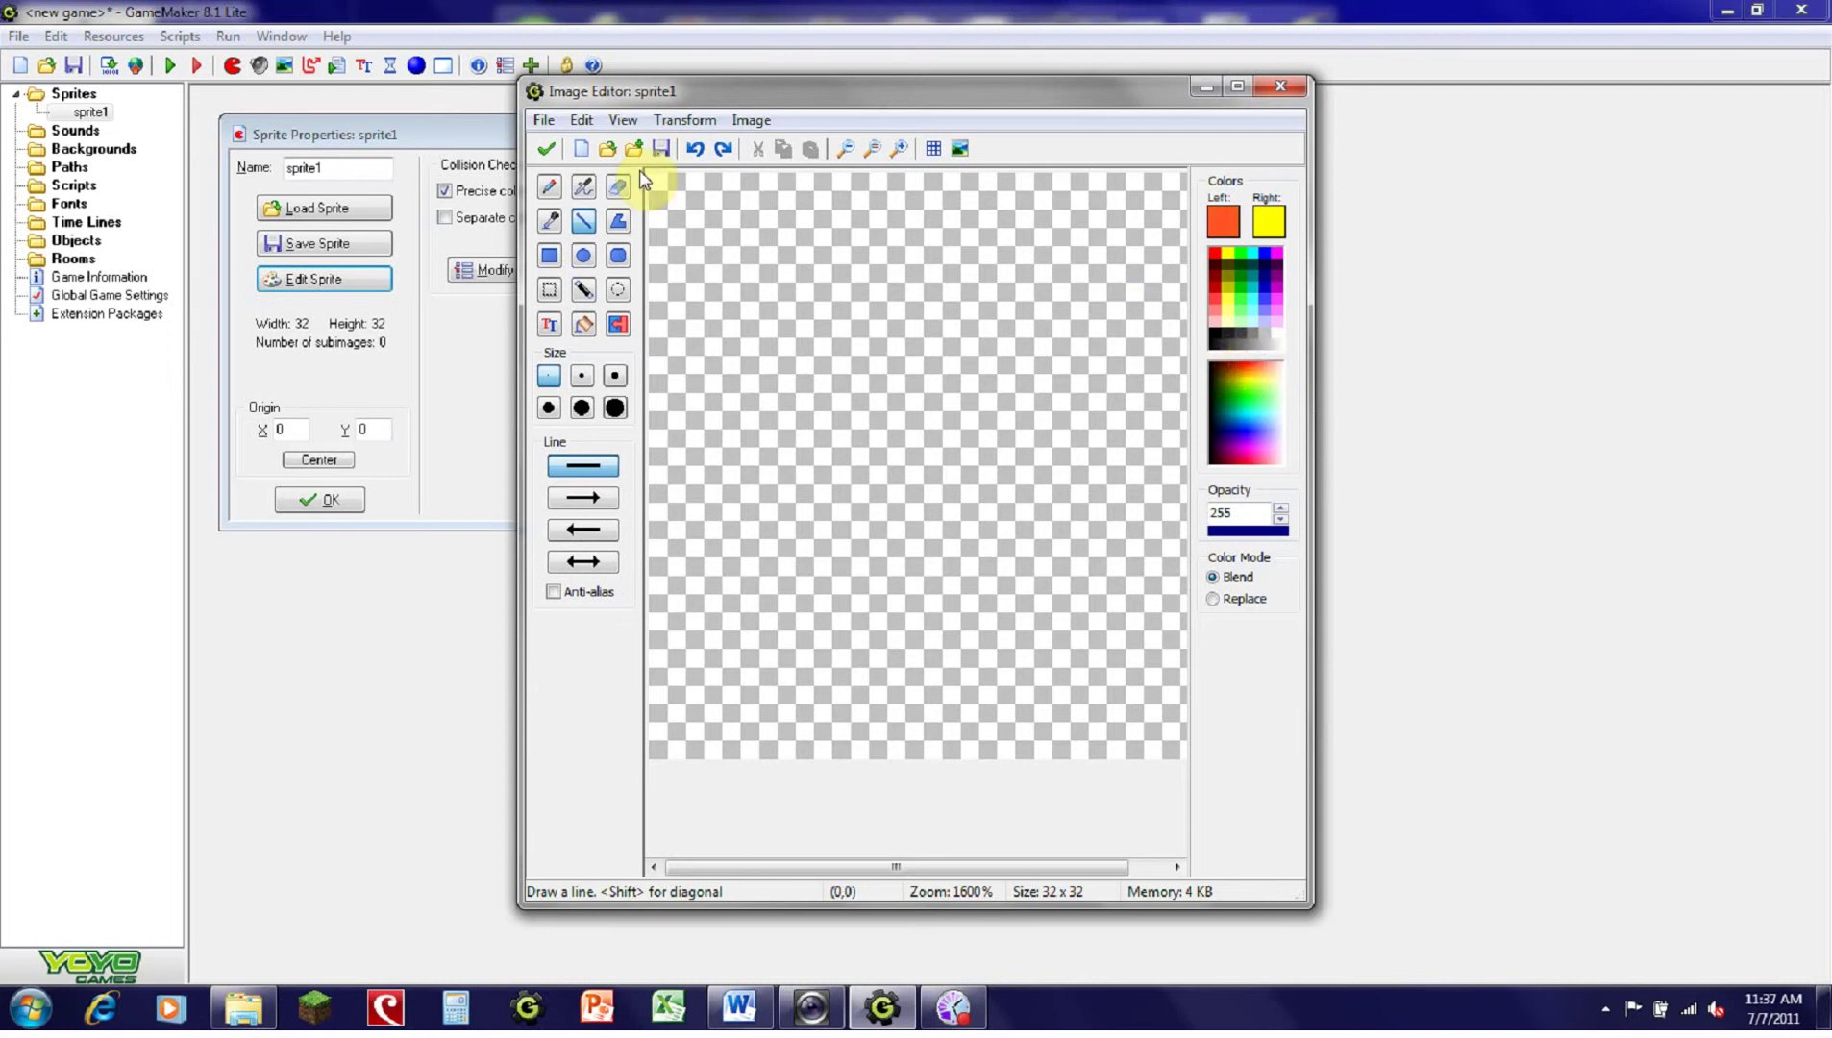
left_click(1265, 364)
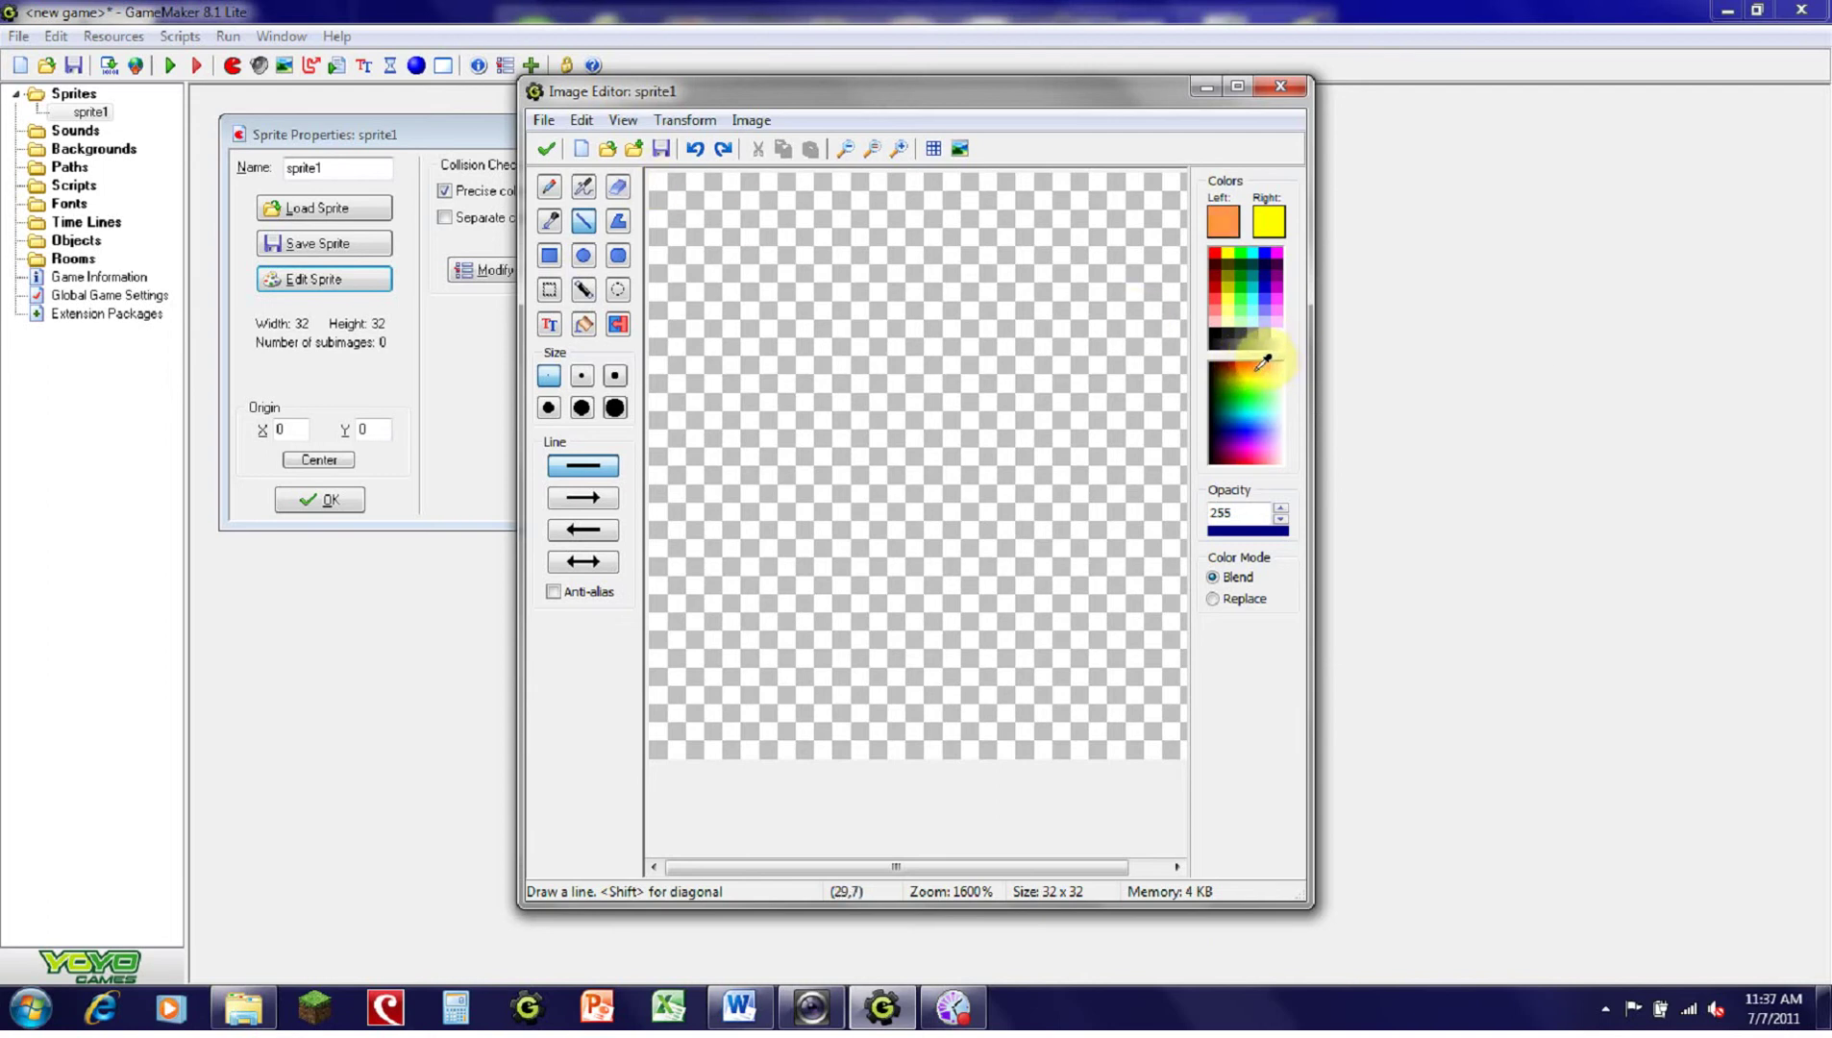
left_click_drag(807, 284, 797, 495)
key("ctrl+z")
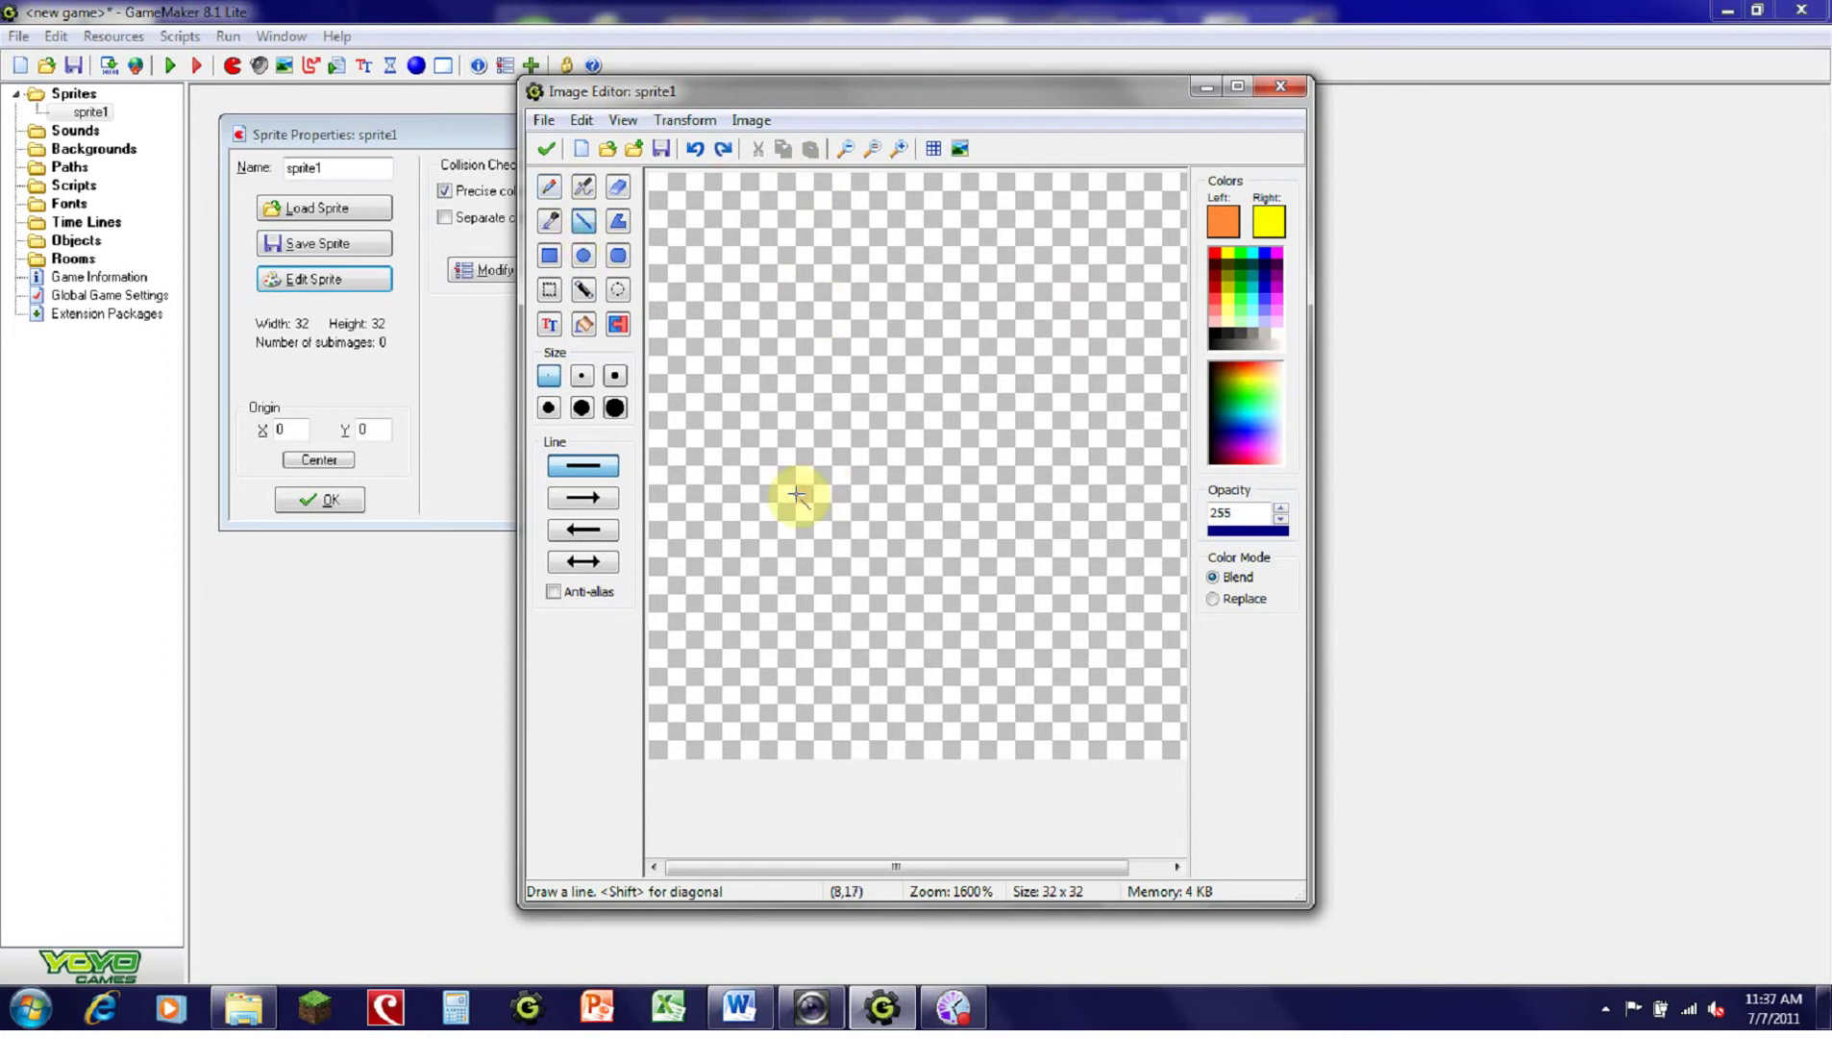
left_click(583, 324)
left_click(759, 370)
key("ctrl+z")
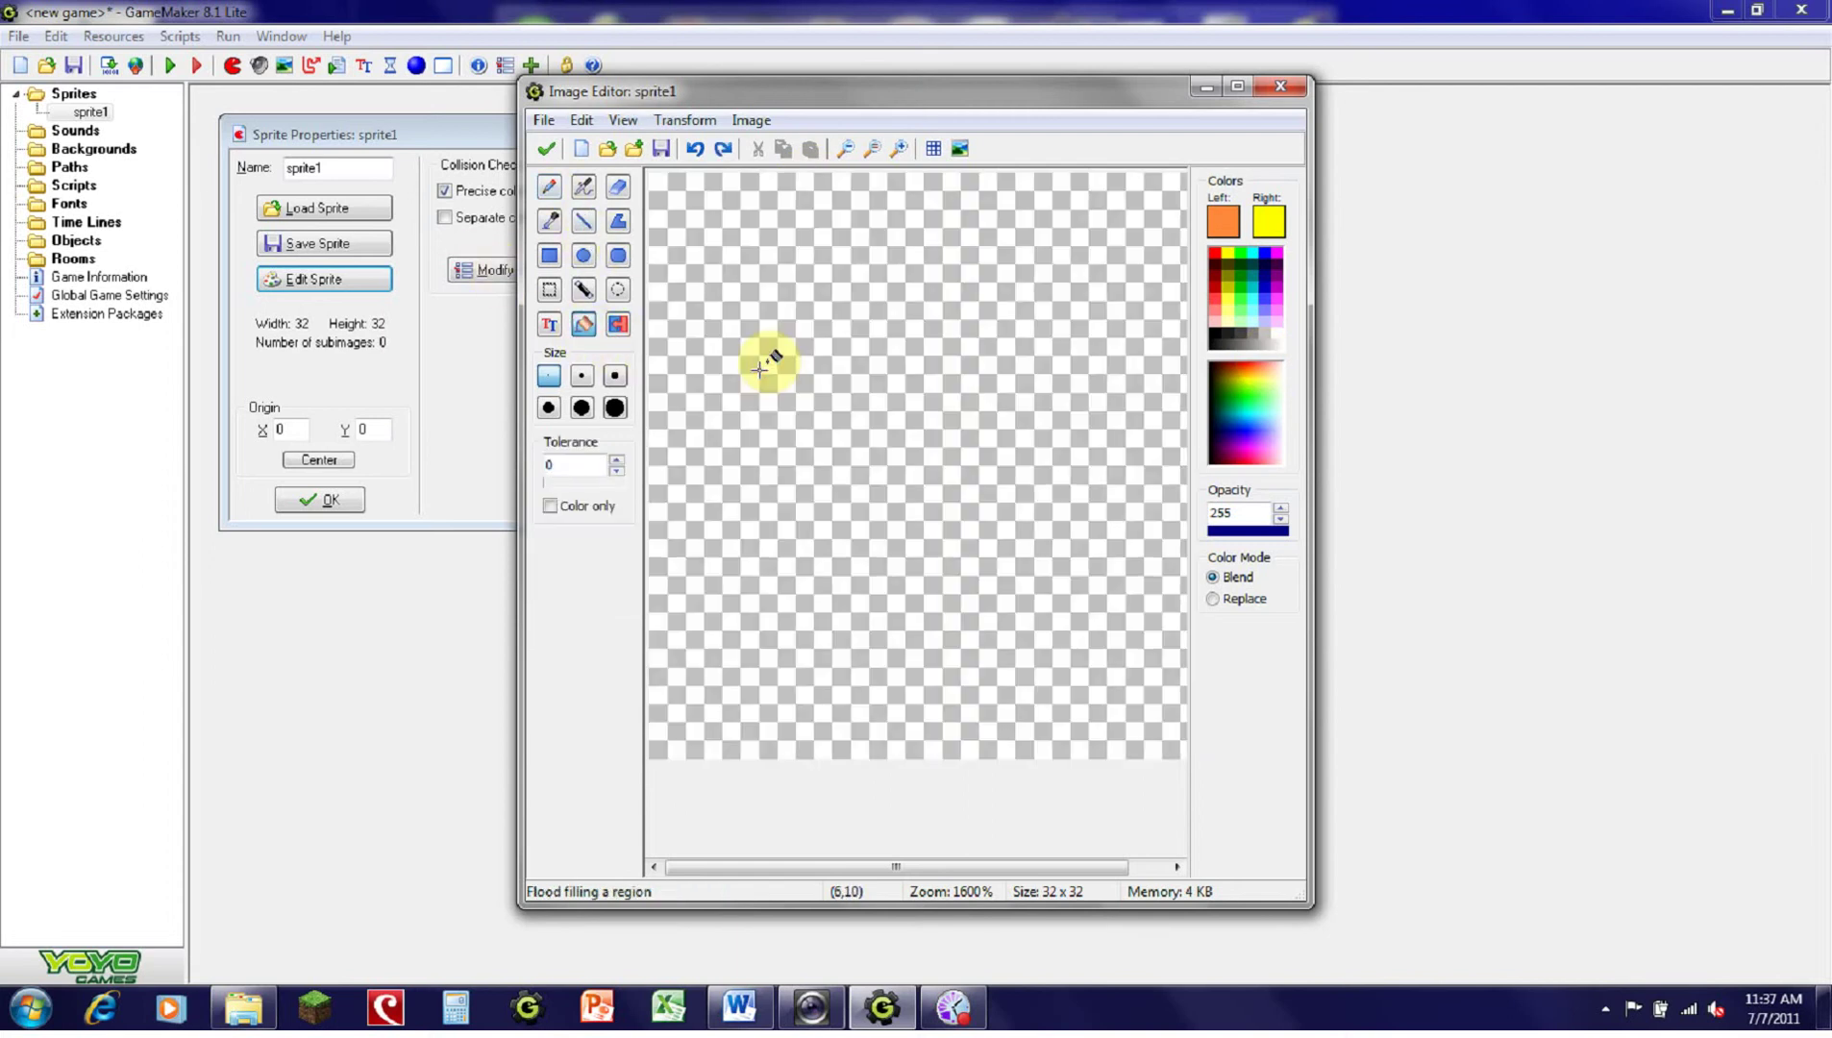
Step: Set the drawing opacity to 120 and the left color to black for the Line tool
left_click(1251, 513)
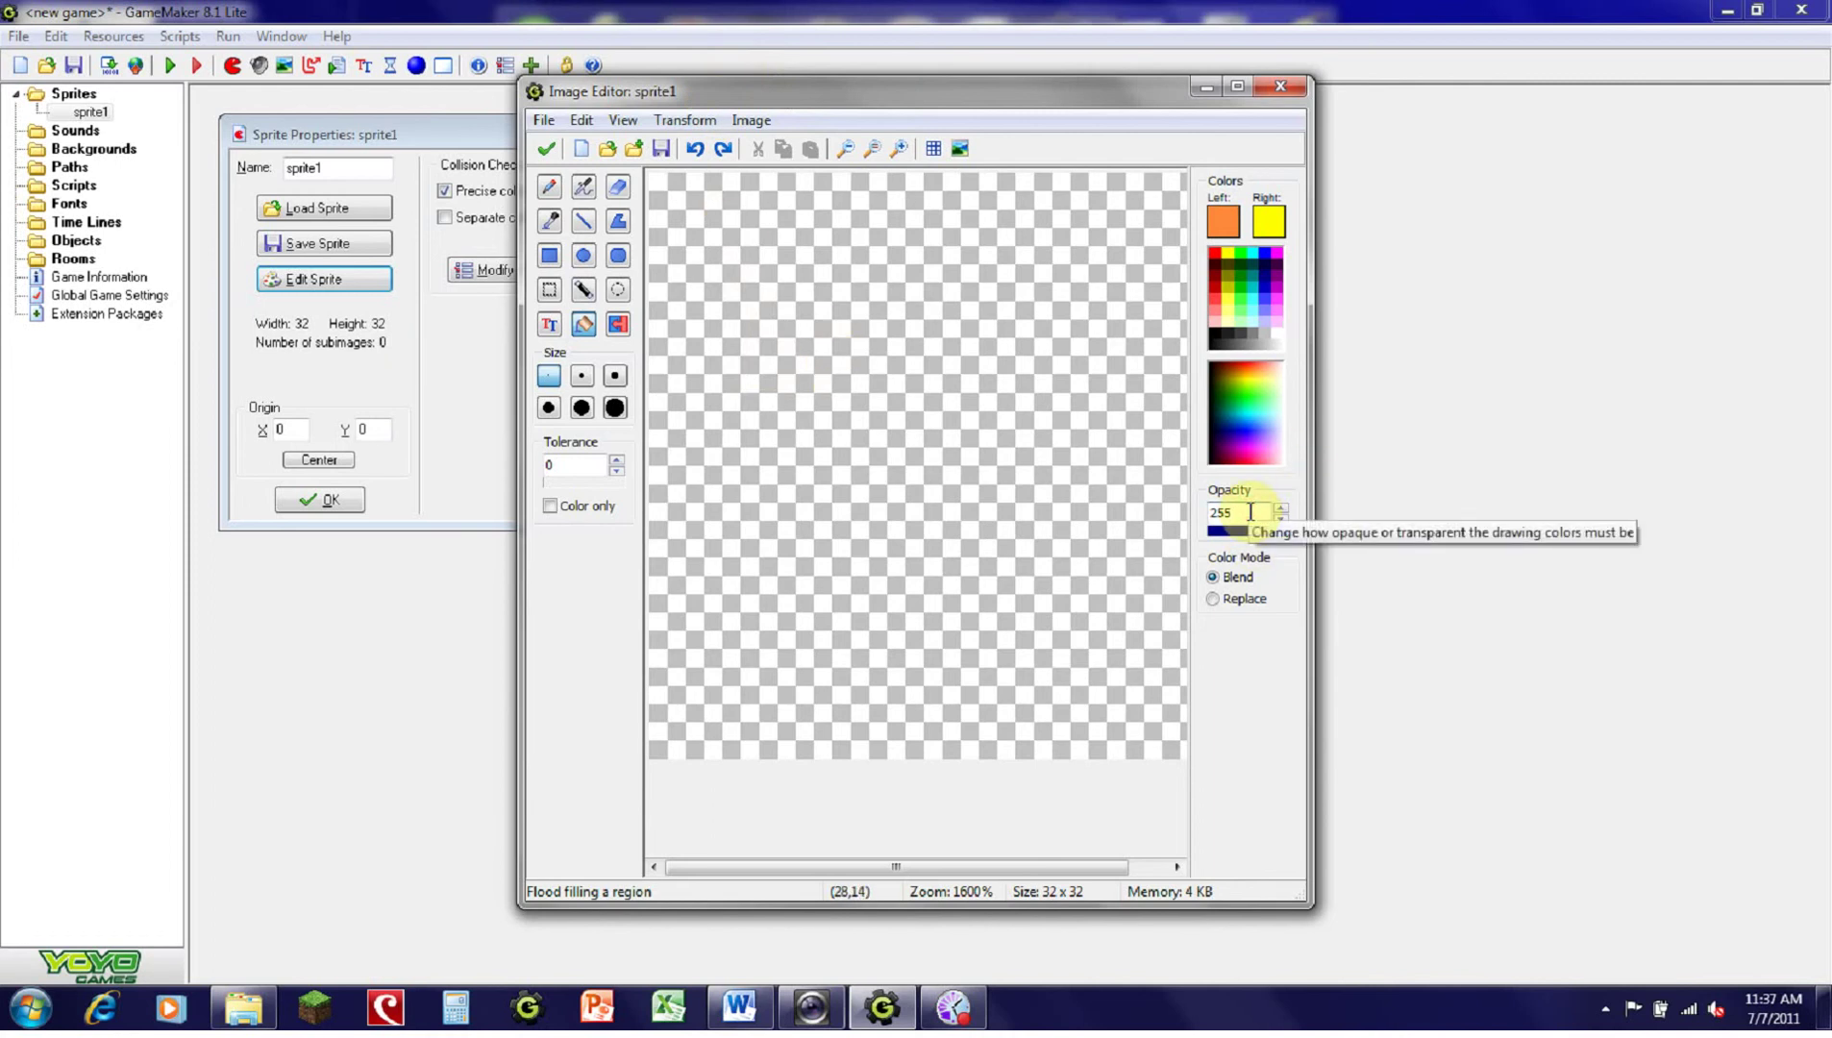
key("BackSpace")
key("BackSpace")
key("BackSpace")
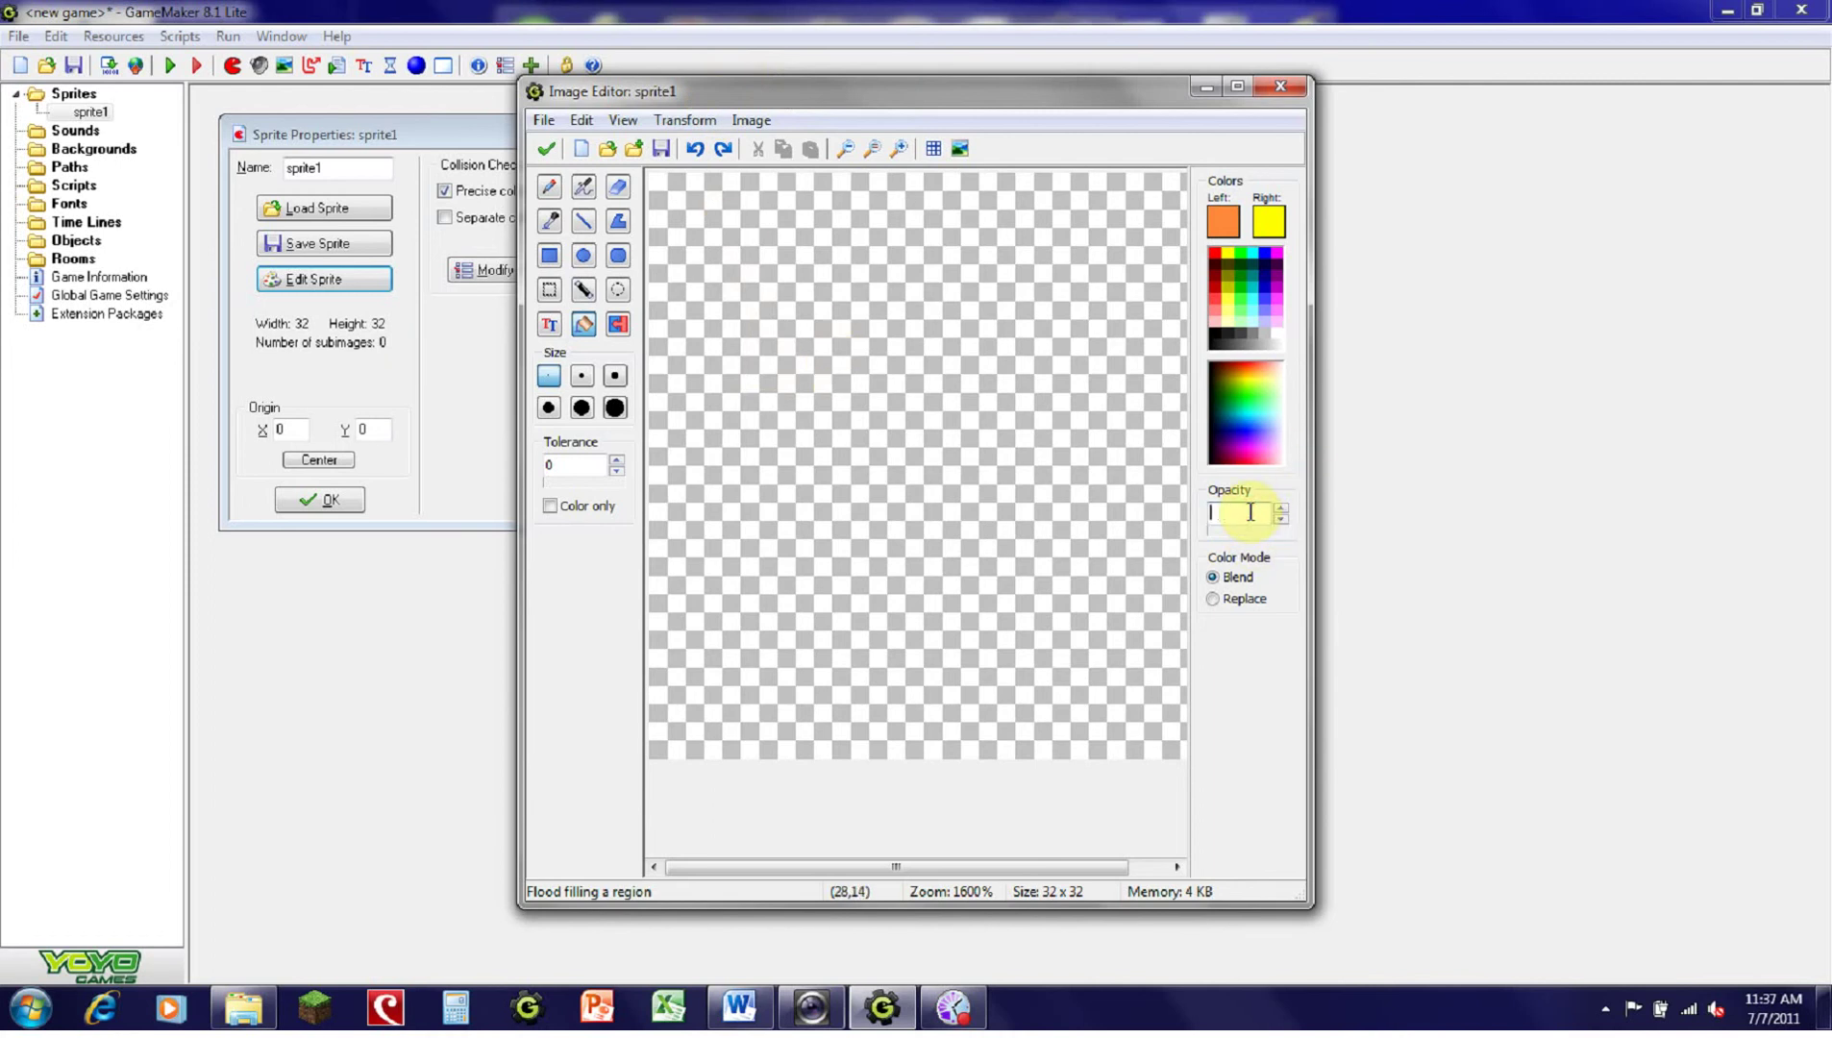
left_click(1238, 329)
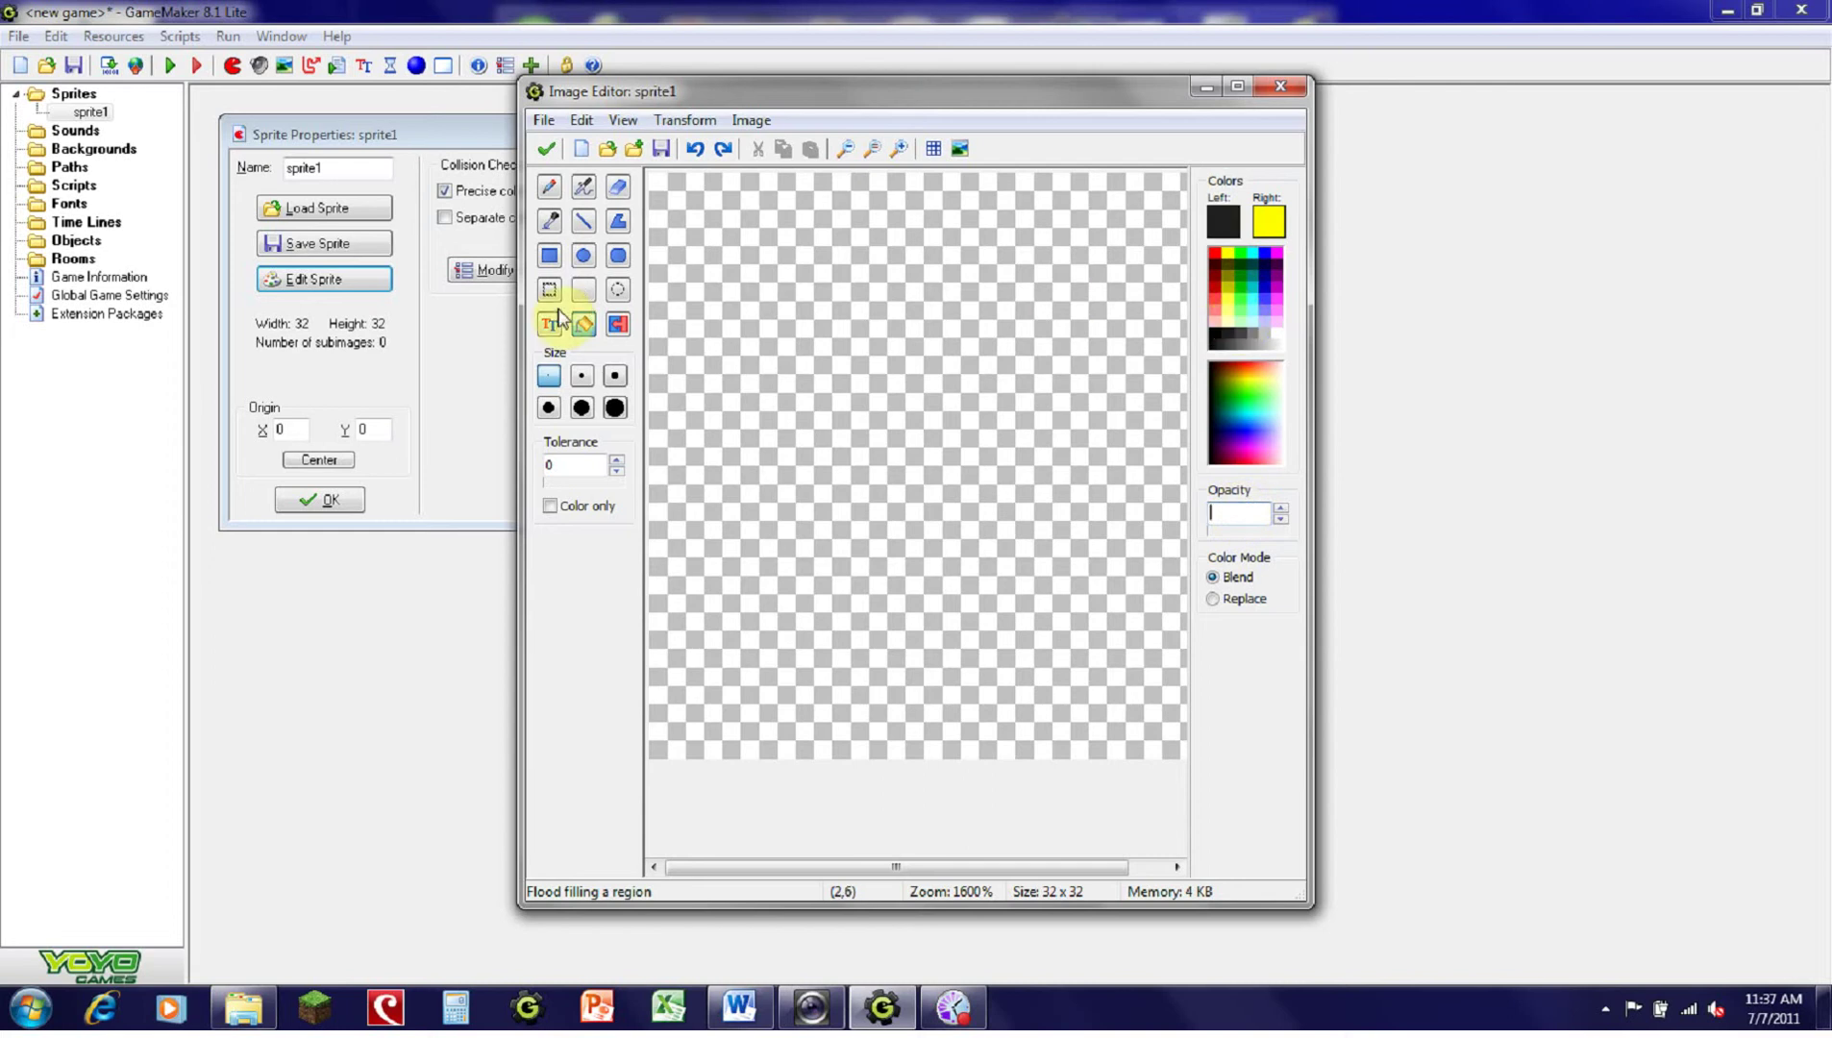
left_click(584, 220)
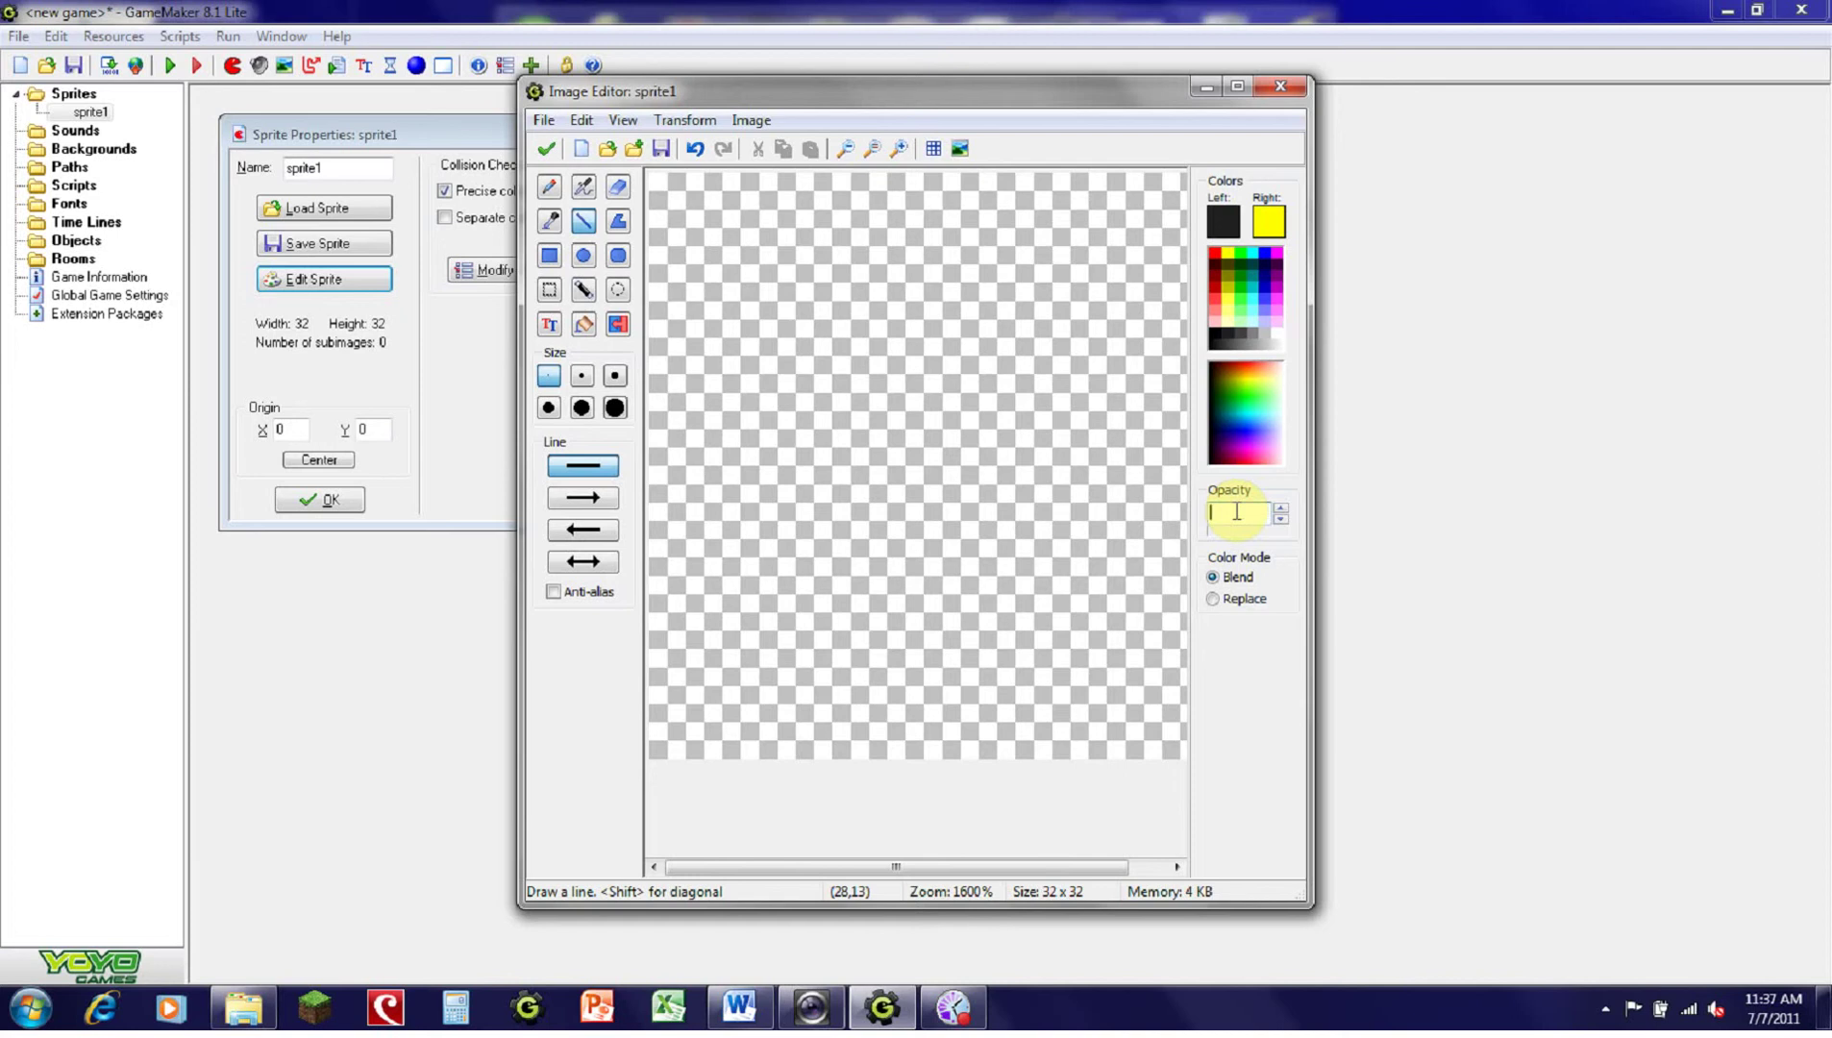
type("120")
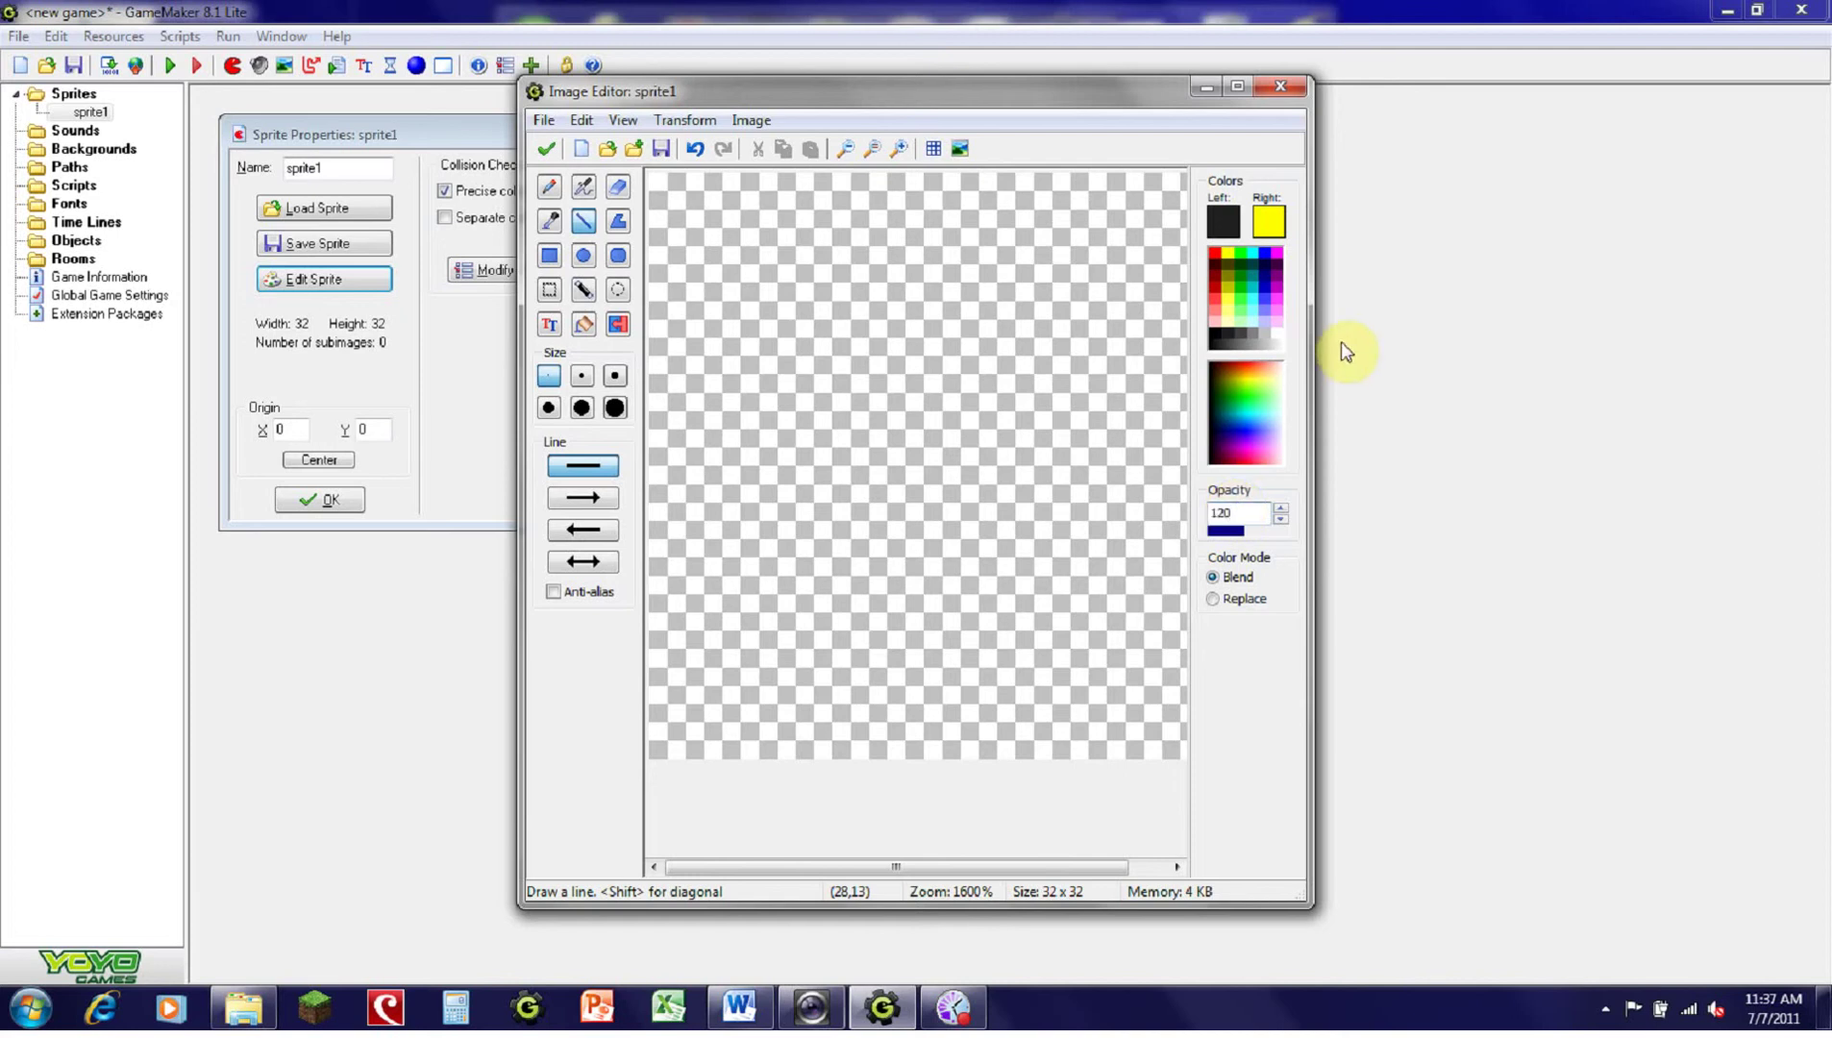
left_click(1214, 335)
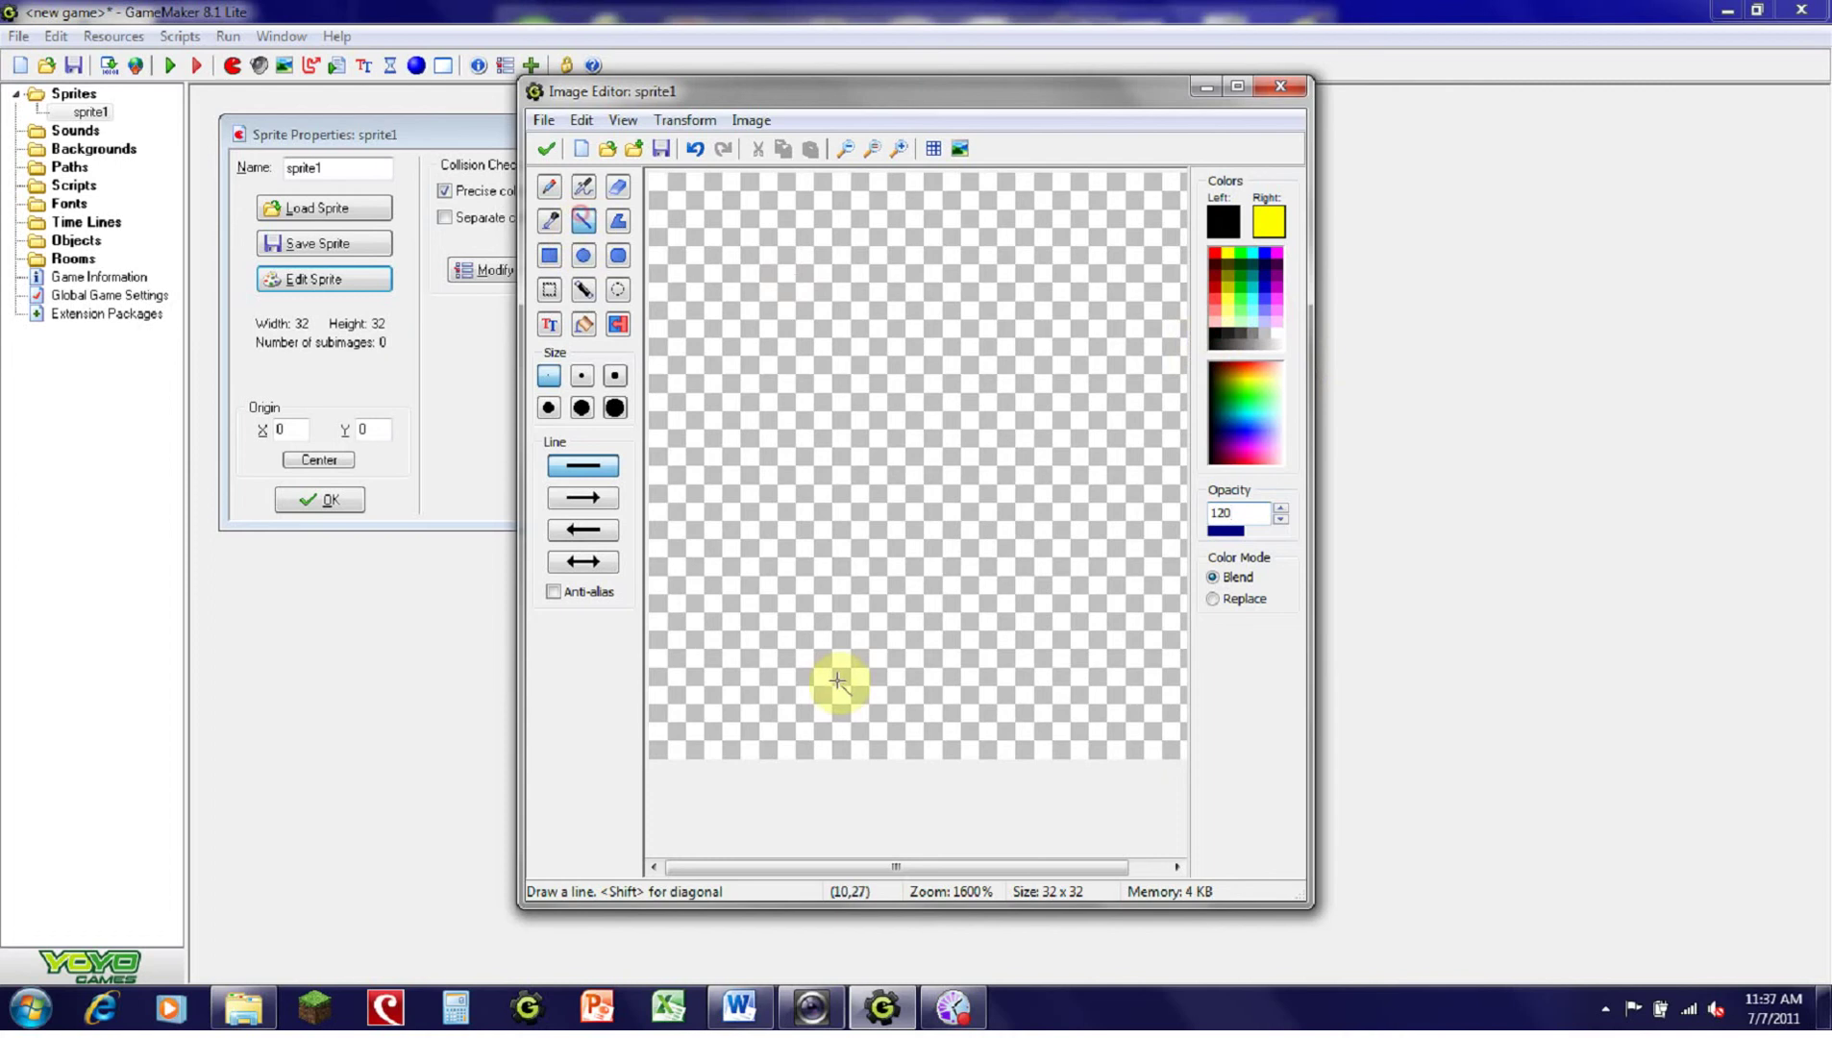
Step: Draw a ghost-shaped outline about 18 pixels wide and 32 pixels high with a zigzag bottom edge, and flood fill it with semi-transparent black
mouse_move(751, 755)
left_mouse_down()
mouse_move(762, 231)
mouse_move(838, 181)
mouse_move(1071, 176)
mouse_move(1007, 179)
mouse_move(1055, 229)
mouse_move(1075, 343)
mouse_move(1065, 781)
left_mouse_up()
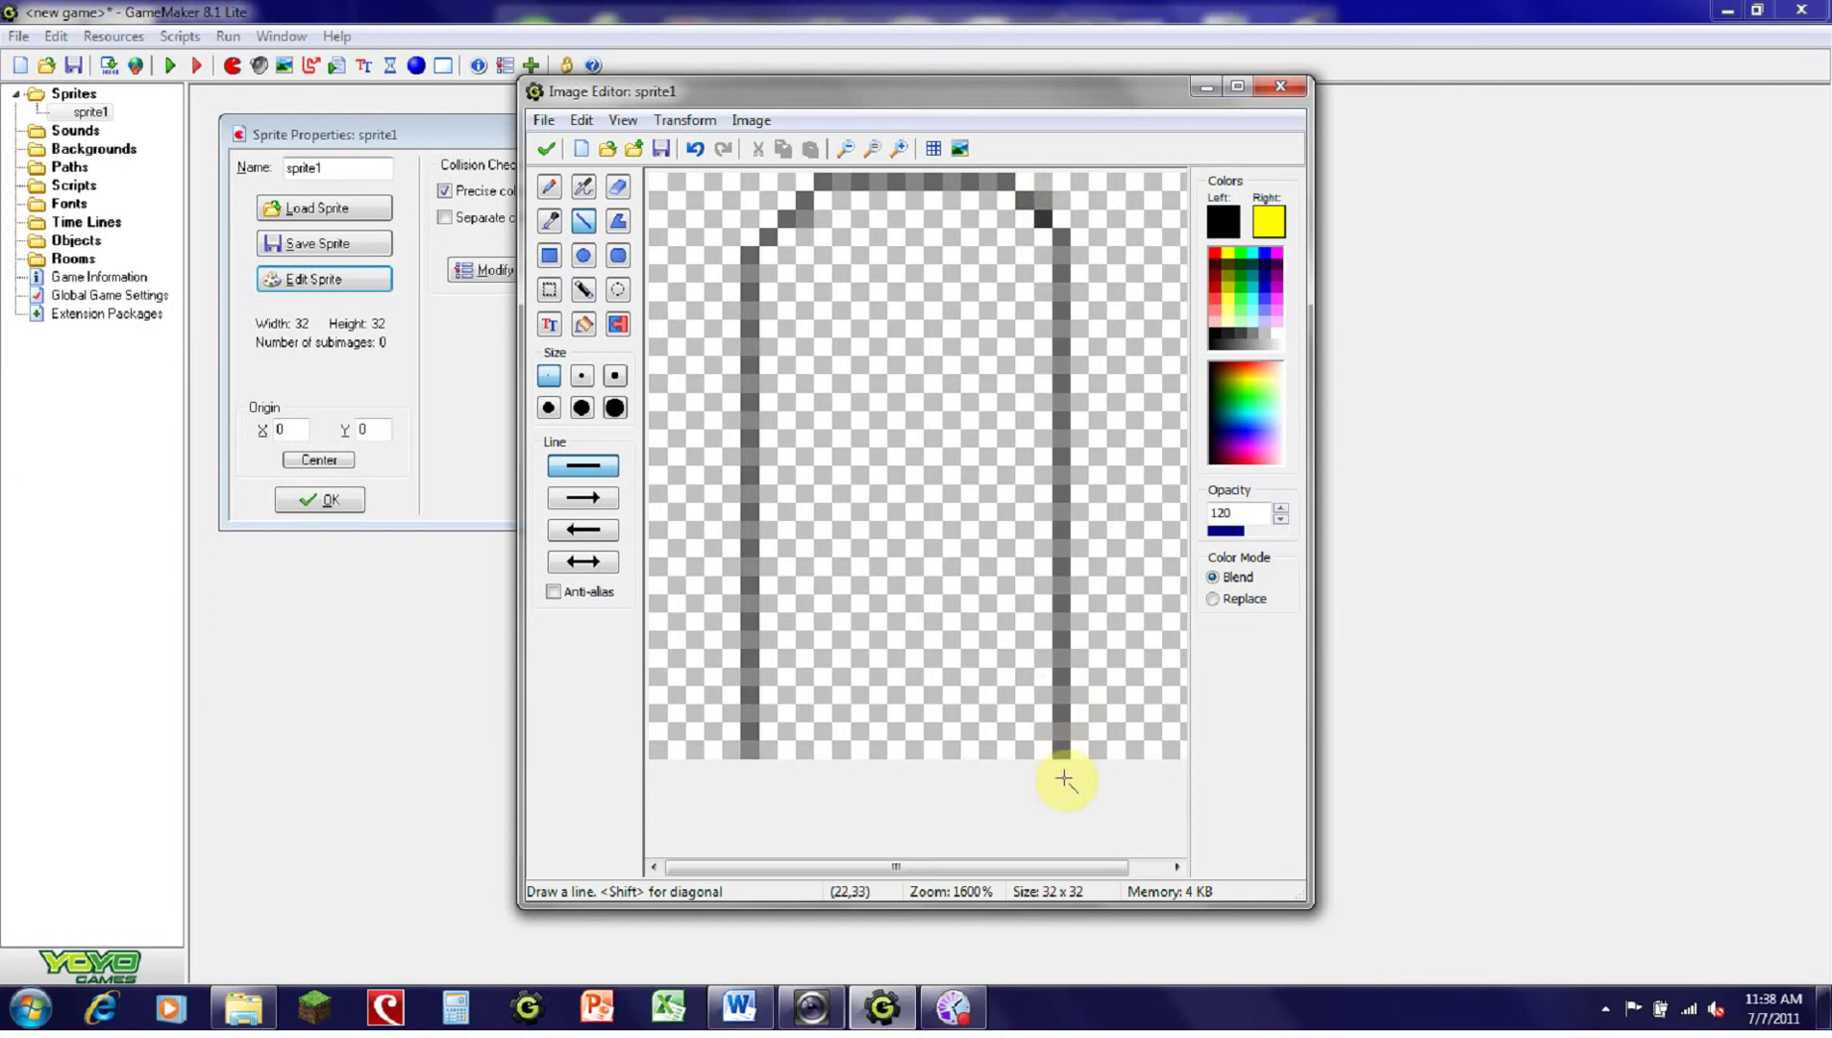
mouse_move(766, 748)
left_mouse_down()
mouse_move(802, 703)
mouse_move(880, 759)
mouse_move(928, 692)
mouse_move(1046, 750)
left_mouse_up()
left_click(584, 290)
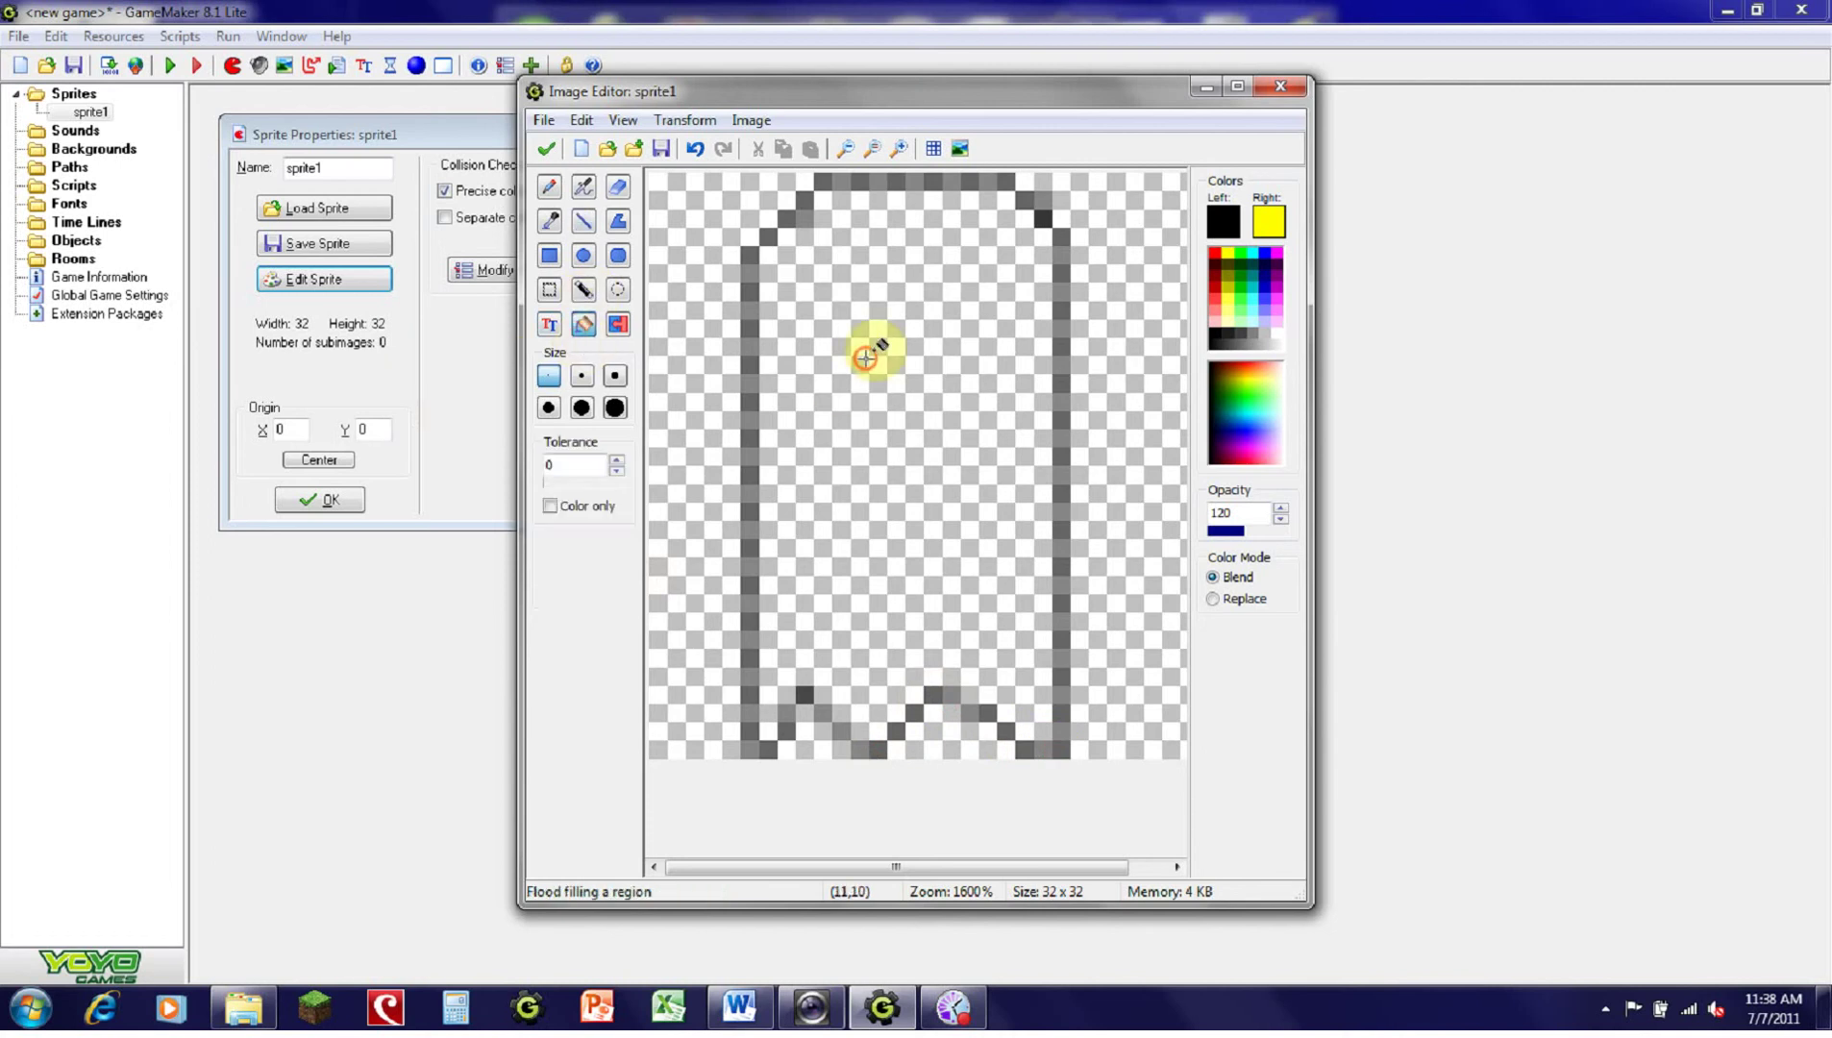
left_click(871, 348)
left_click(1033, 229)
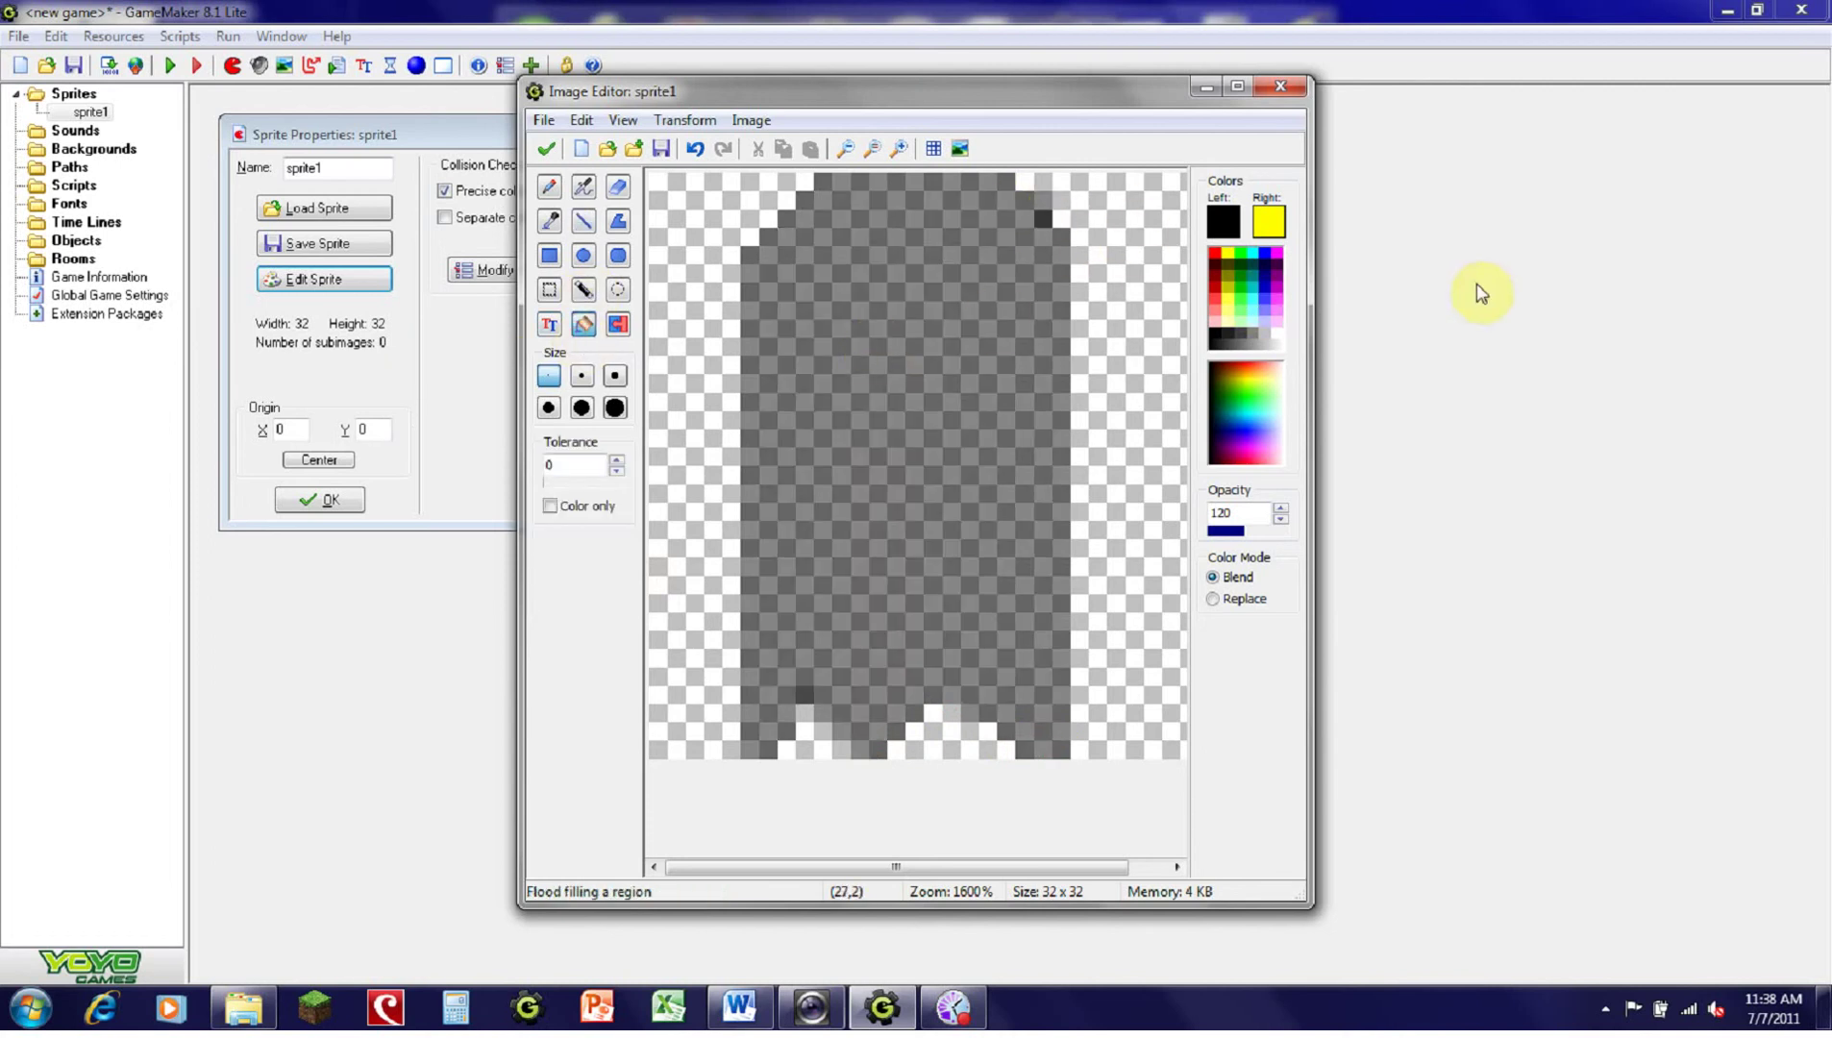
Step: Set the left color to red and draw two vertical line eyes about 5 pixels tall on the ghost's upper part
left_click(1215, 253)
left_click(584, 221)
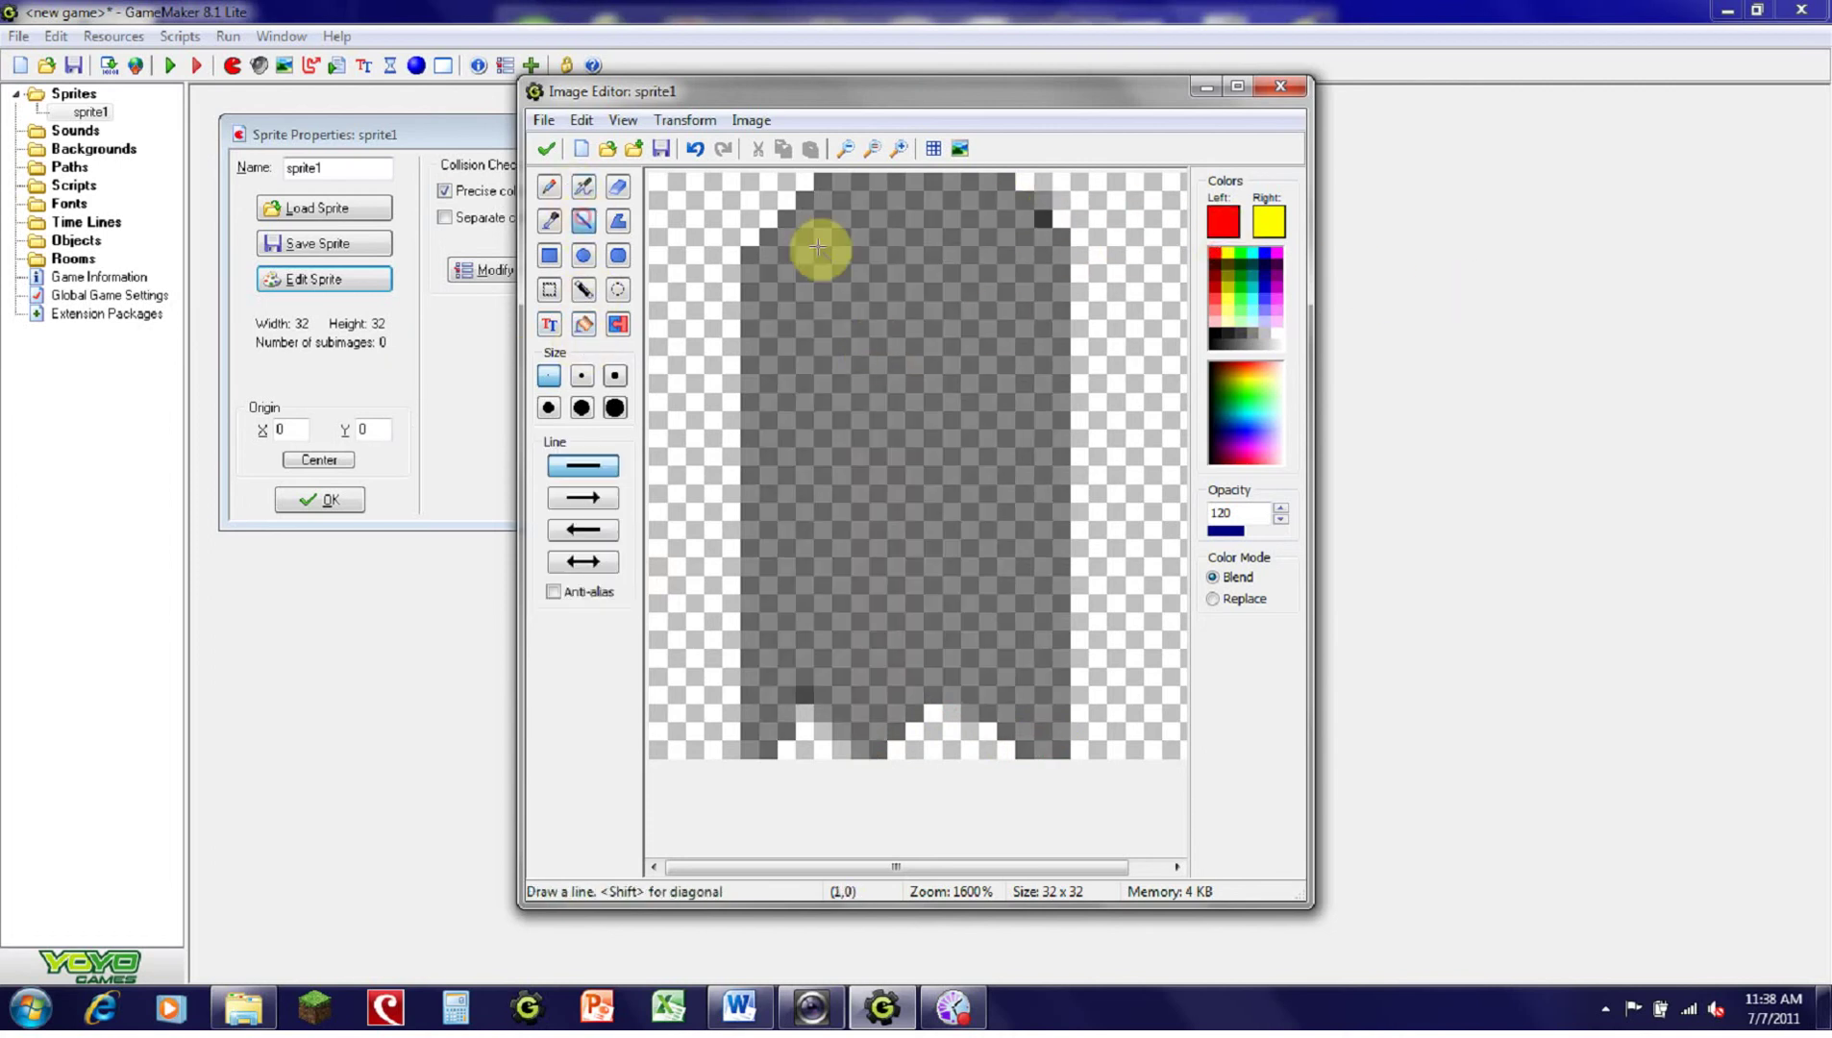
left_click_drag(839, 248, 843, 329)
left_click_drag(987, 250, 988, 332)
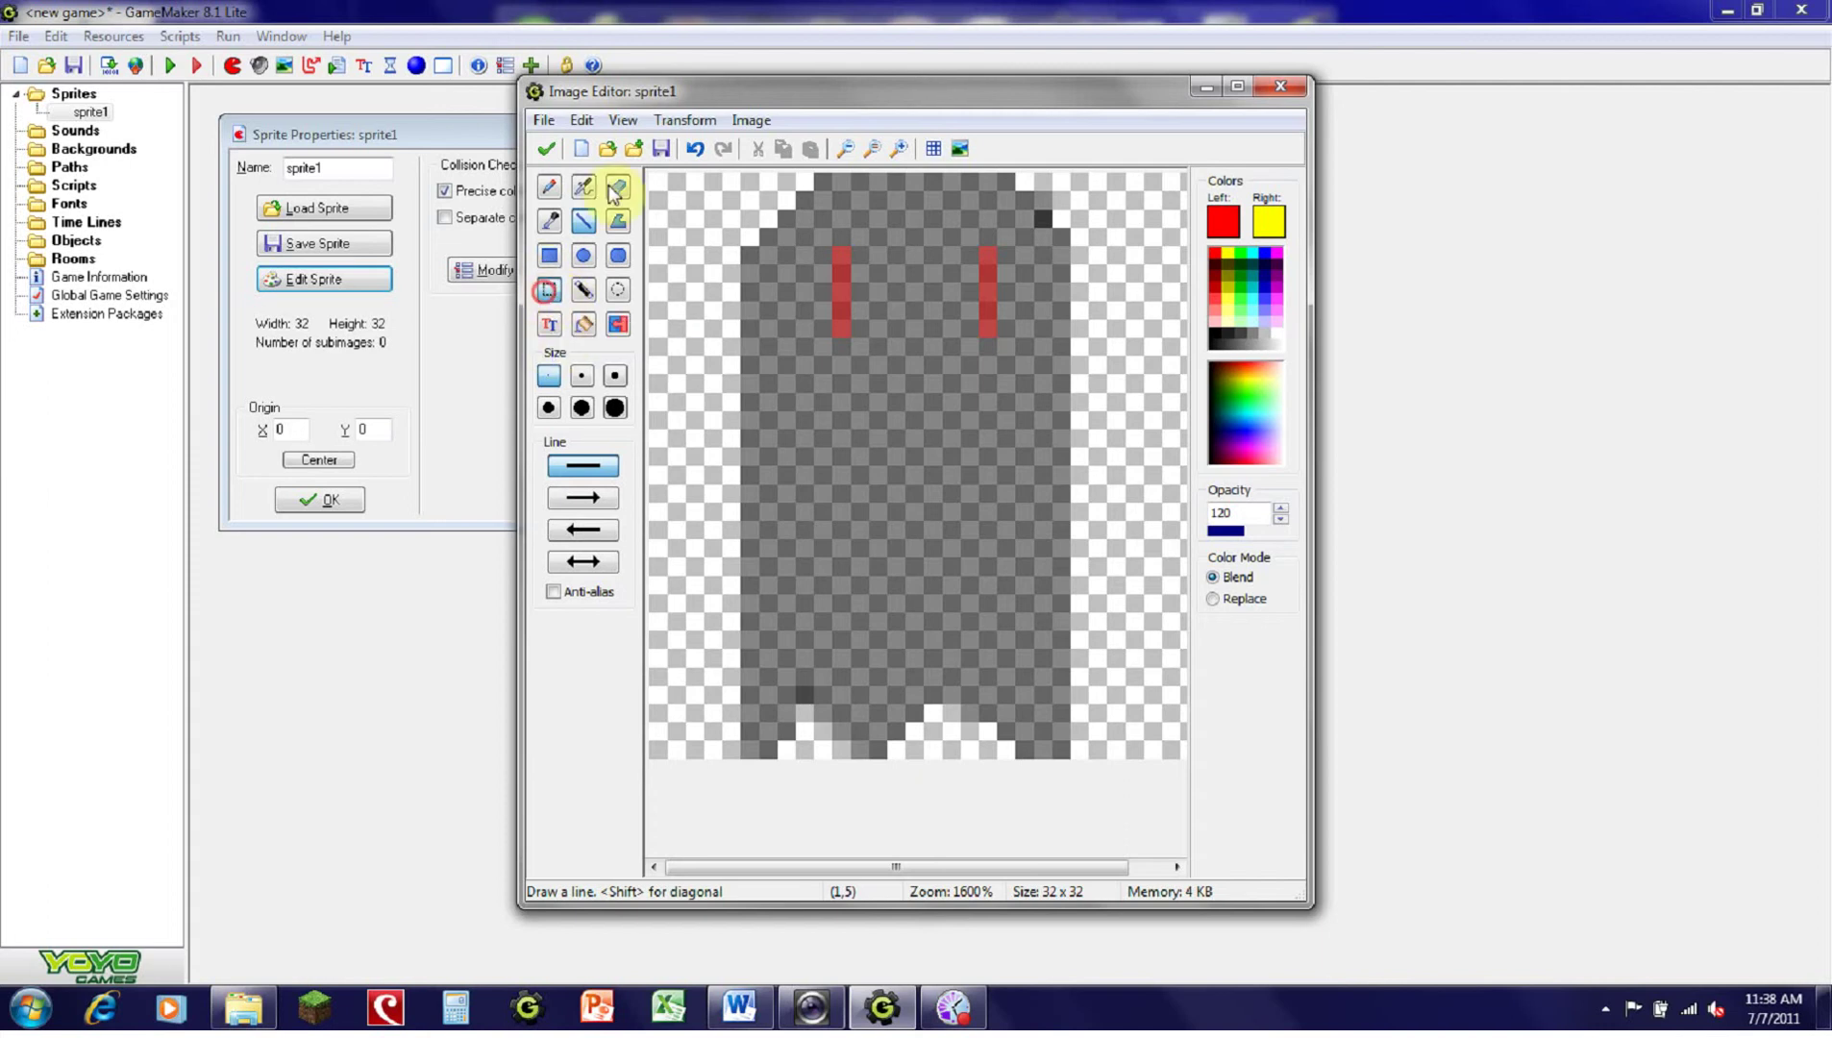
Step: Select the whole canvas and delete the ghost drawing
left_click_drag(651, 177, 1010, 606)
key("ctrl+z")
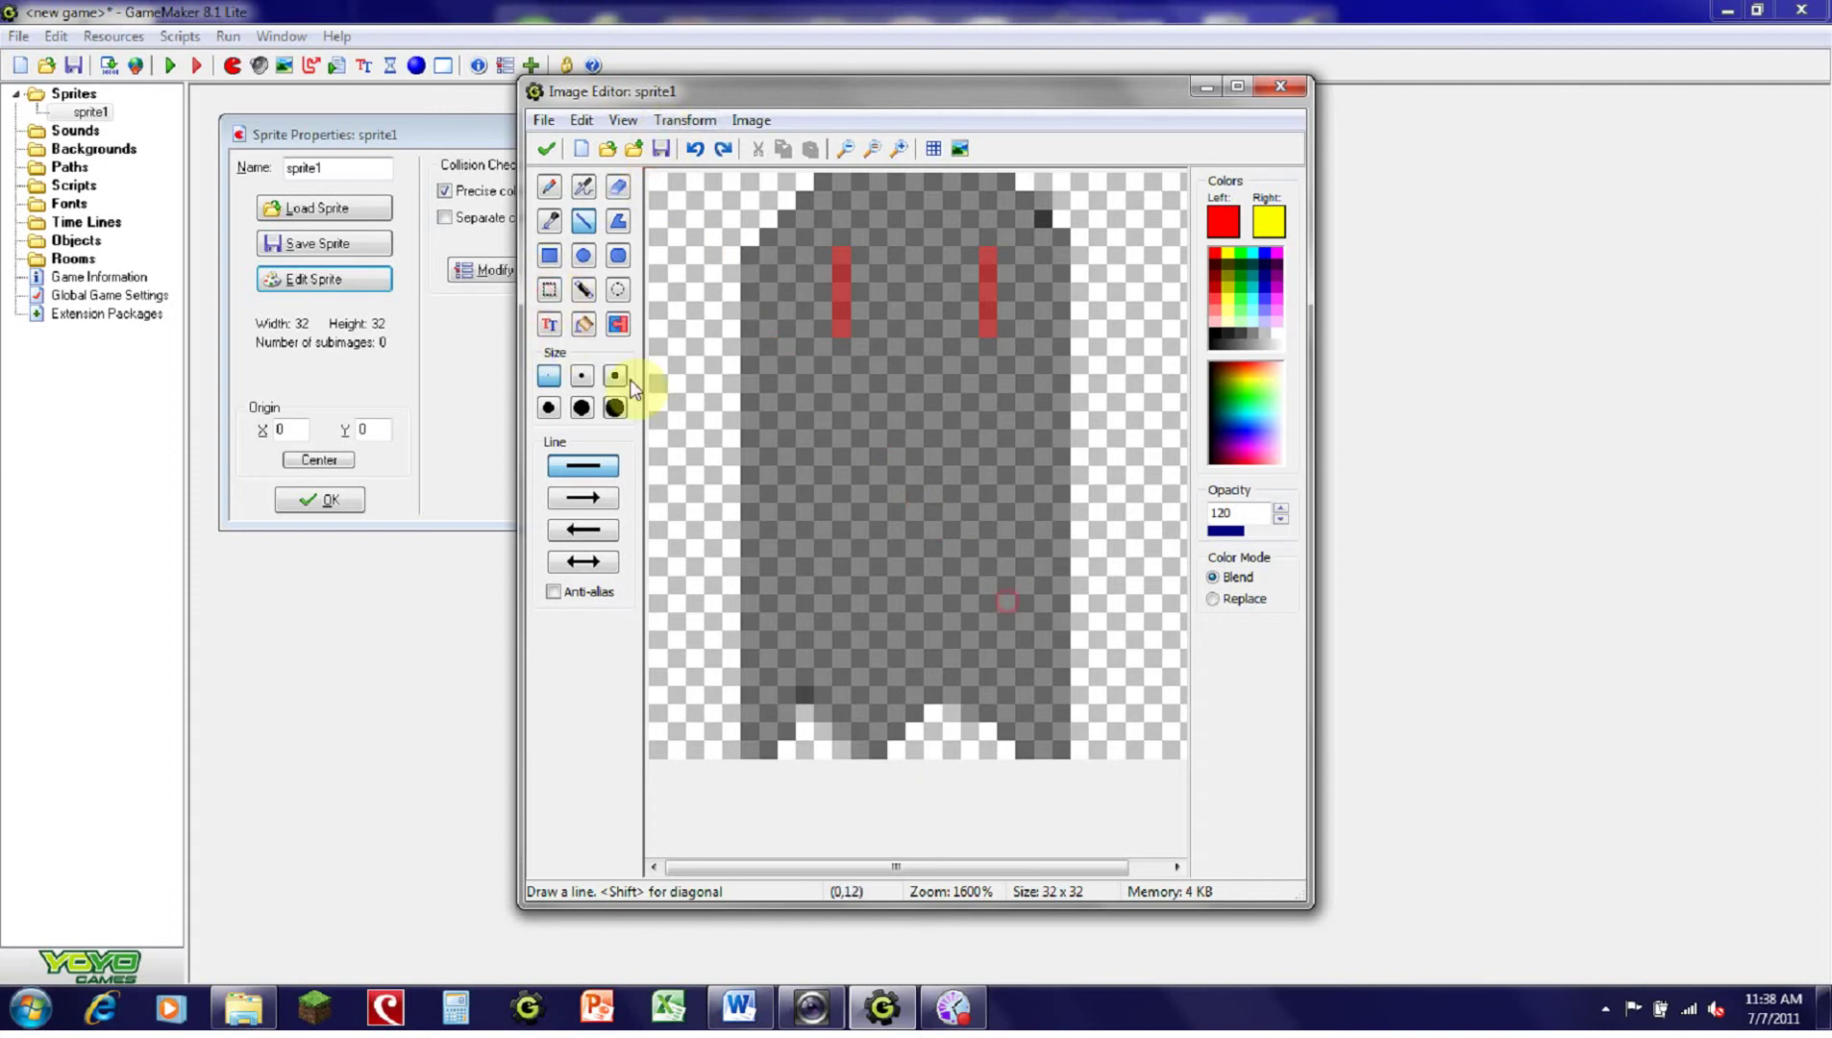
left_click(549, 324)
left_click(554, 289)
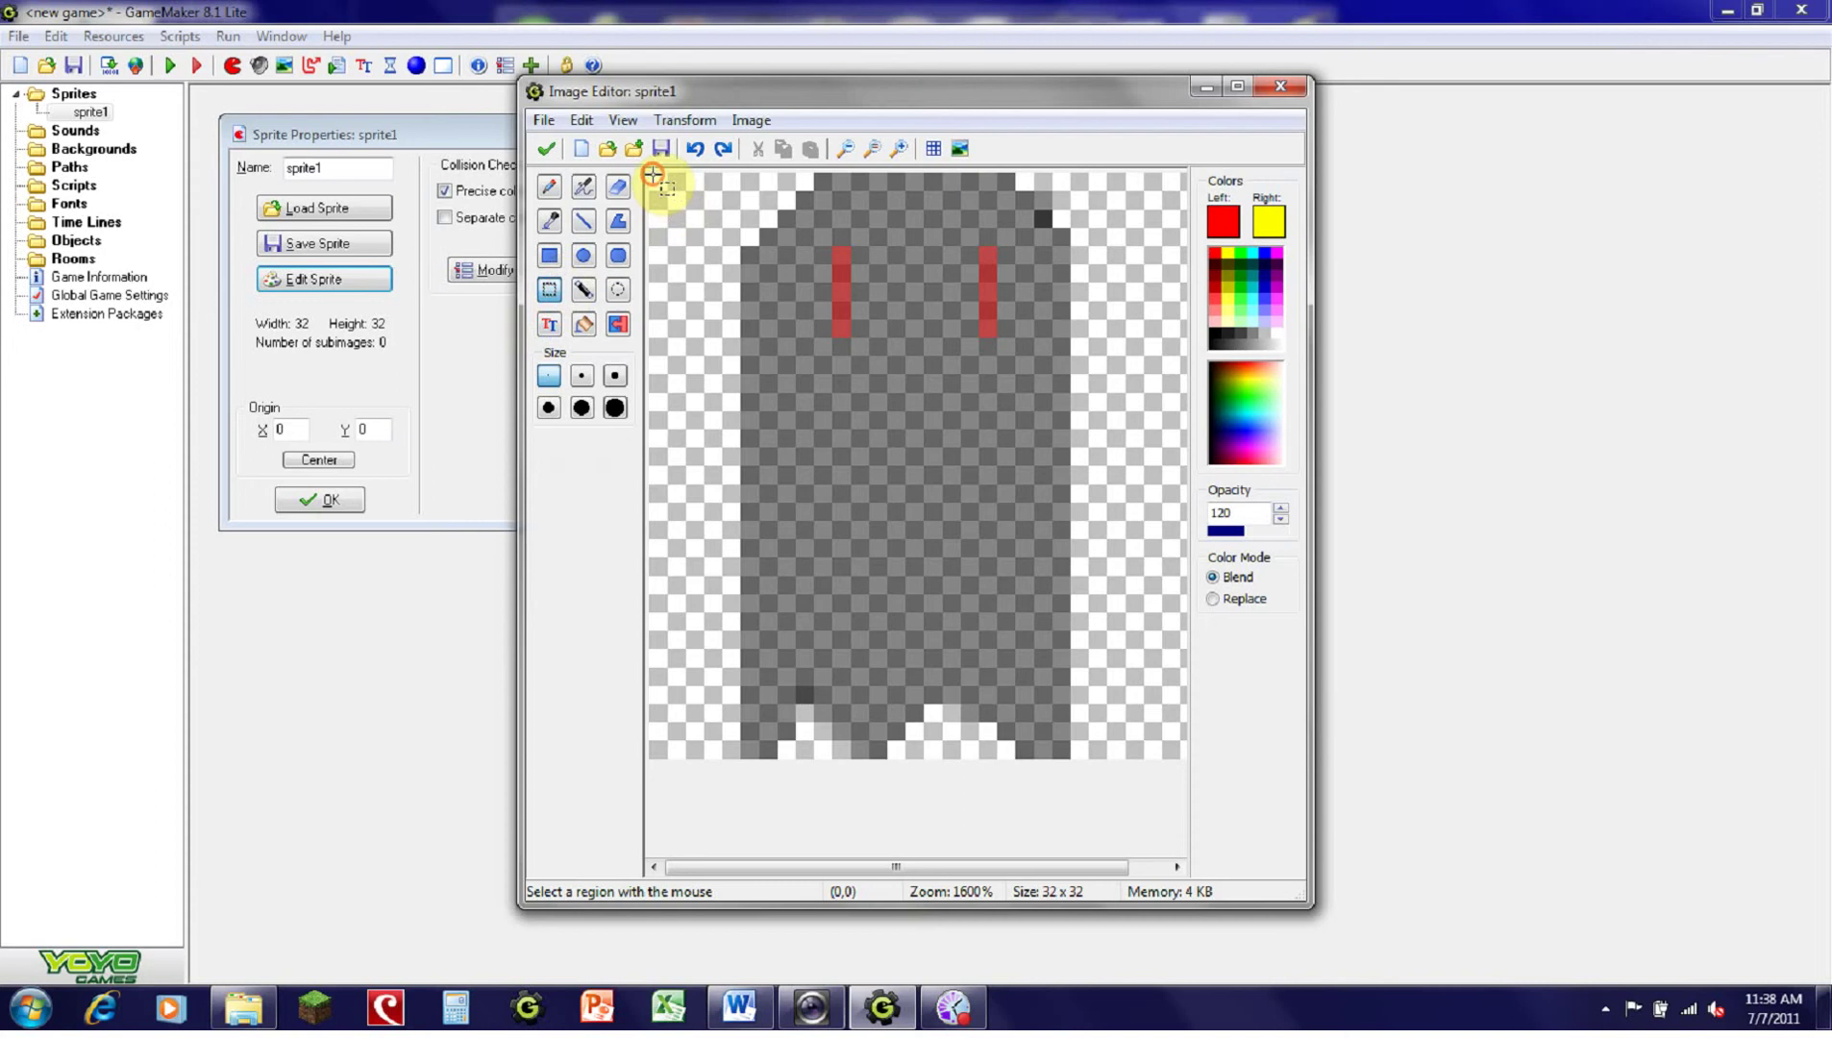
left_click_drag(651, 176, 1264, 865)
key("Delete")
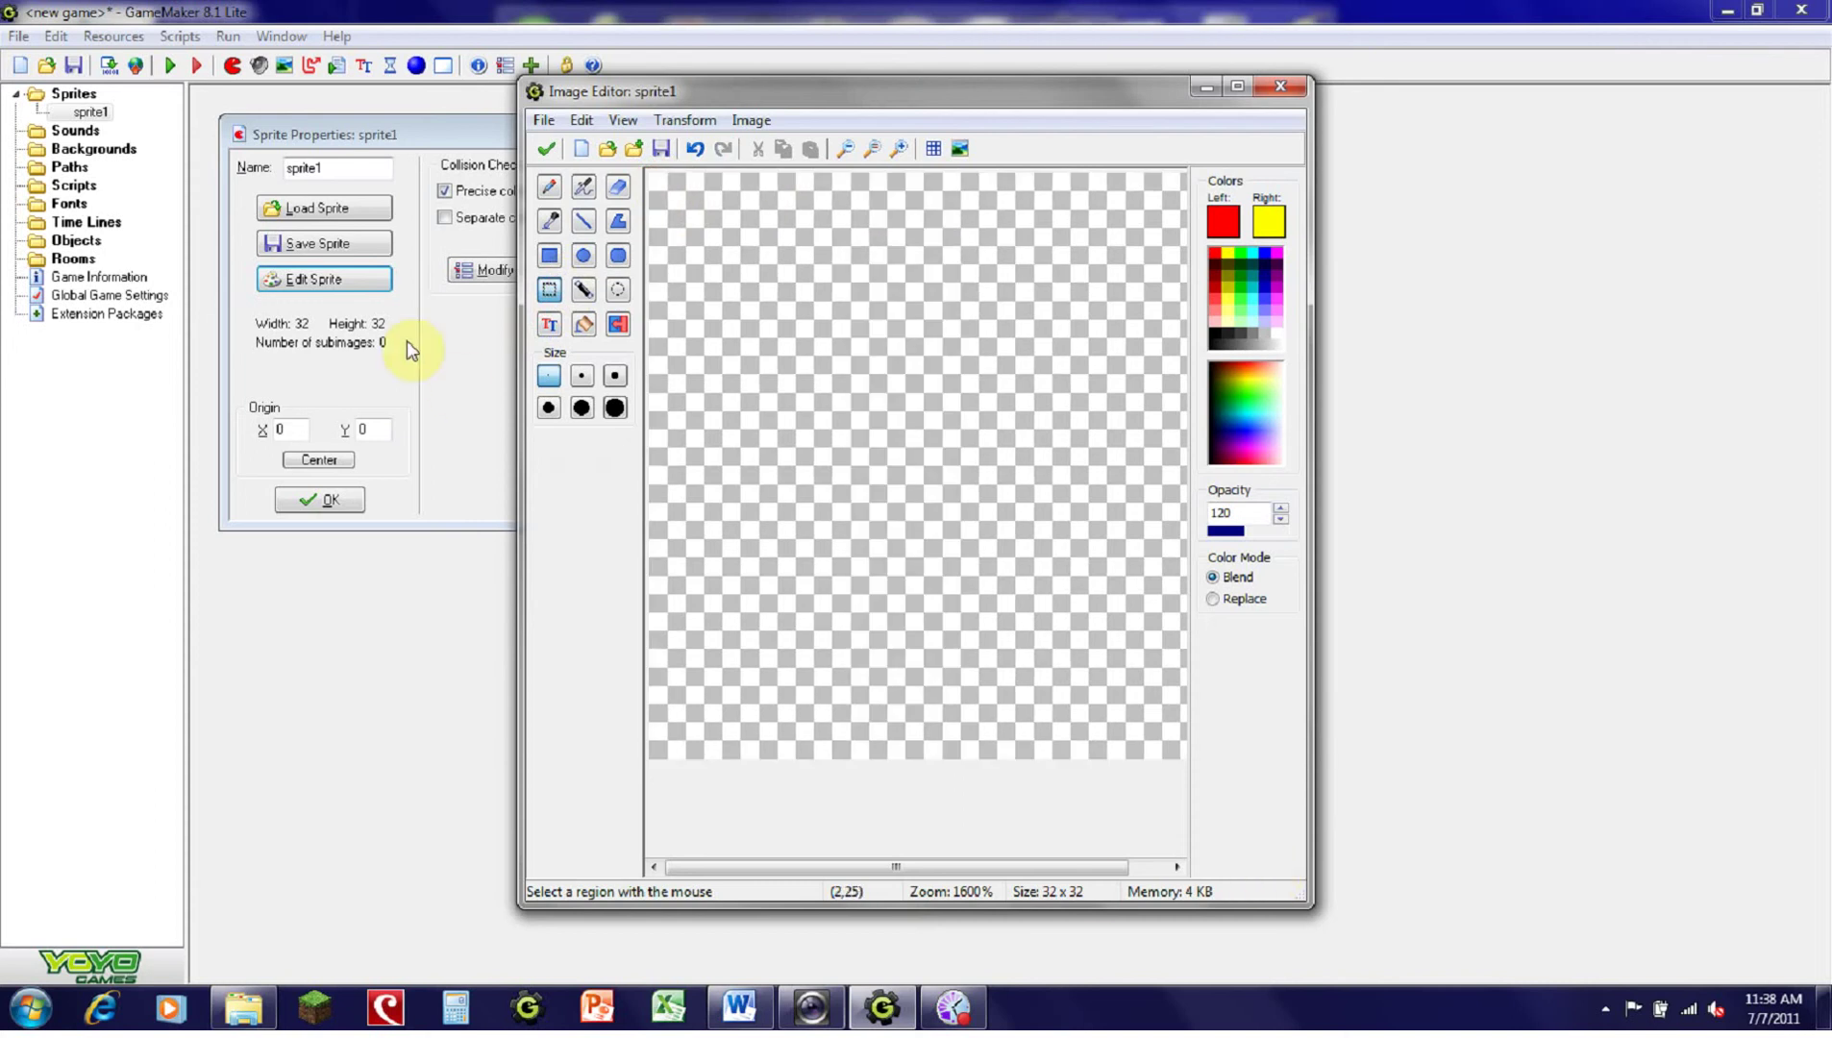
Step: Try a thick black diagonal line at opacity 120 with the Line tool, and undo it
left_click(582, 327)
left_click(582, 408)
left_click(592, 227)
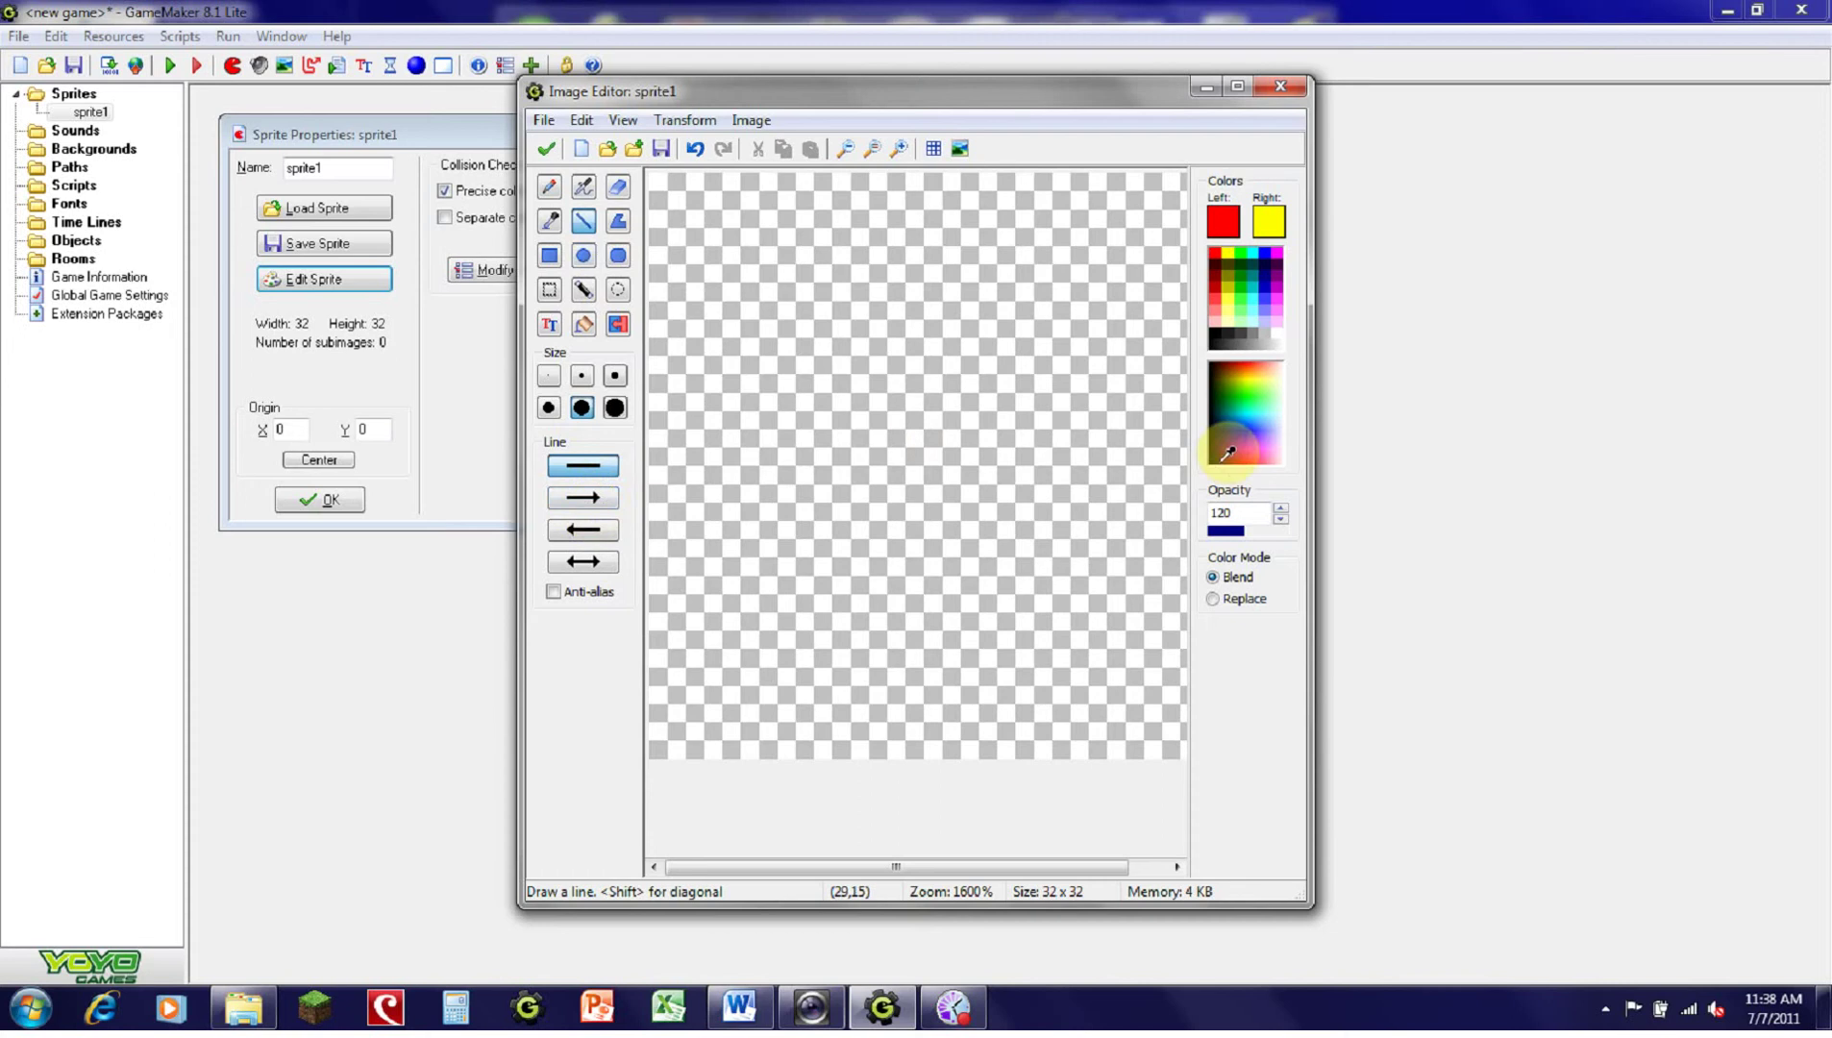
left_click(1216, 334)
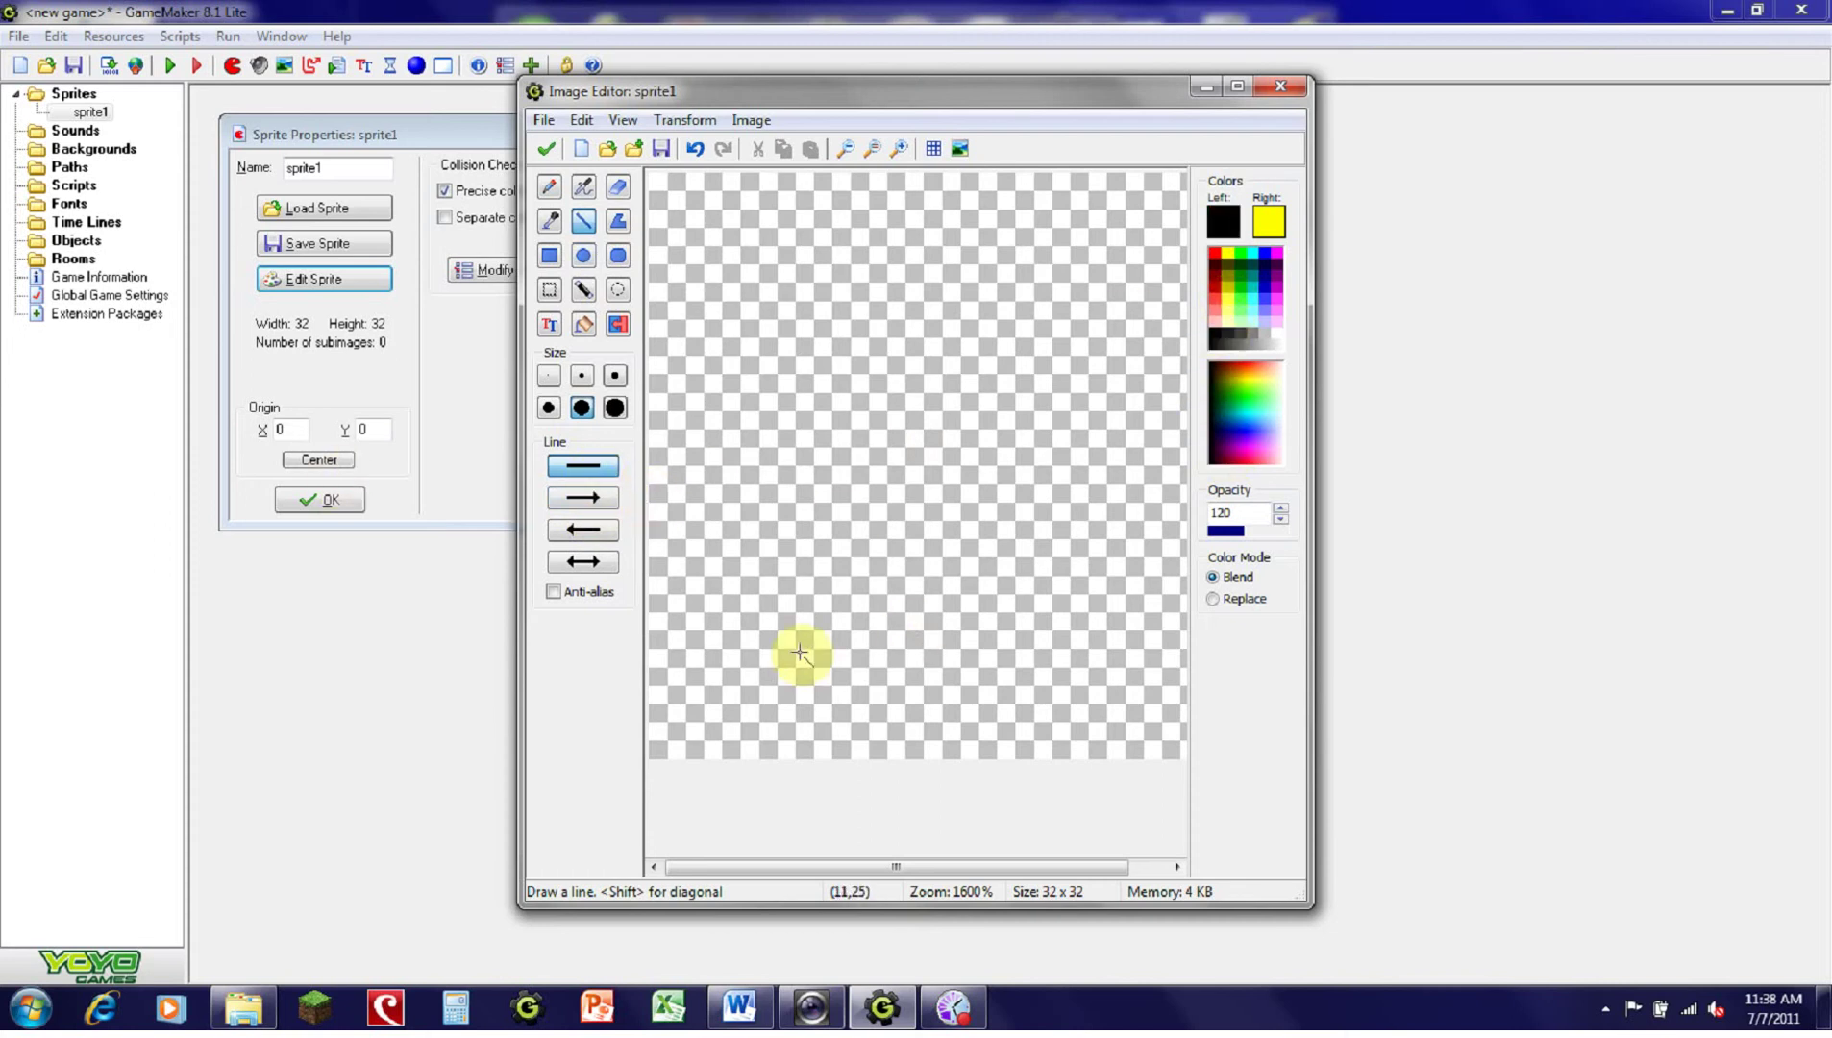
left_click_drag(727, 629, 924, 365)
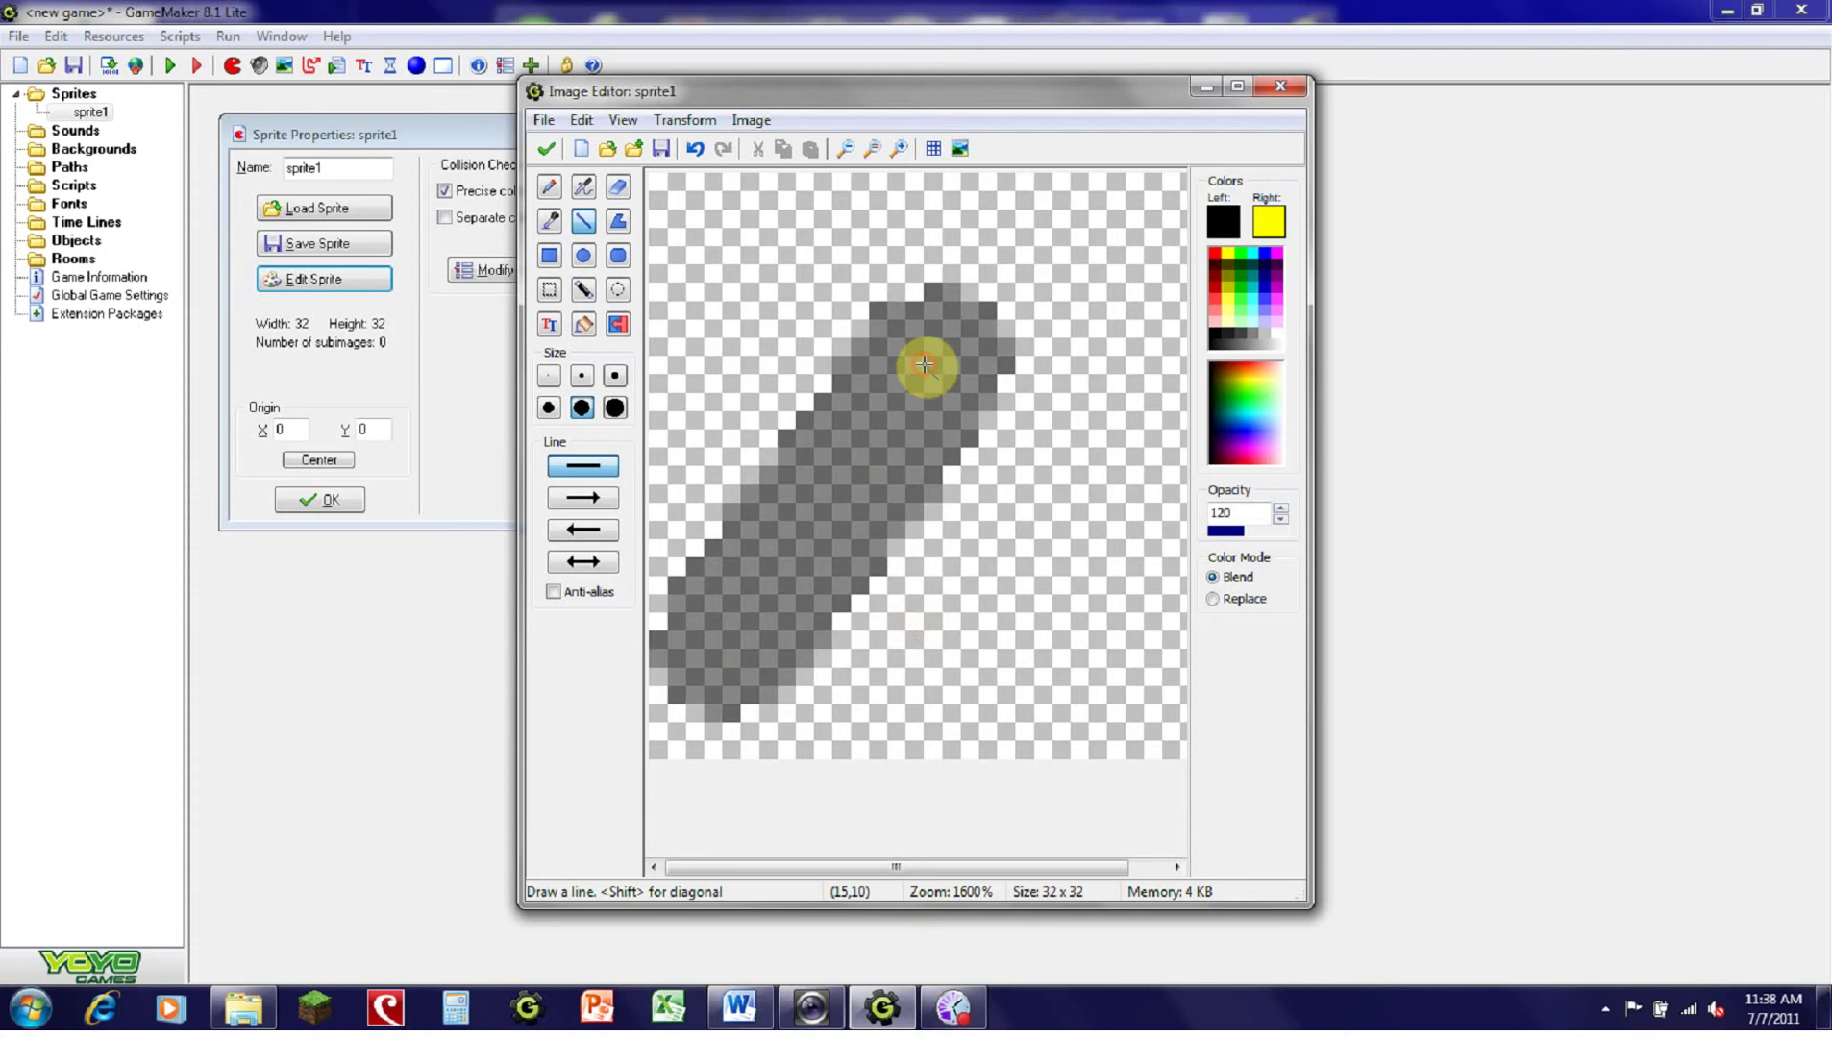
key("ctrl+z")
Step: Set the opacity to 255 and try a thick and a thin black diagonal line, undoing both
left_click(548, 375)
left_click(1252, 510)
type("255")
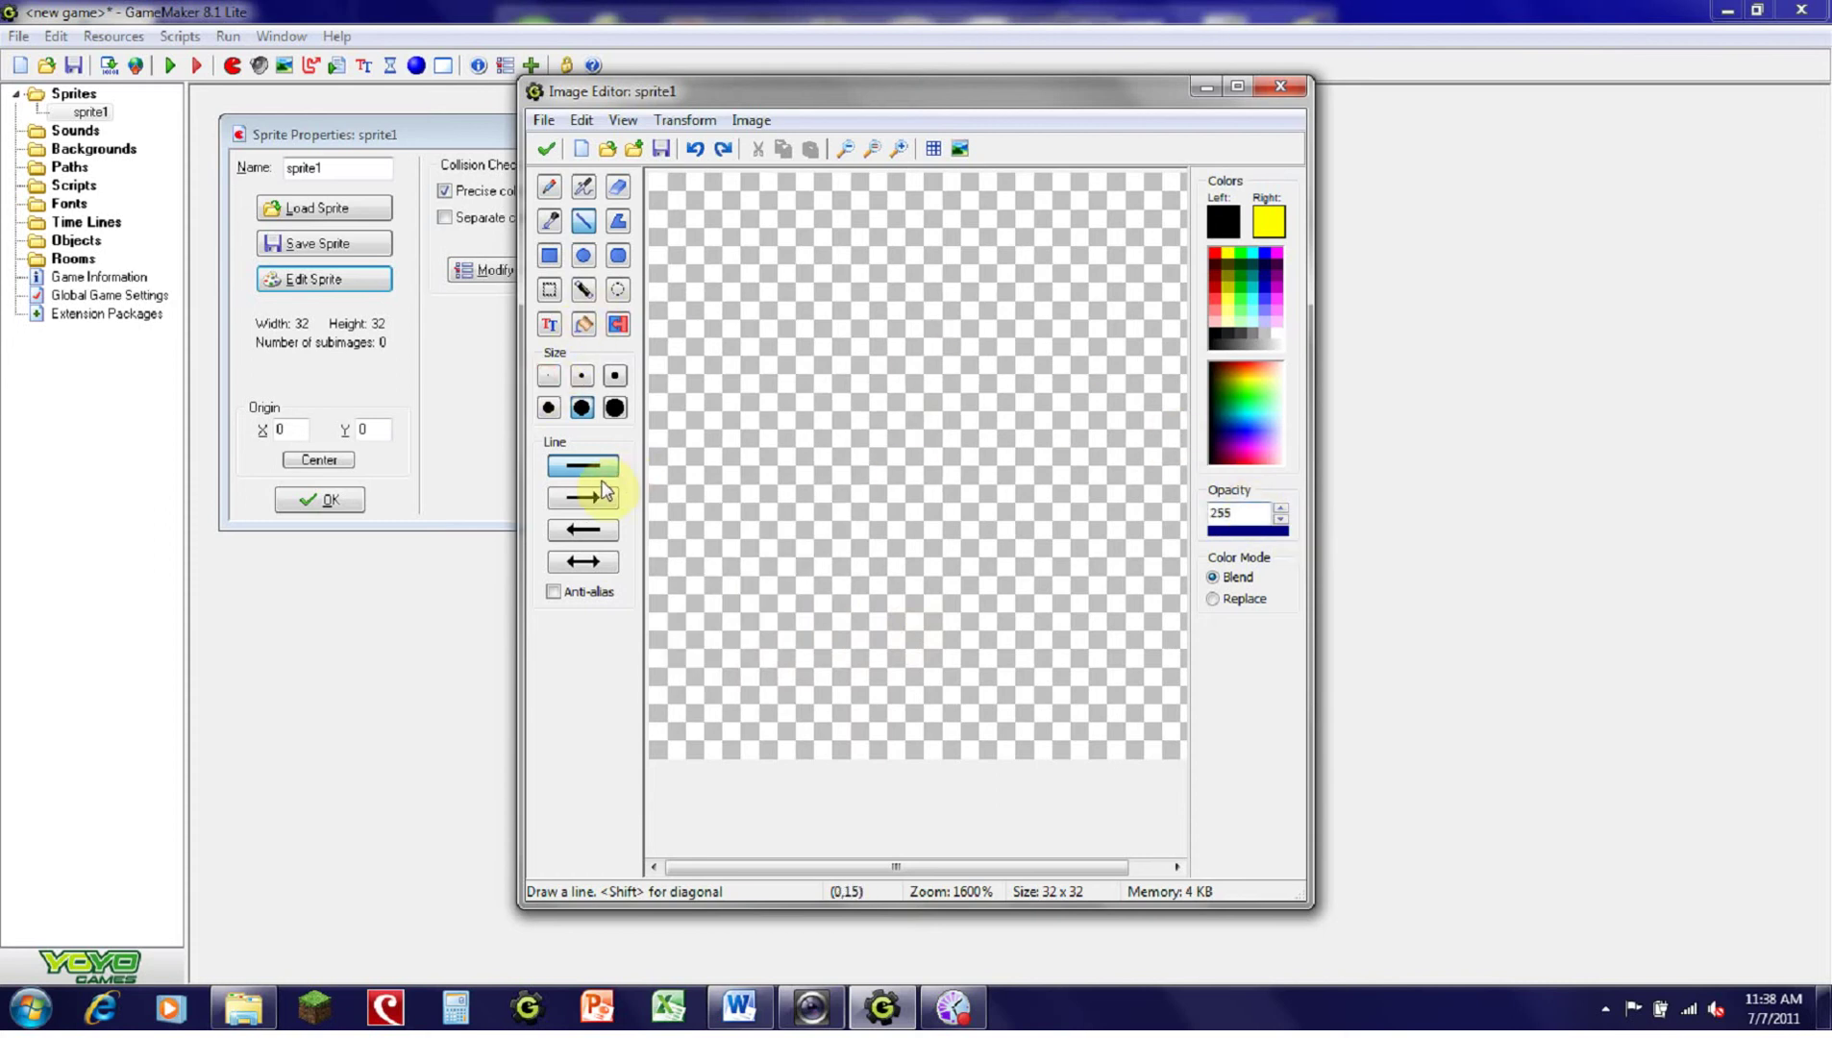
left_click_drag(688, 642, 924, 339)
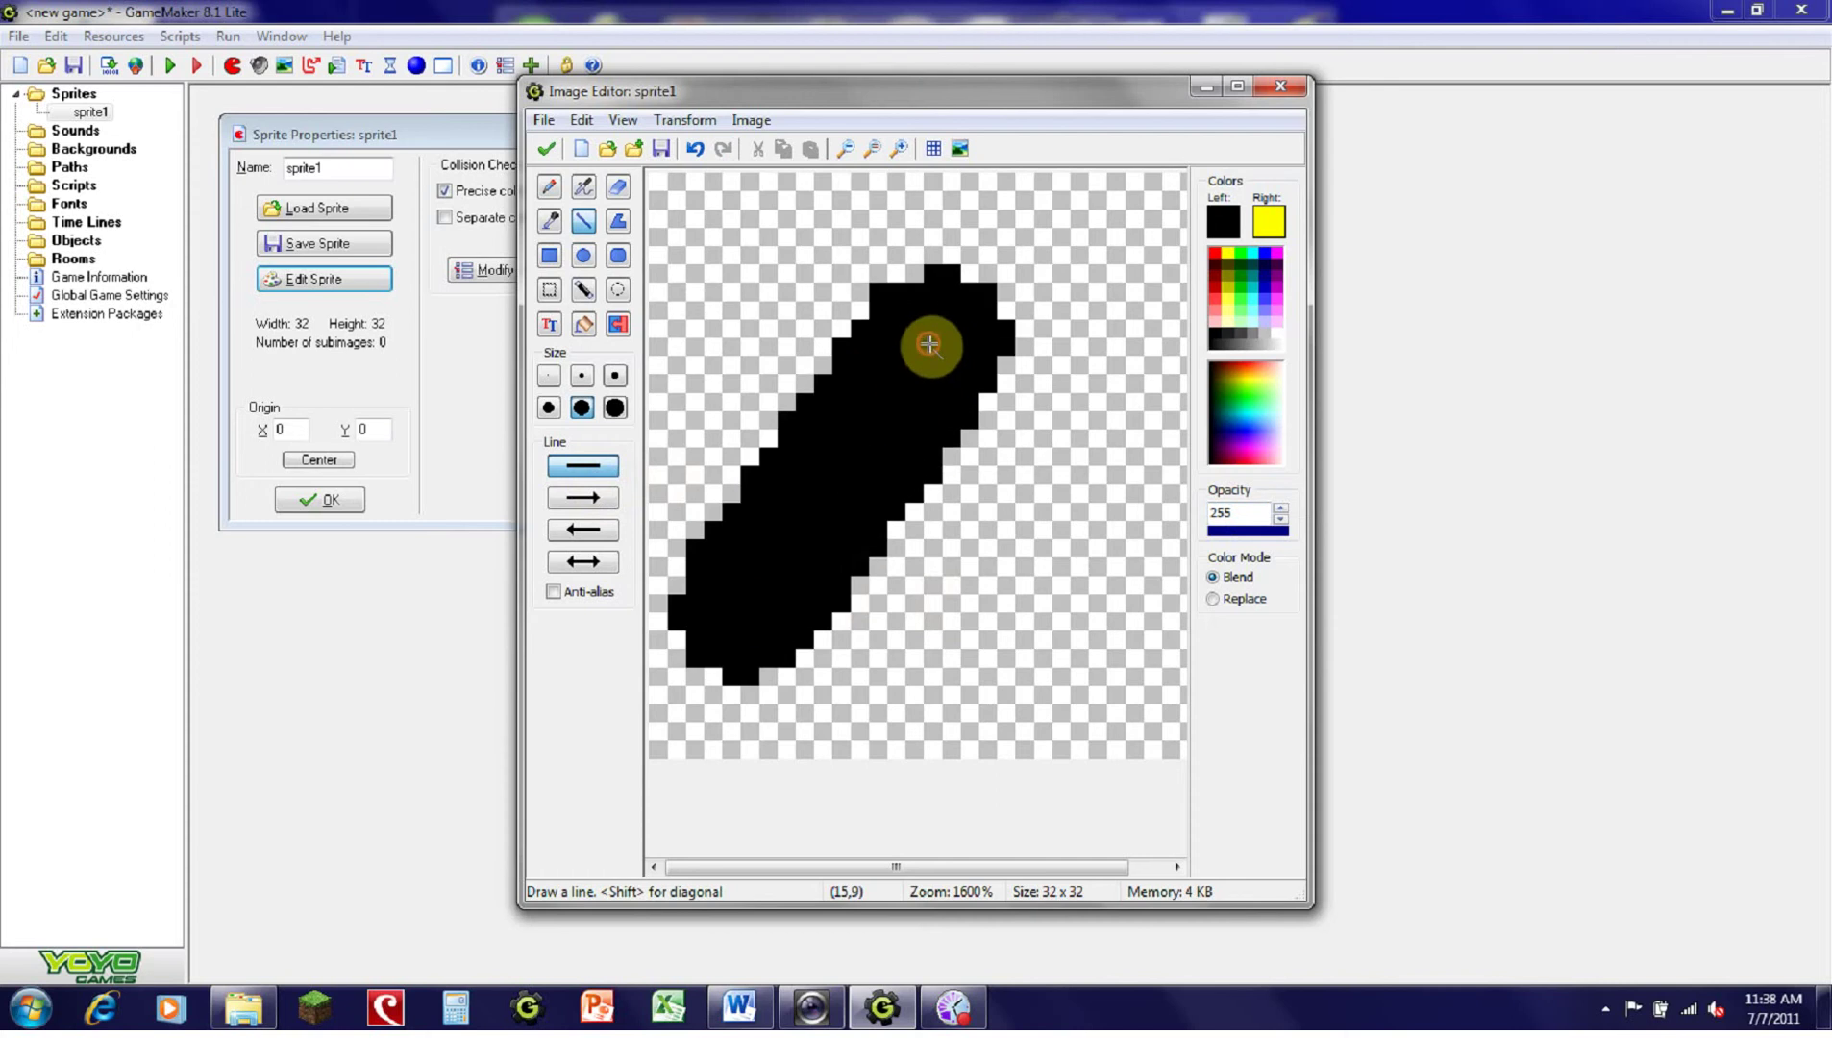
key("ctrl+z")
left_click(549, 375)
left_click_drag(841, 529, 1073, 274)
key("ctrl+z")
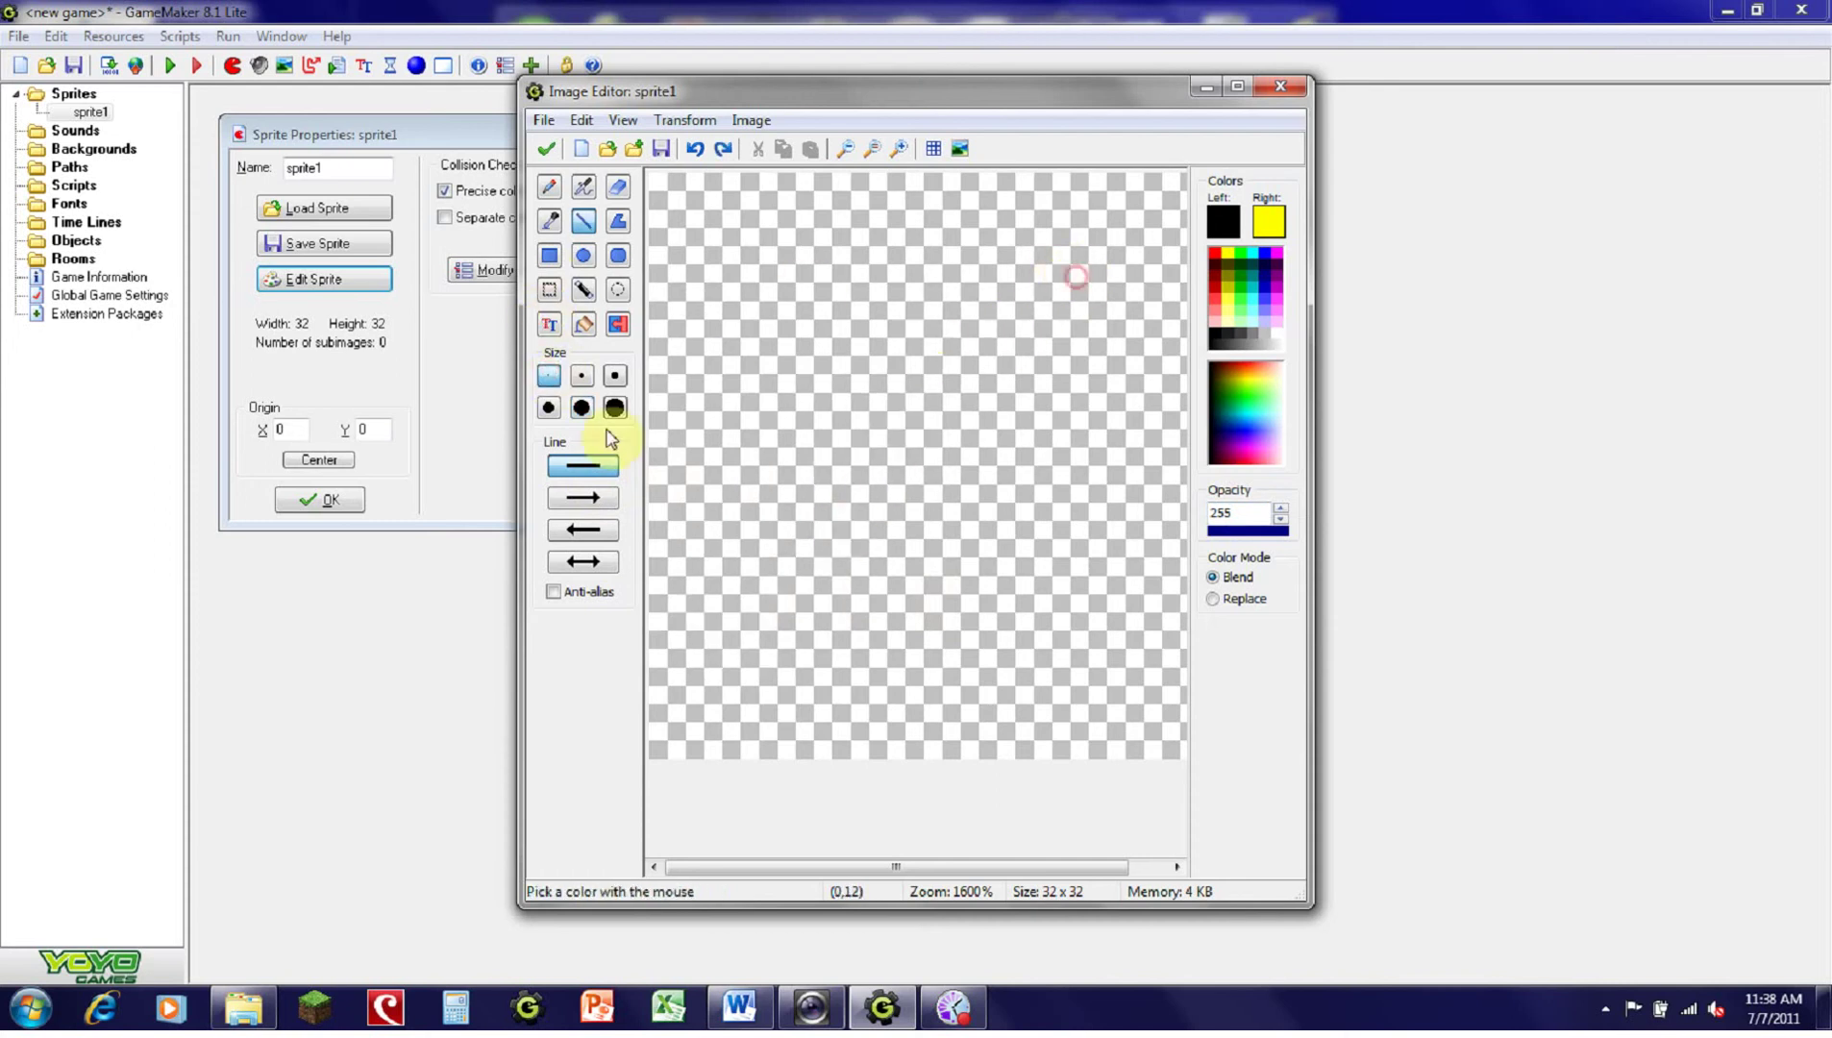
Step: Try a black diagonal line with an arrowhead at its end point, and remove it again
left_click(593, 507)
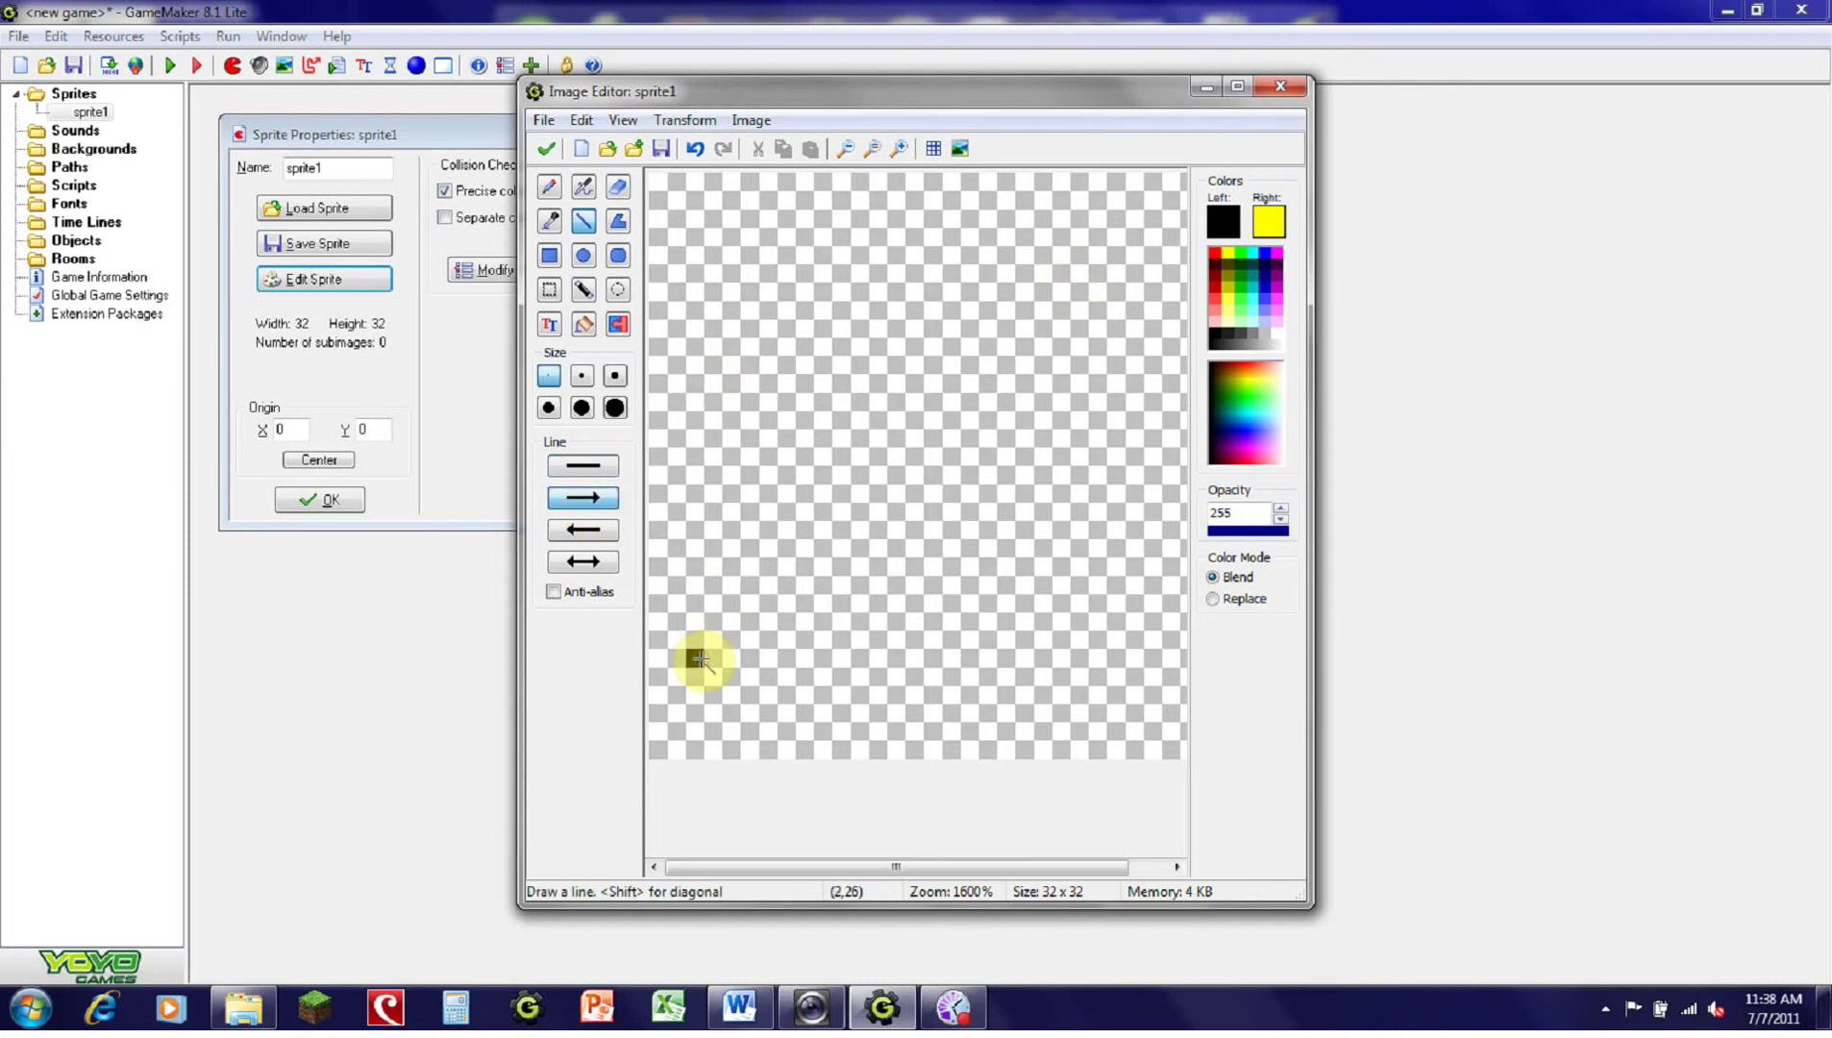
left_click_drag(701, 660, 1077, 280)
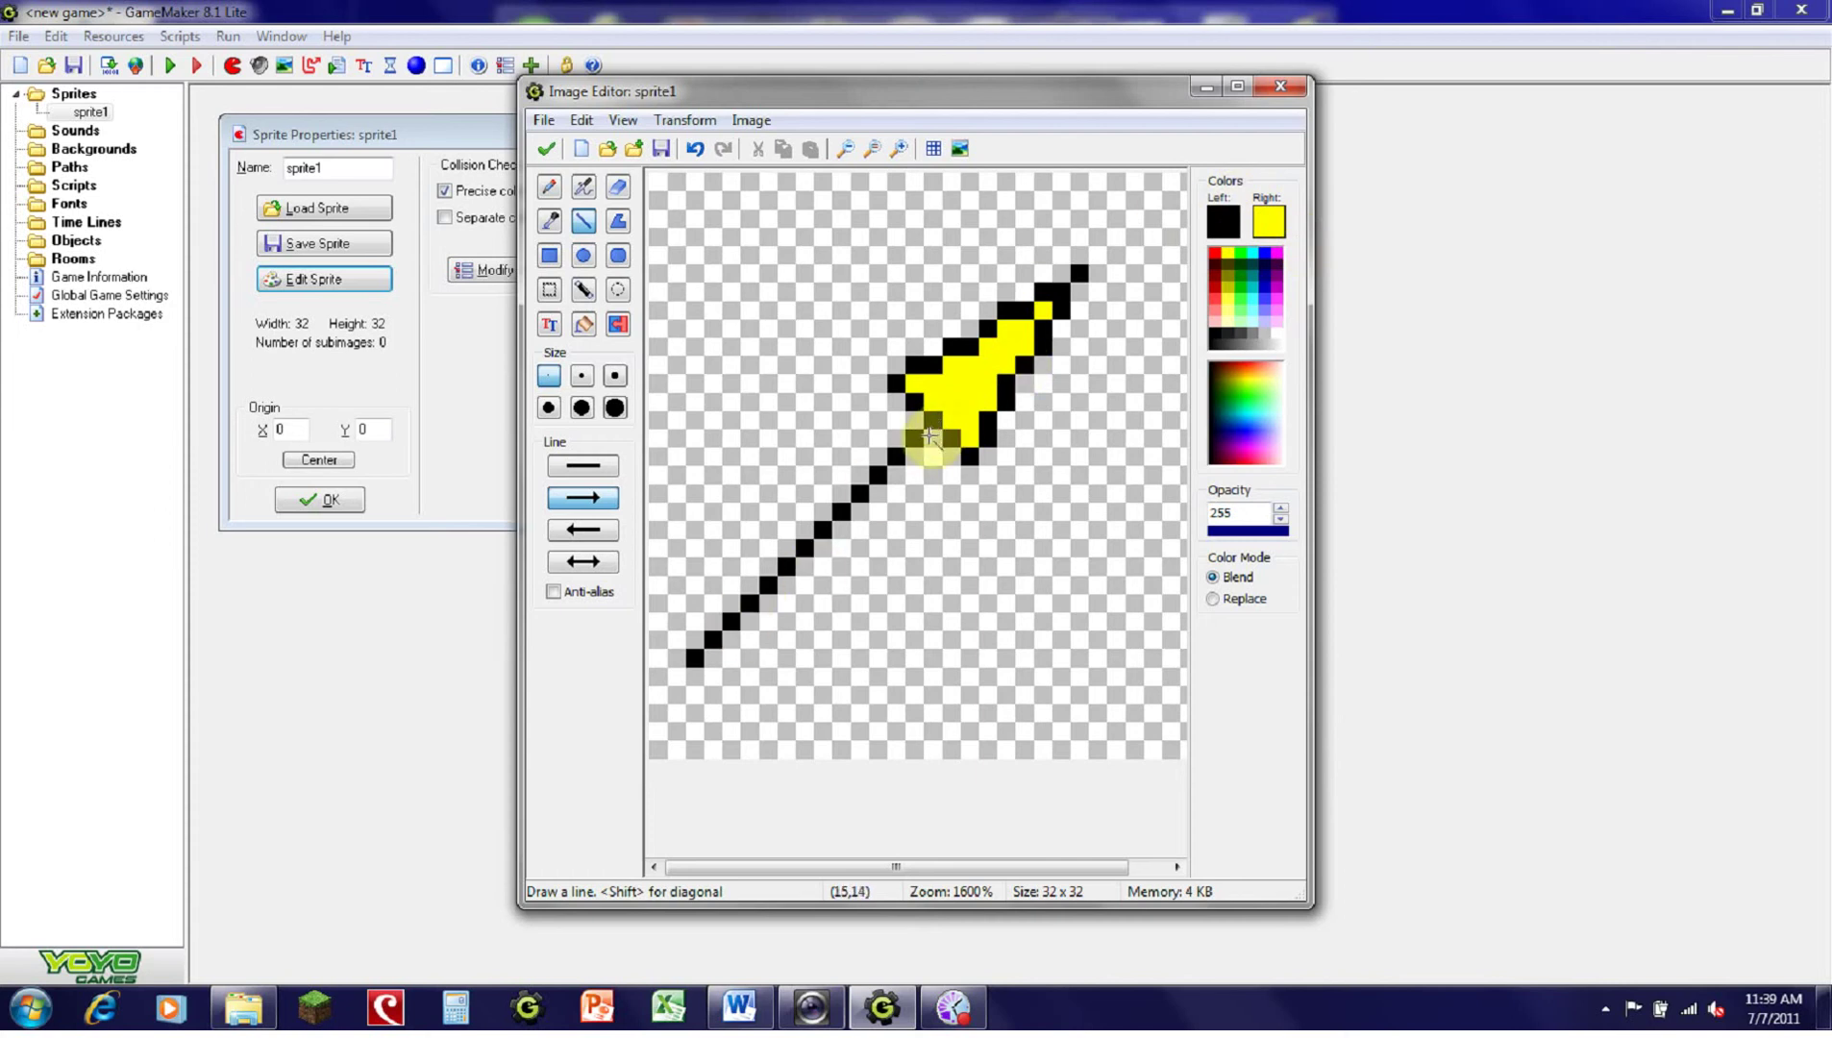
key("ctrl+z")
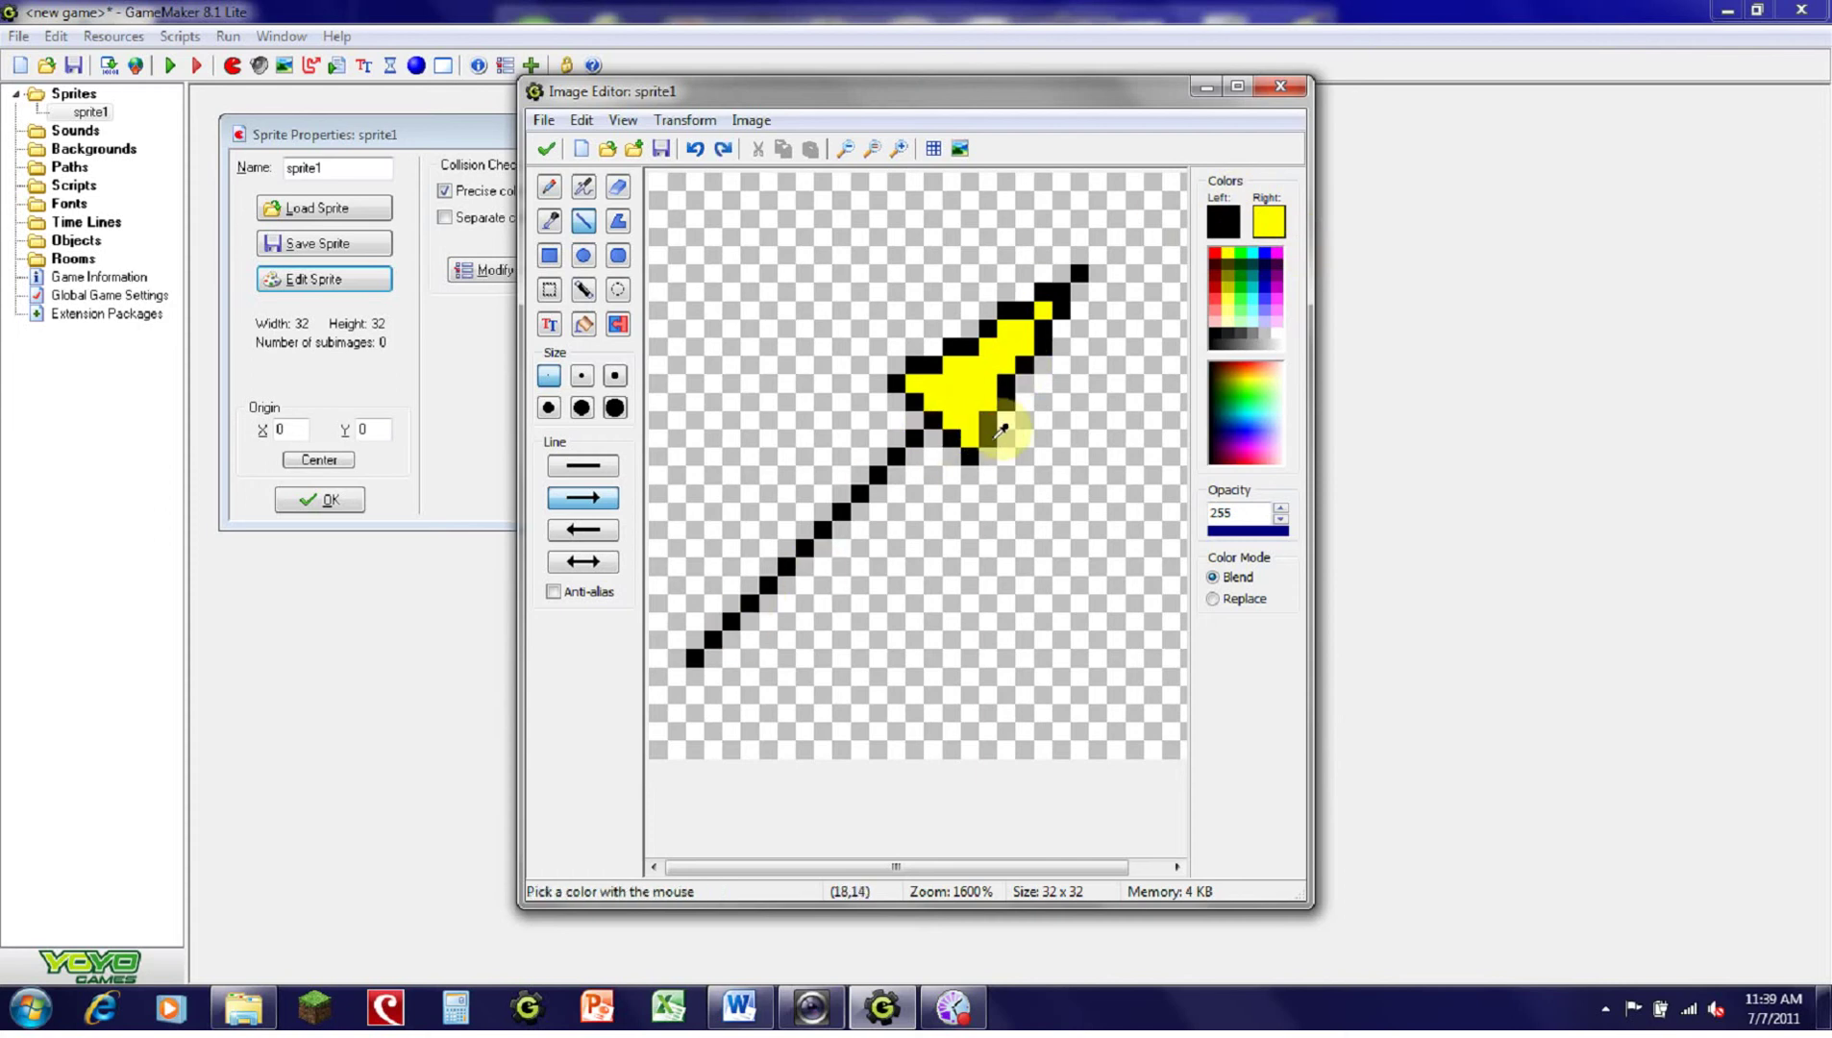
key("Delete")
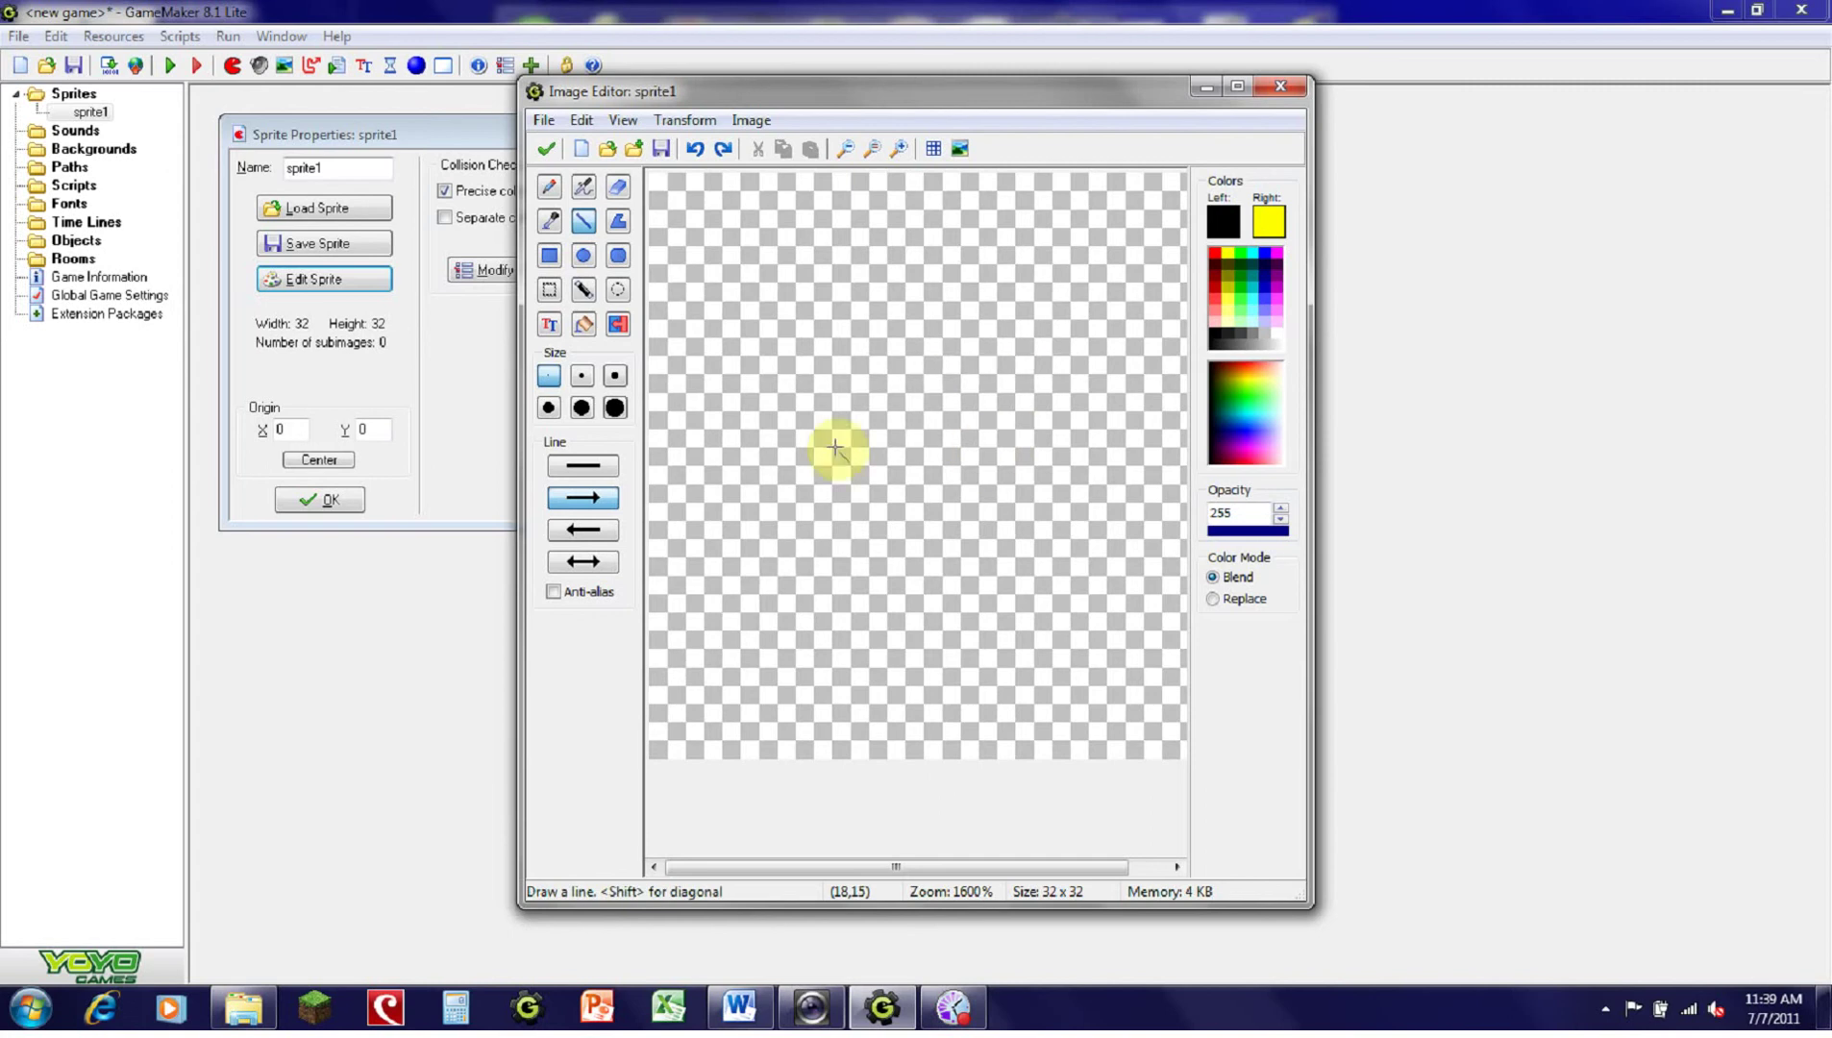
Step: Try two diagonal lines with an arrowhead at the start point, undoing each one
left_click(590, 537)
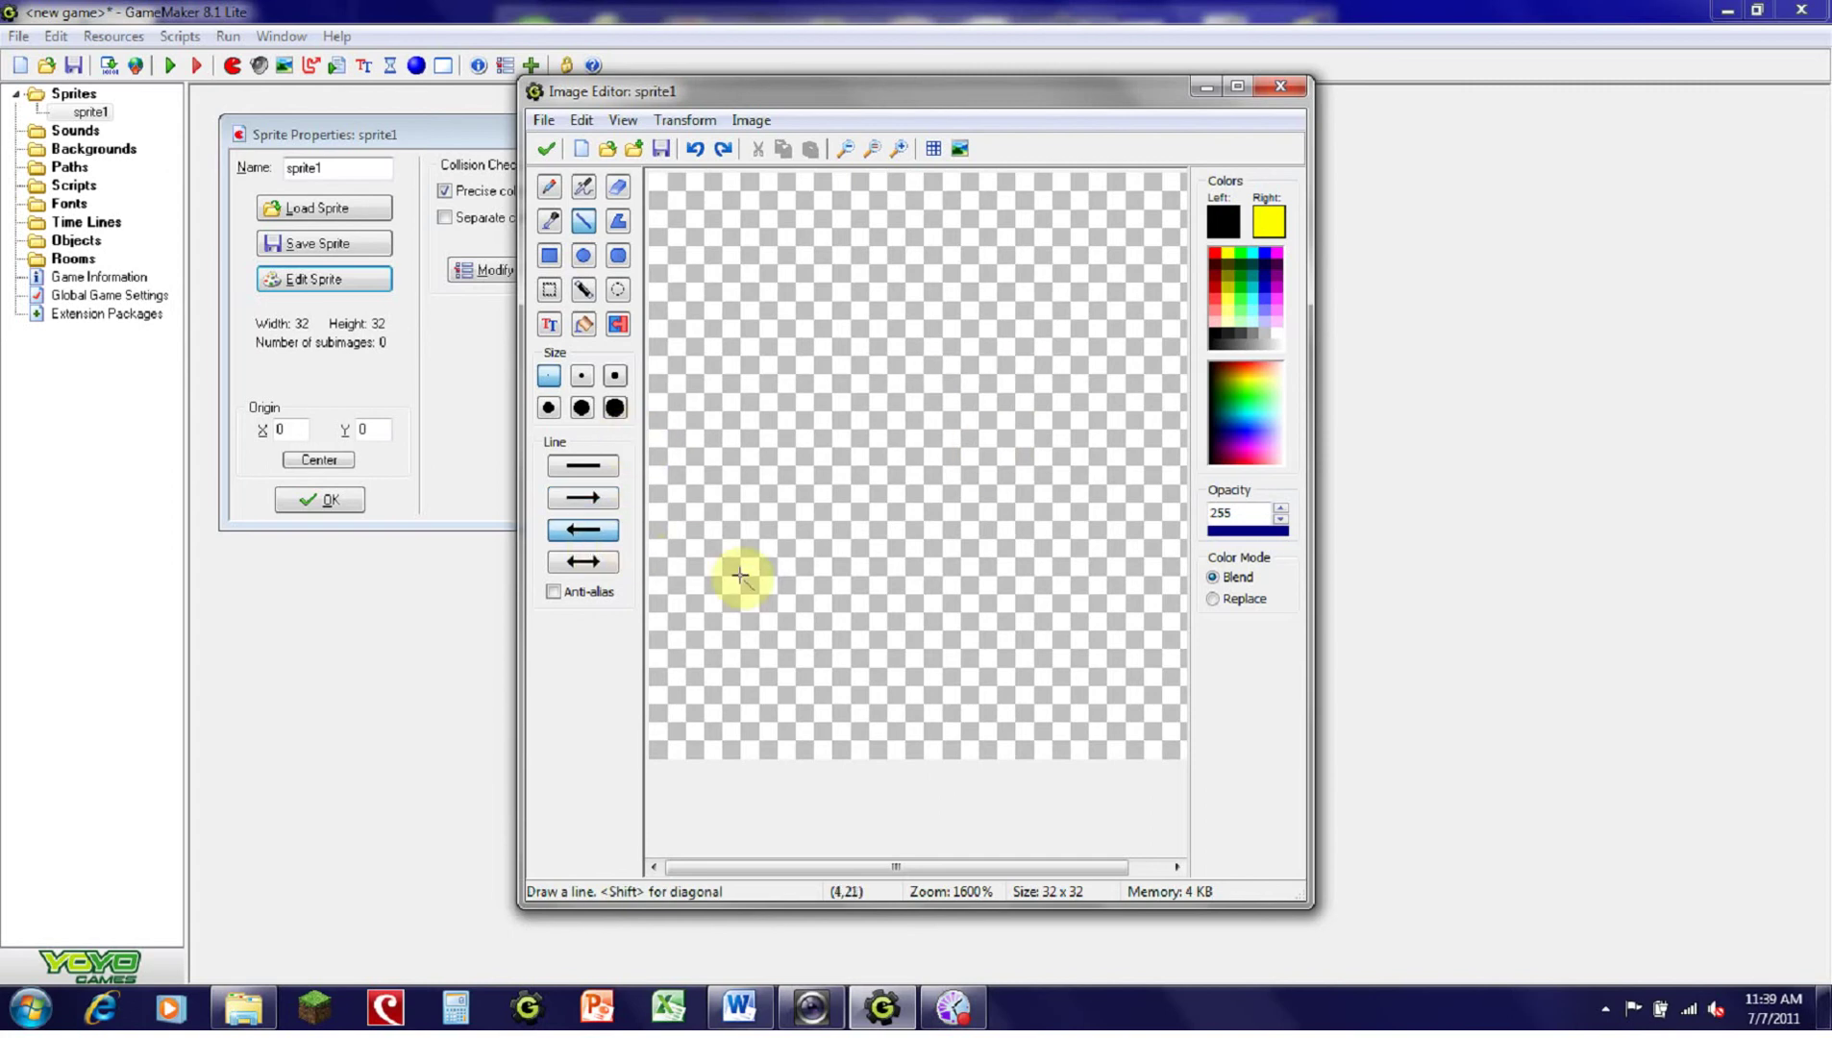
mouse_move(700, 656)
left_mouse_down()
mouse_move(949, 327)
mouse_move(1109, 179)
mouse_move(1049, 240)
left_mouse_up()
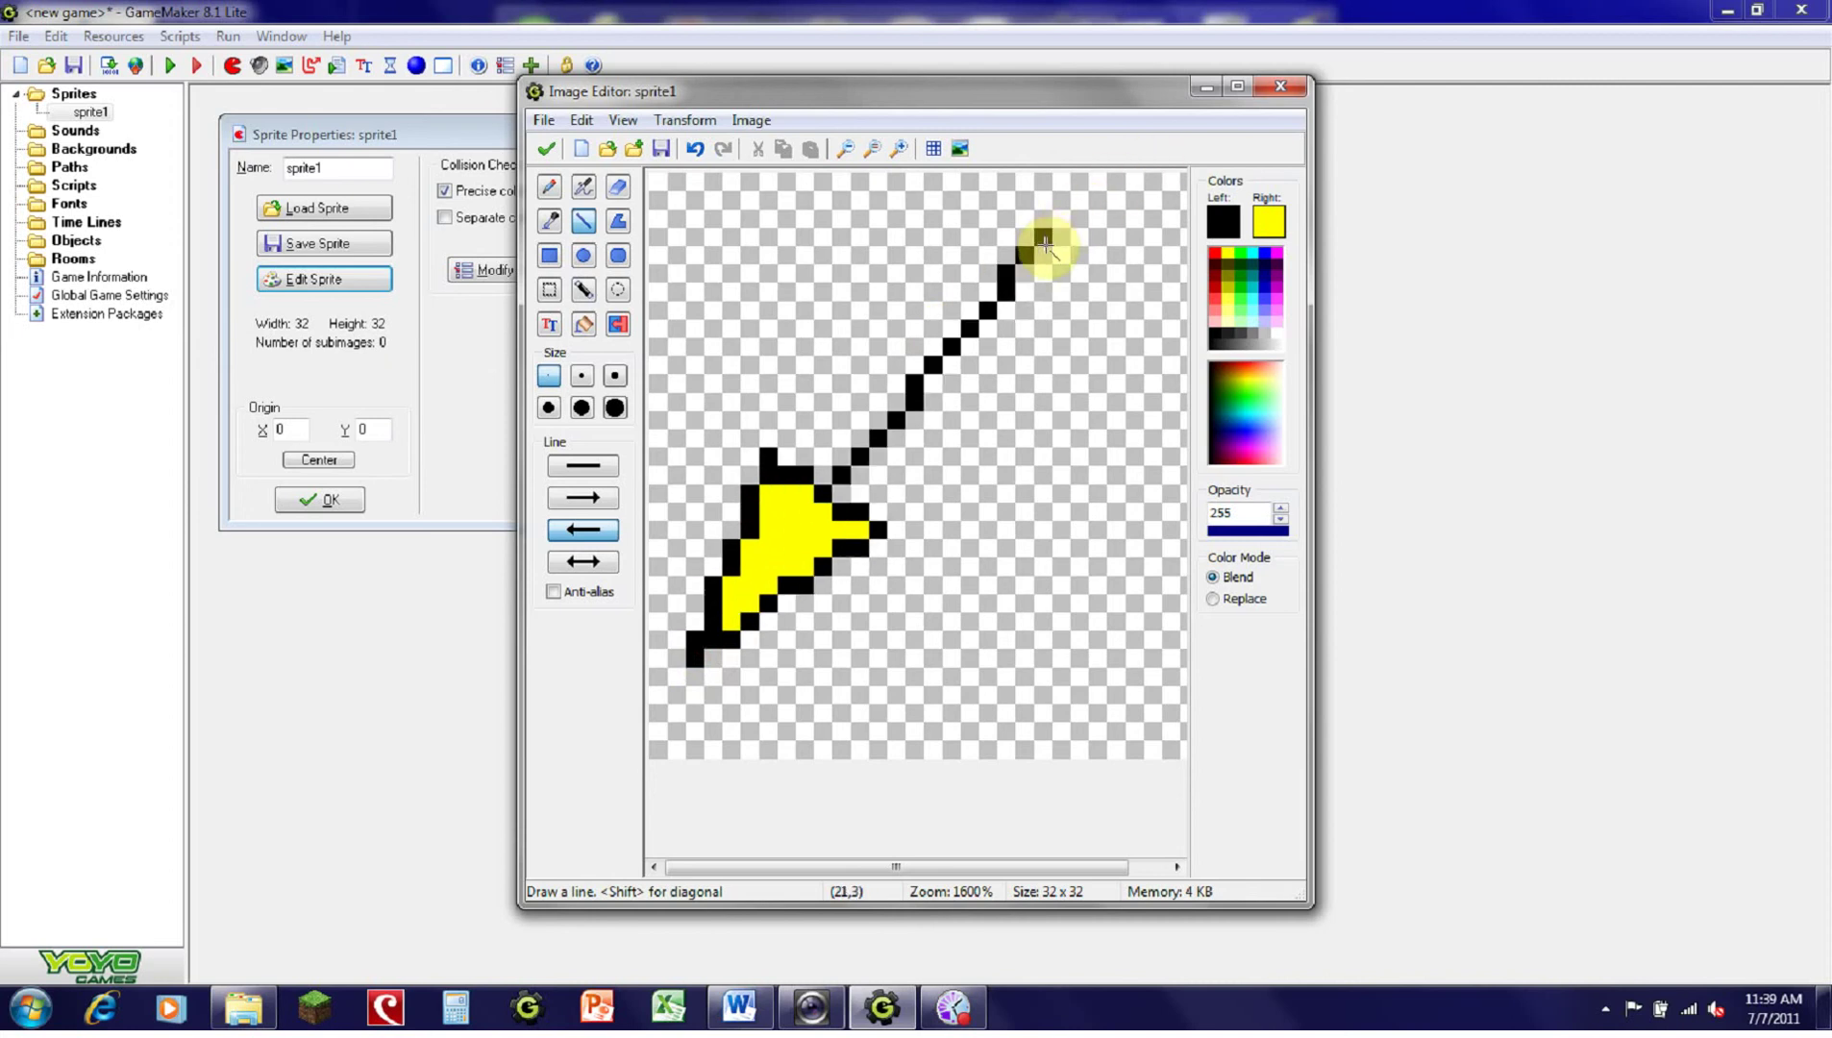
key("ctrl+z")
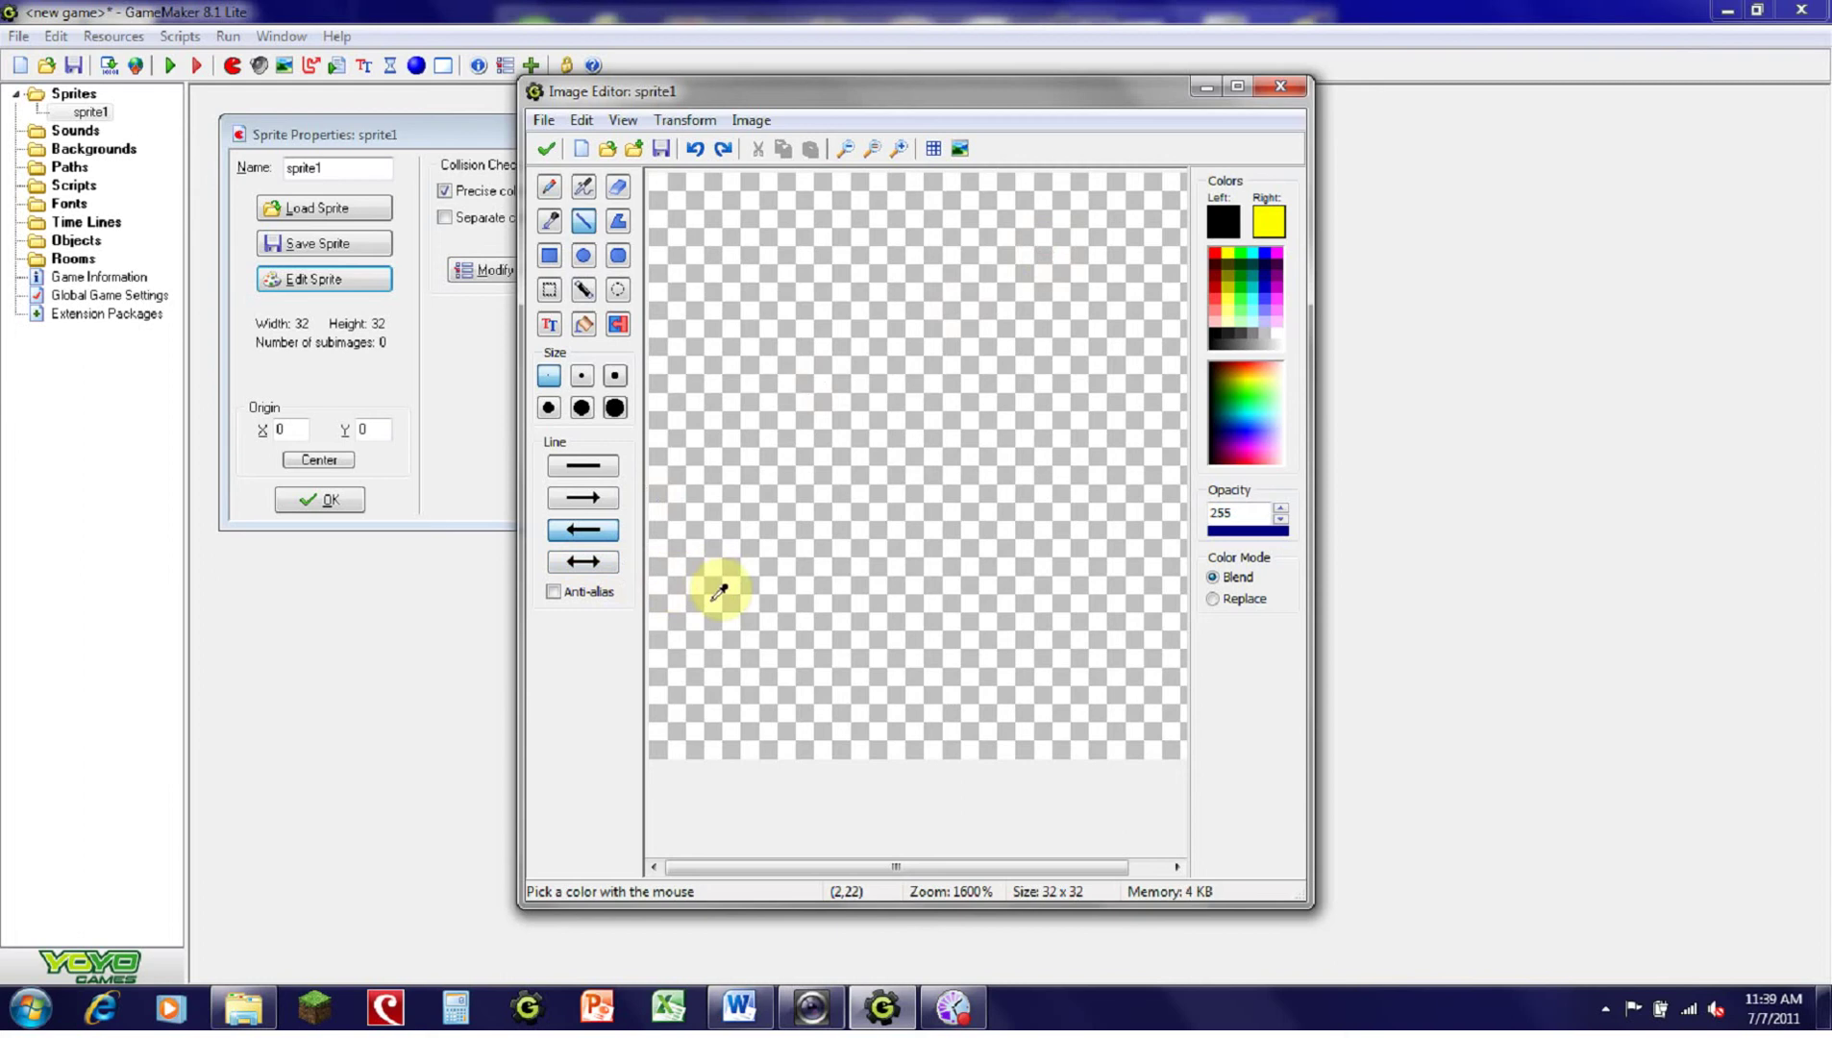
left_click(577, 223)
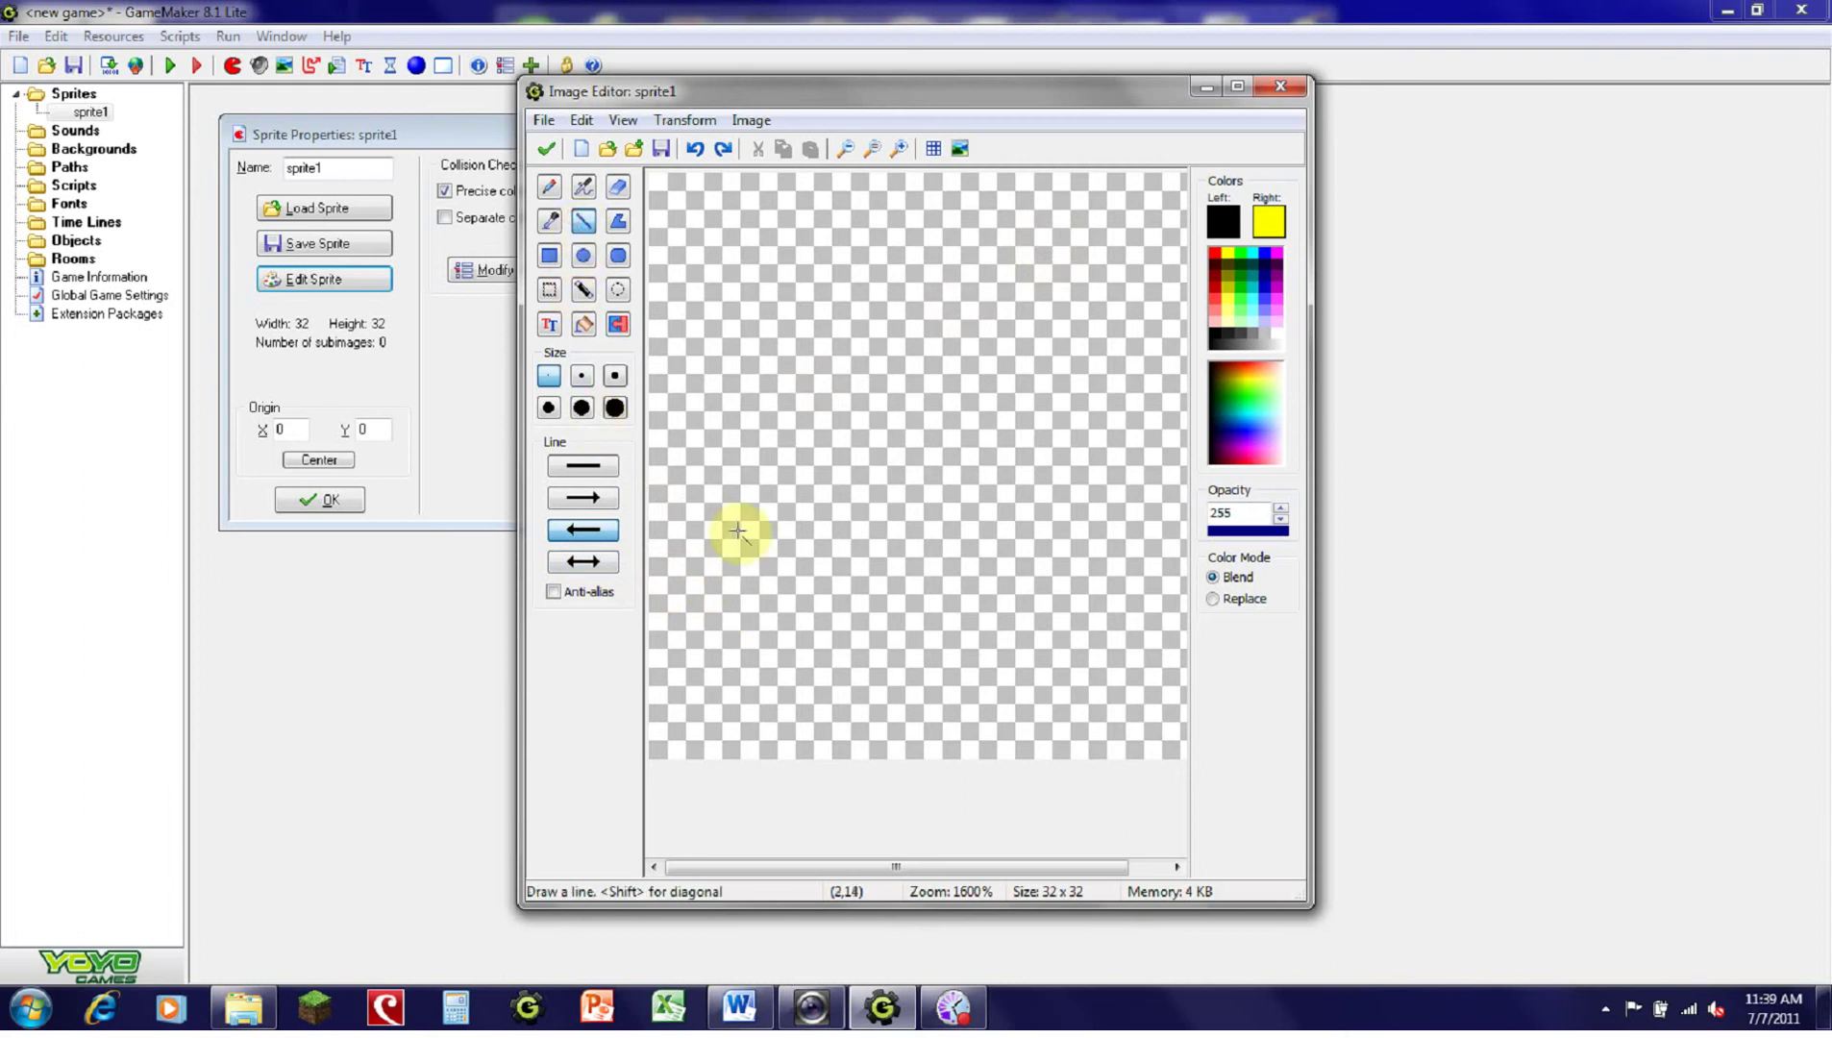
left_click_drag(735, 603, 1003, 277)
key("ctrl+z")
Step: Try a diagonal line with arrowheads at both ends, and undo it
left_click(581, 567)
left_click_drag(802, 627, 1090, 220)
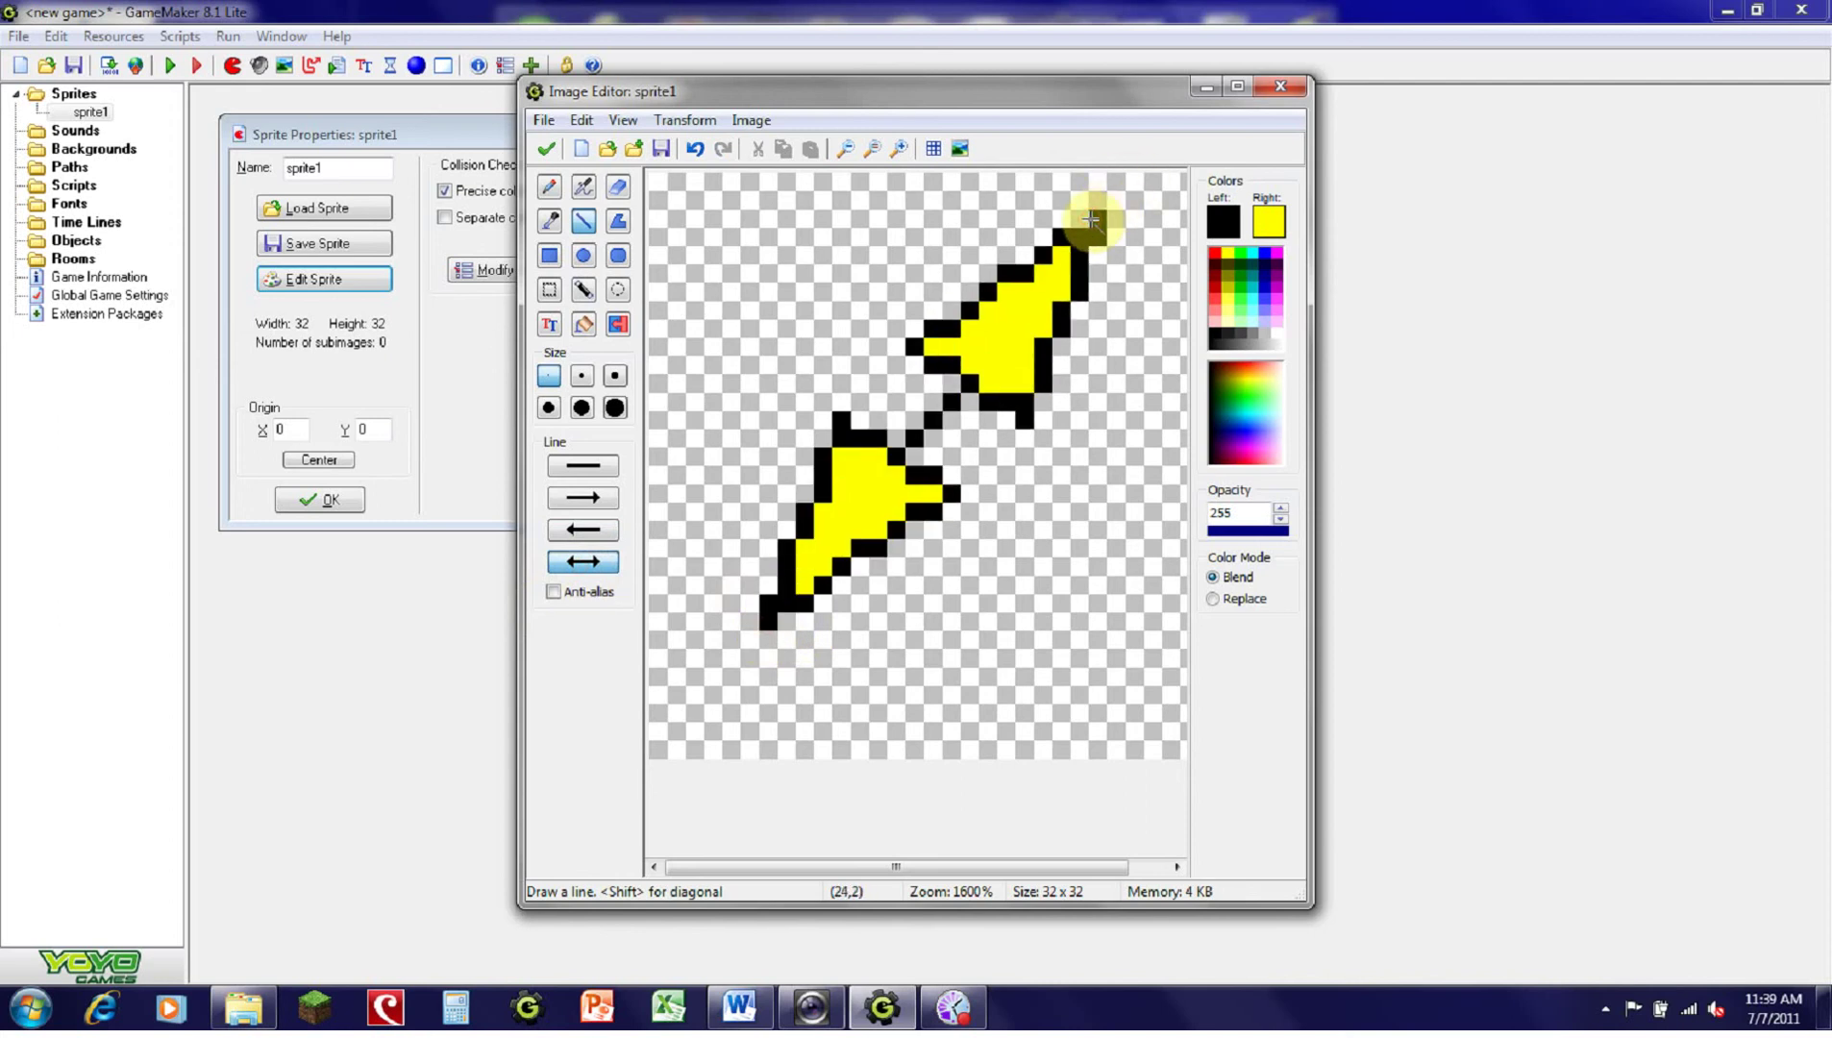
key("ctrl+z")
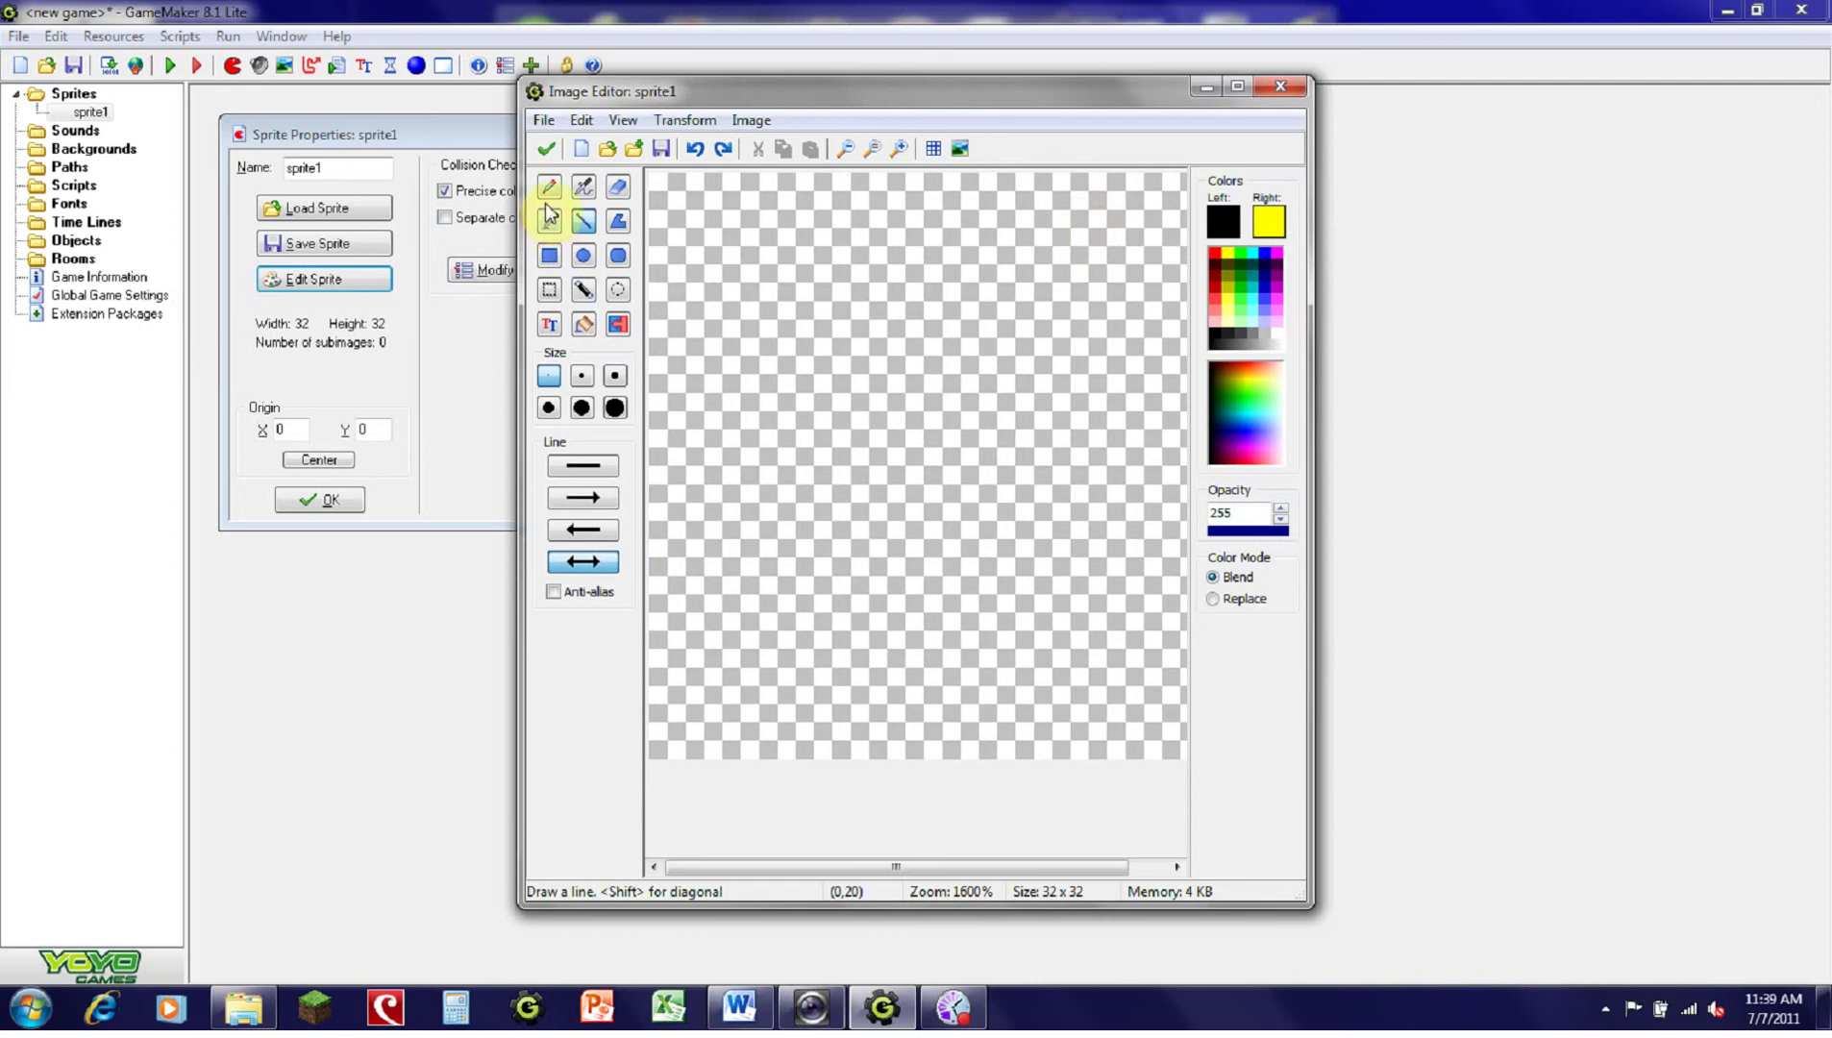
Step: Accept the blank image, reopen image 0 for editing, and maximize the Image Editor with the canvas at 800% zoom
left_click(548, 148)
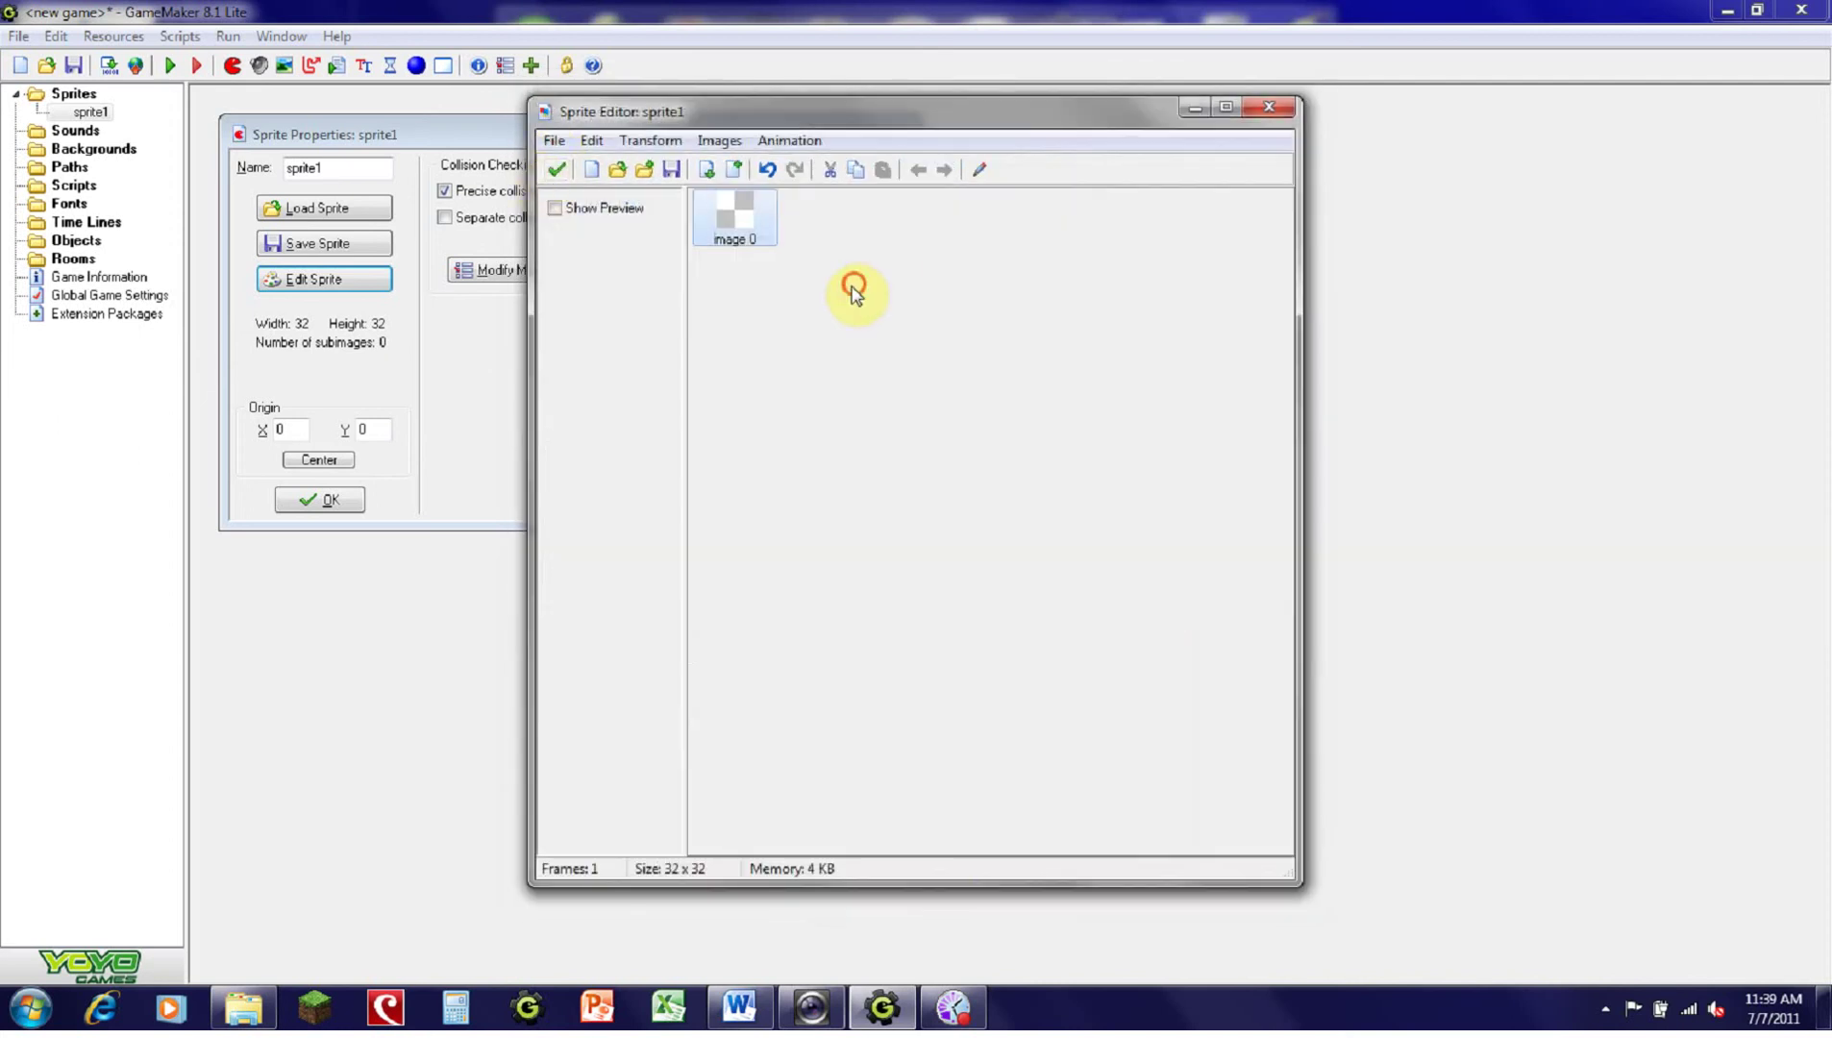
double_click(740, 221)
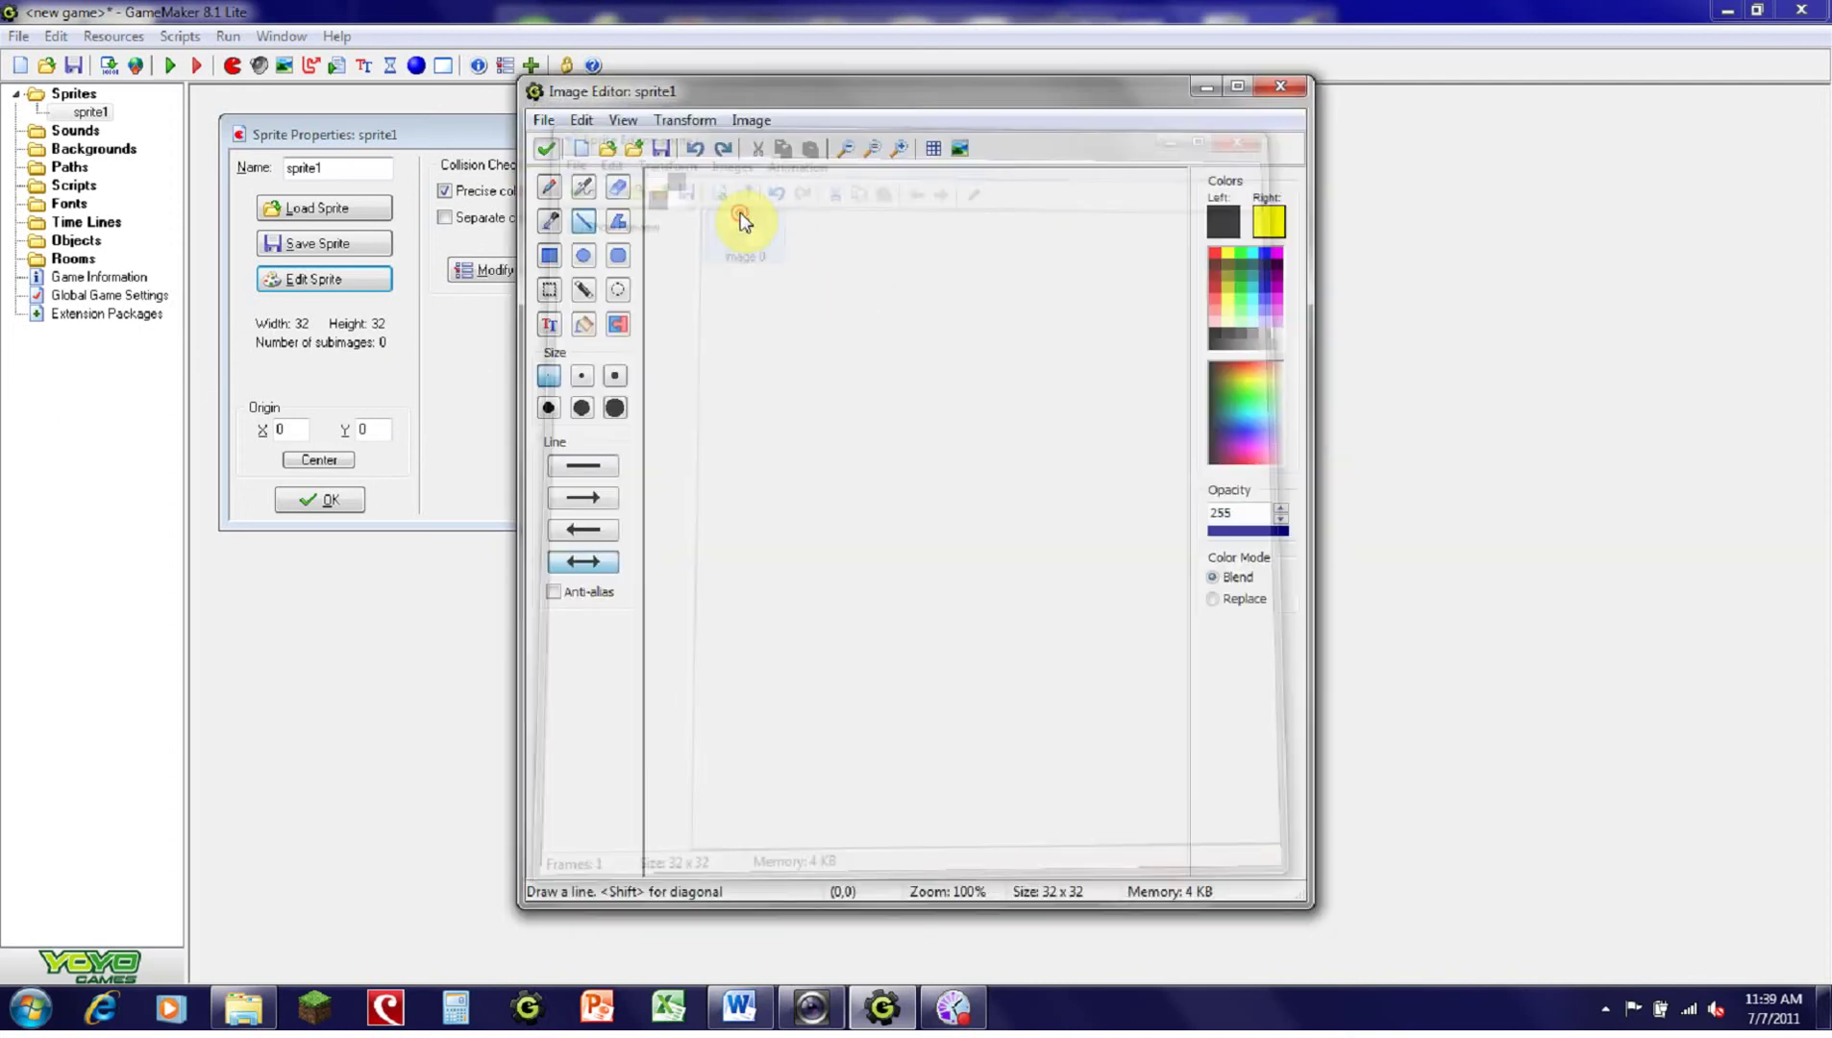
left_click(900, 150)
left_click(1237, 87)
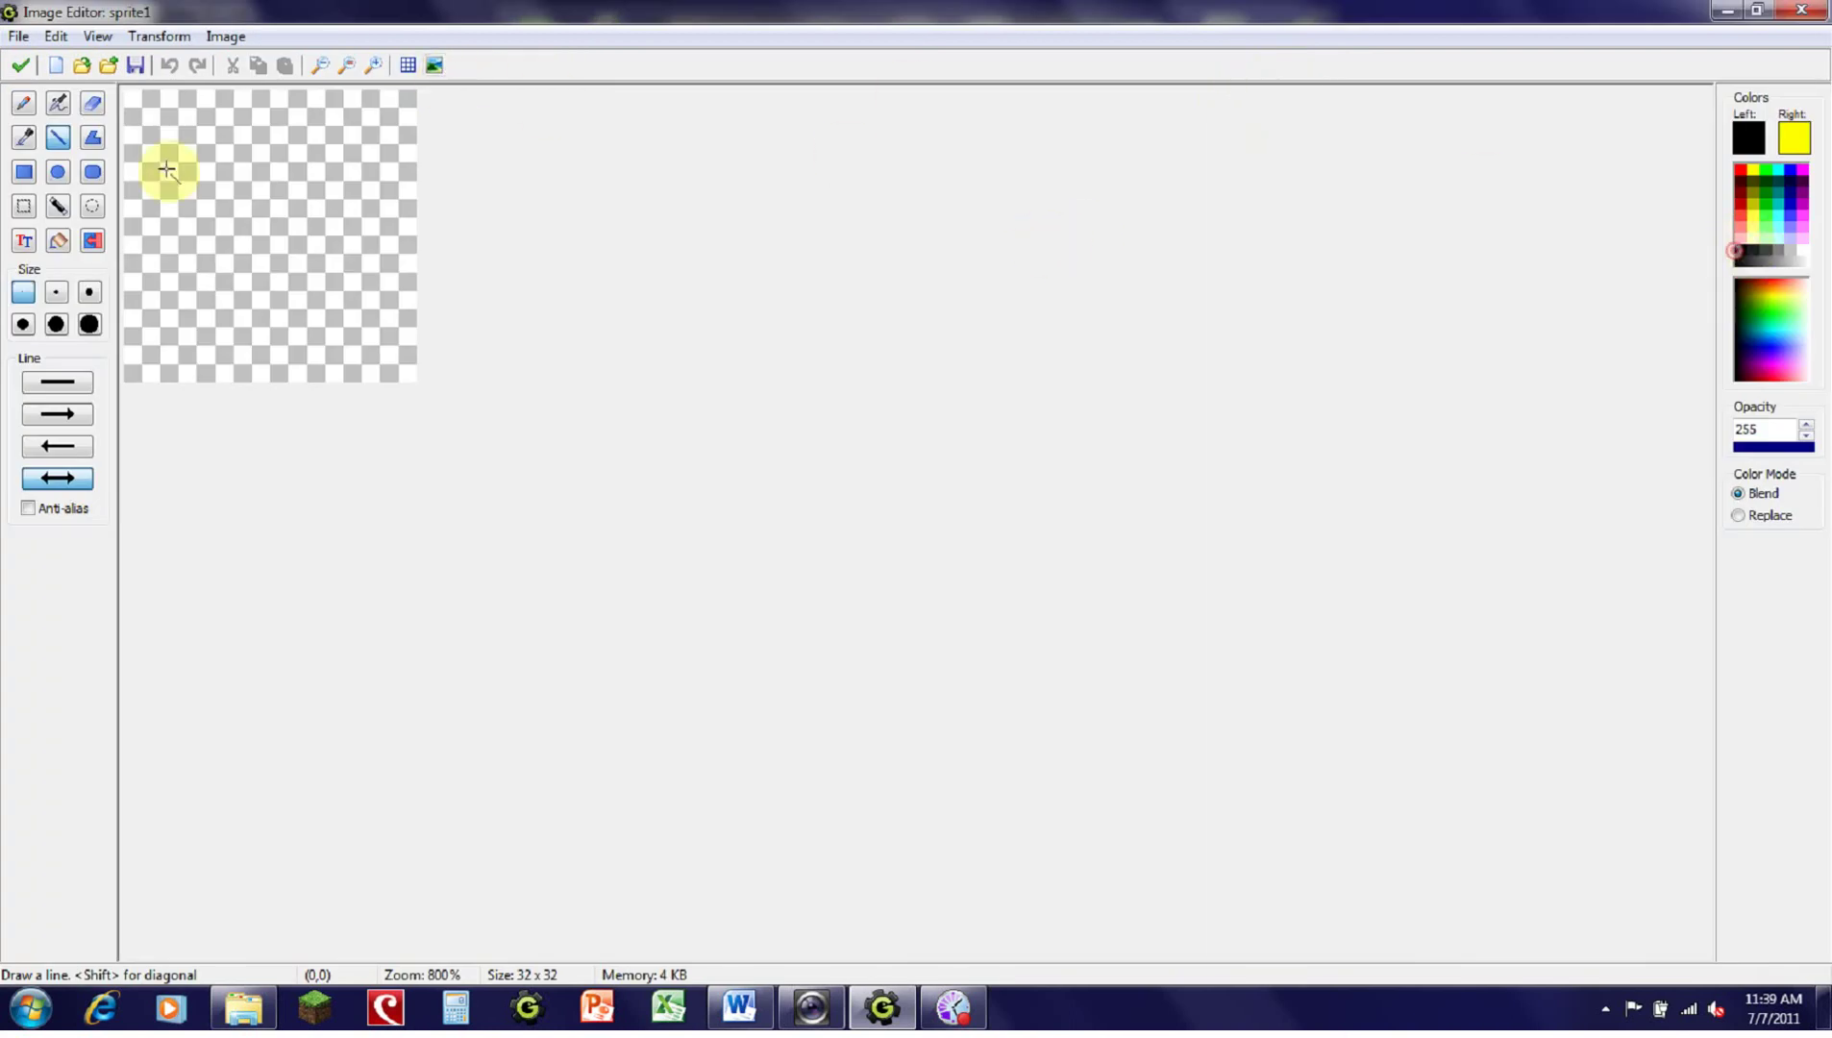
Step: Try an ellipse from the canvas's upper-left corner with black as the left color, and undo it
left_click(58, 172)
left_click_drag(125, 96, 321, 292)
key("ctrl+z")
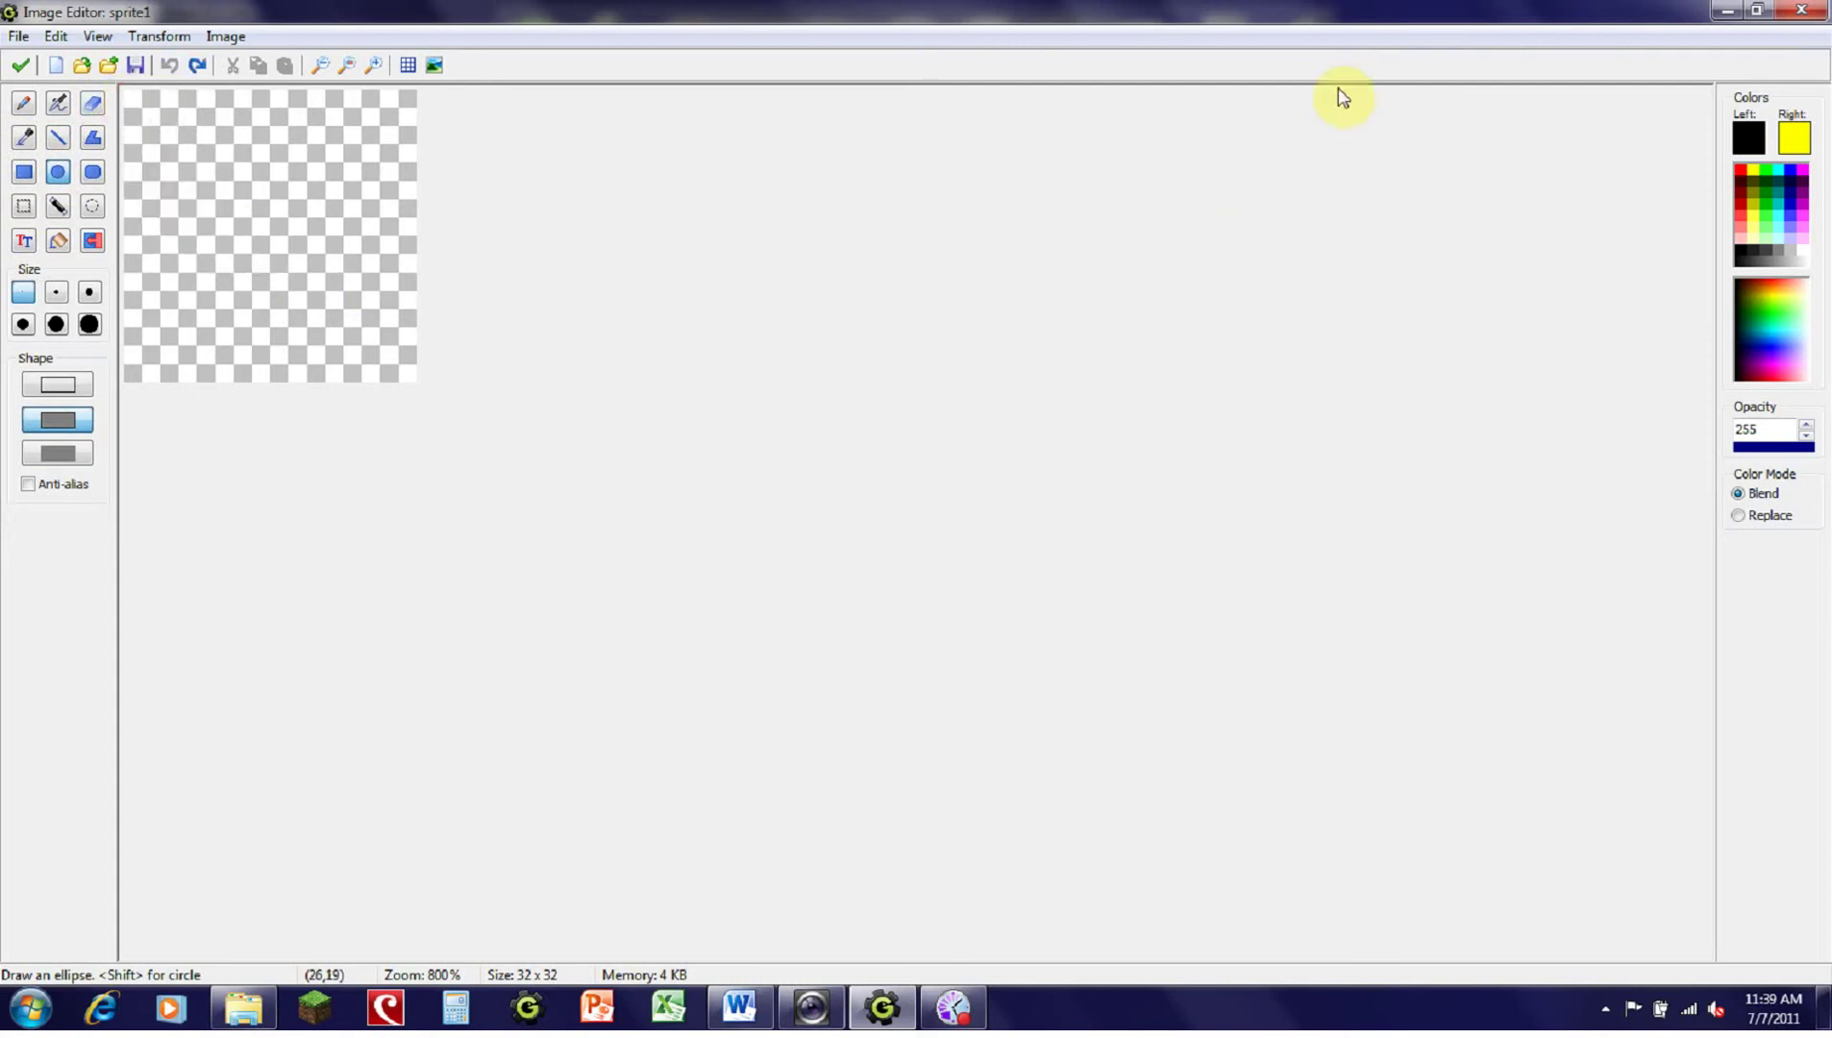
Step: Set the left color to dark red and draw an outline-only circle spanning the full 32 x 32 canvas
left_click(1744, 196)
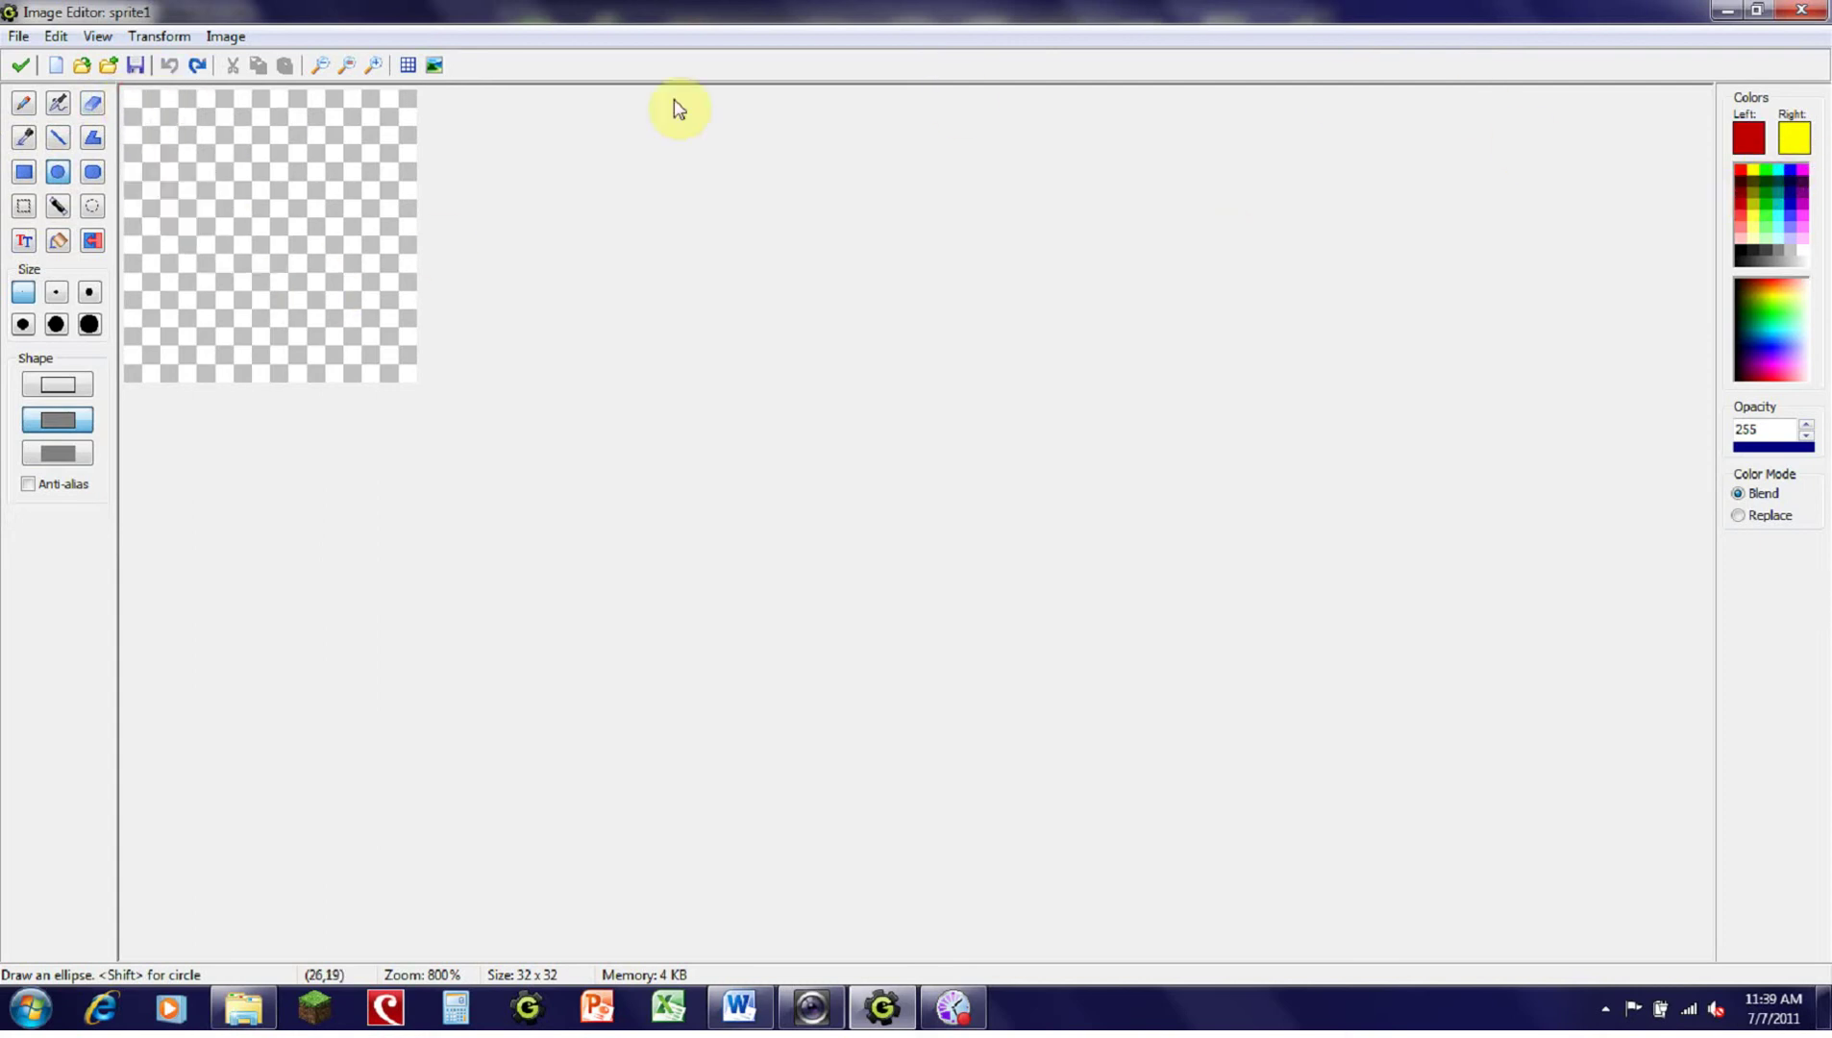
left_click(126, 93)
left_click_drag(224, 168, 355, 308)
key("ctrl+z")
left_click(59, 389)
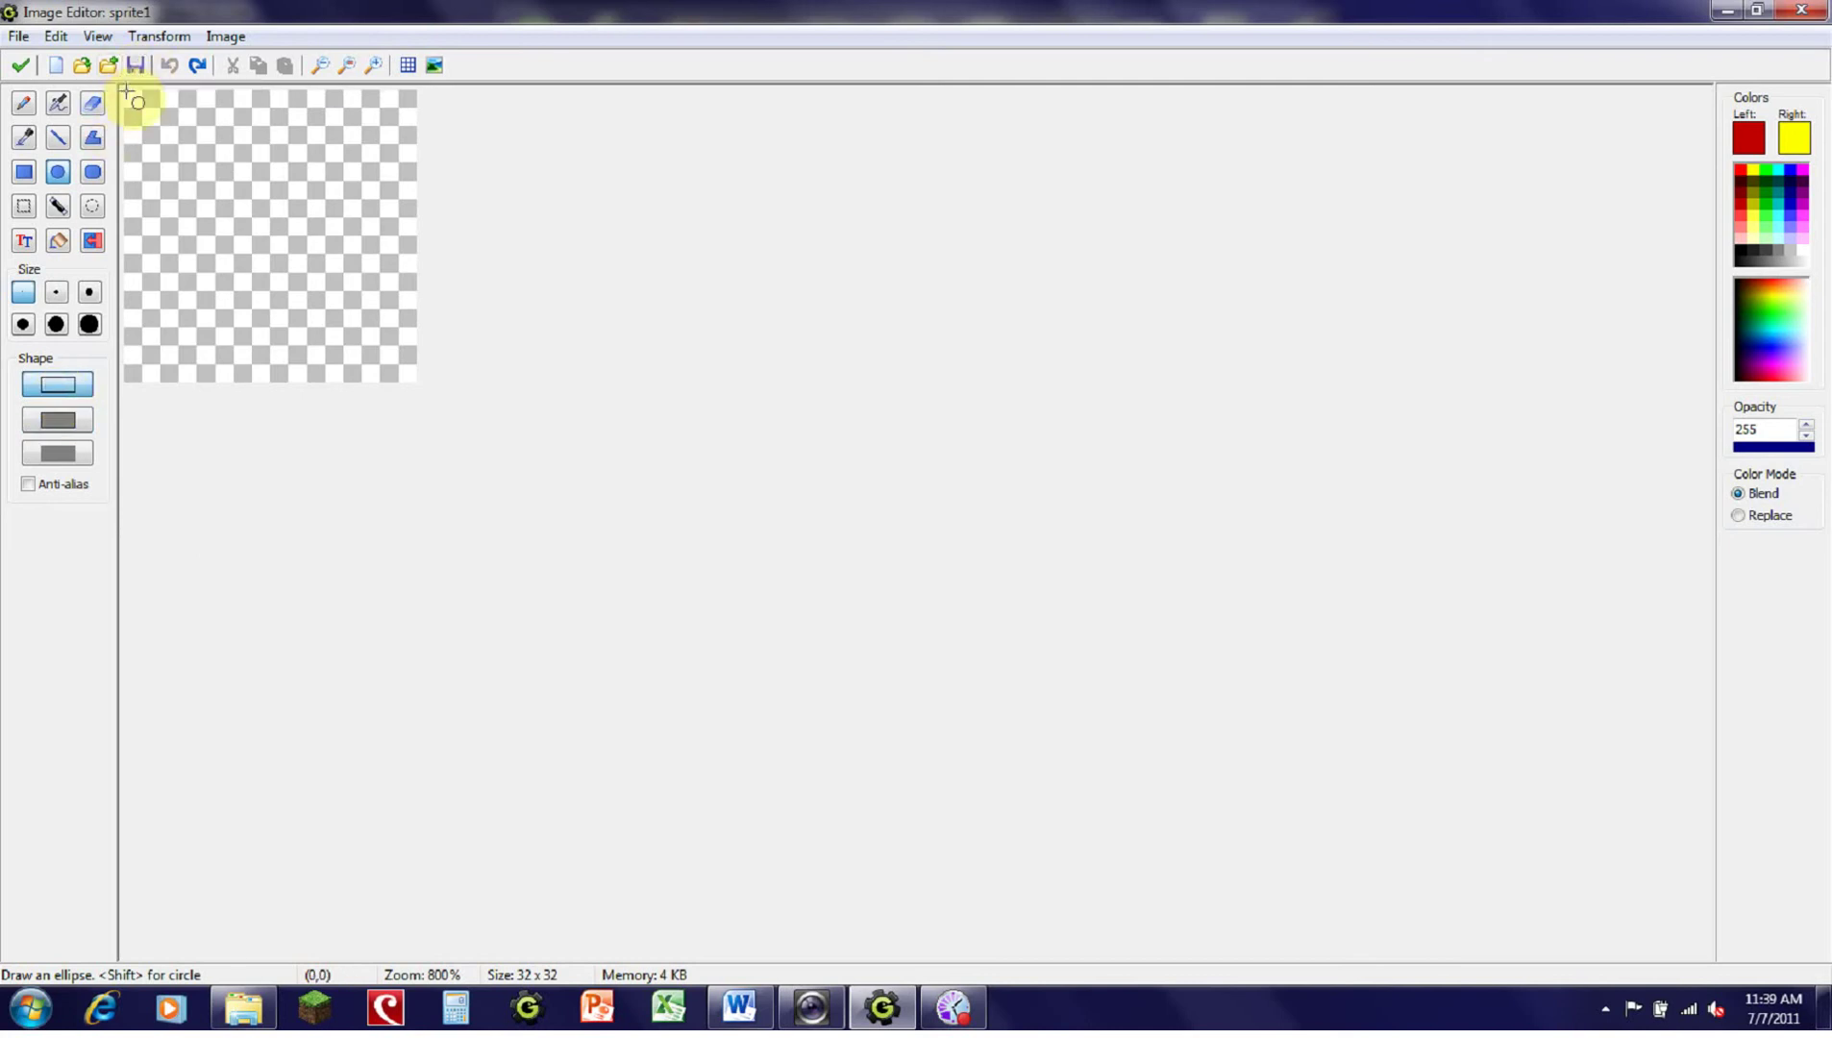
mouse_move(126, 91)
left_mouse_down()
mouse_move(196, 139)
mouse_move(290, 270)
mouse_move(413, 356)
mouse_move(416, 378)
mouse_move(250, 198)
mouse_move(352, 312)
mouse_move(454, 318)
mouse_move(381, 319)
mouse_move(412, 315)
left_mouse_up()
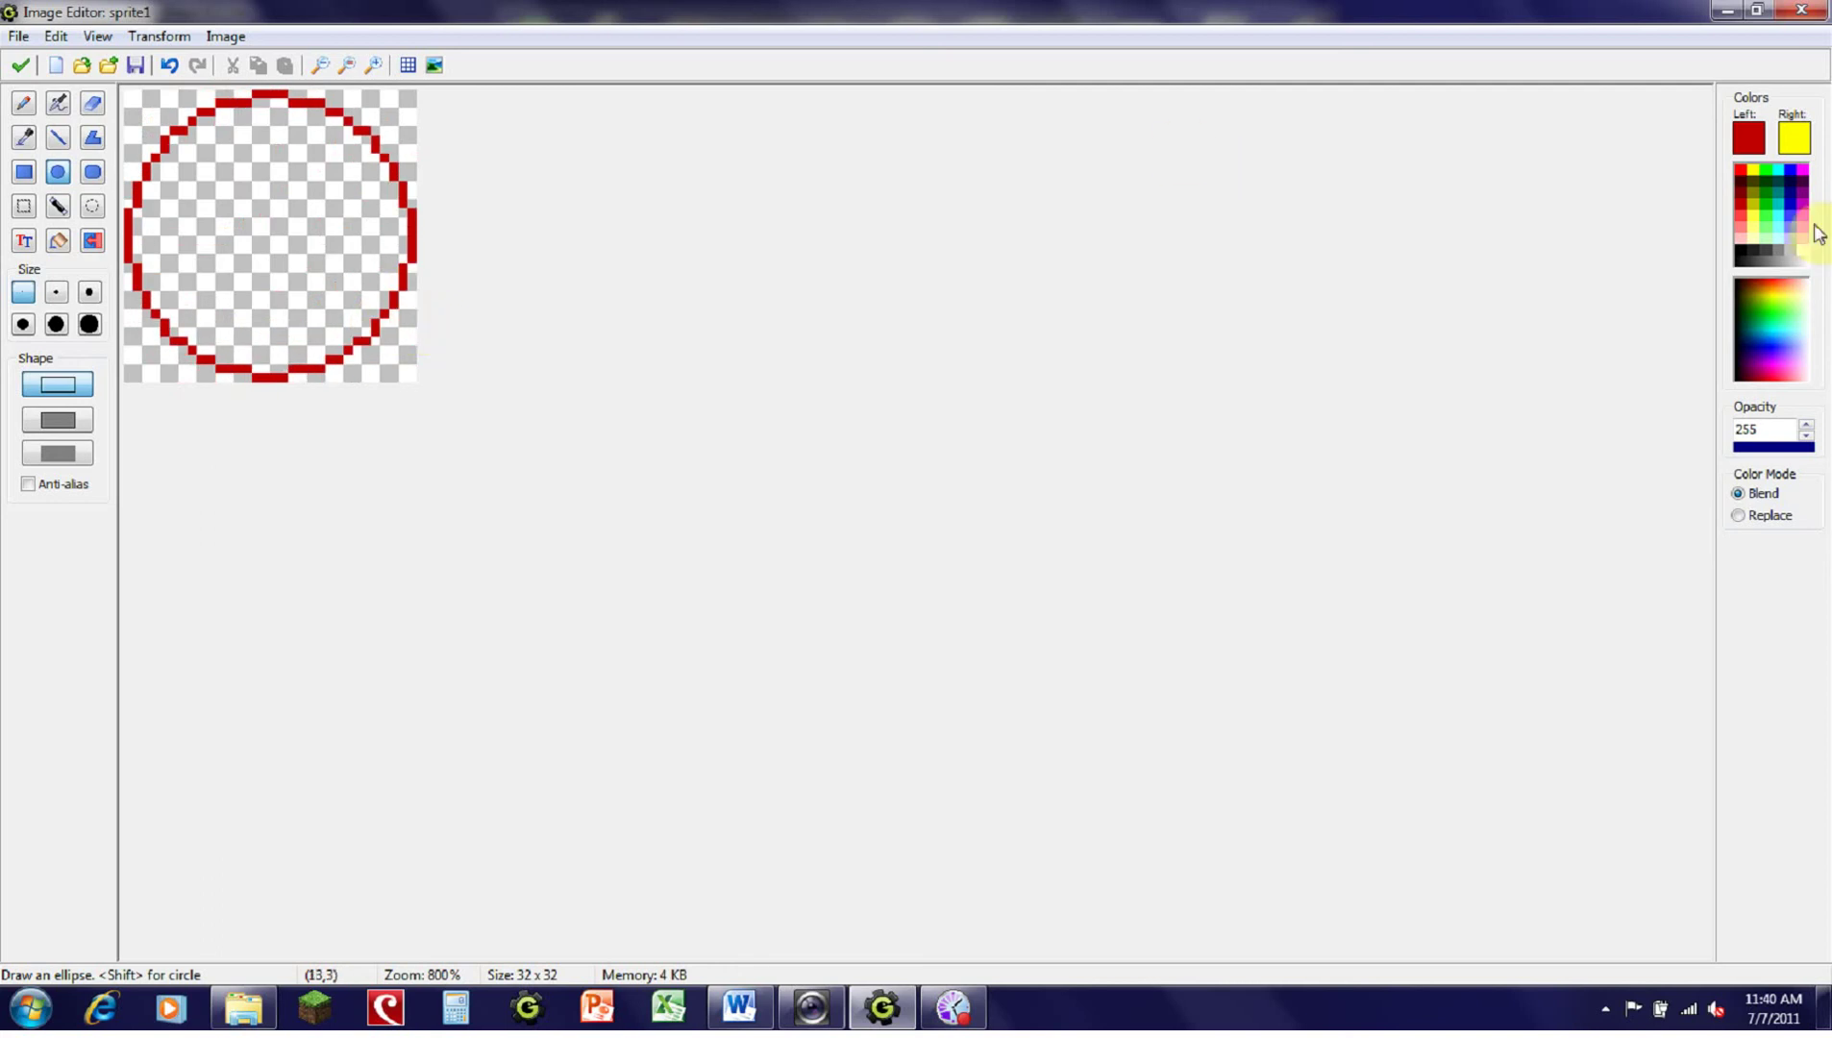
Step: Set the left color to bright red and turn on the pixel grid
left_click(1742, 167)
left_click(405, 65)
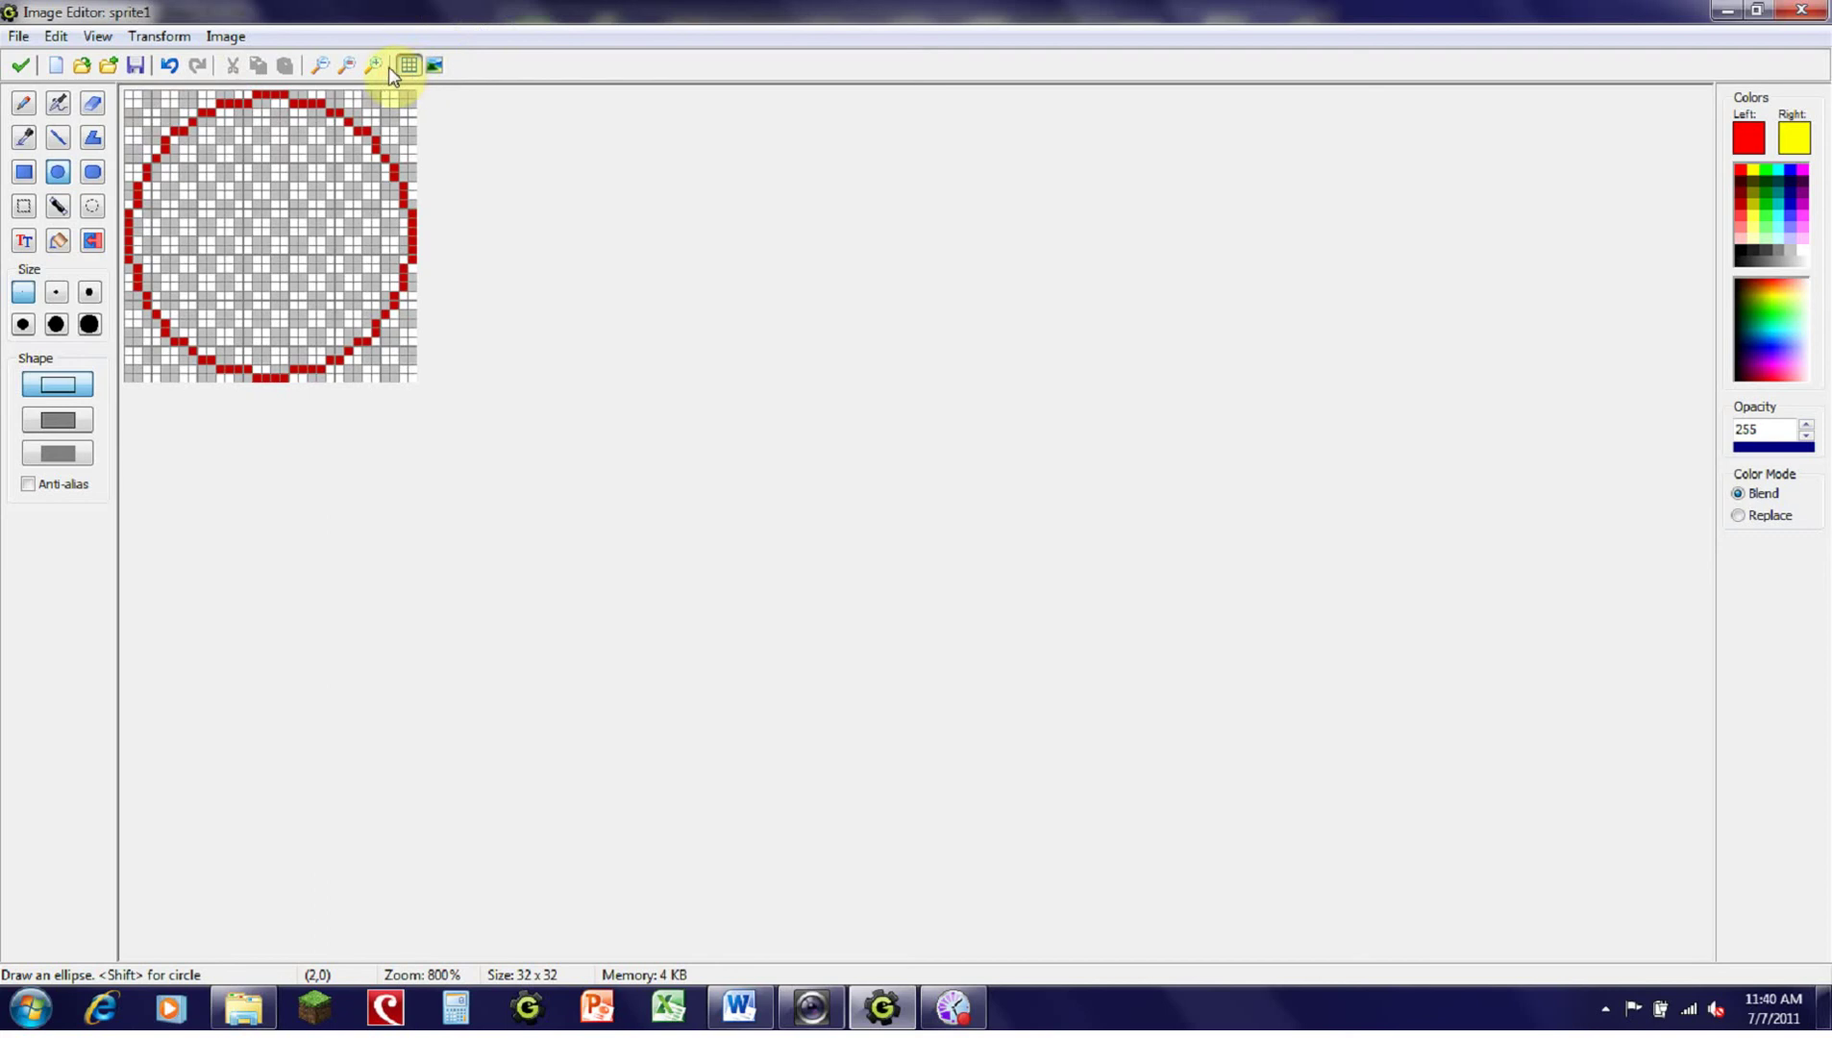
left_click(381, 67)
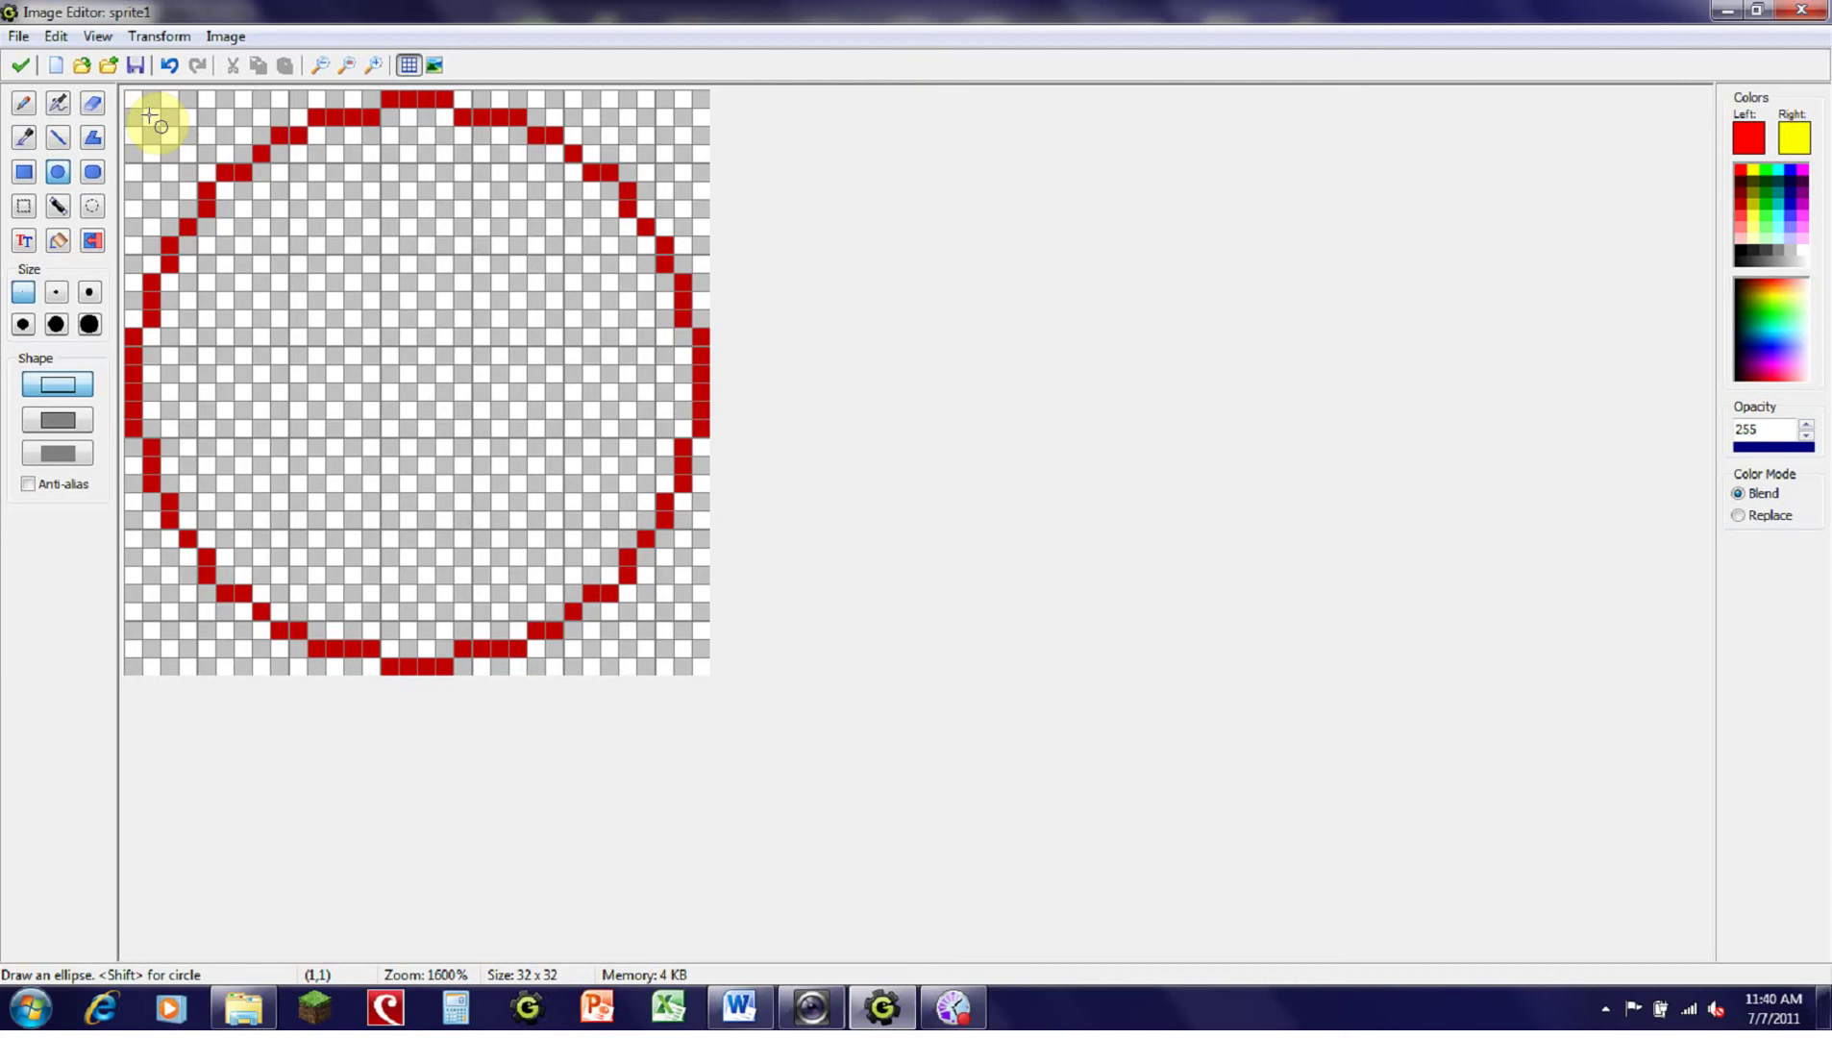
Step: Draw a bright red circle outline about 28 pixels wide, centered inside the dark red circle
left_click(322, 65)
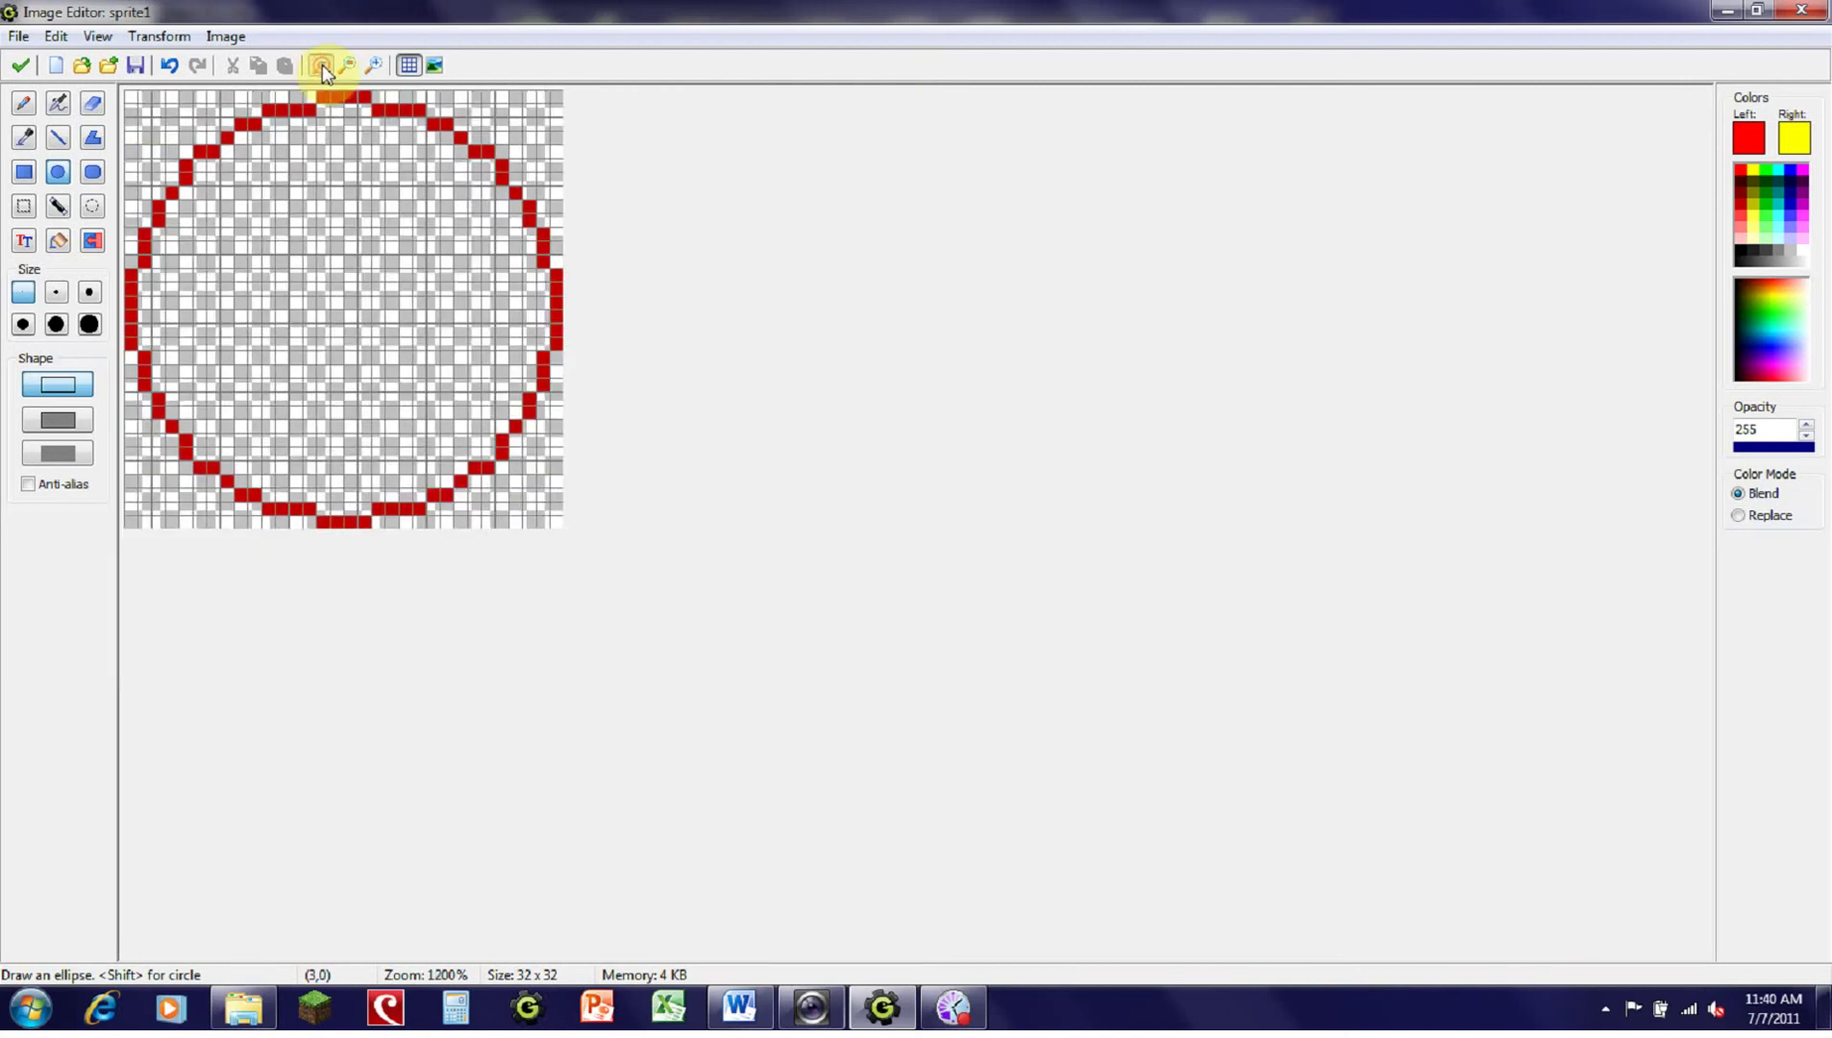
left_click(322, 64)
left_click(322, 65)
left_click(322, 64)
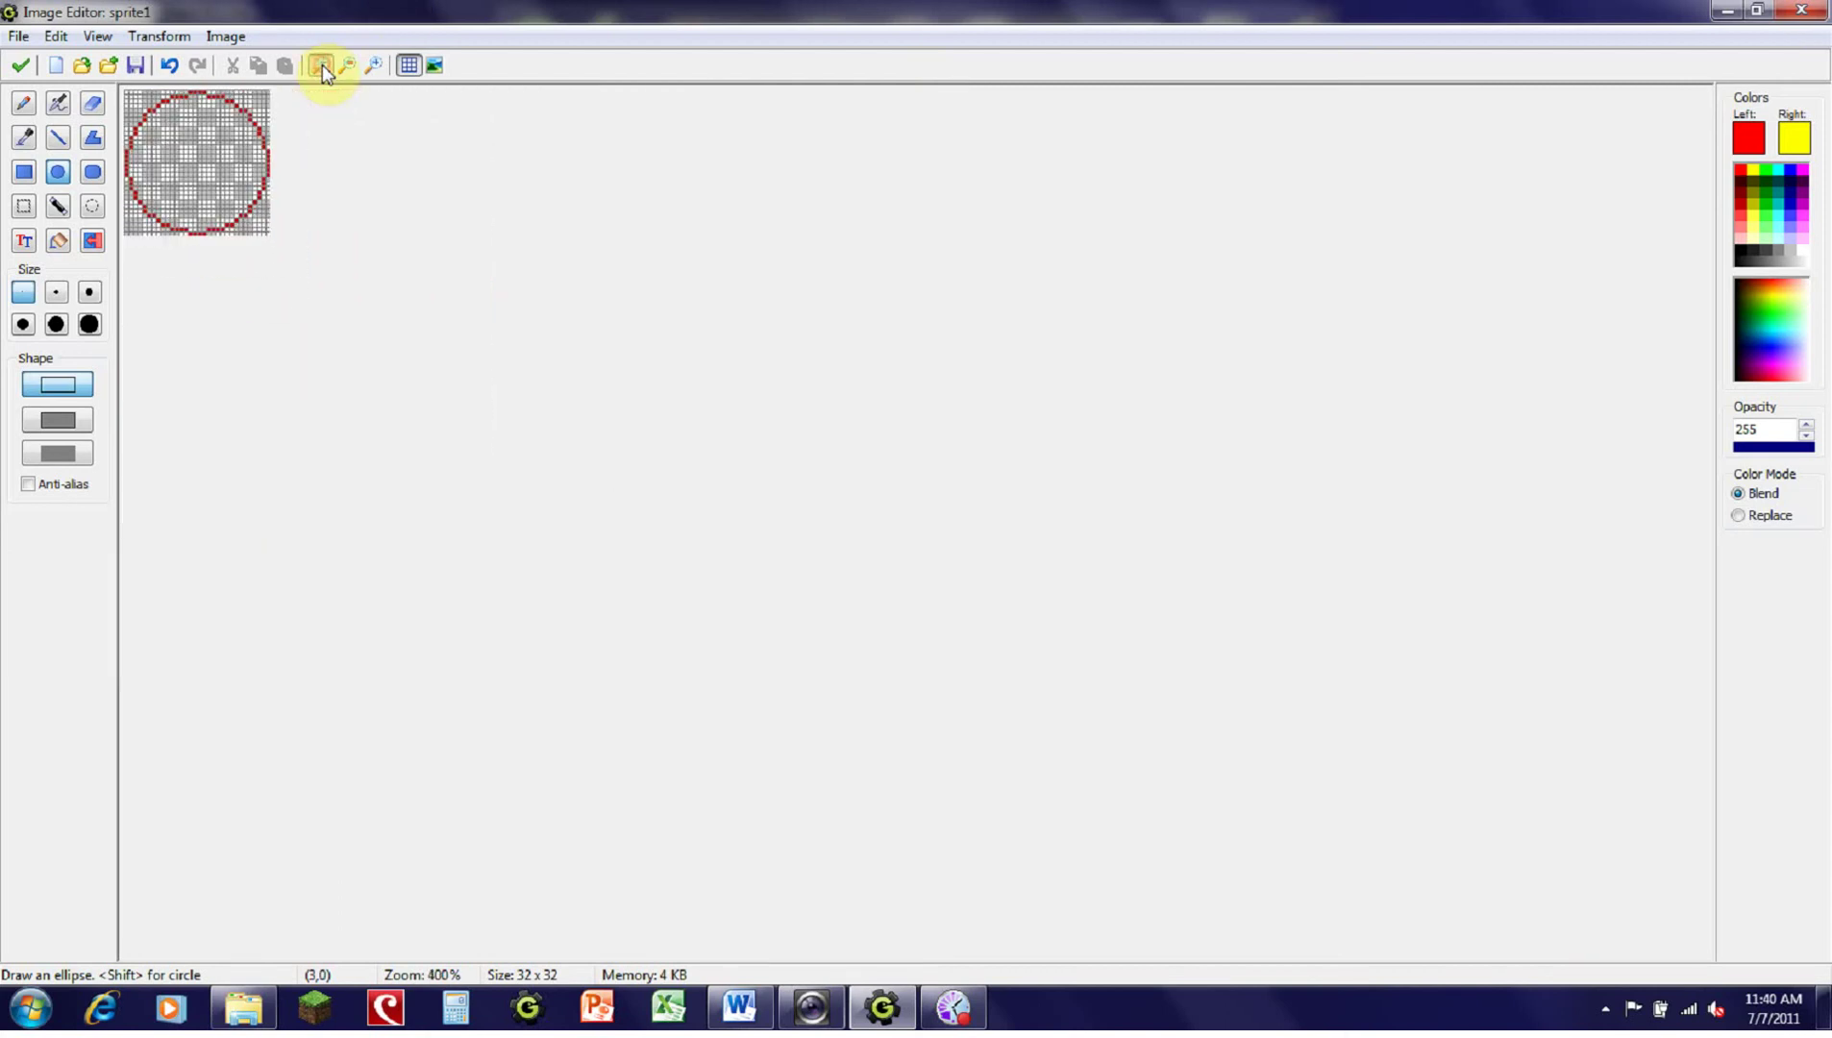
left_click(322, 64)
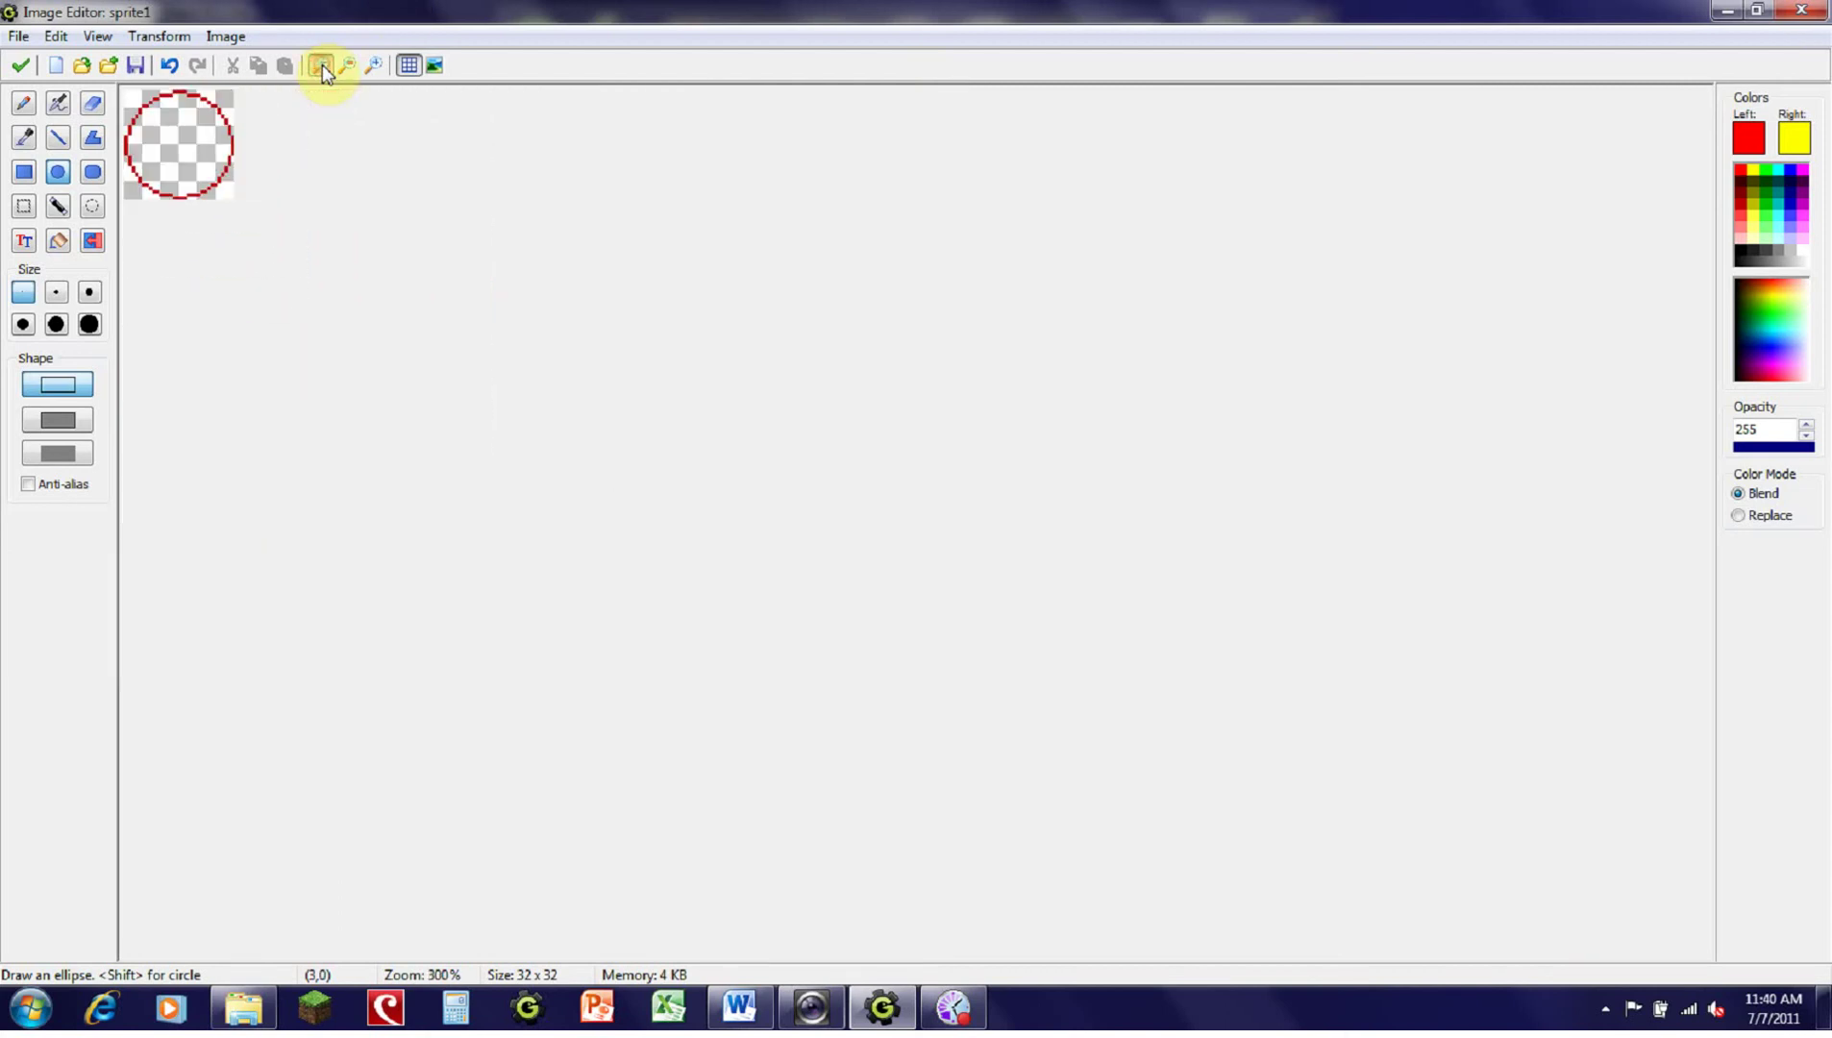
left_click(373, 65)
left_click(373, 65)
left_click(373, 66)
left_click(373, 65)
left_click(373, 65)
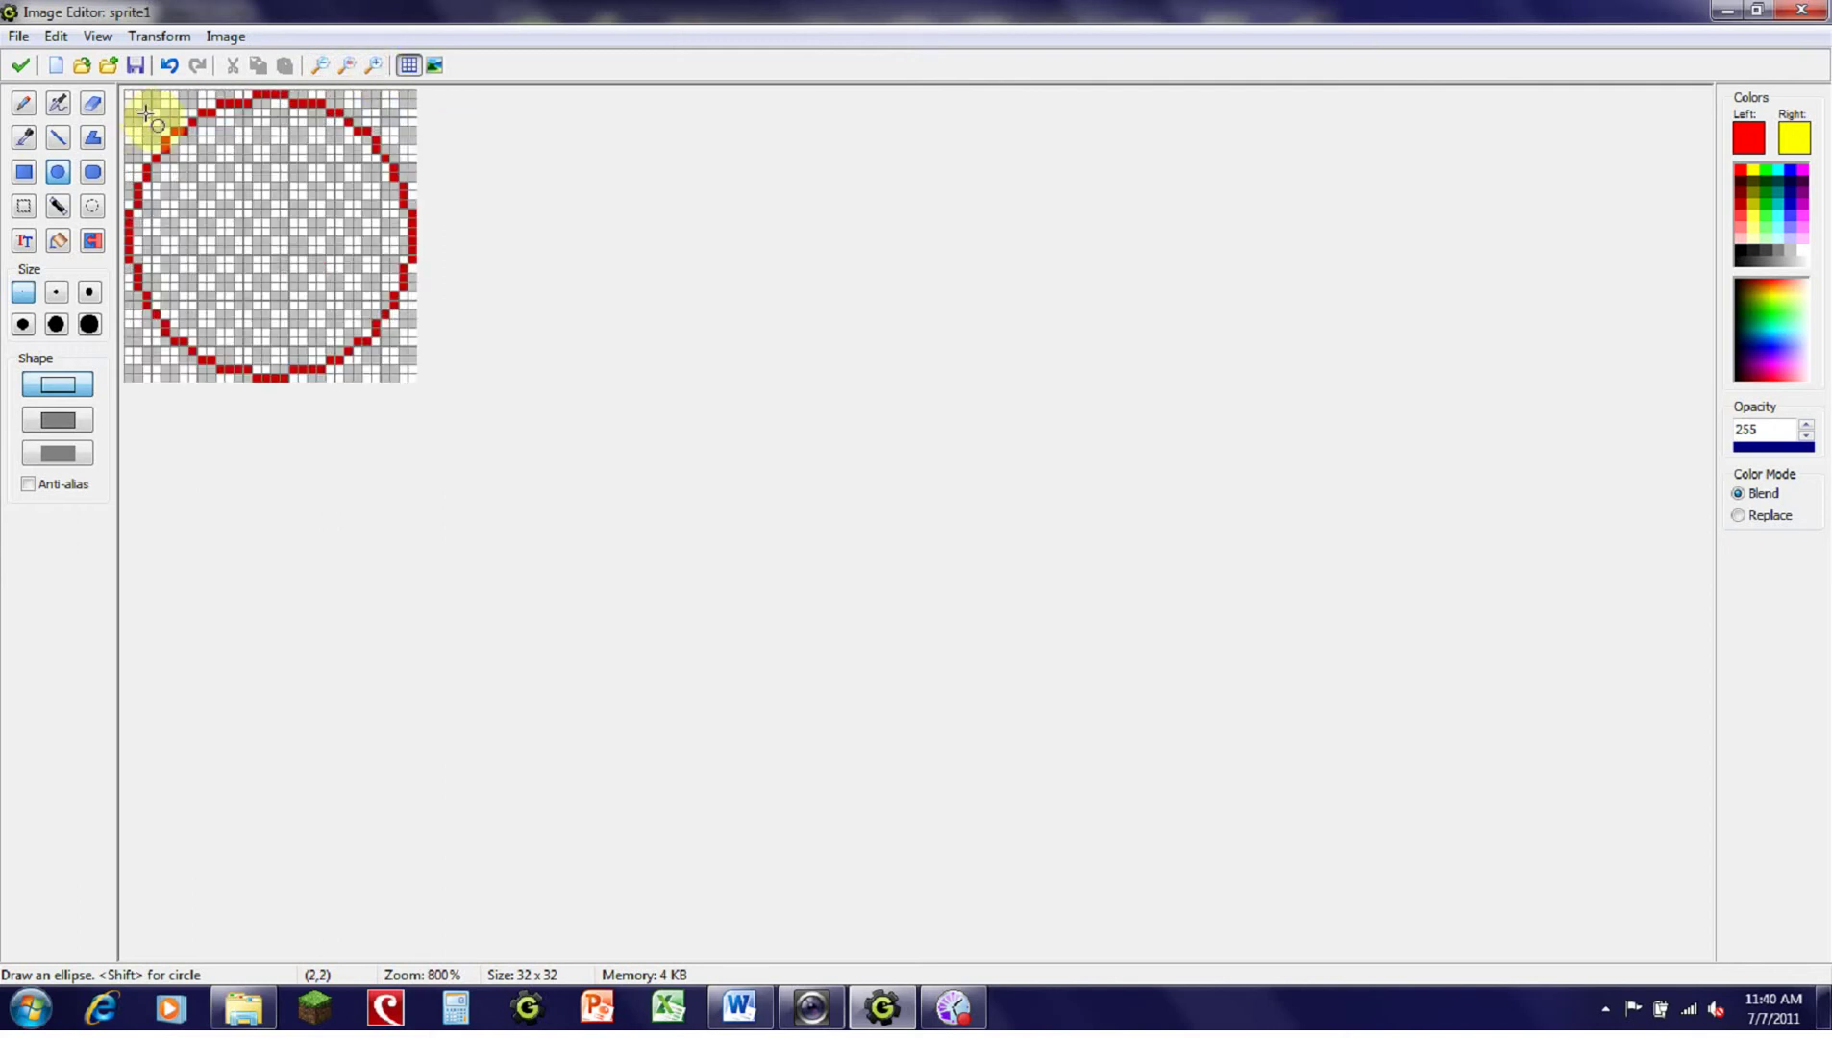
left_click_drag(146, 113, 392, 363)
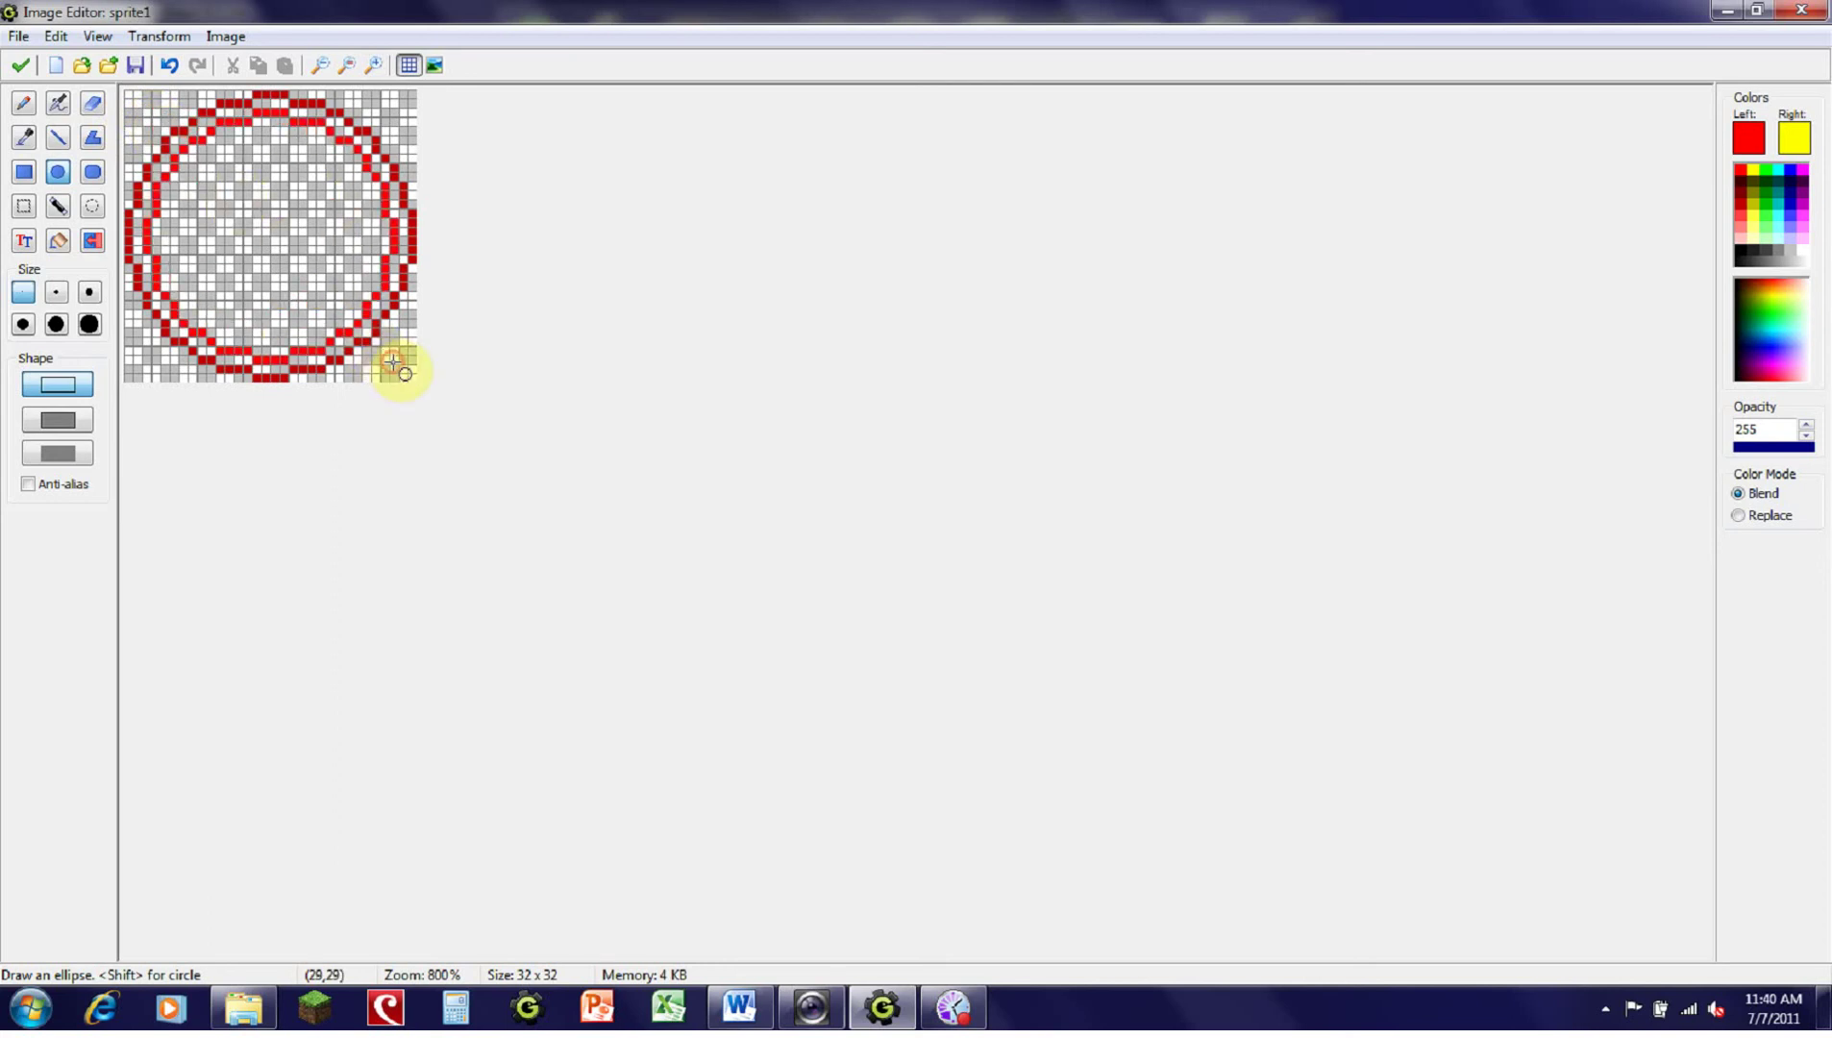
Step: Flood-fill the gaps between the two circle outlines with bright red along the upper half and the lower-right arc
left_click(59, 241)
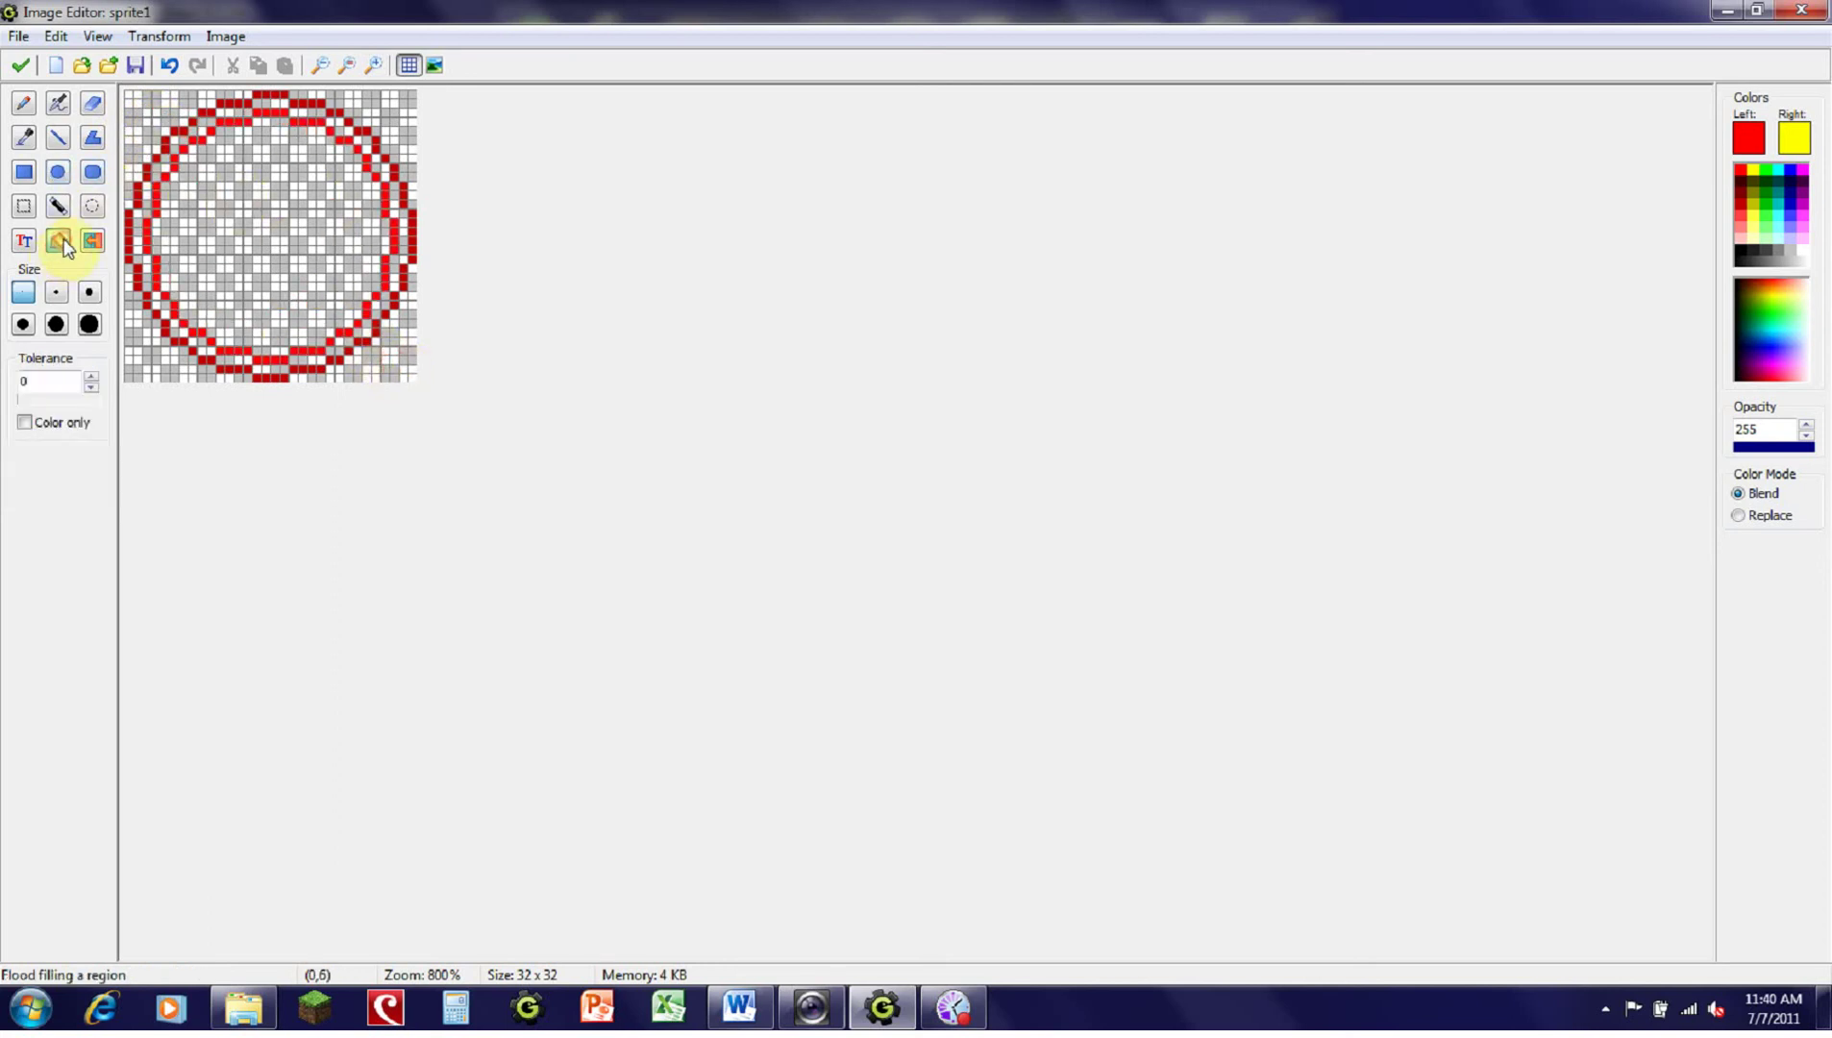
left_click(144, 223)
left_click(183, 142)
left_click(271, 103)
left_click(358, 130)
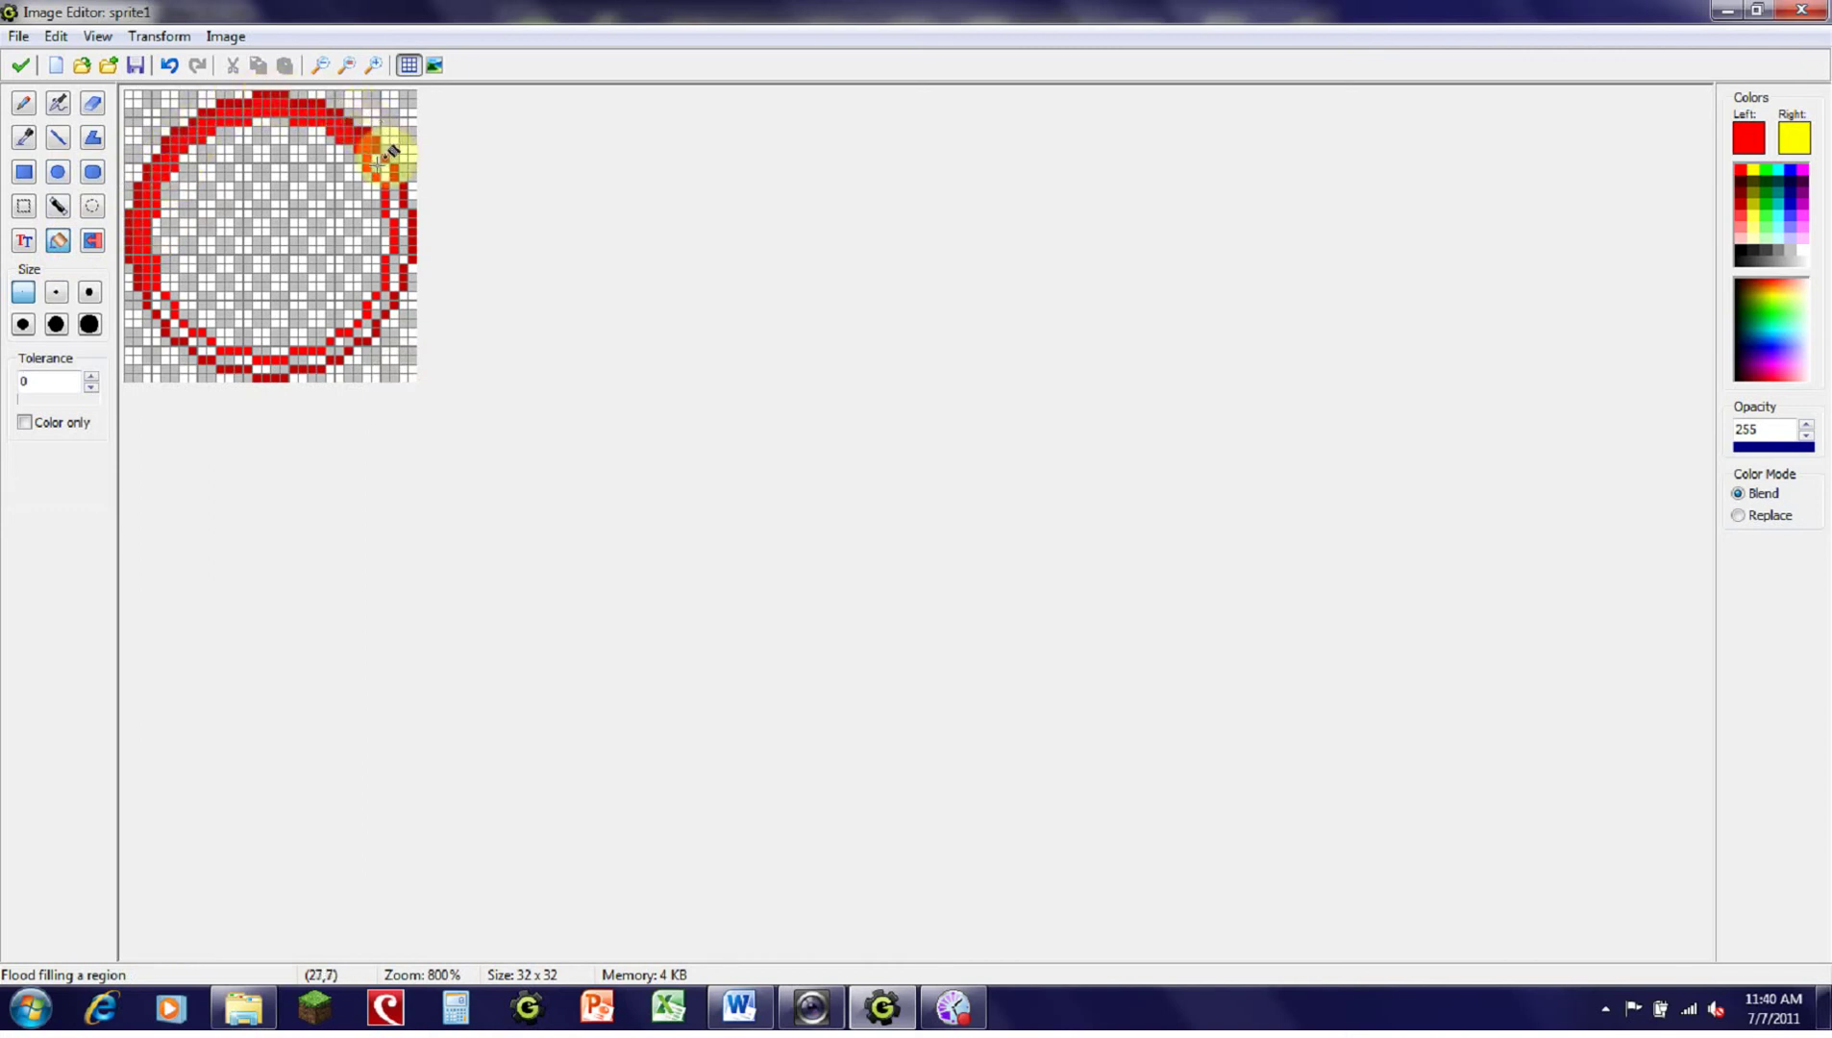
left_click(399, 190)
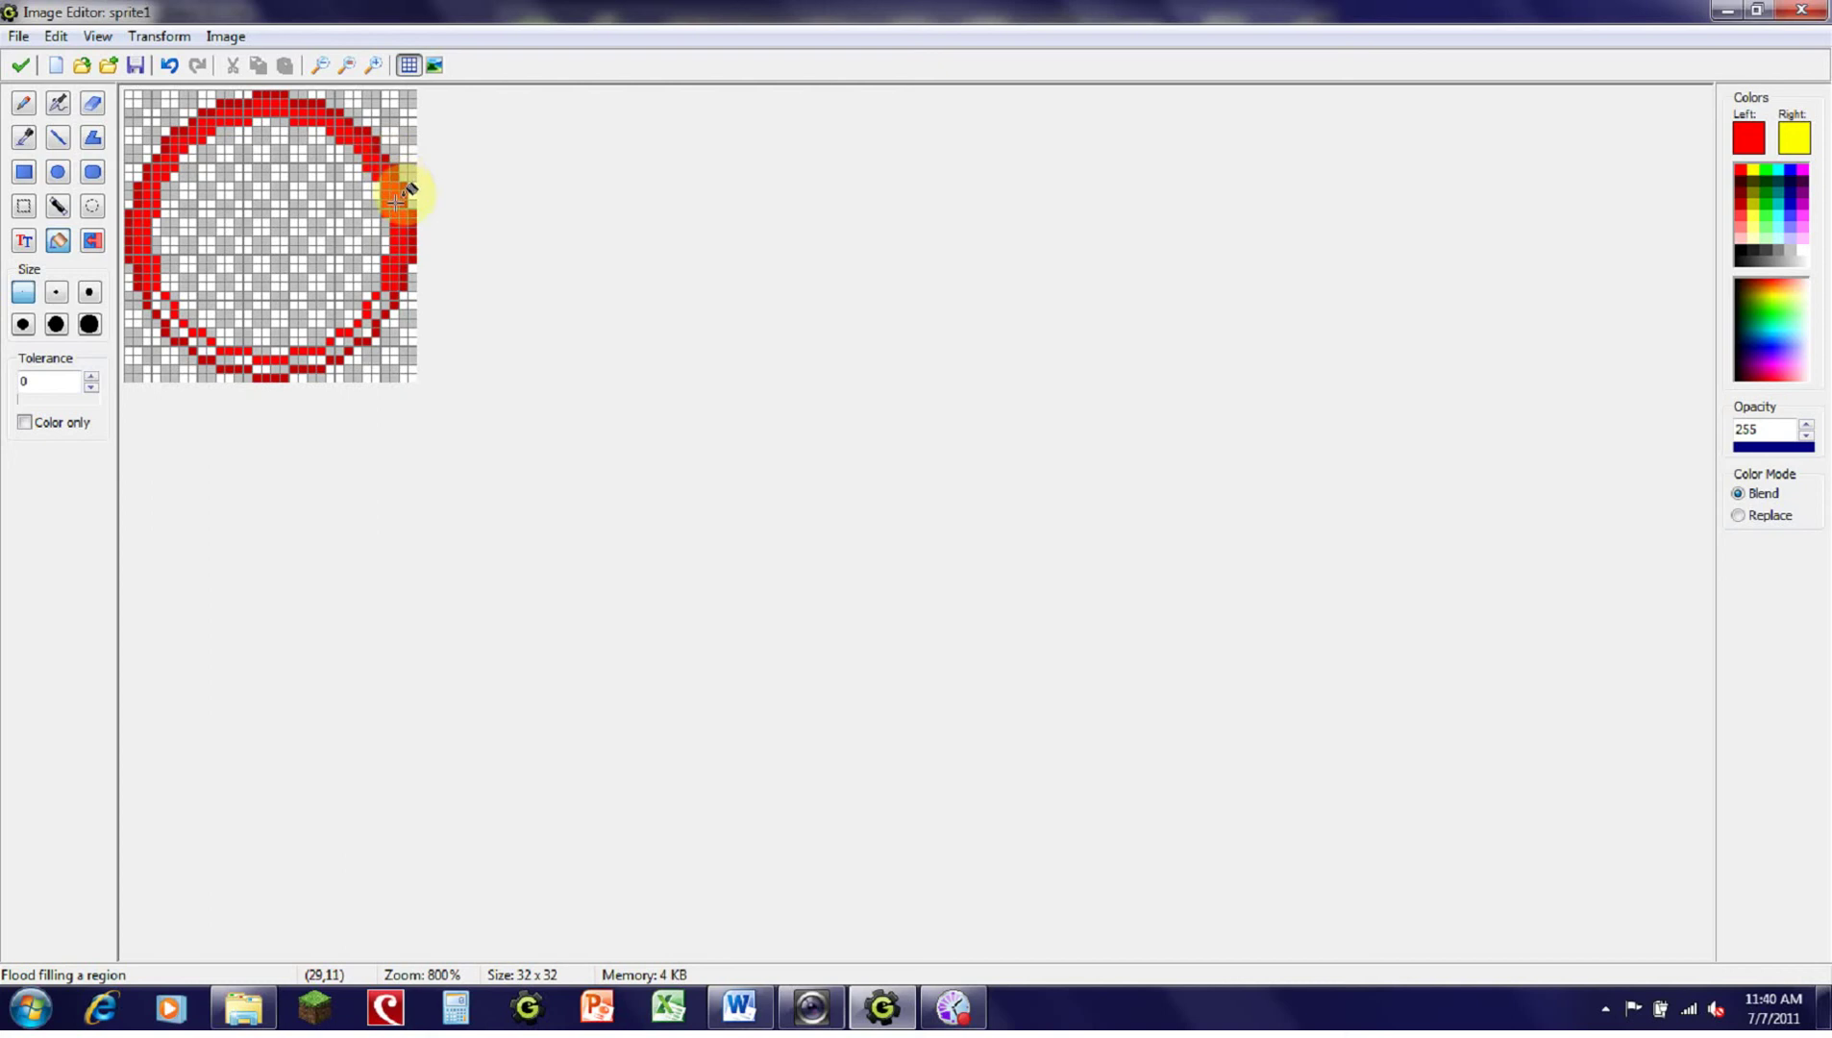
left_click(352, 324)
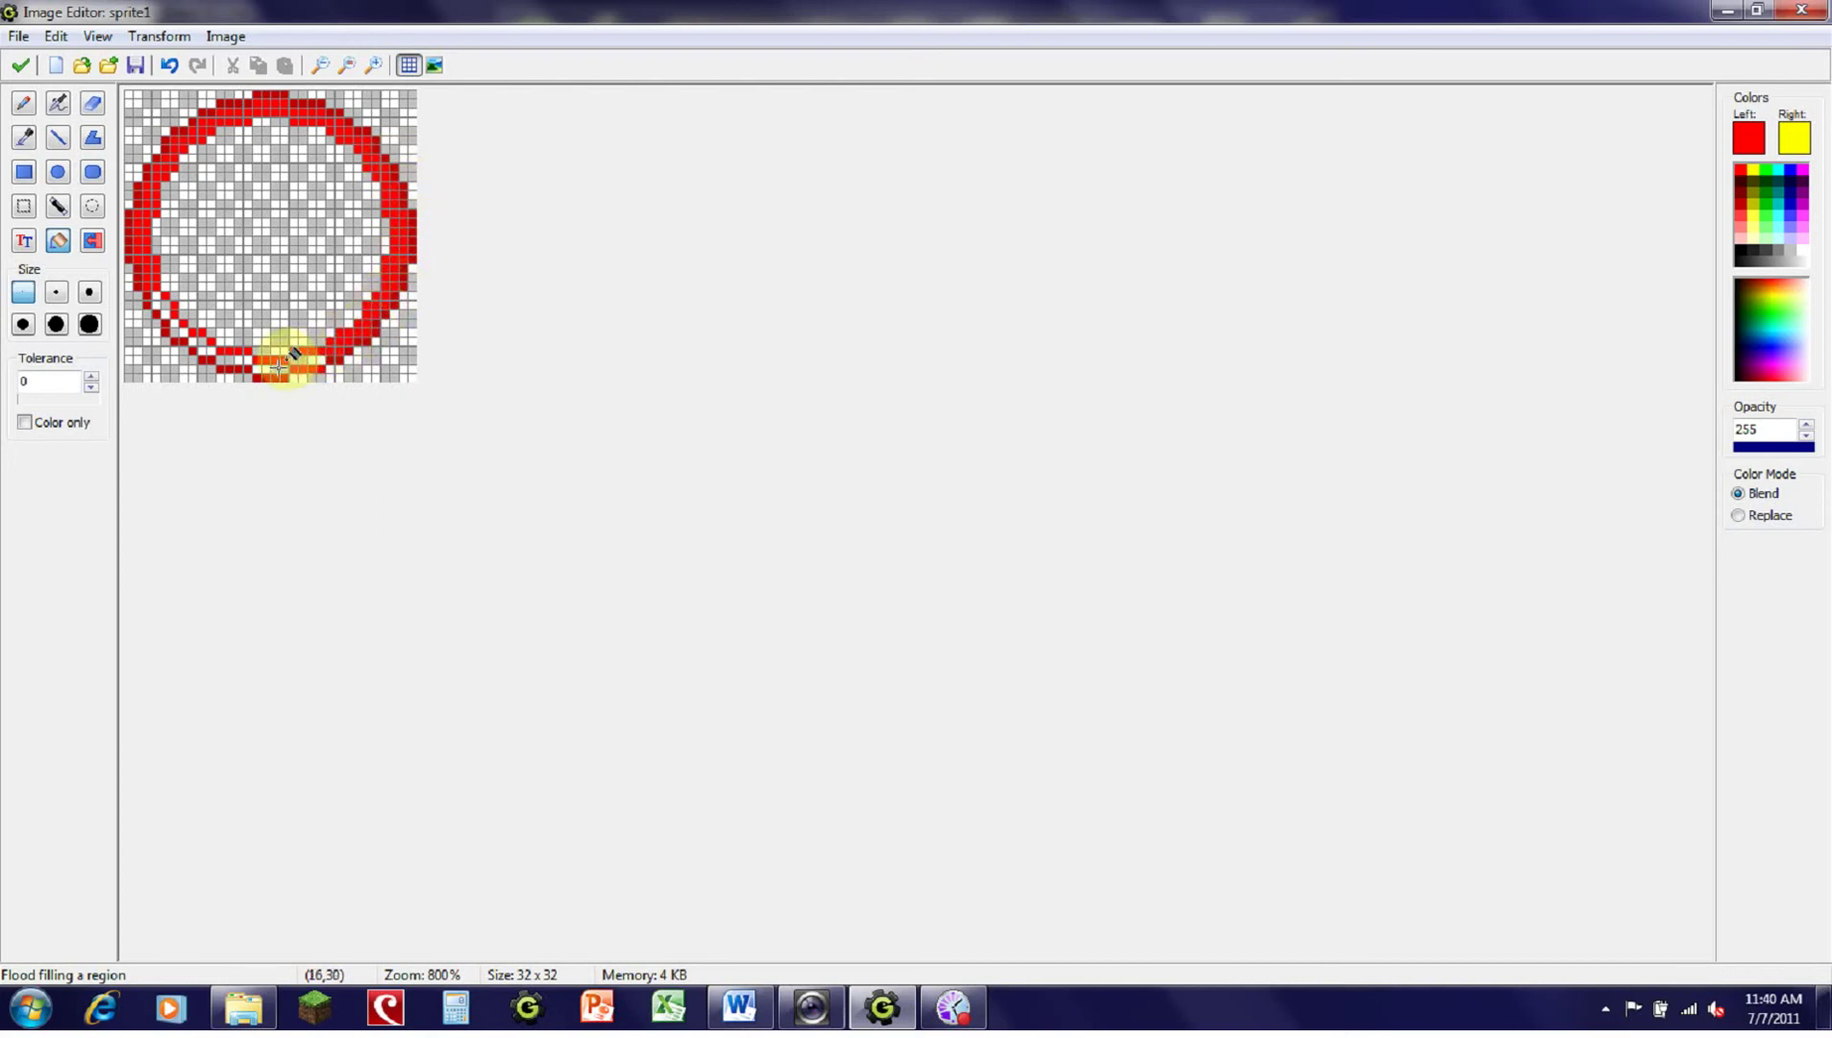
left_click(306, 342, "ctrl")
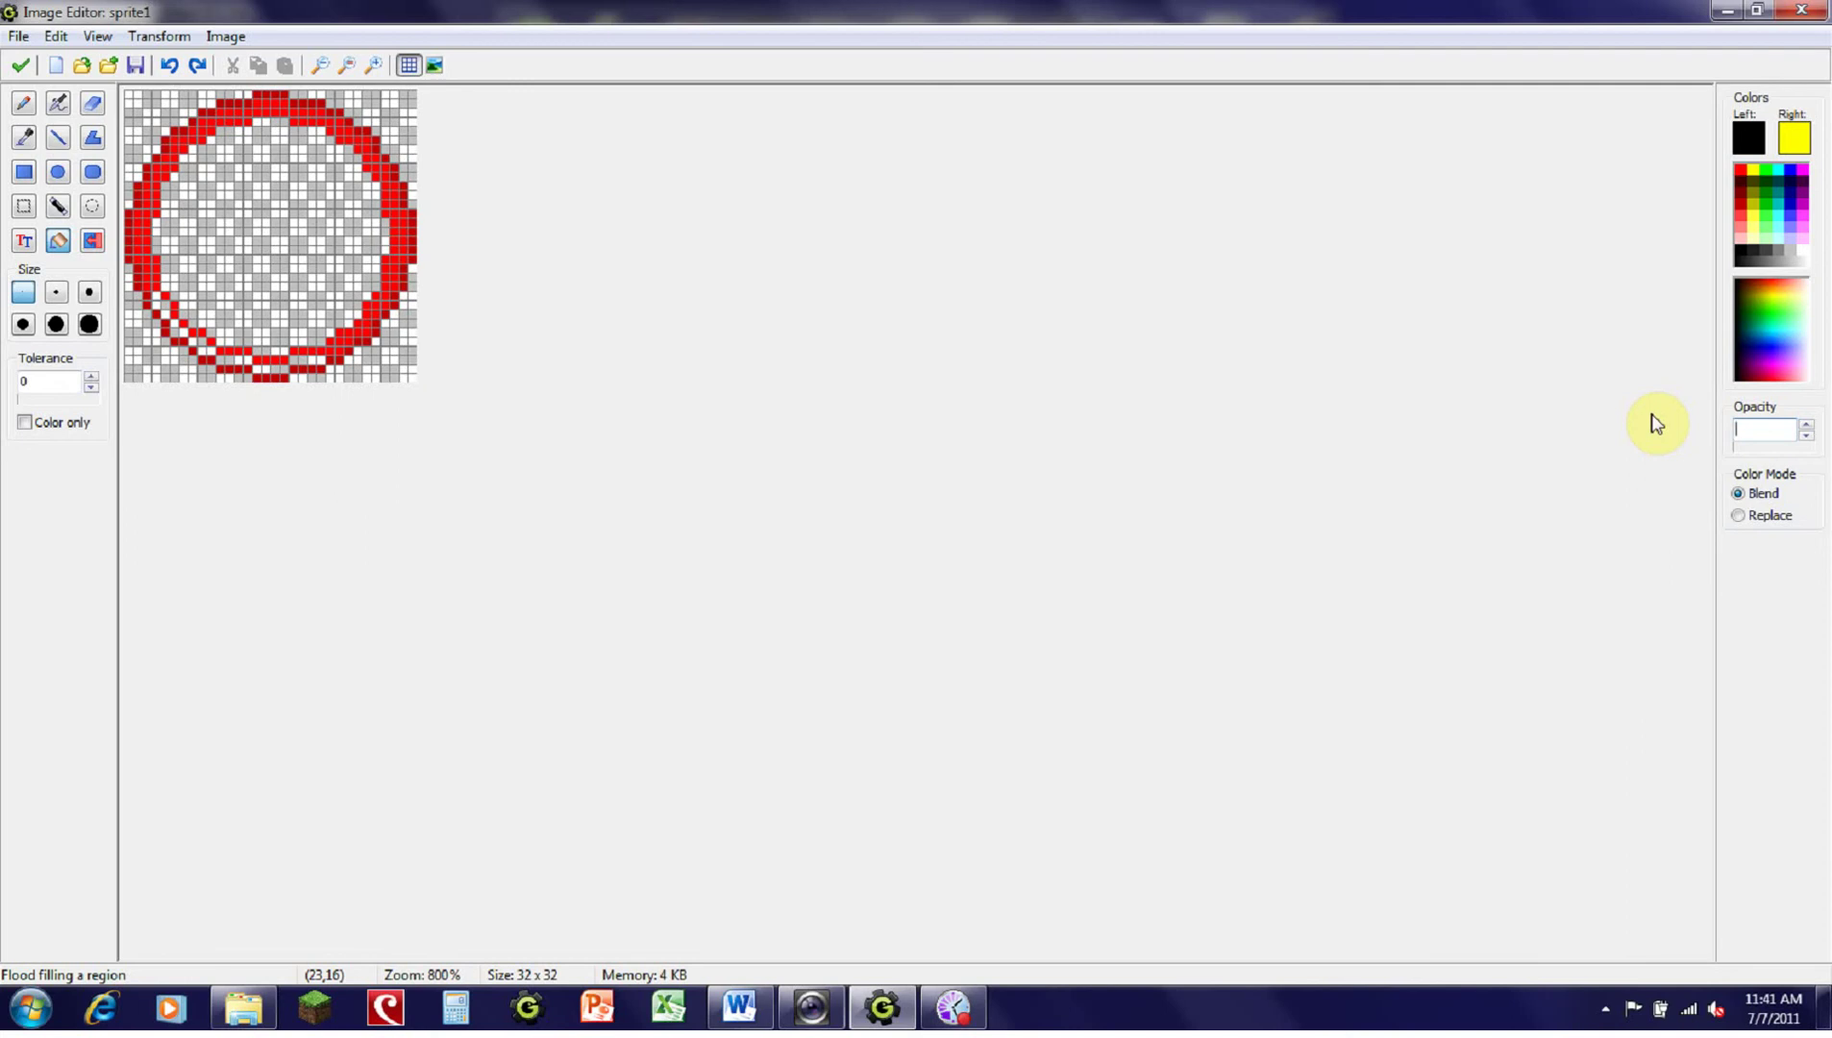
Step: Restore the opacity to 255 and the left color to bright red, and flood-fill the ring's remaining lower gaps
type("55")
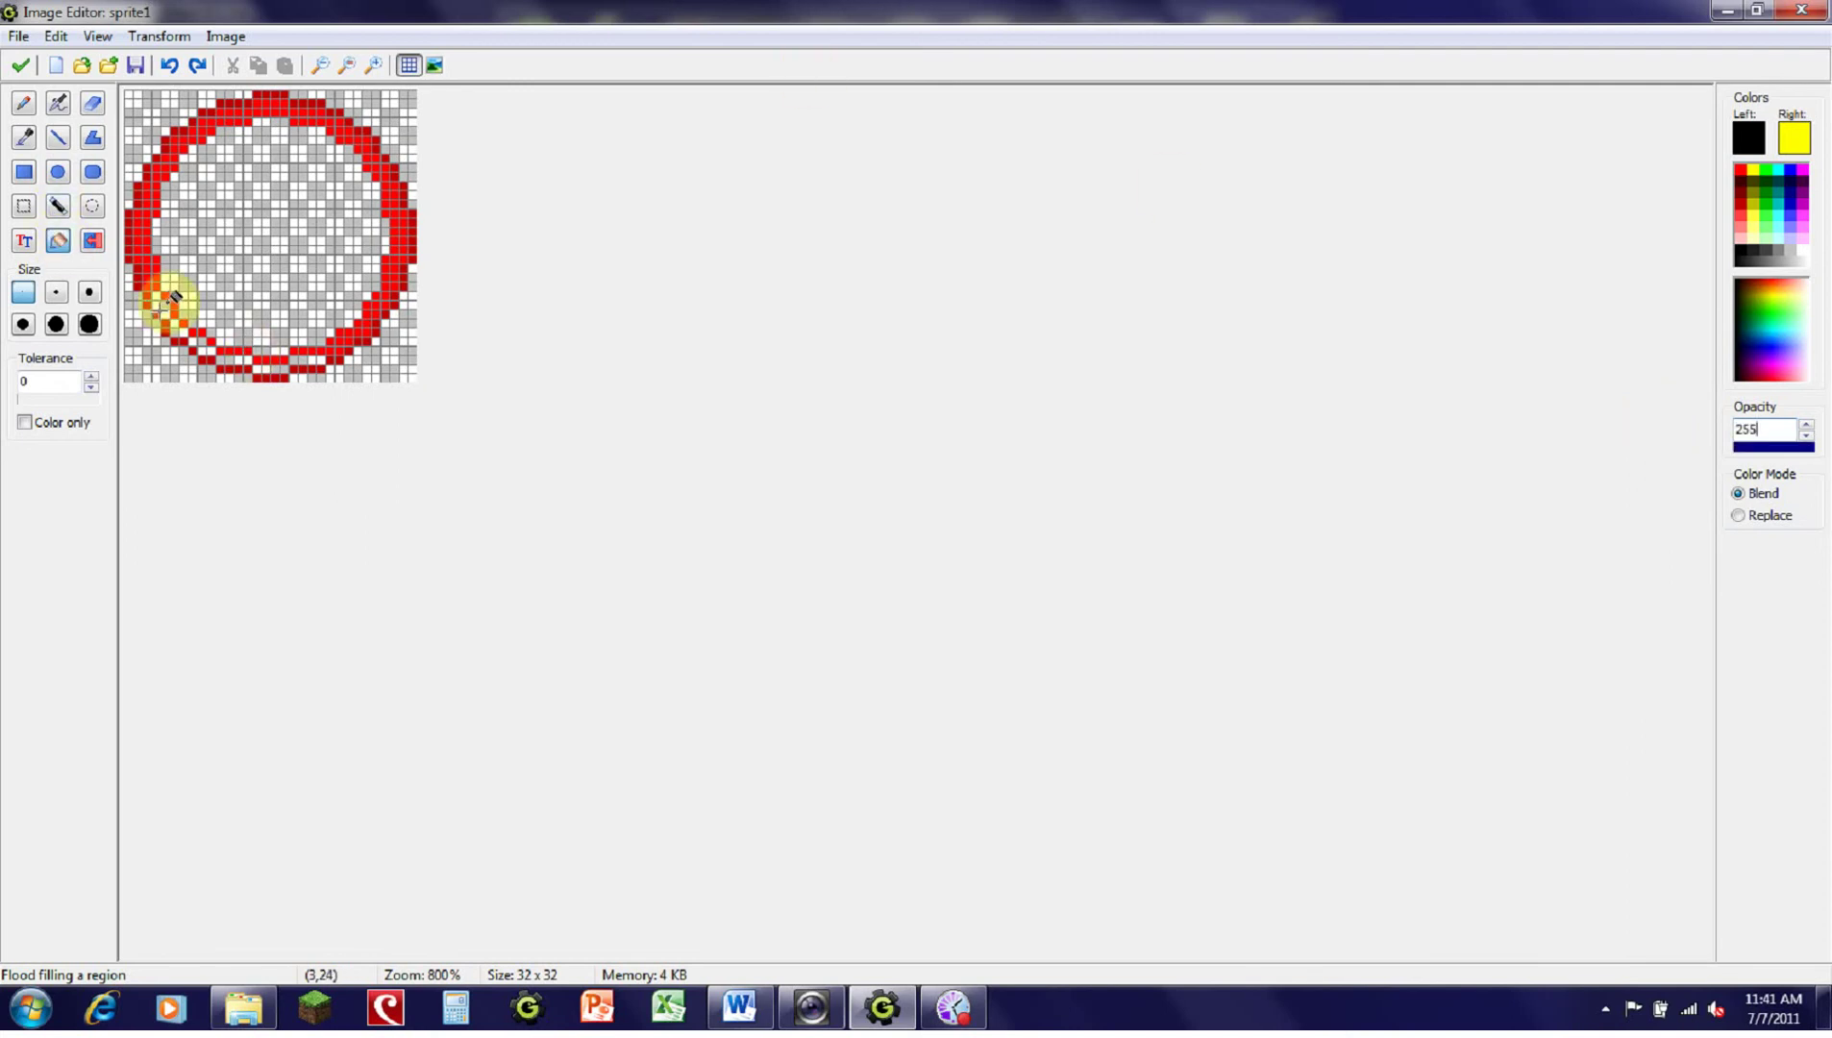
key("ctrl+z")
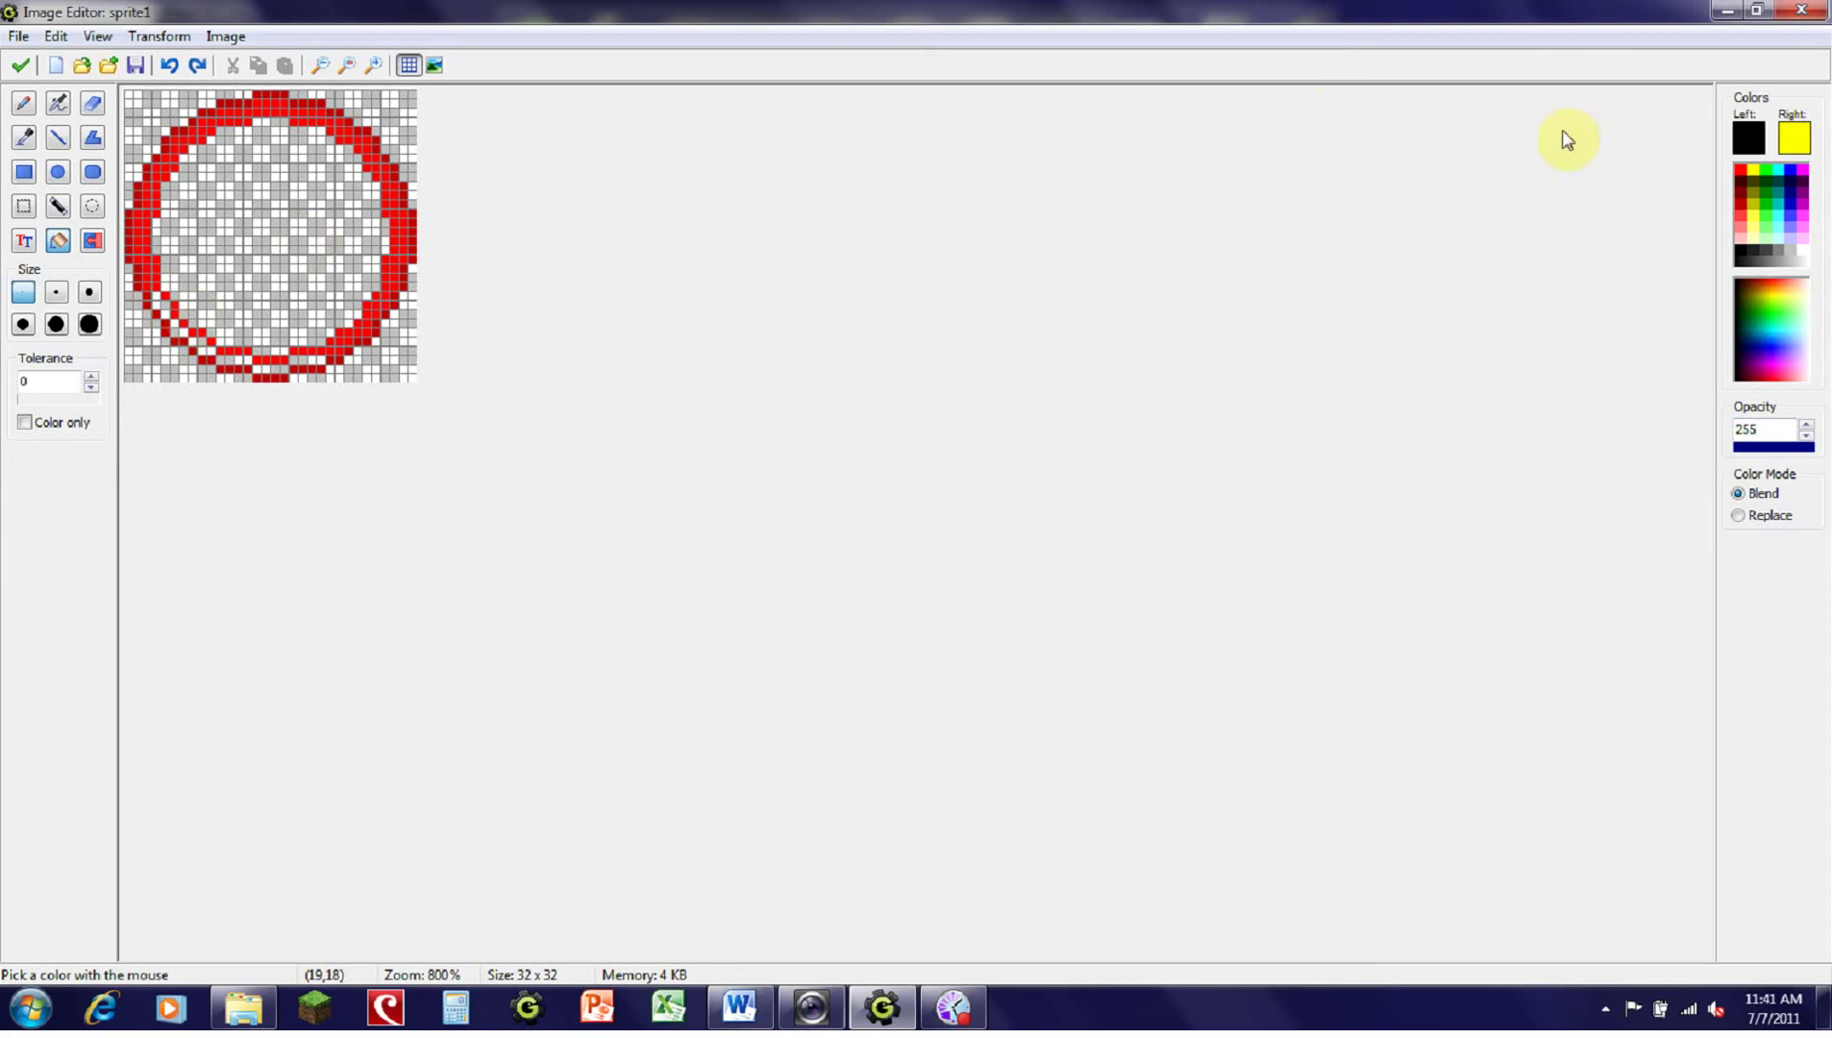
left_click(1740, 170)
left_click(170, 310)
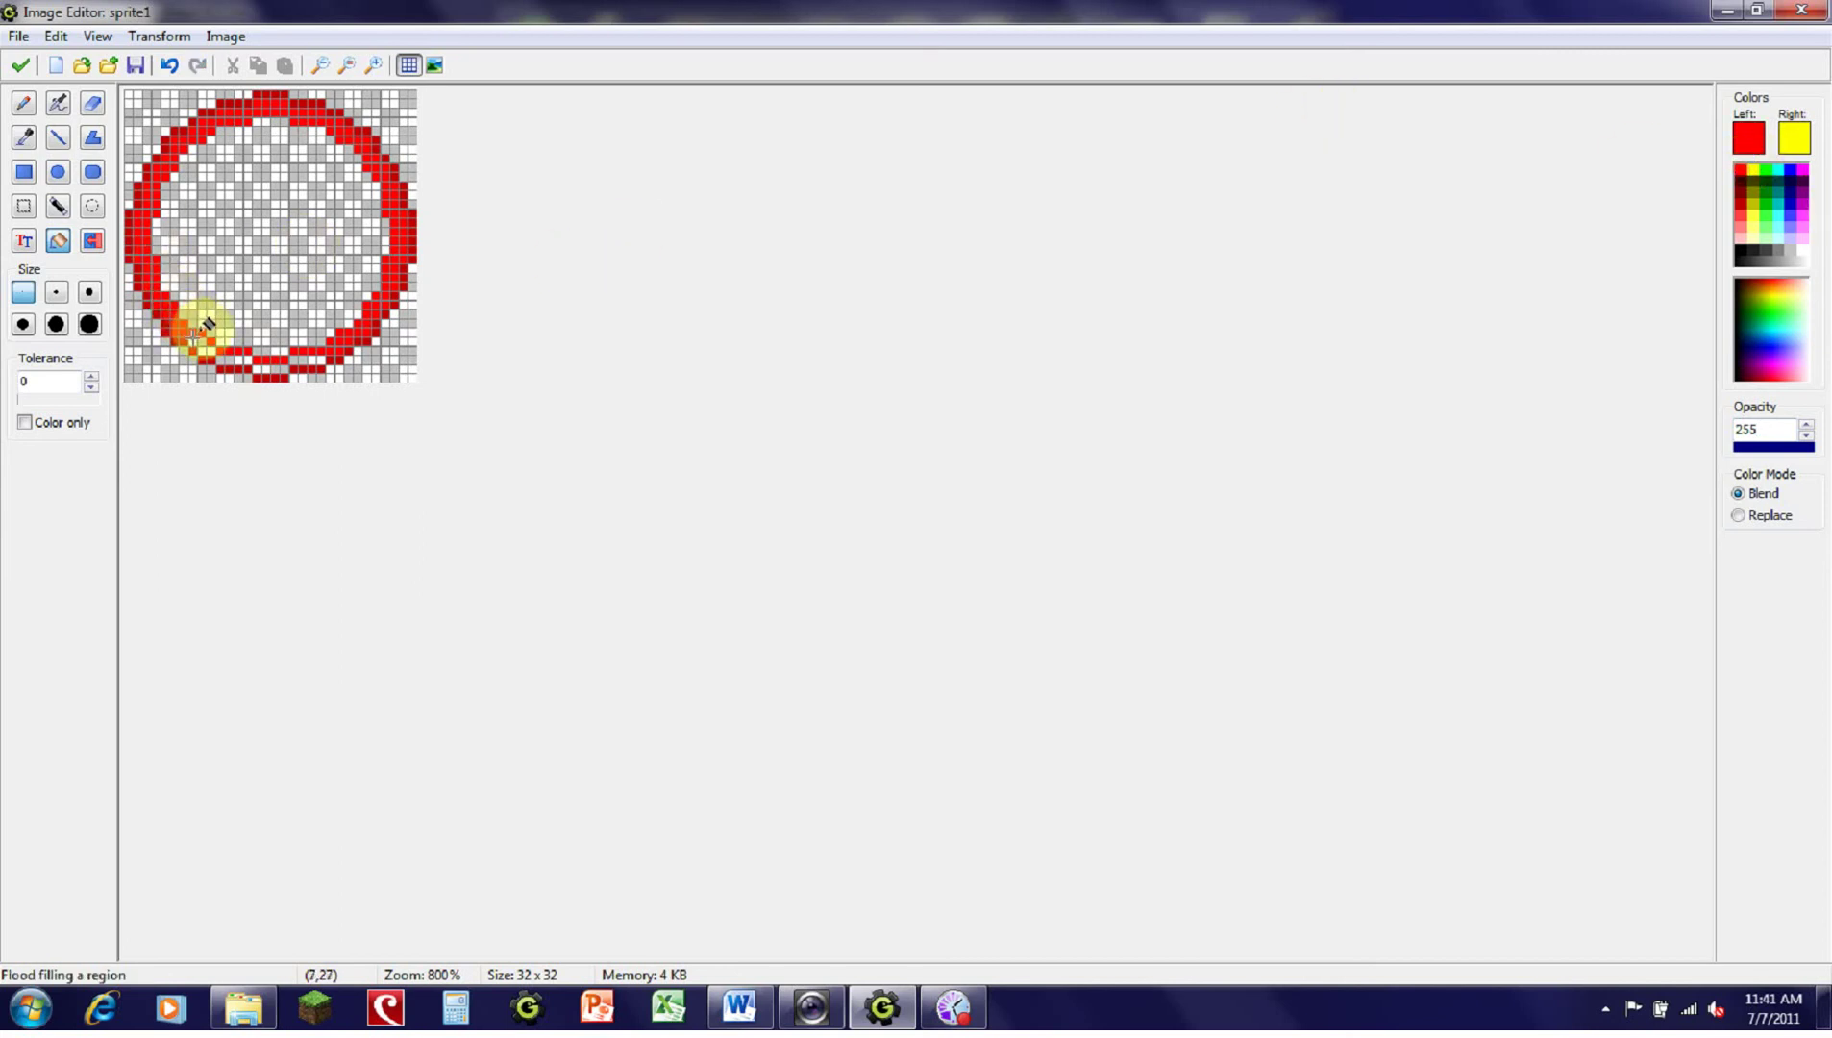
left_click(252, 357)
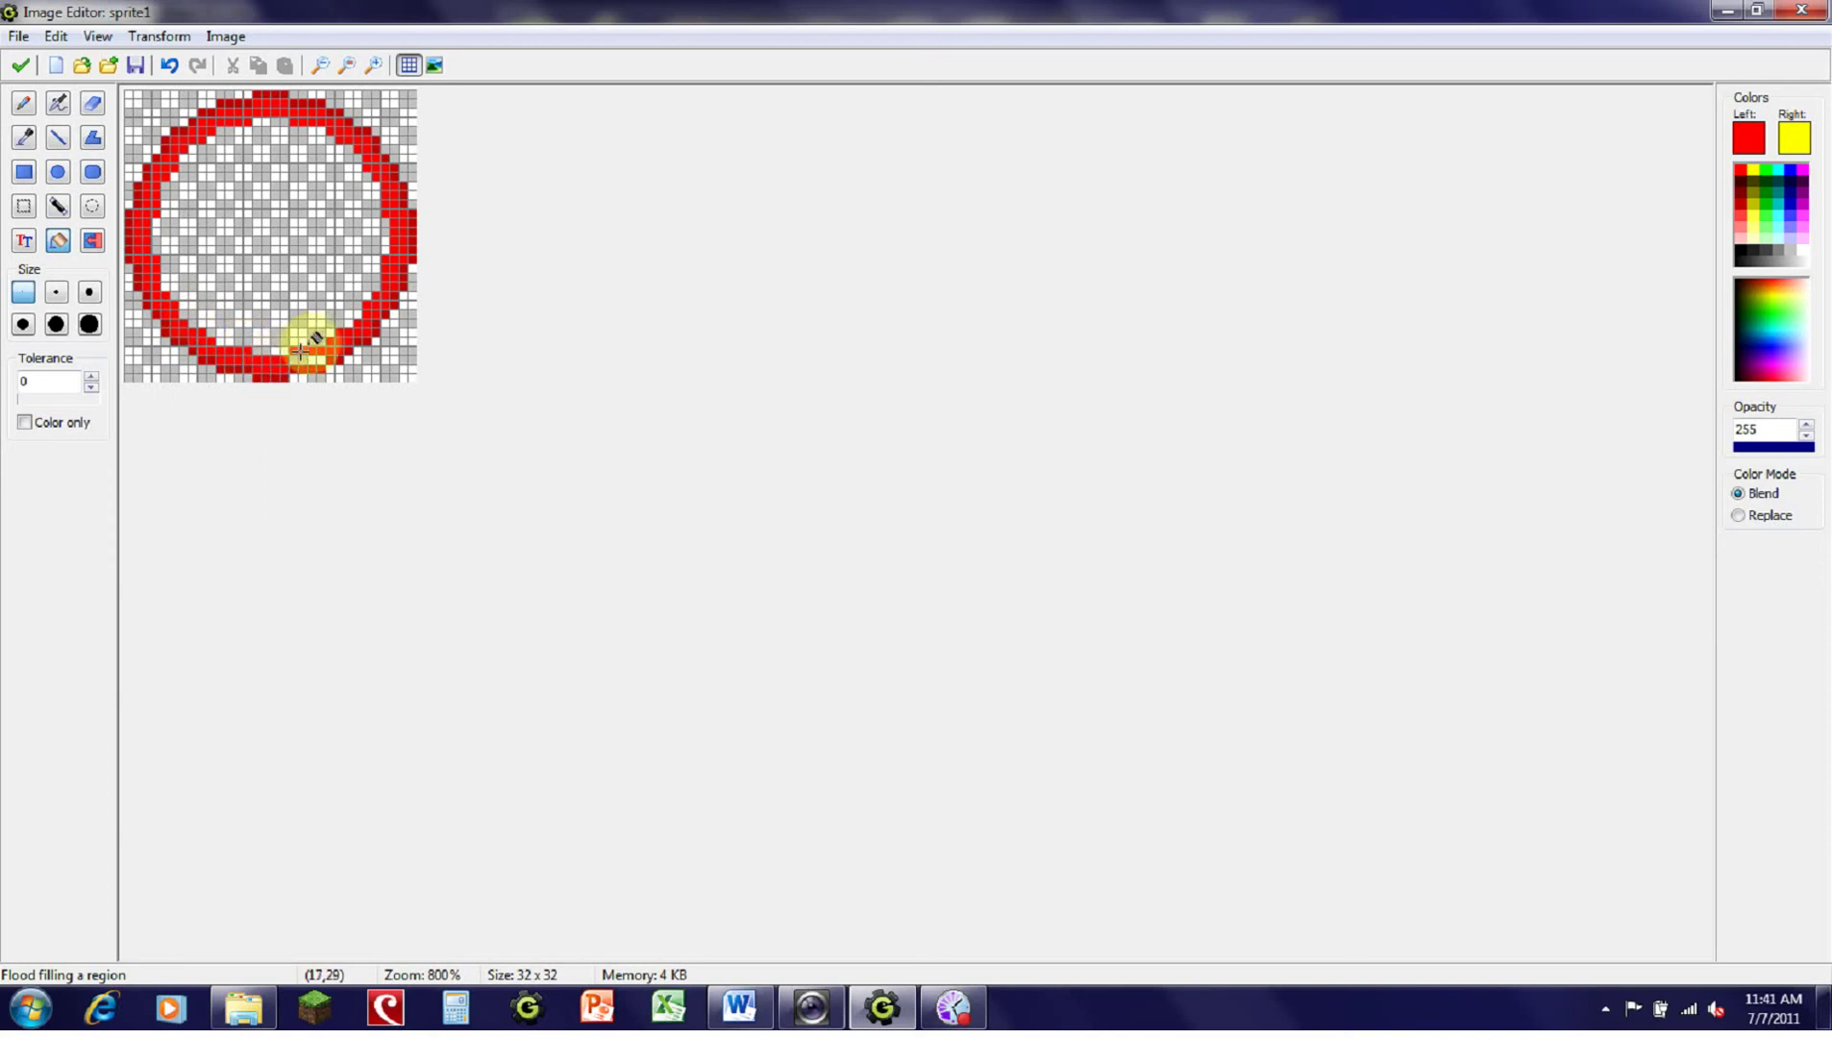
left_click(302, 359)
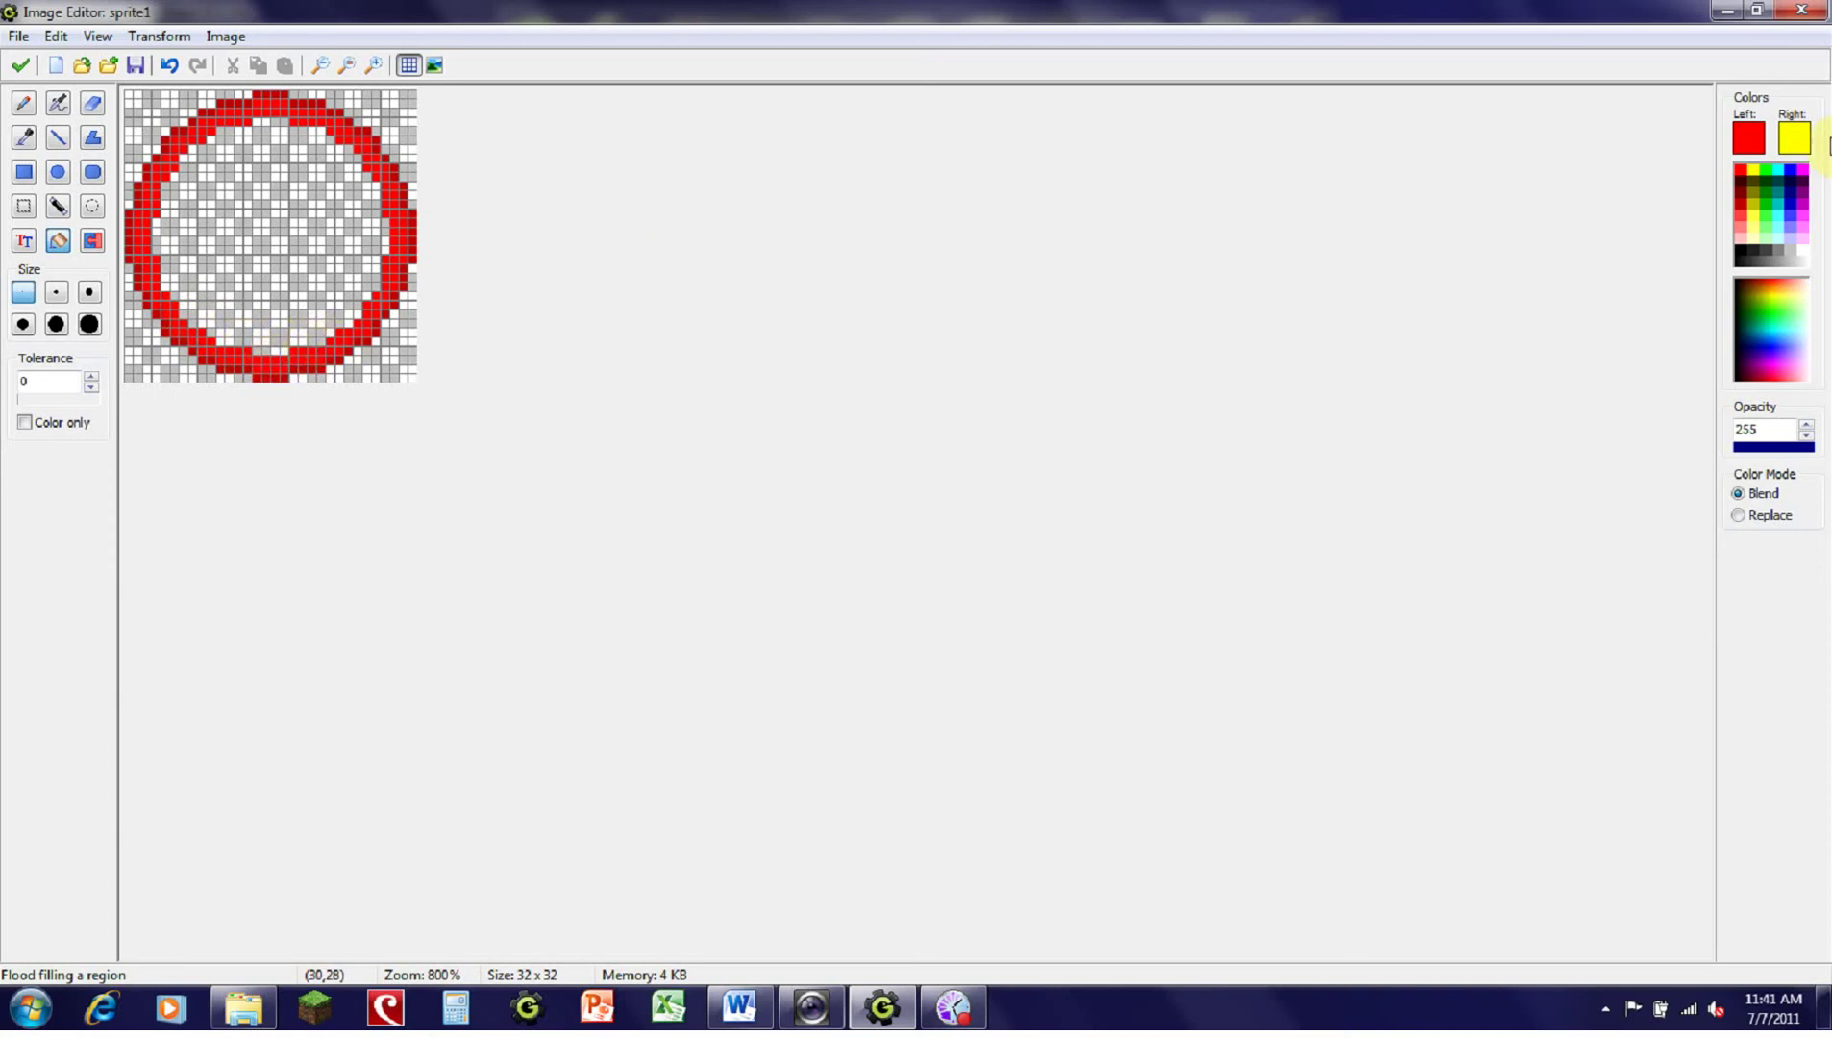
Step: Flood-fill the inside of the circle with lighter red and turn off the pixel grid
left_click(1741, 213)
left_click(306, 172)
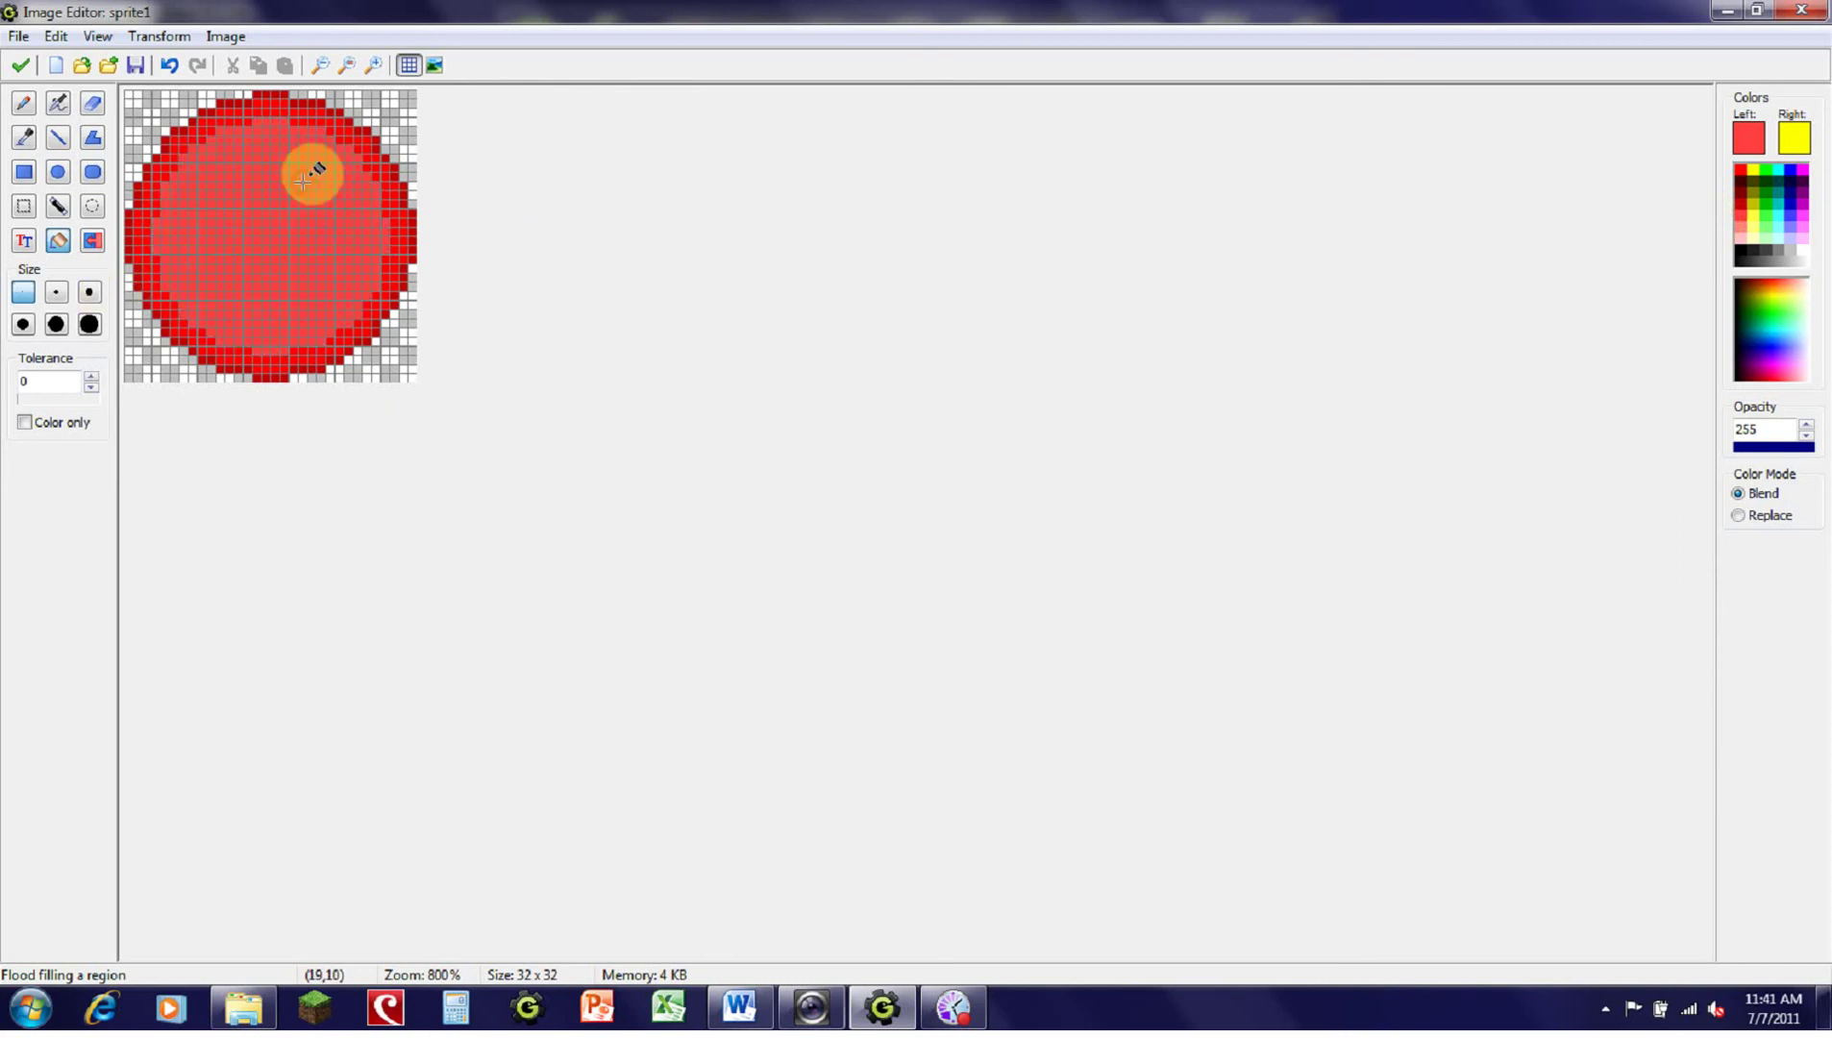
left_click(408, 64)
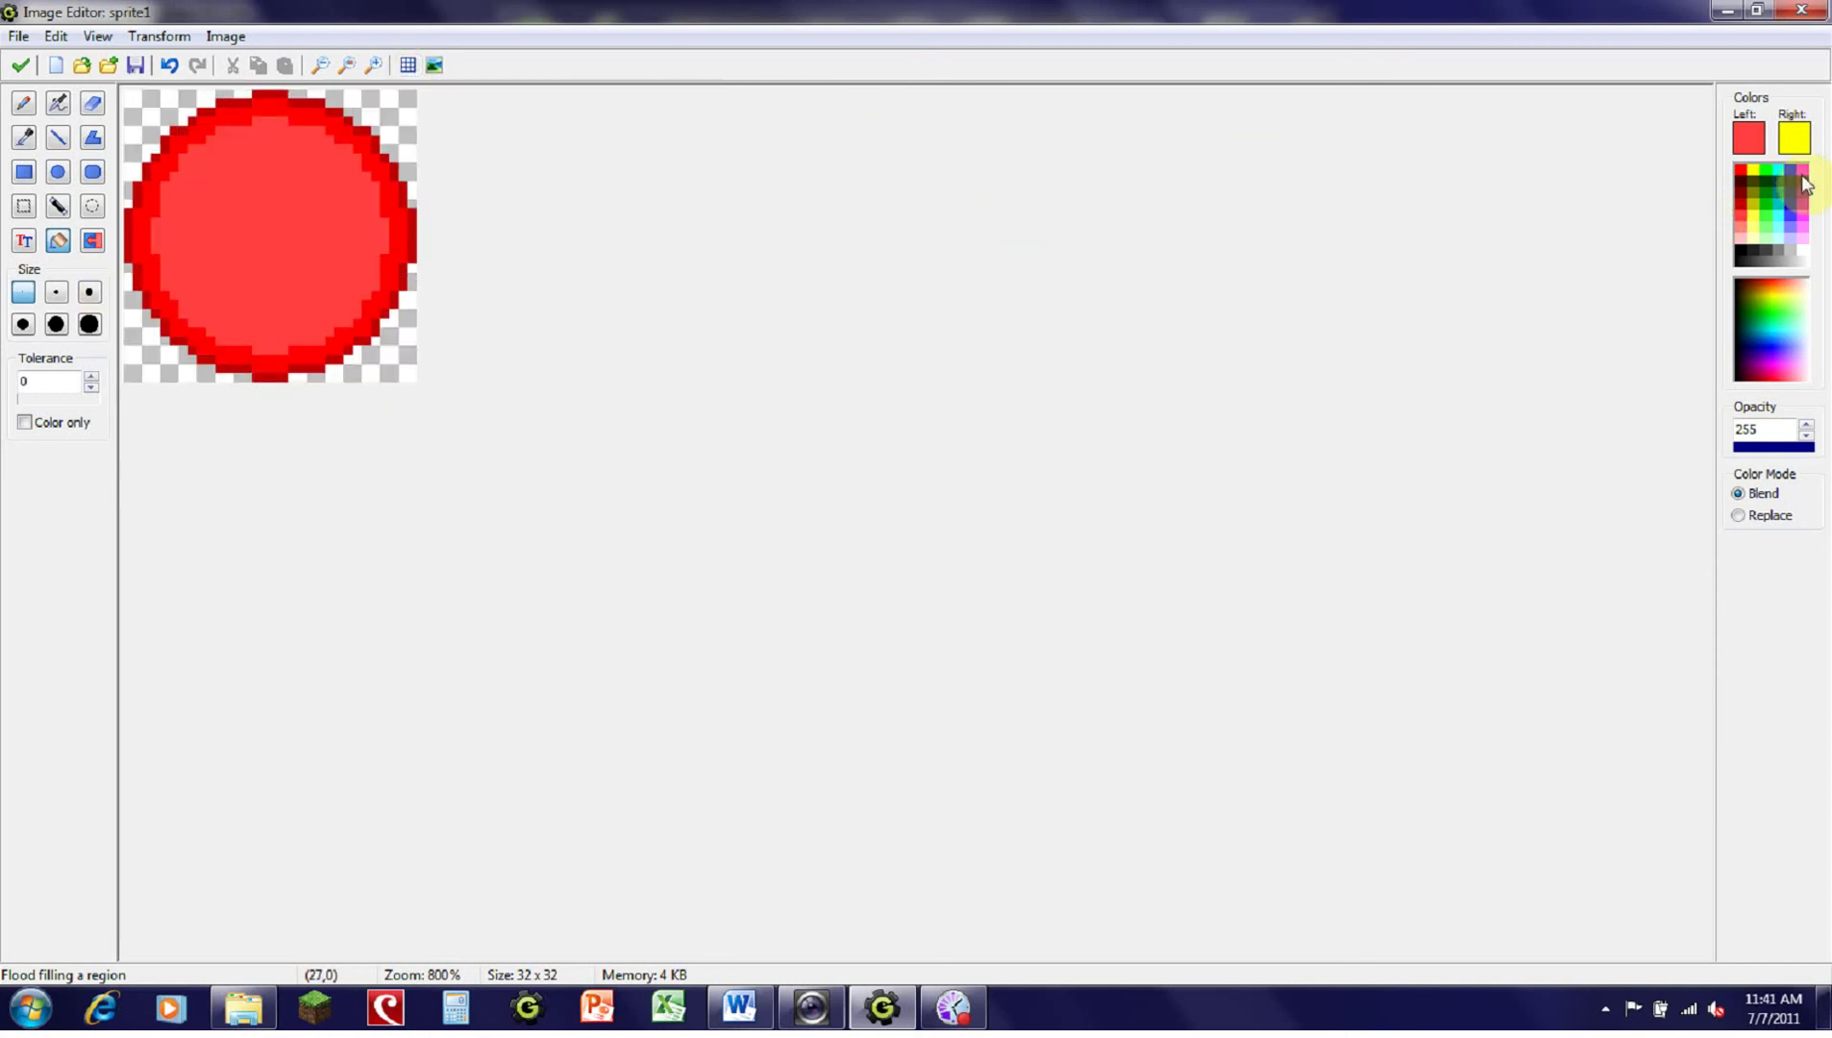
Step: Outline a wedge-shaped mouth with dark red plain lines from the circle's center to its right edge, and clear its inside with the magic wand
left_click(1746, 196)
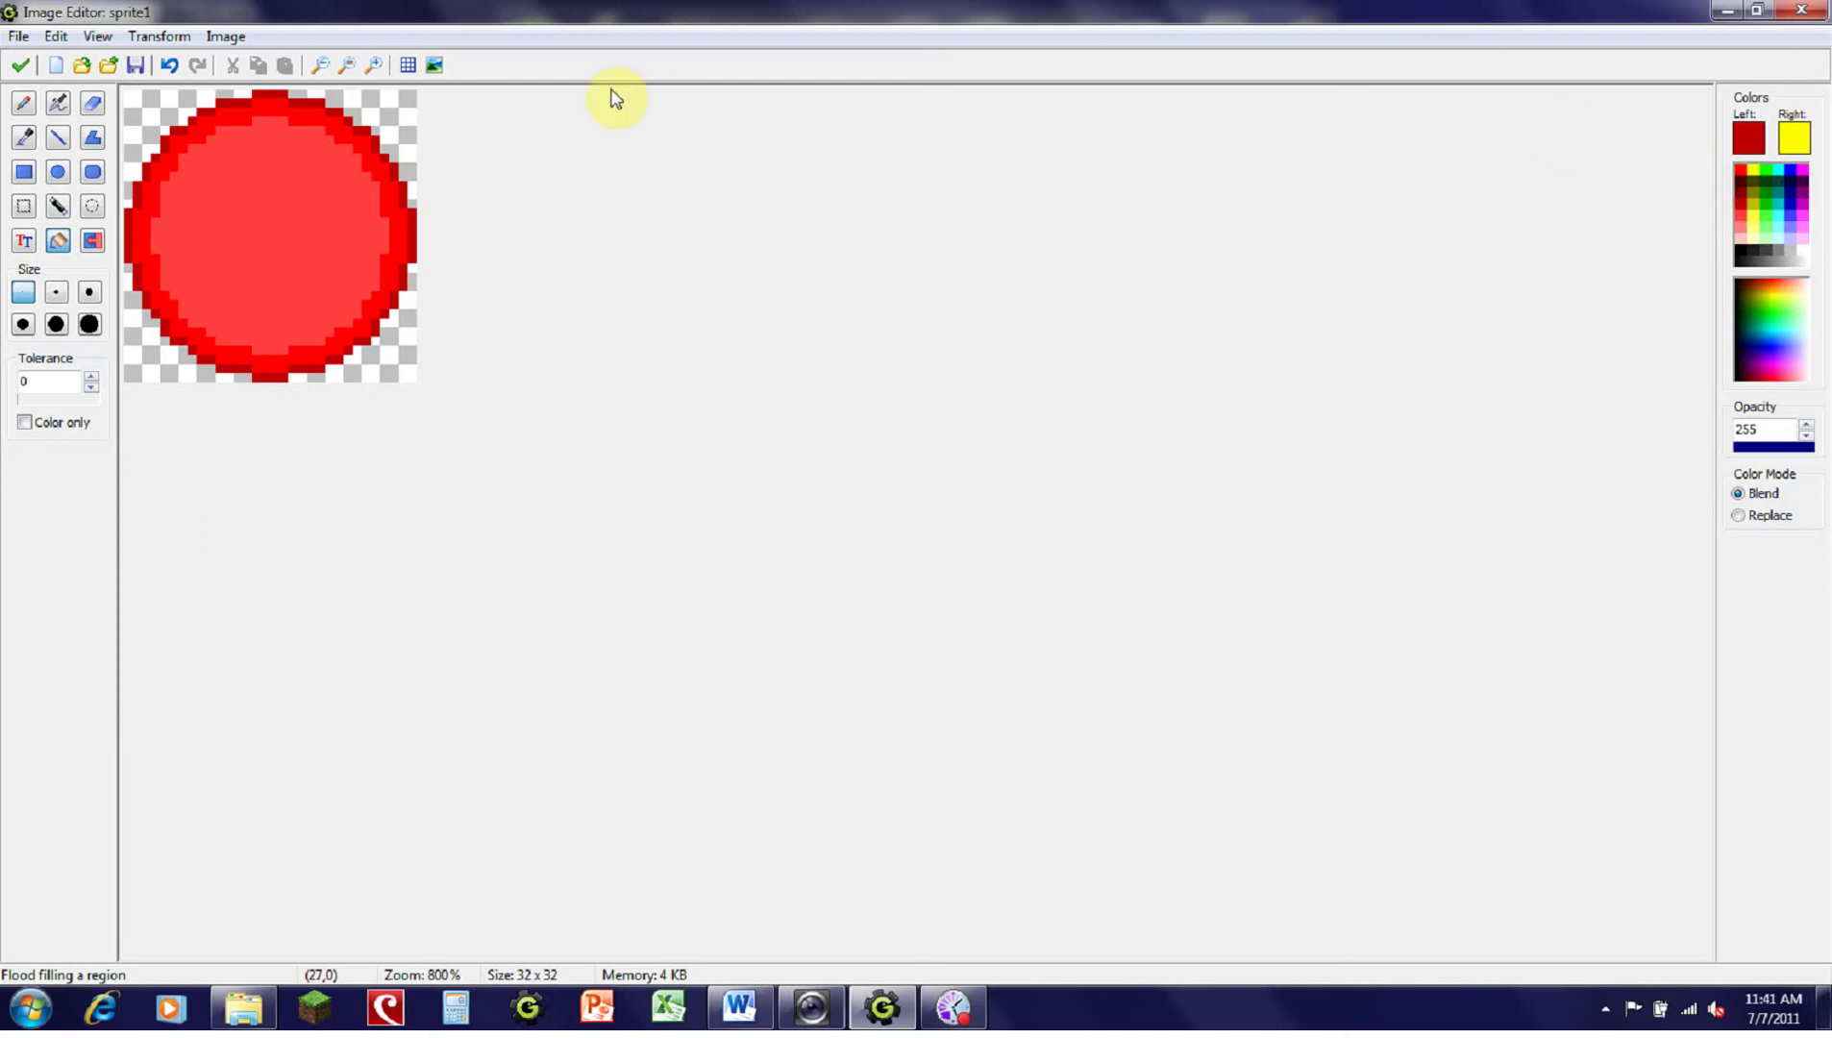
left_click(58, 138)
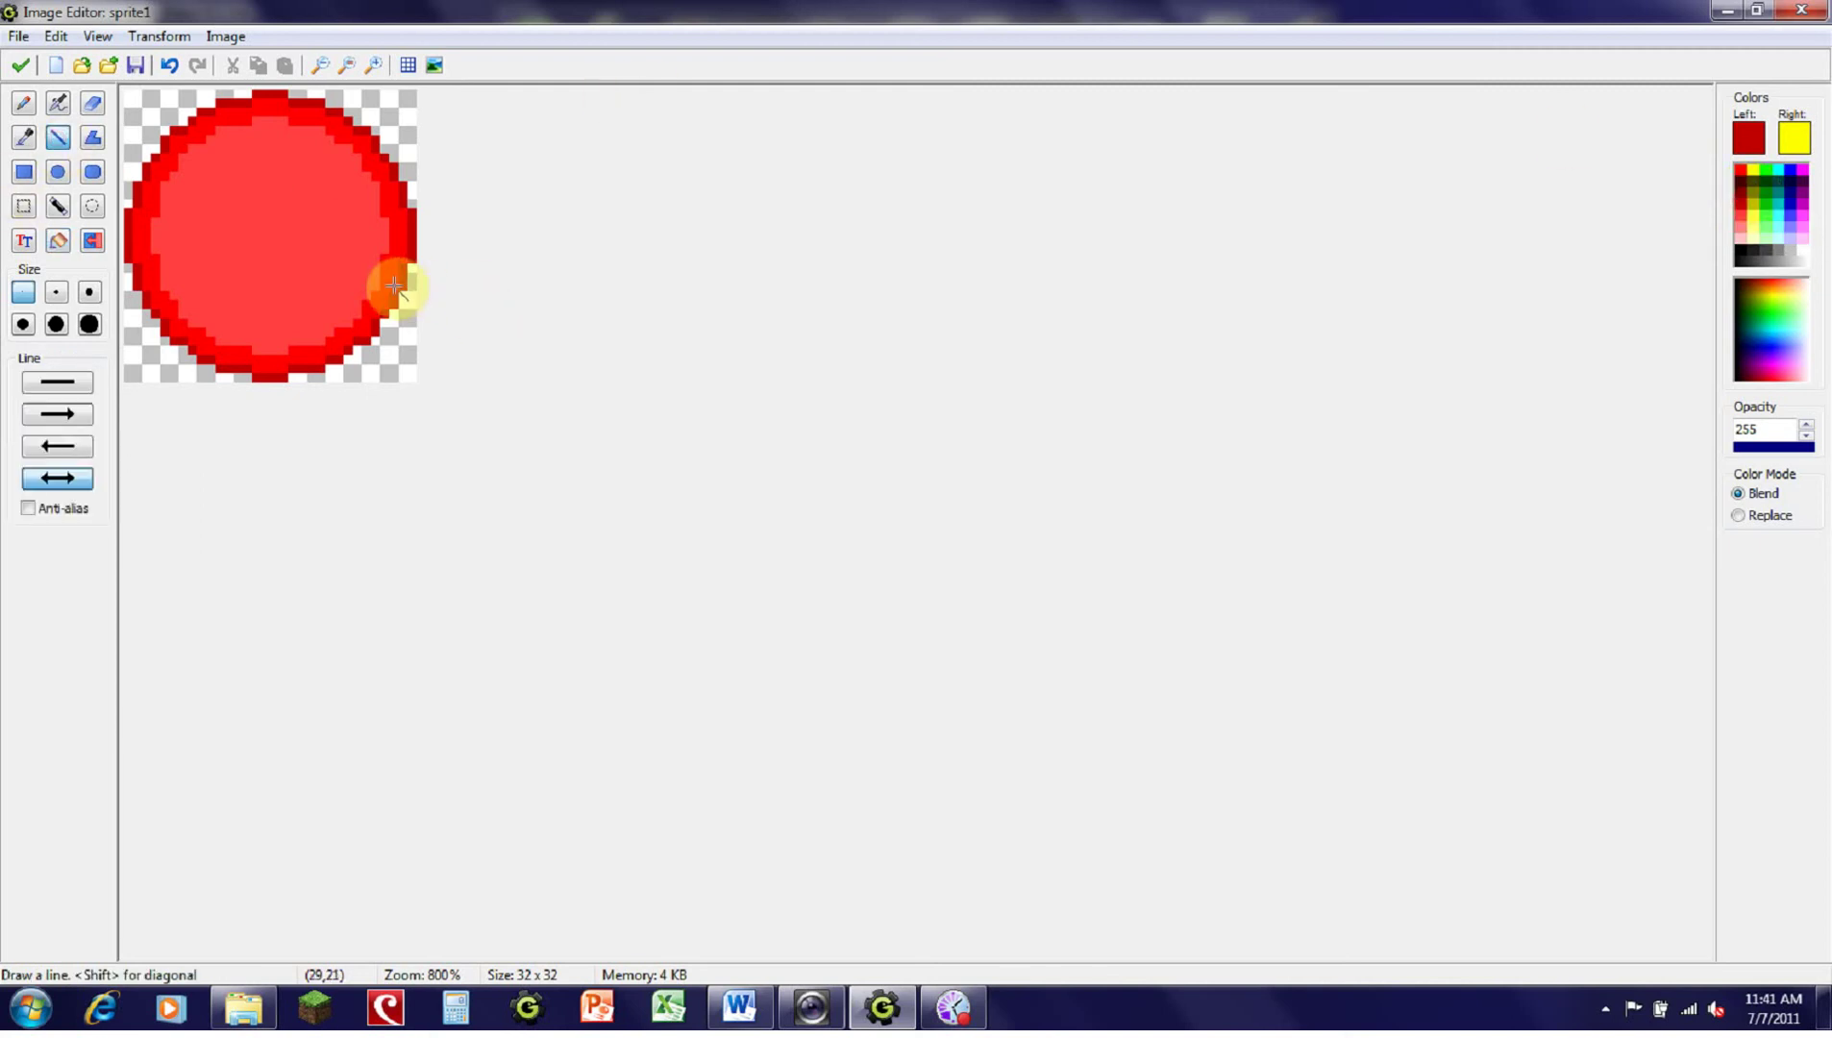
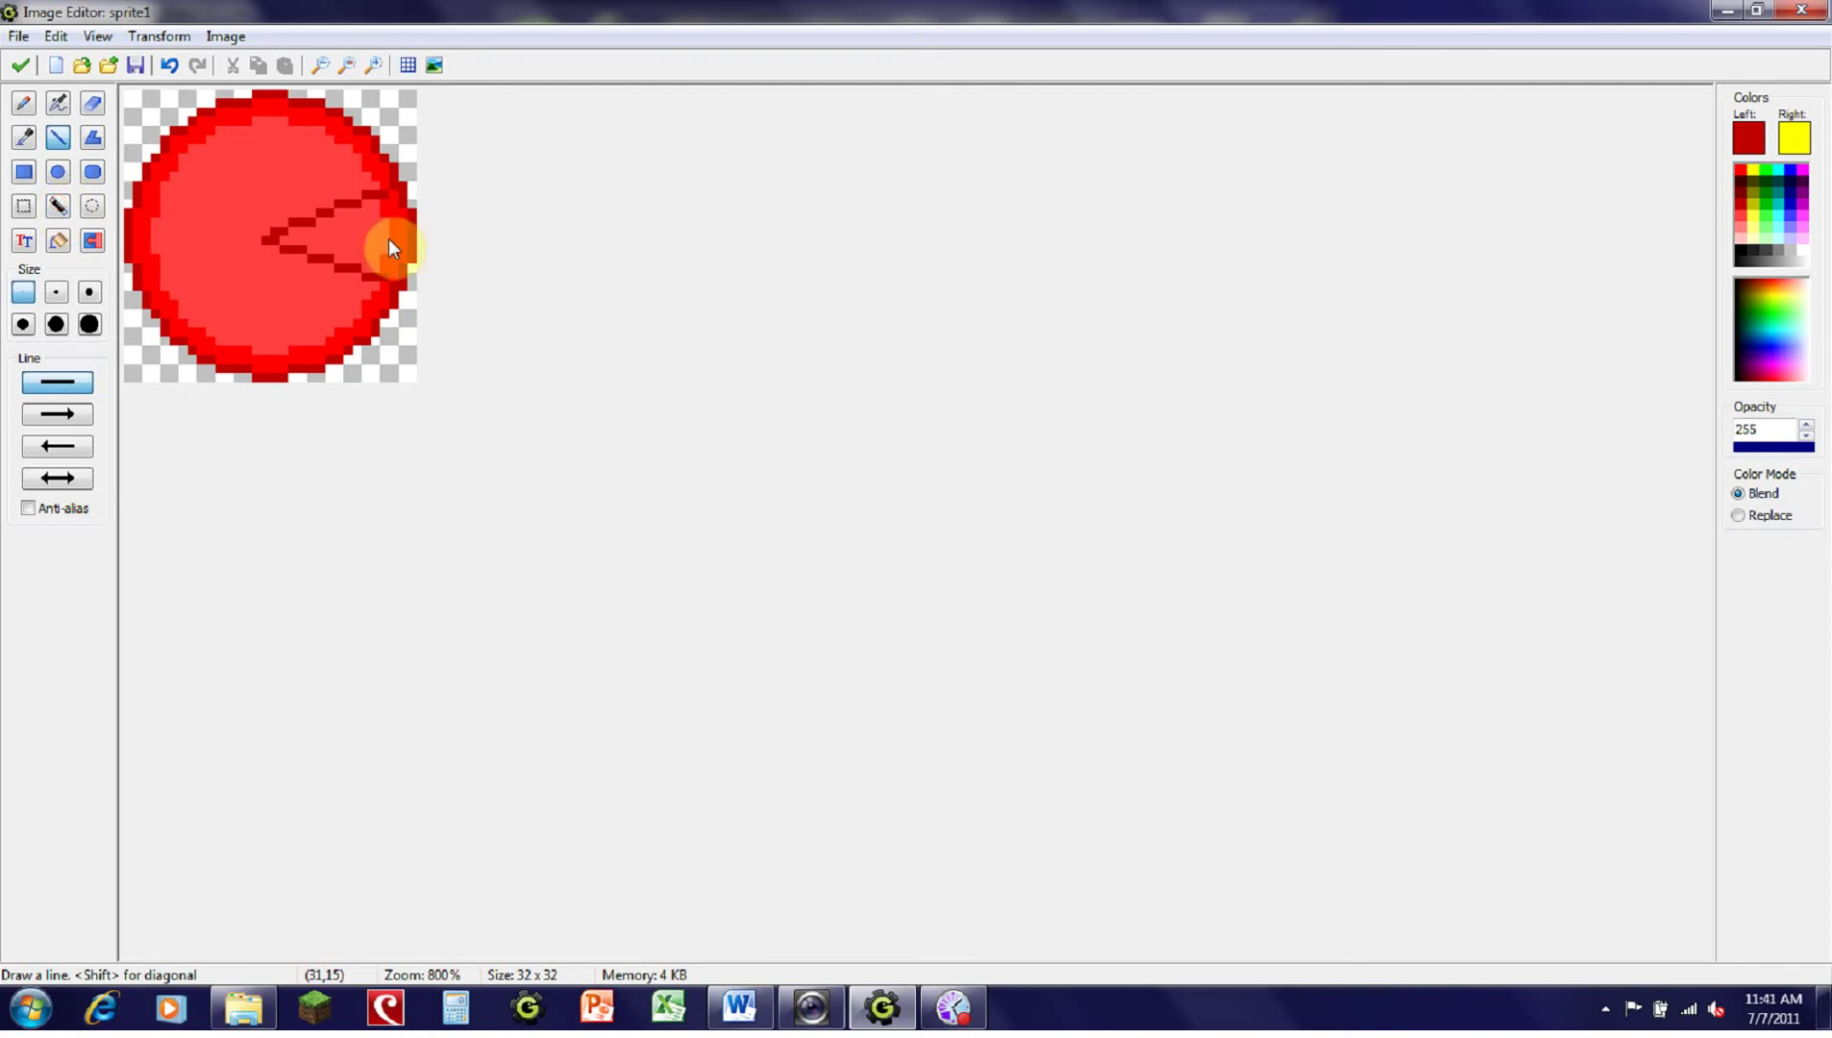
left_click(58, 206)
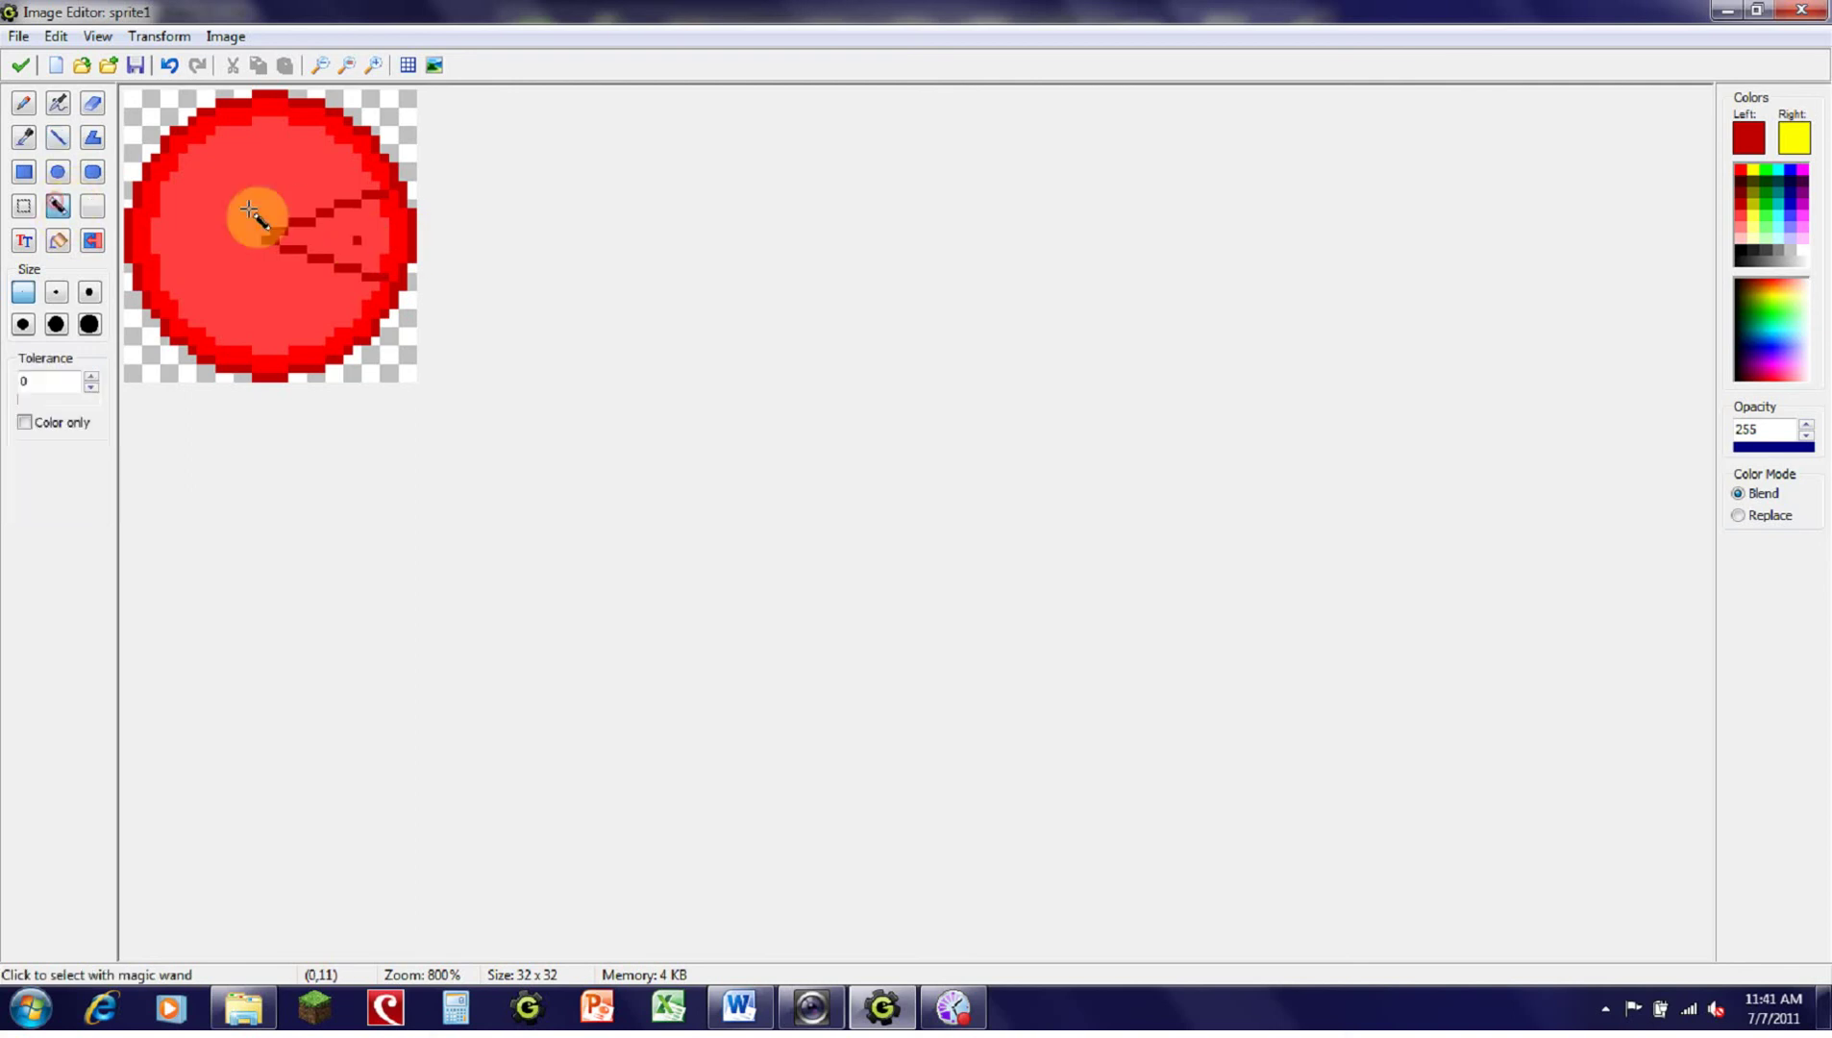
left_click(358, 219)
key("Delete")
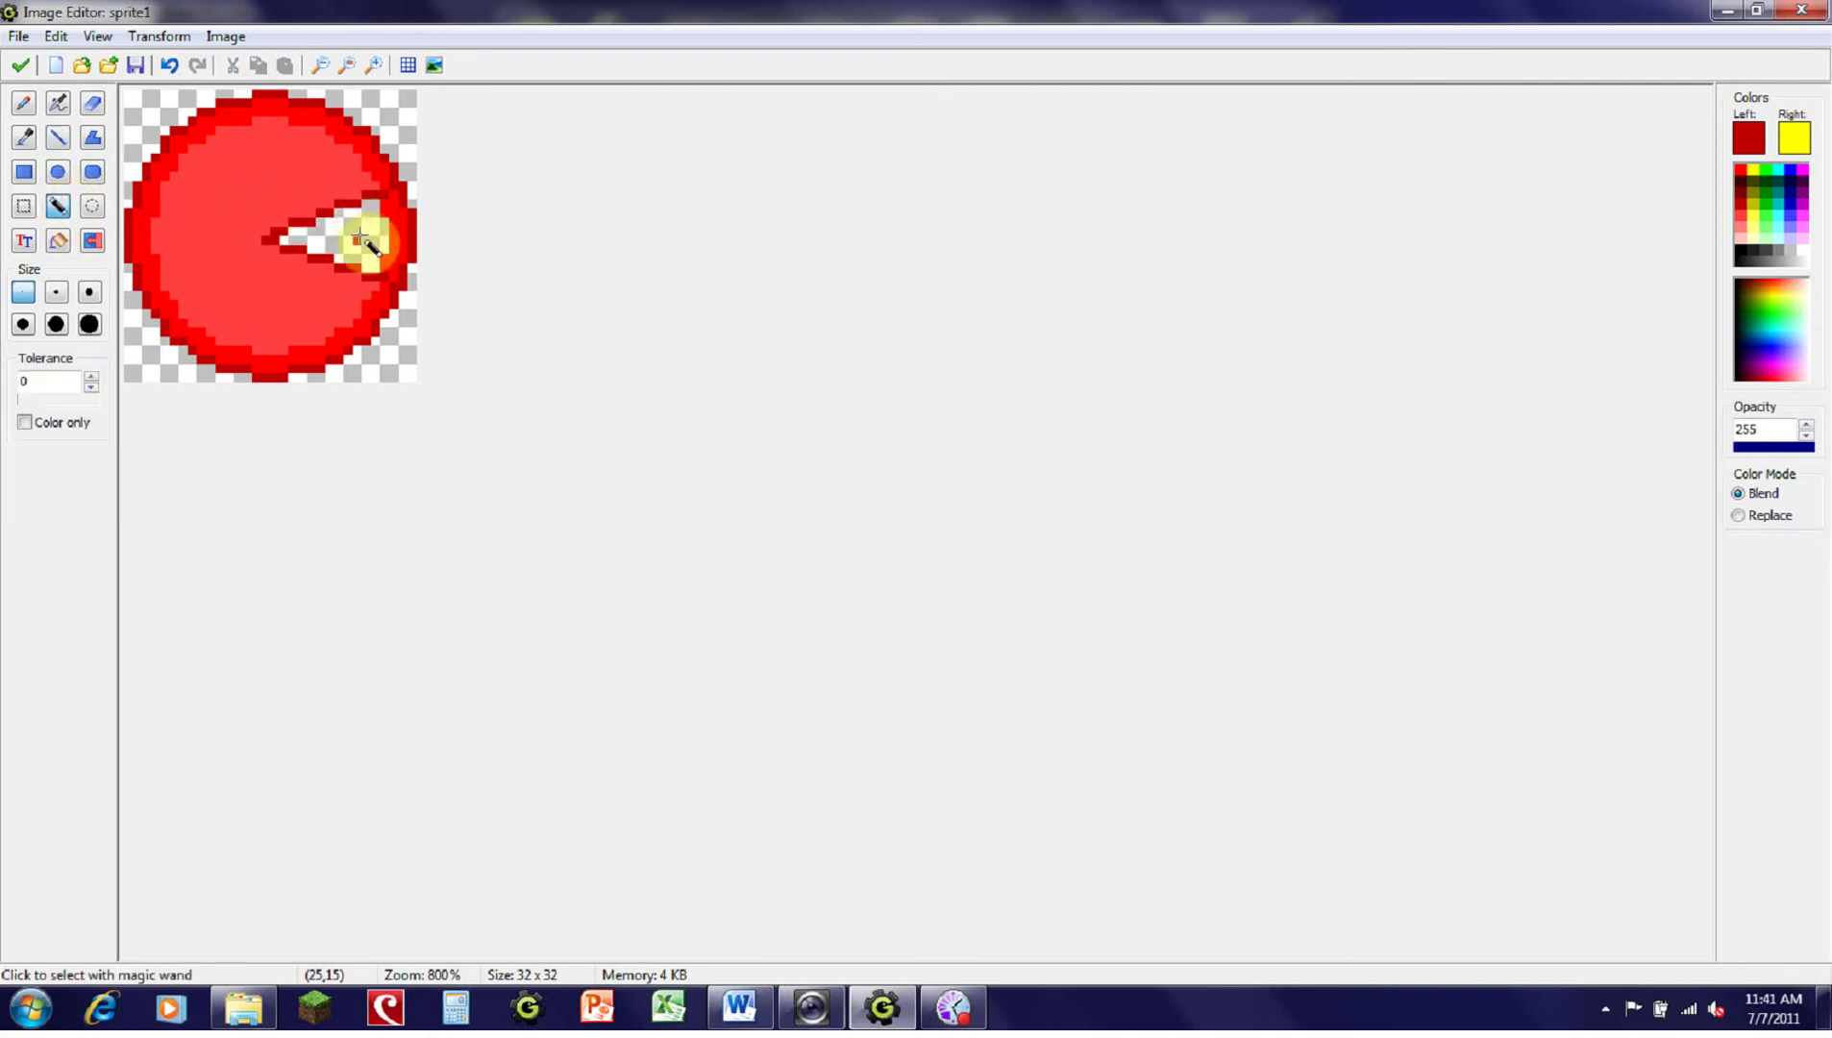
left_click(409, 231)
key("Delete")
Step: Select and delete the leftover outline closing the mouth, trimming the circle's right edge above and below the opening
left_click(23, 206)
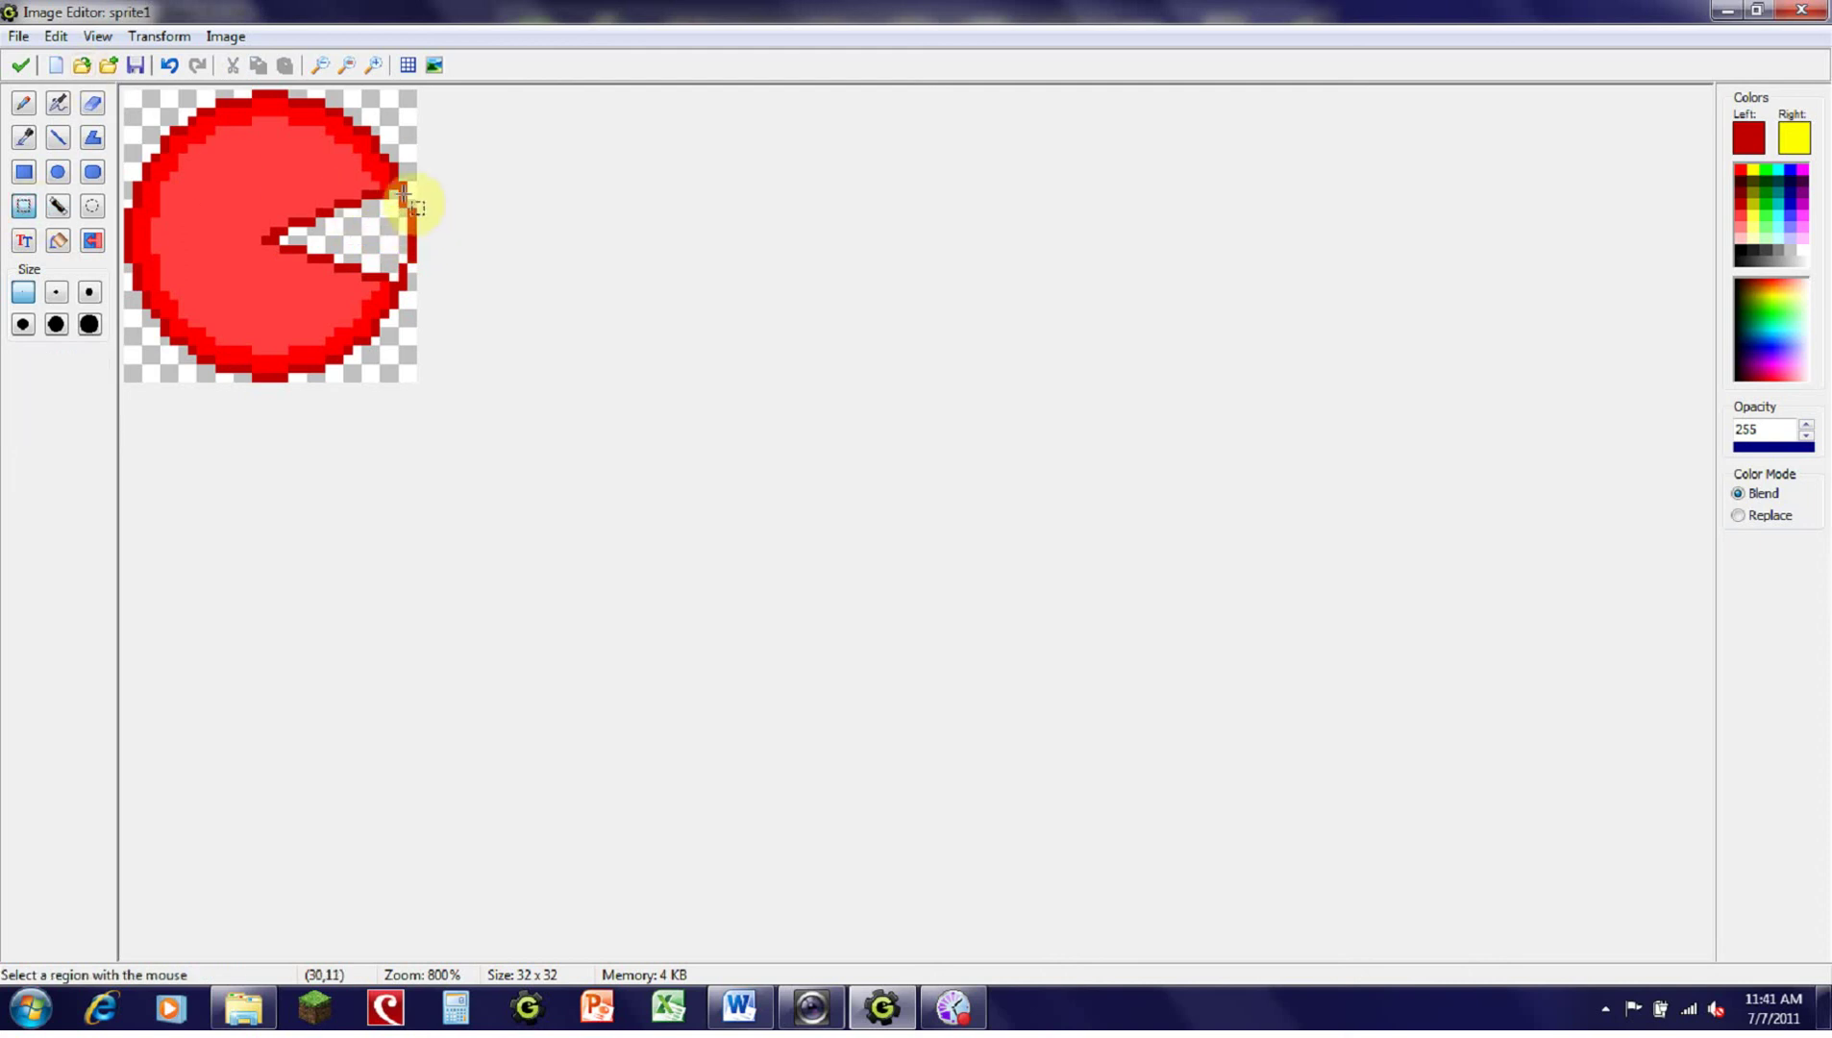
left_click_drag(394, 197, 450, 282)
key("Delete")
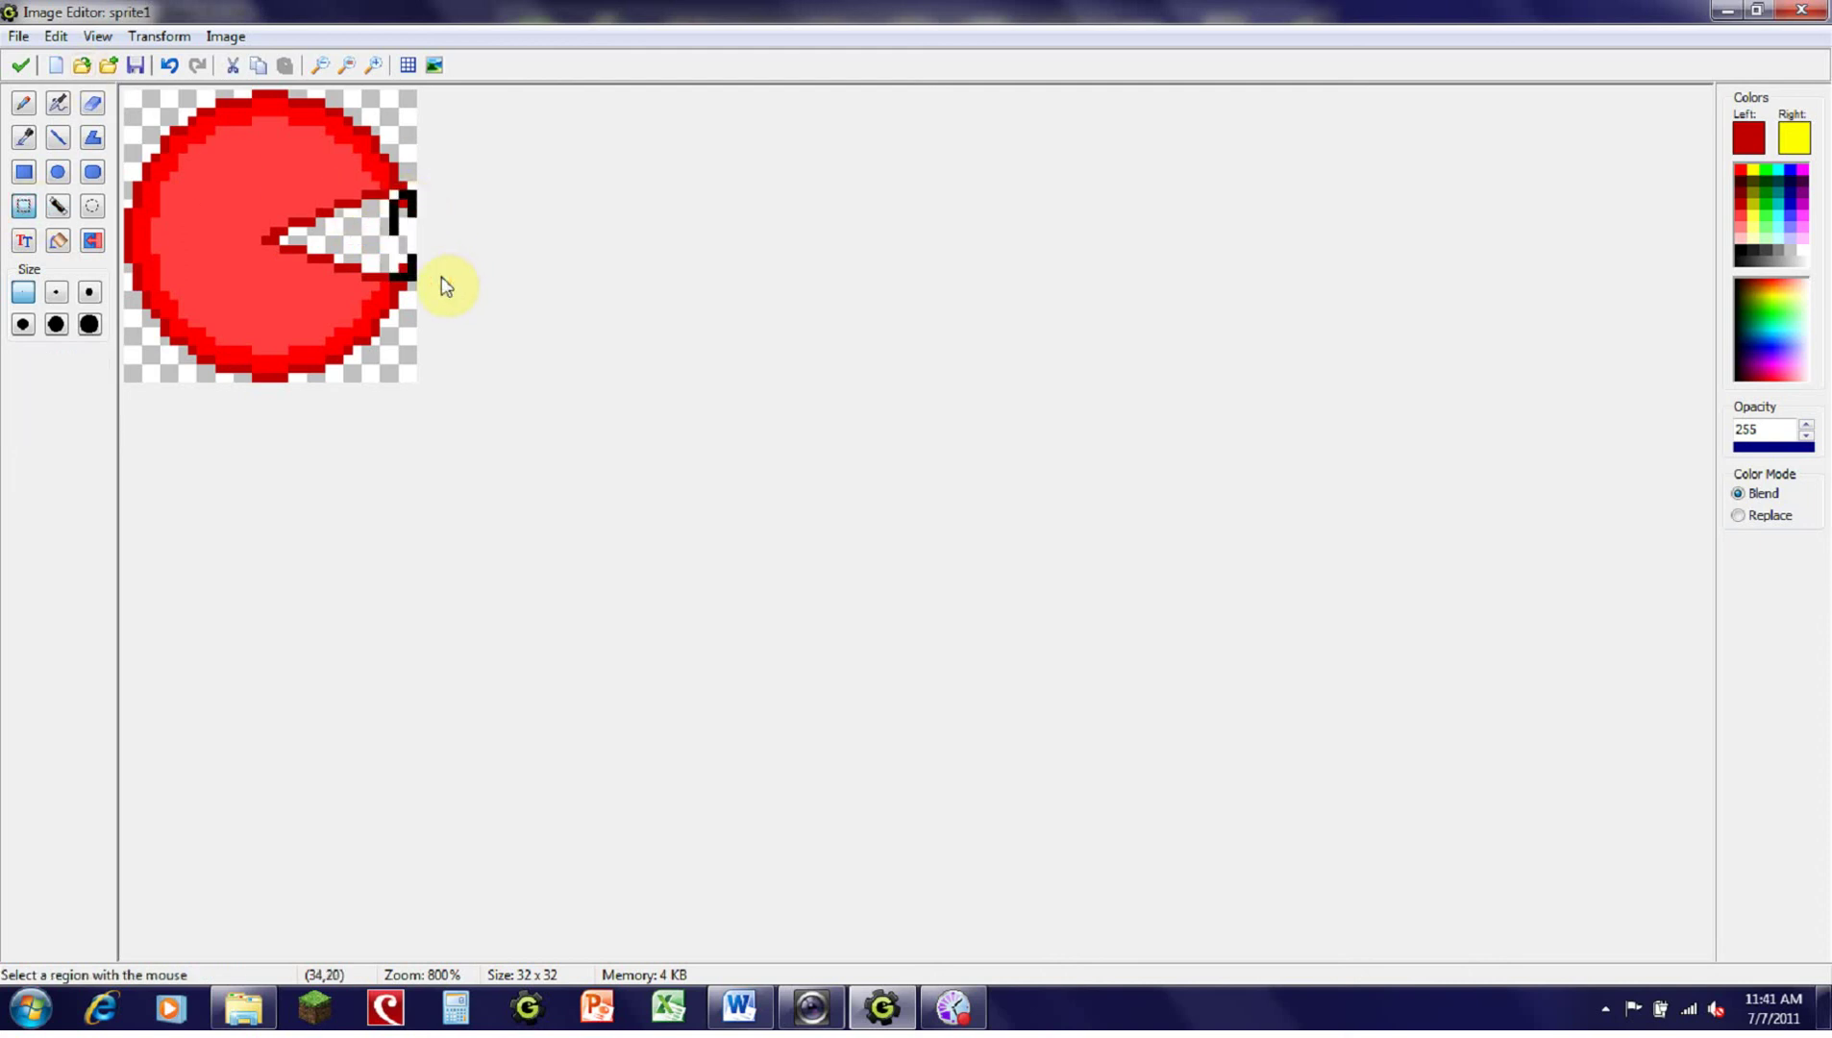
left_click_drag(389, 173, 410, 298)
left_click_drag(404, 163, 442, 367)
key("Delete")
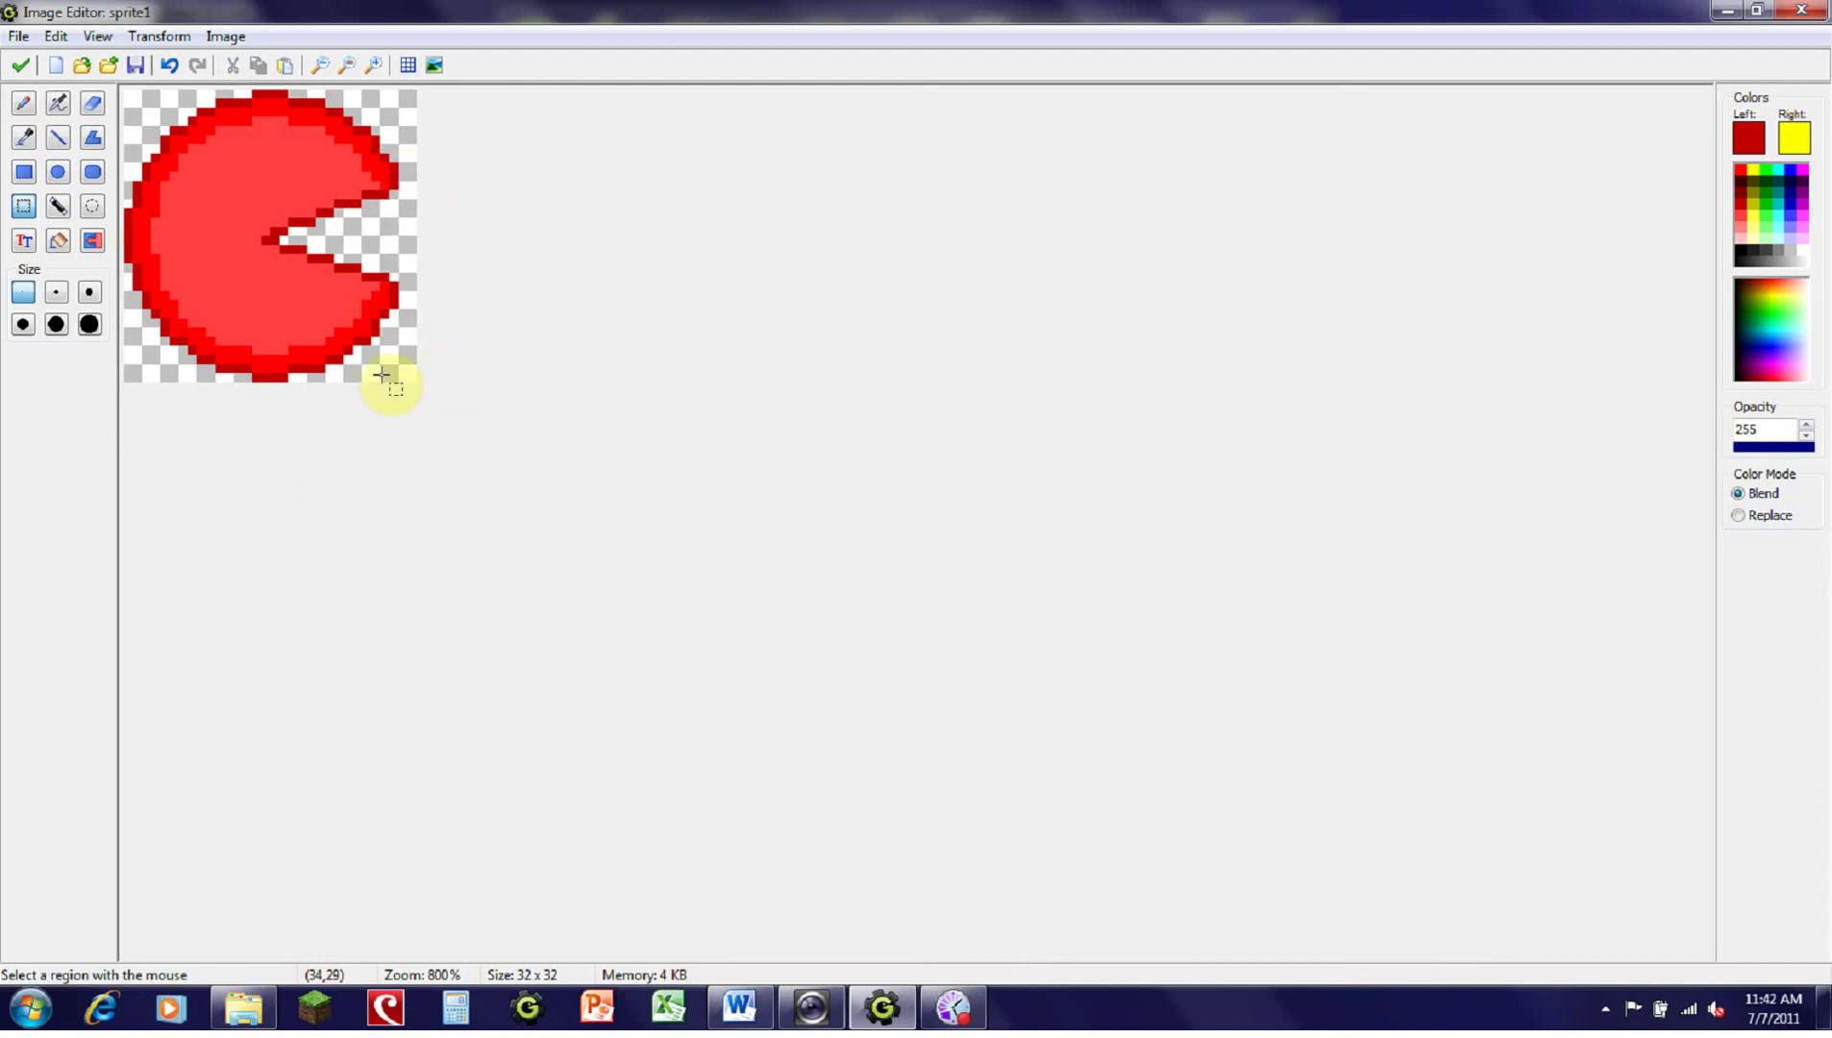
Step: Add a bright red band along the inner side of the mouth's dark red edges using lines and flood fill
left_click(303, 116)
left_click(1753, 170)
left_click(1741, 170)
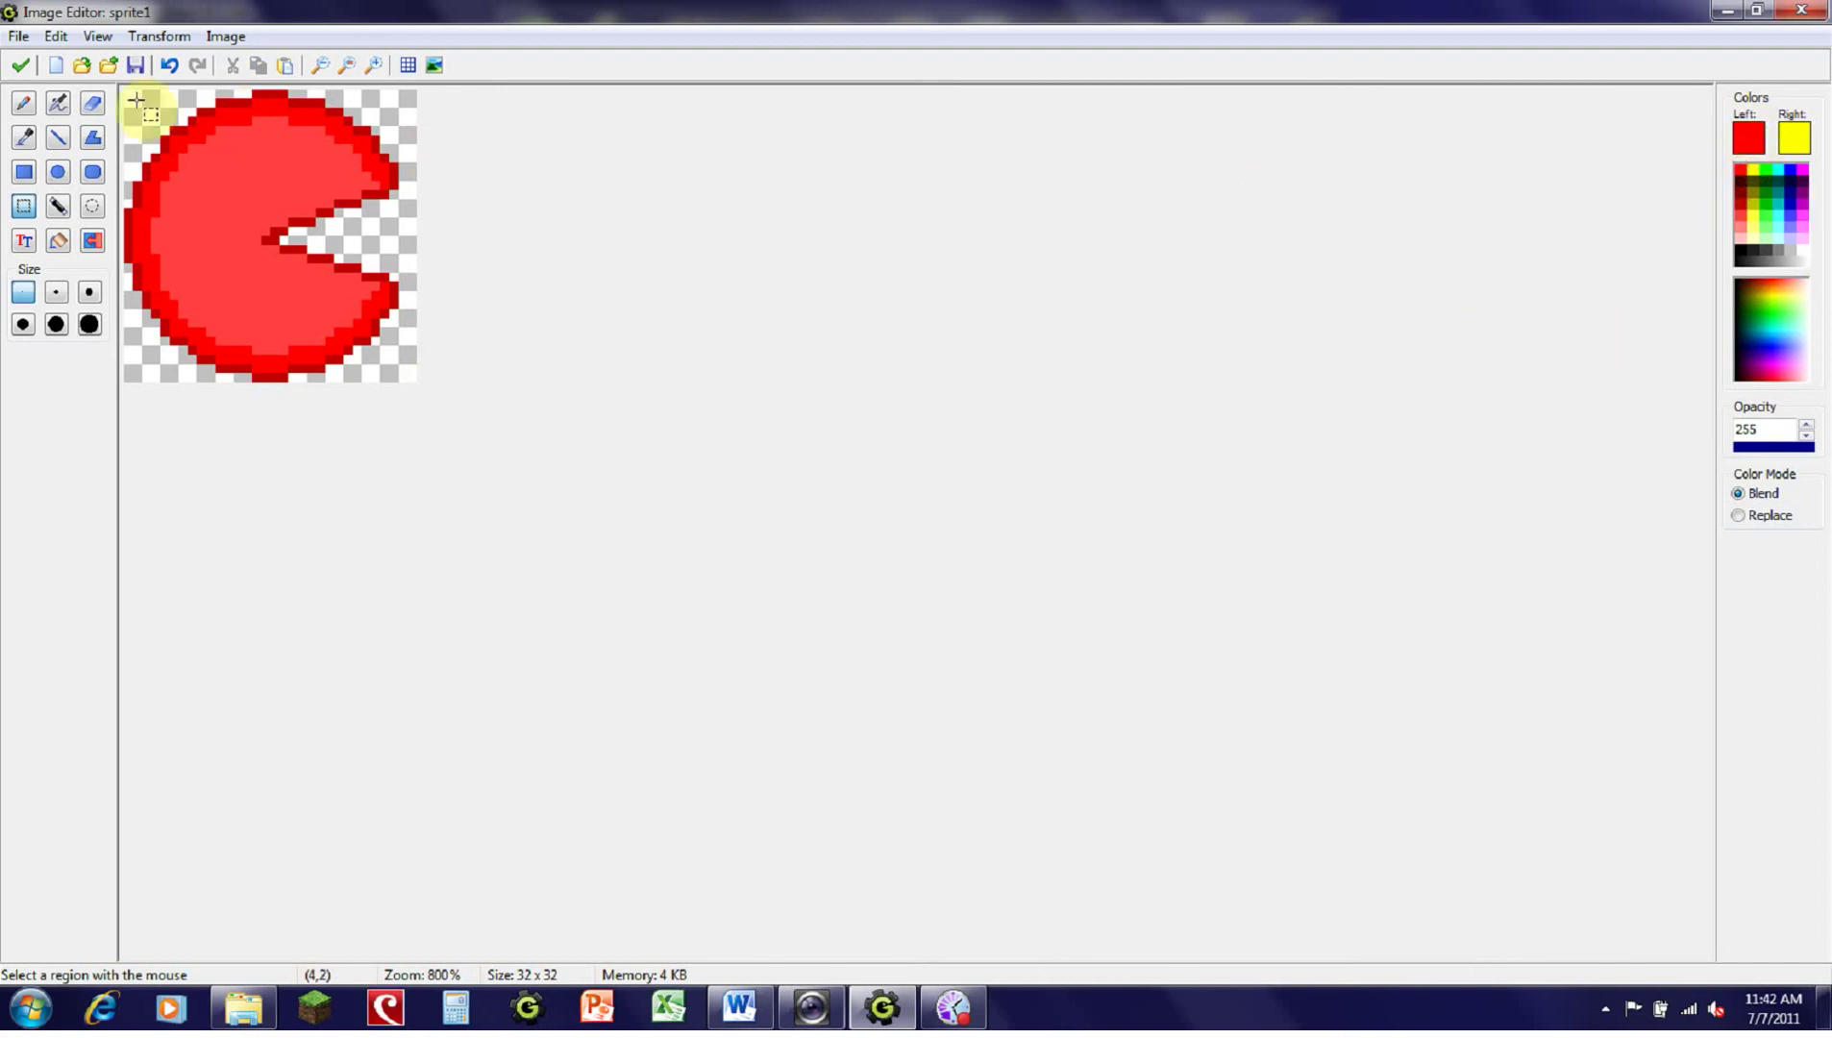
left_click(58, 136)
left_click_drag(321, 154, 369, 299)
left_click(58, 240)
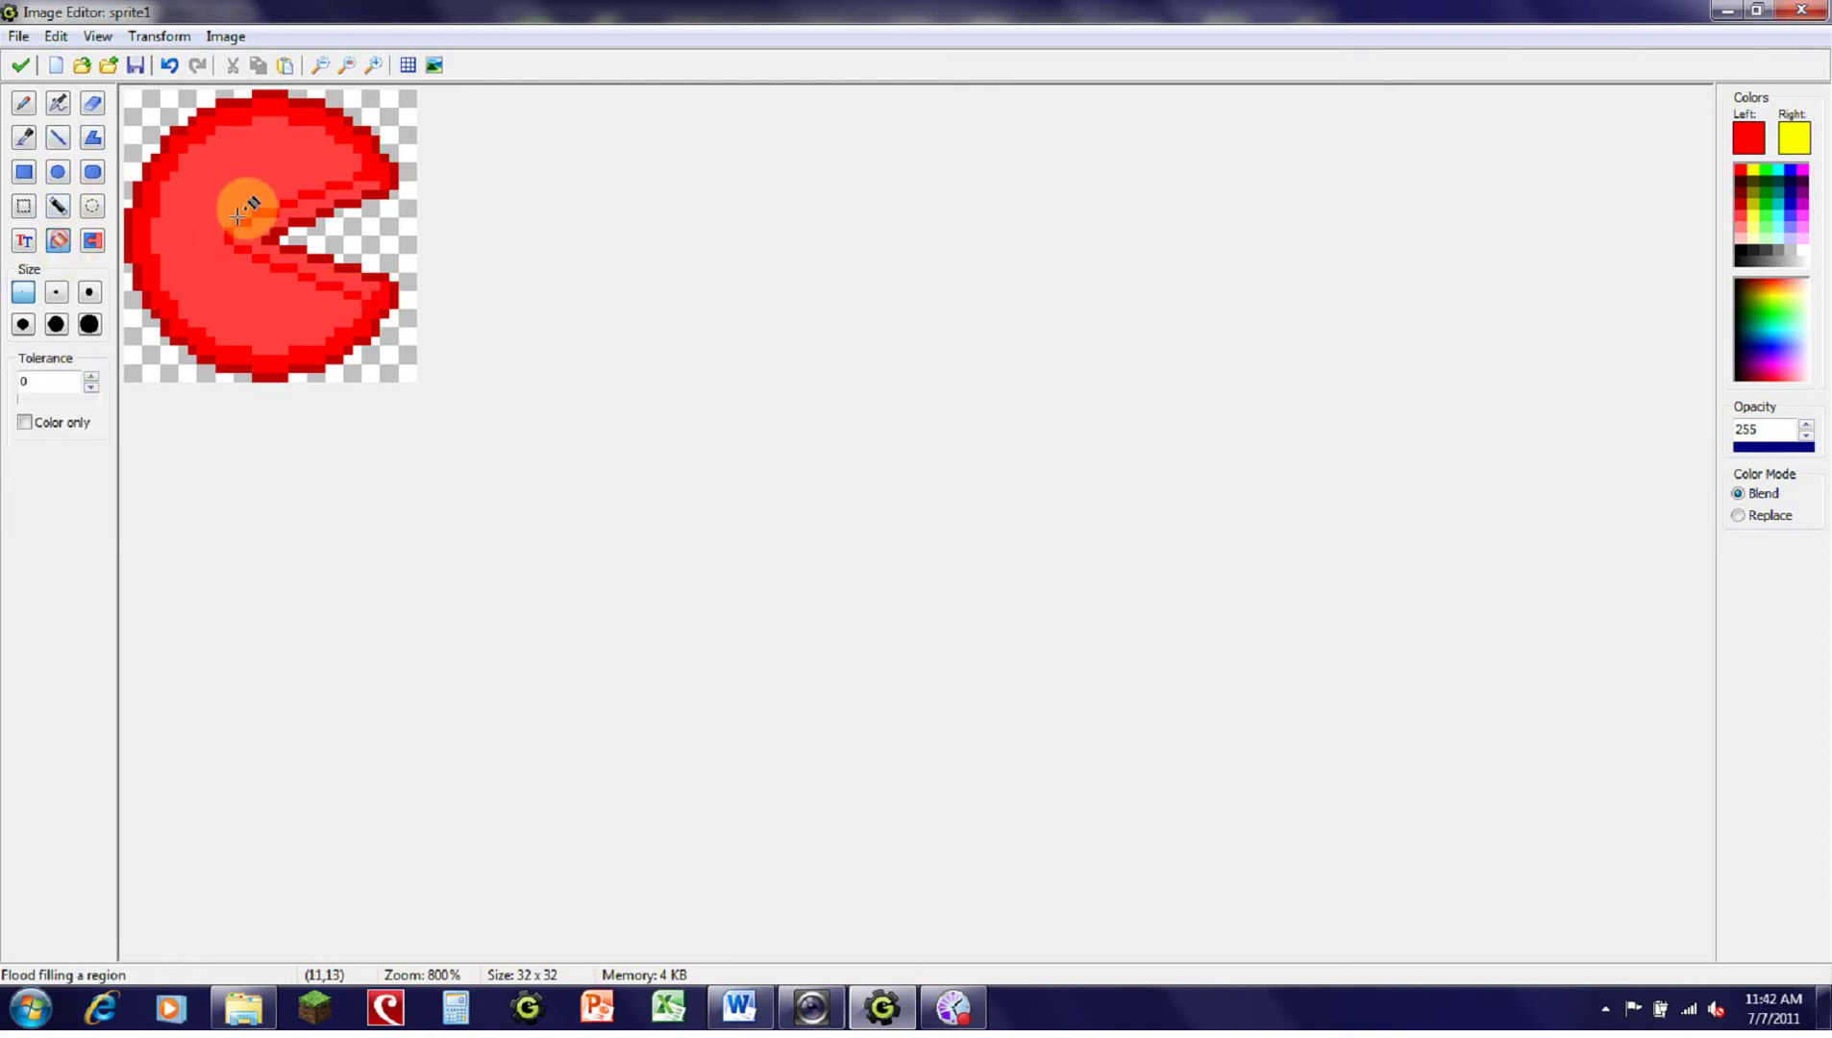
left_click(232, 216)
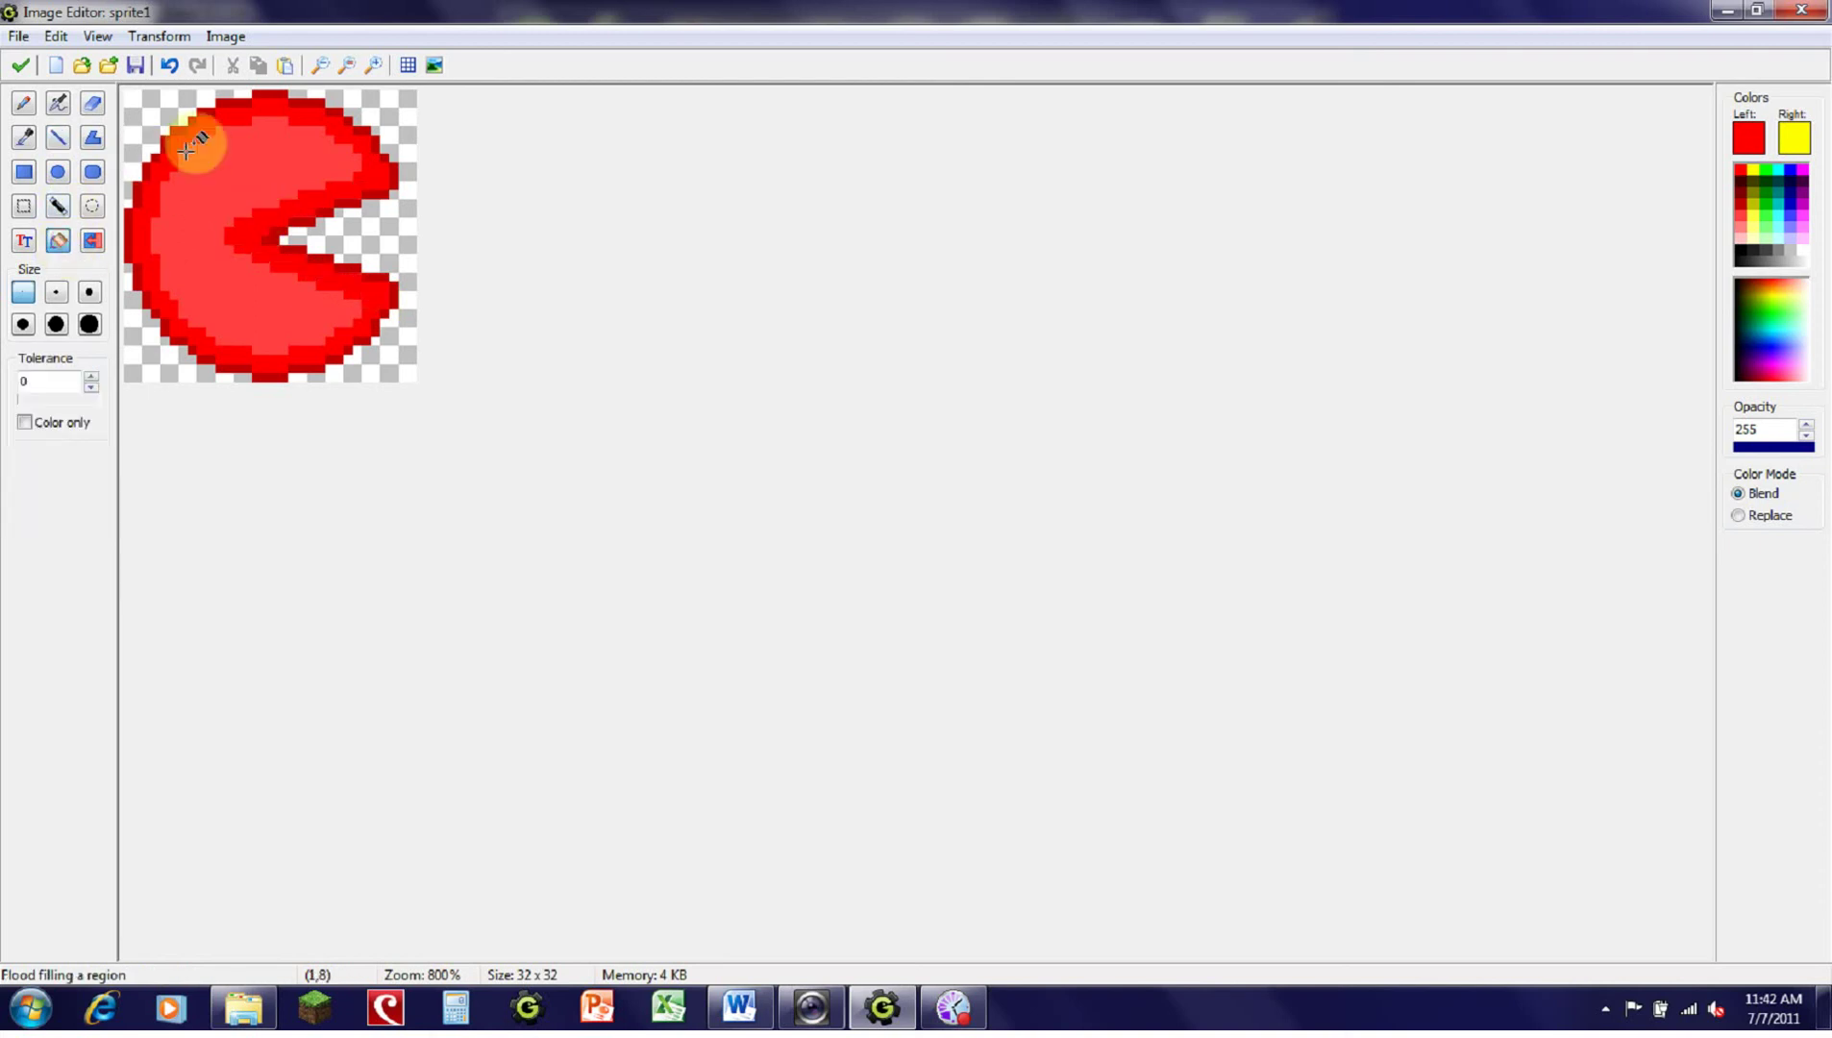
Step: Draw a filled white circle about 8 pixels wide above the mouth as the eye
left_click(1803, 246)
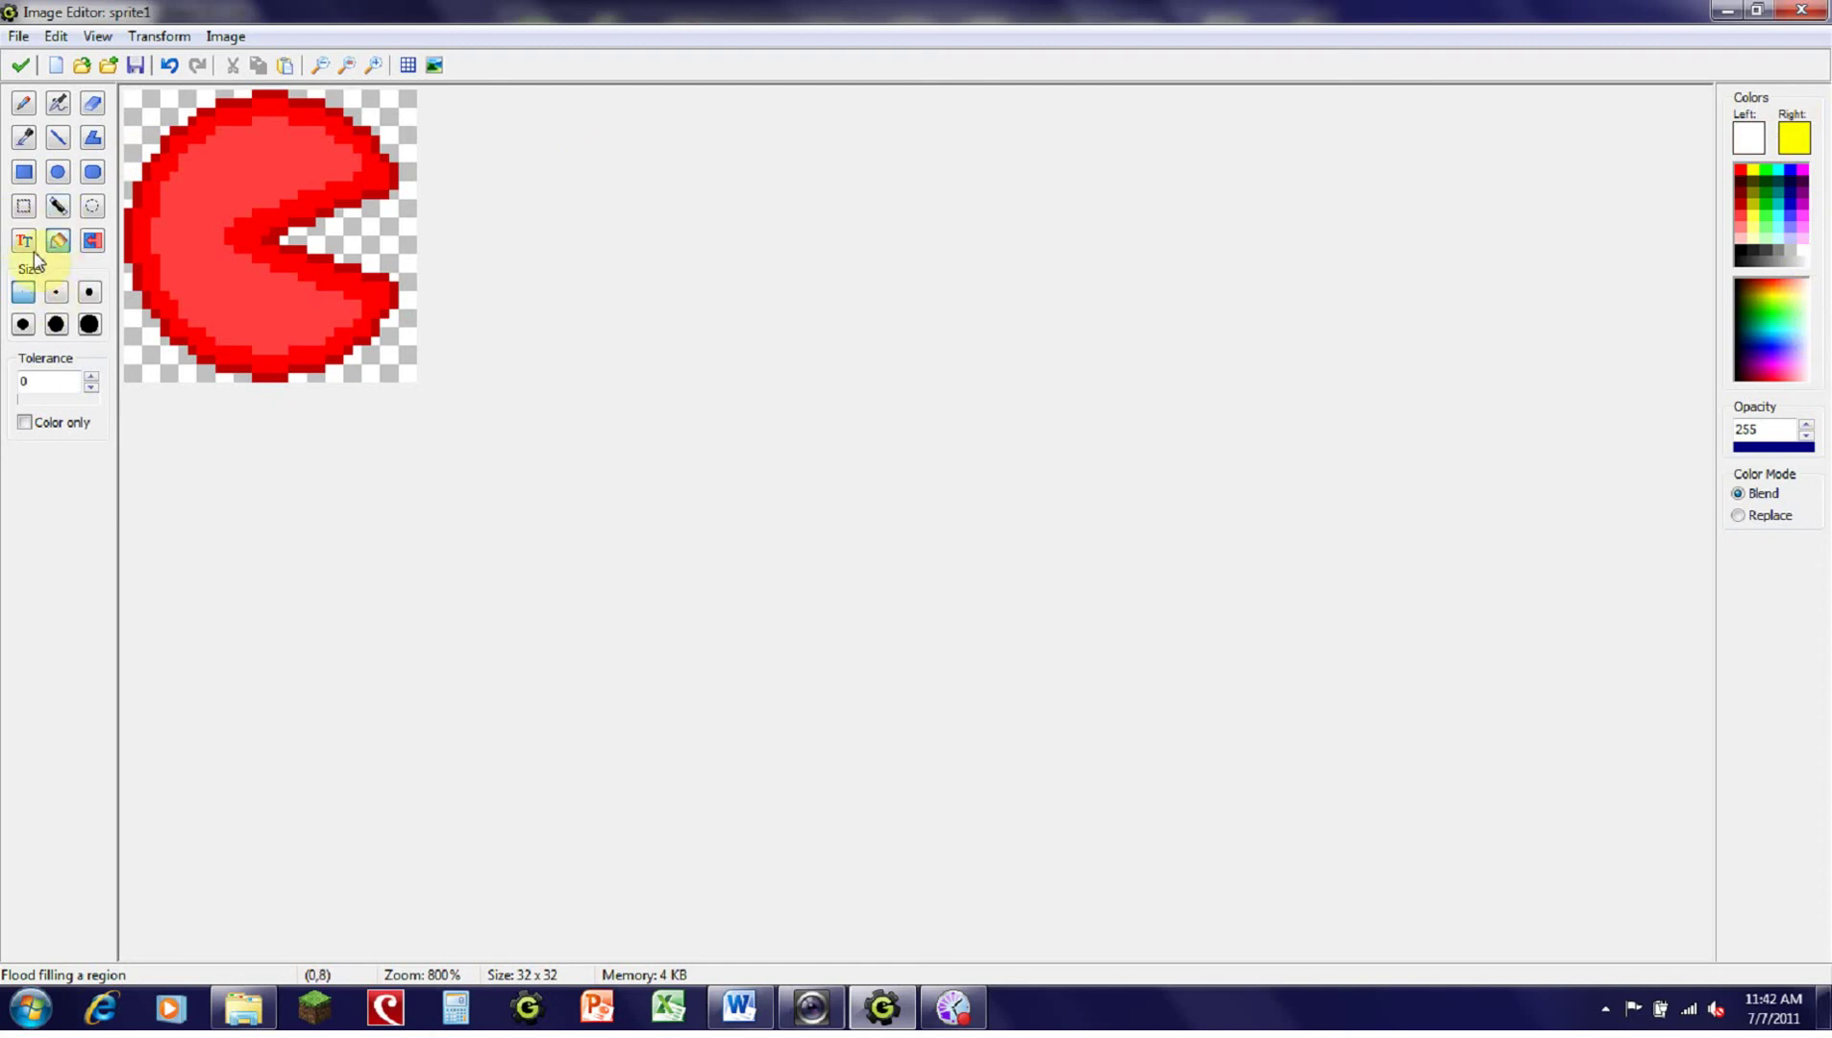
left_click(64, 176)
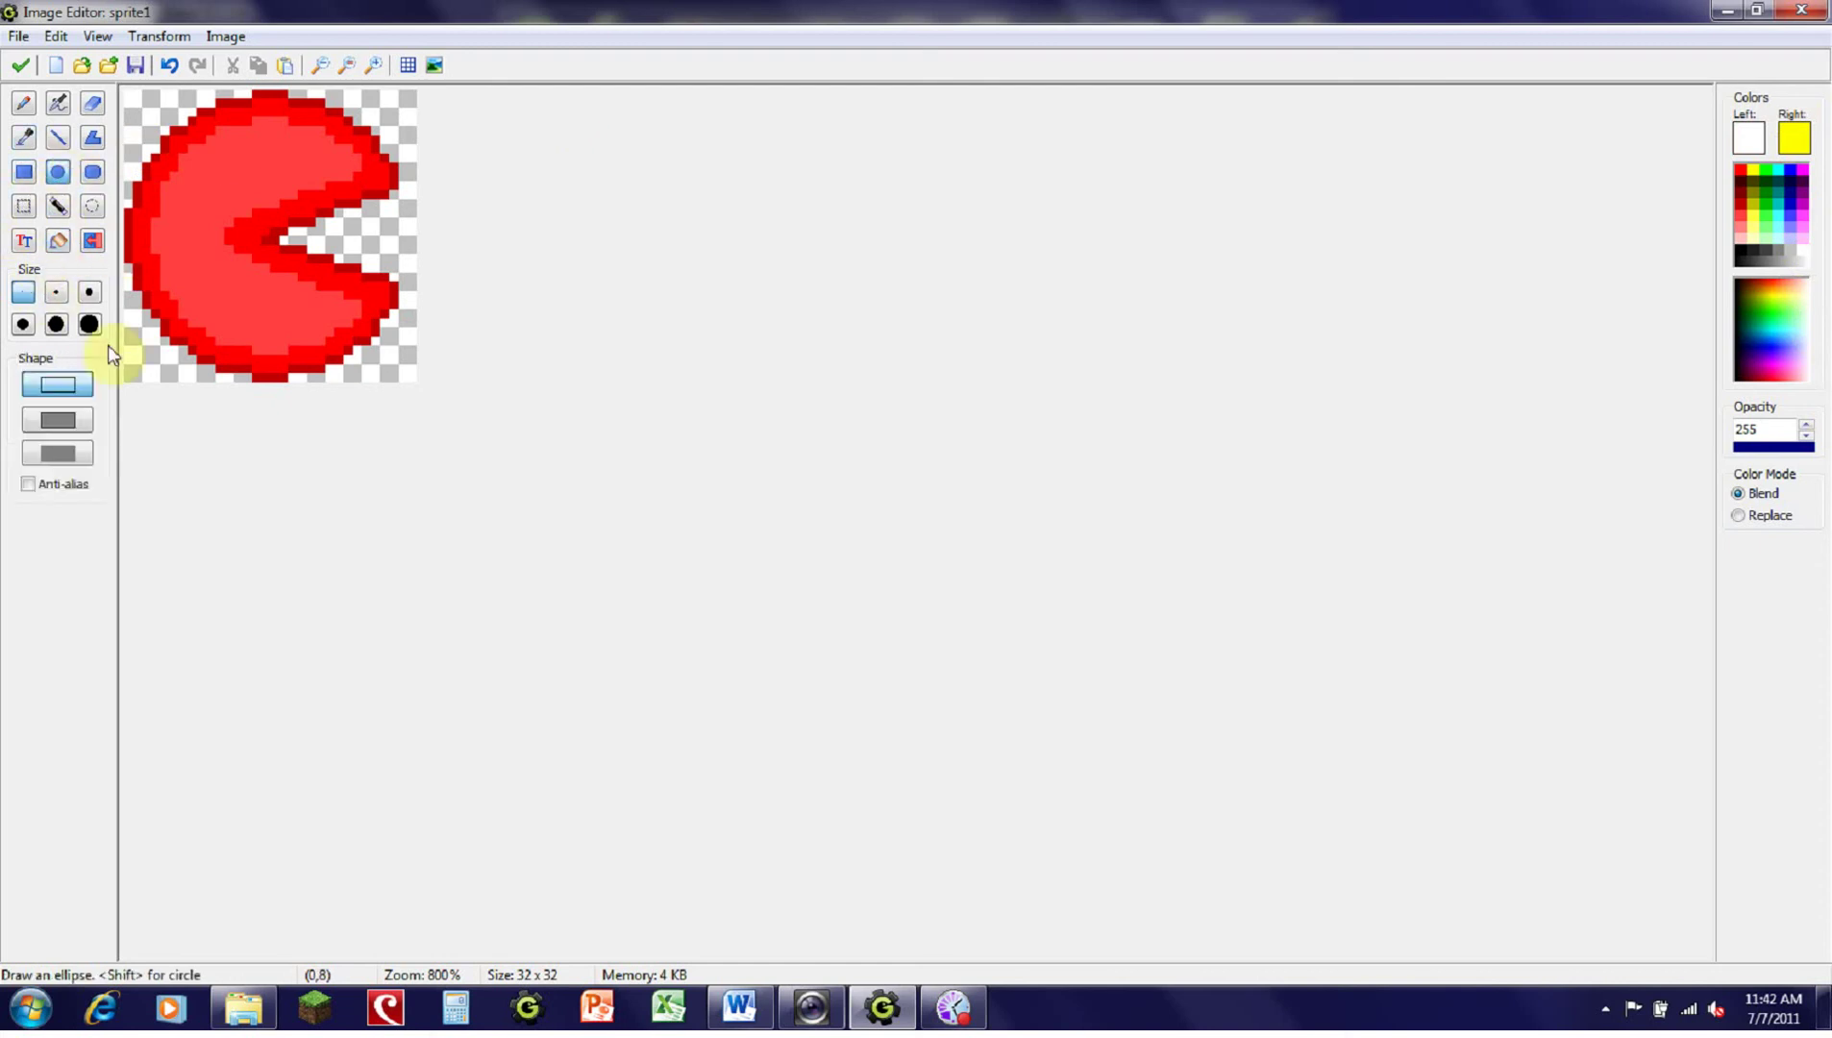
left_click(64, 459)
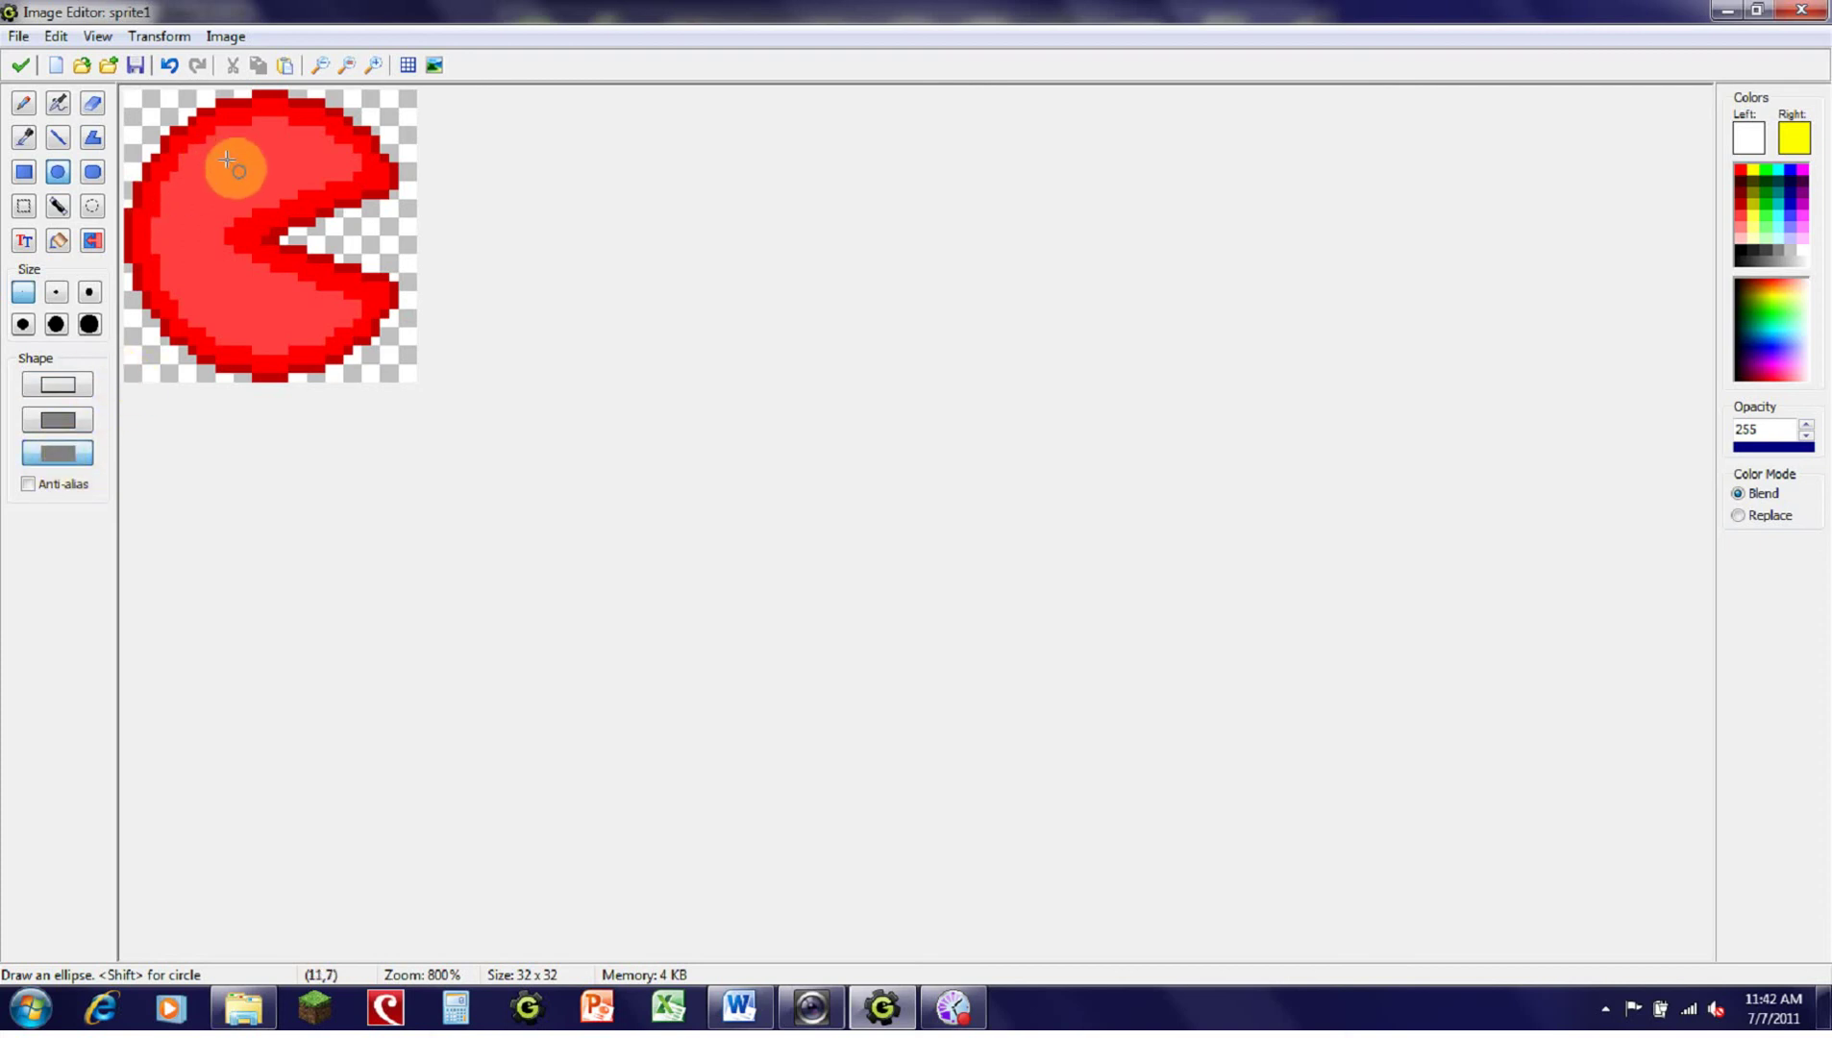
left_click_drag(226, 151, 283, 171)
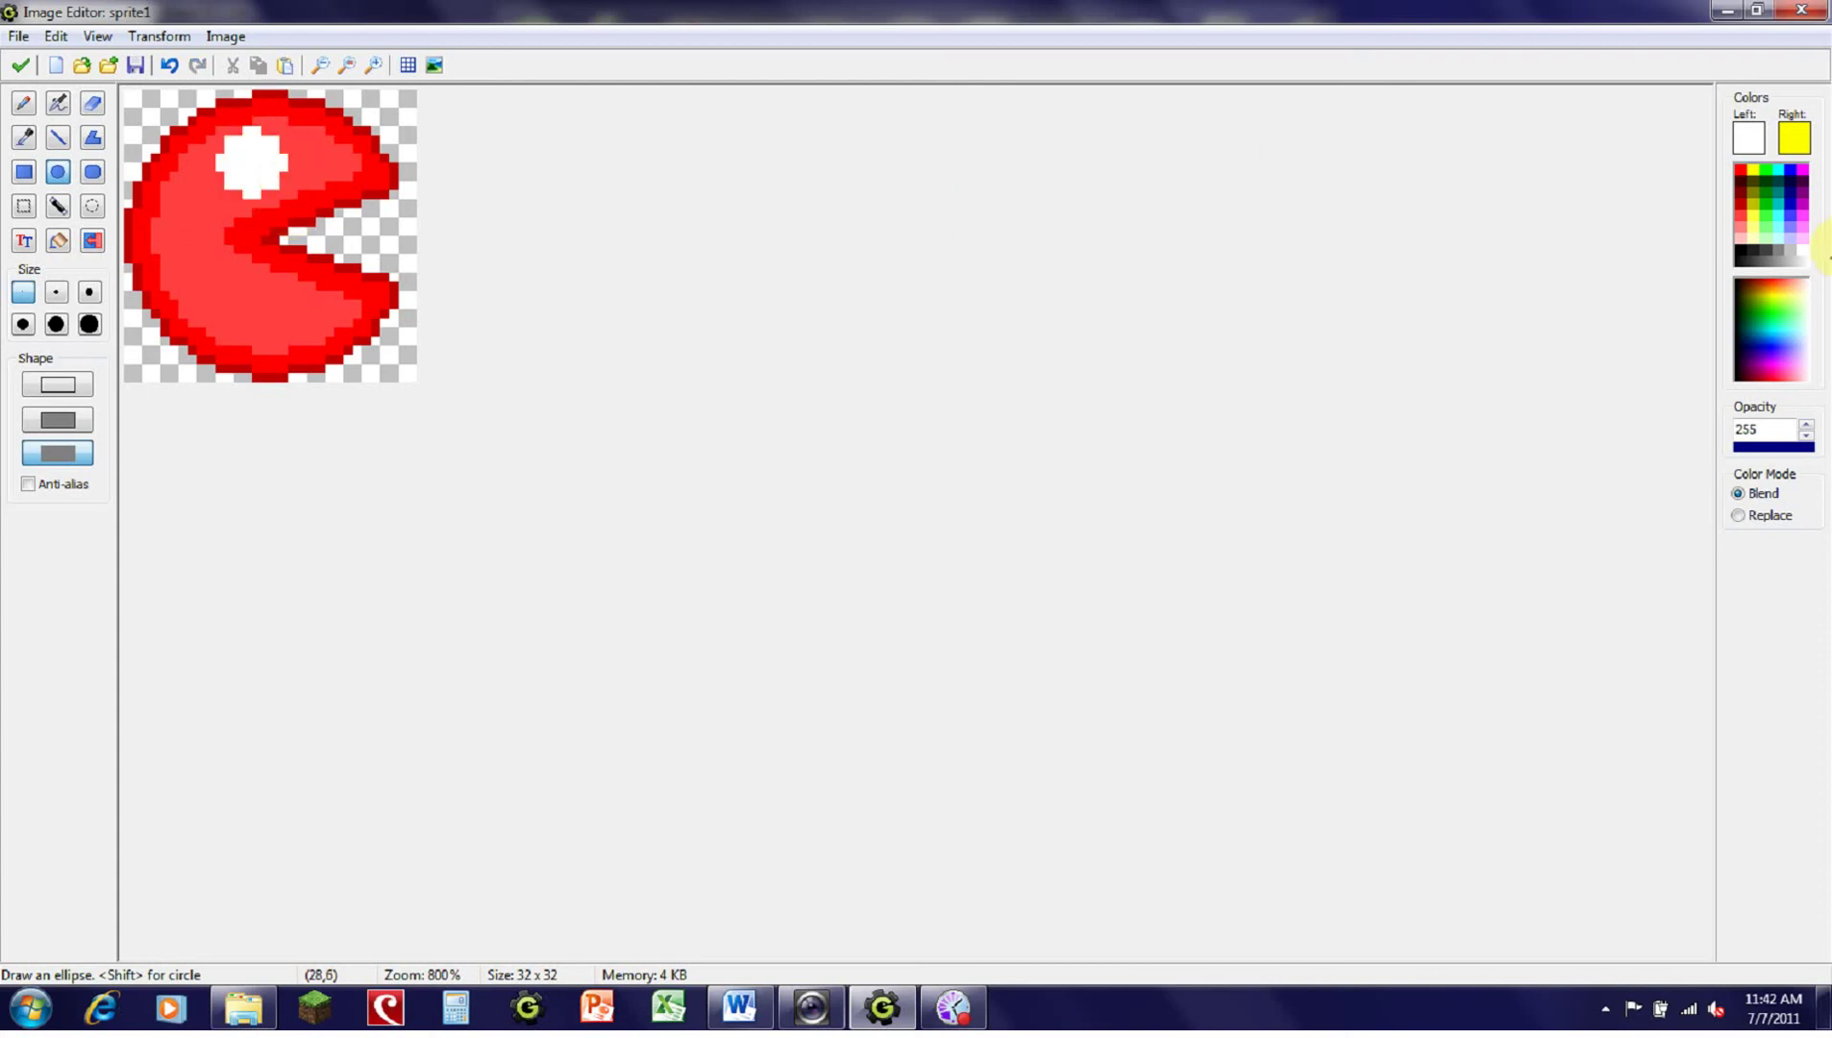
Step: Draw a small black pupil on the right side of the white eye with the Line tool
left_click(1736, 253)
left_click(58, 137)
left_click(280, 160)
left_click(275, 168)
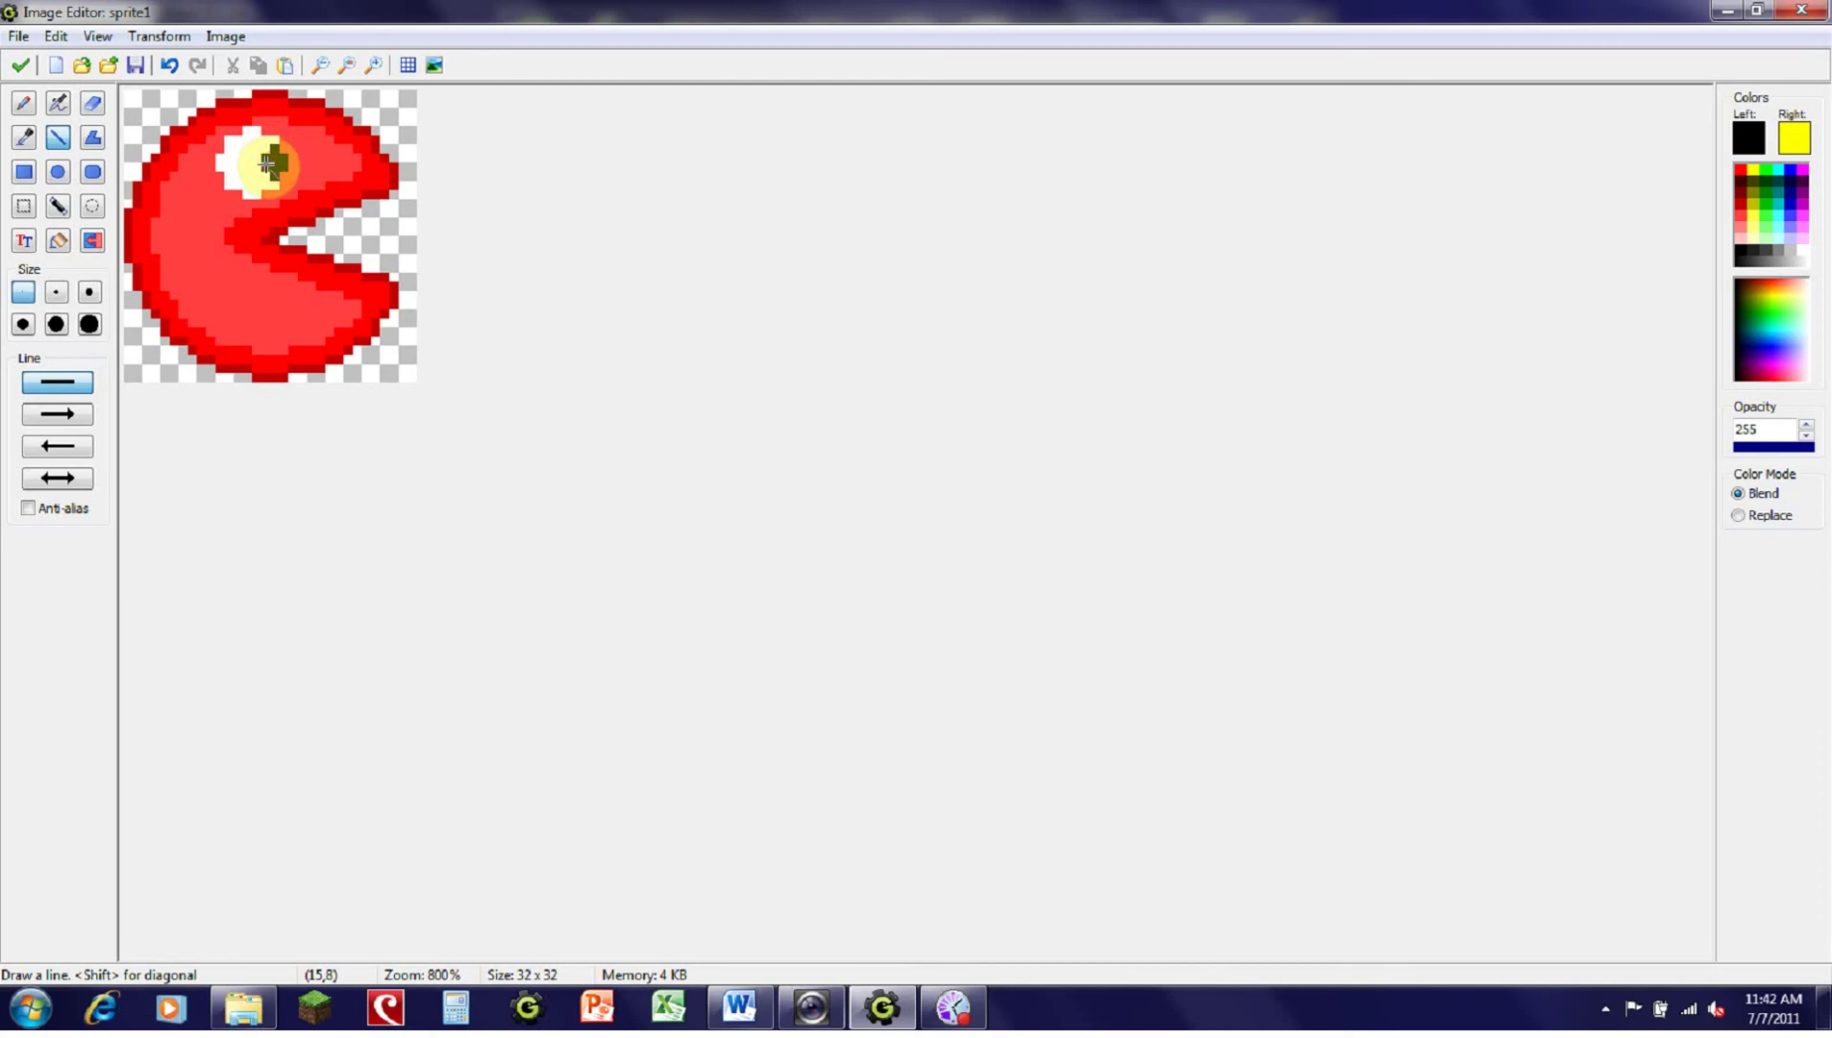
Step: Draw a blue iris with lines around the left side of the black pupil
left_click(1793, 170)
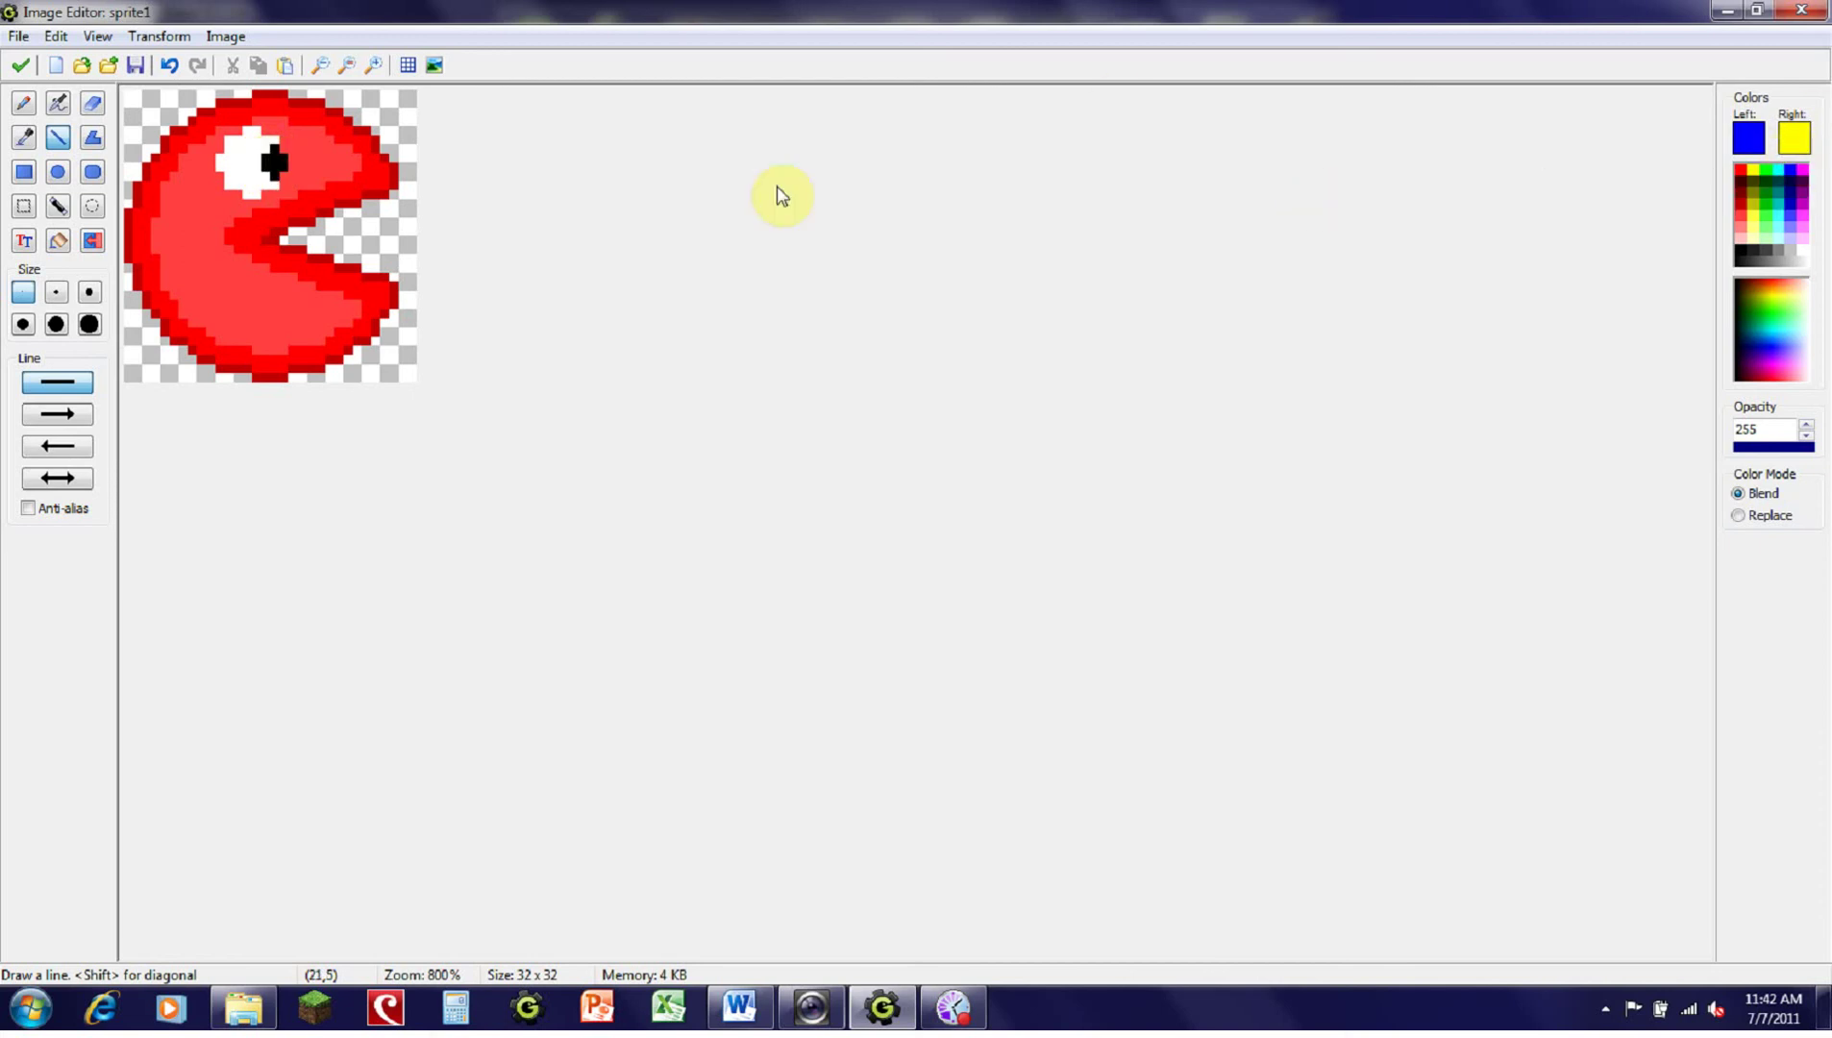
left_click(276, 143)
left_click_drag(274, 140, 261, 182)
left_click(192, 138)
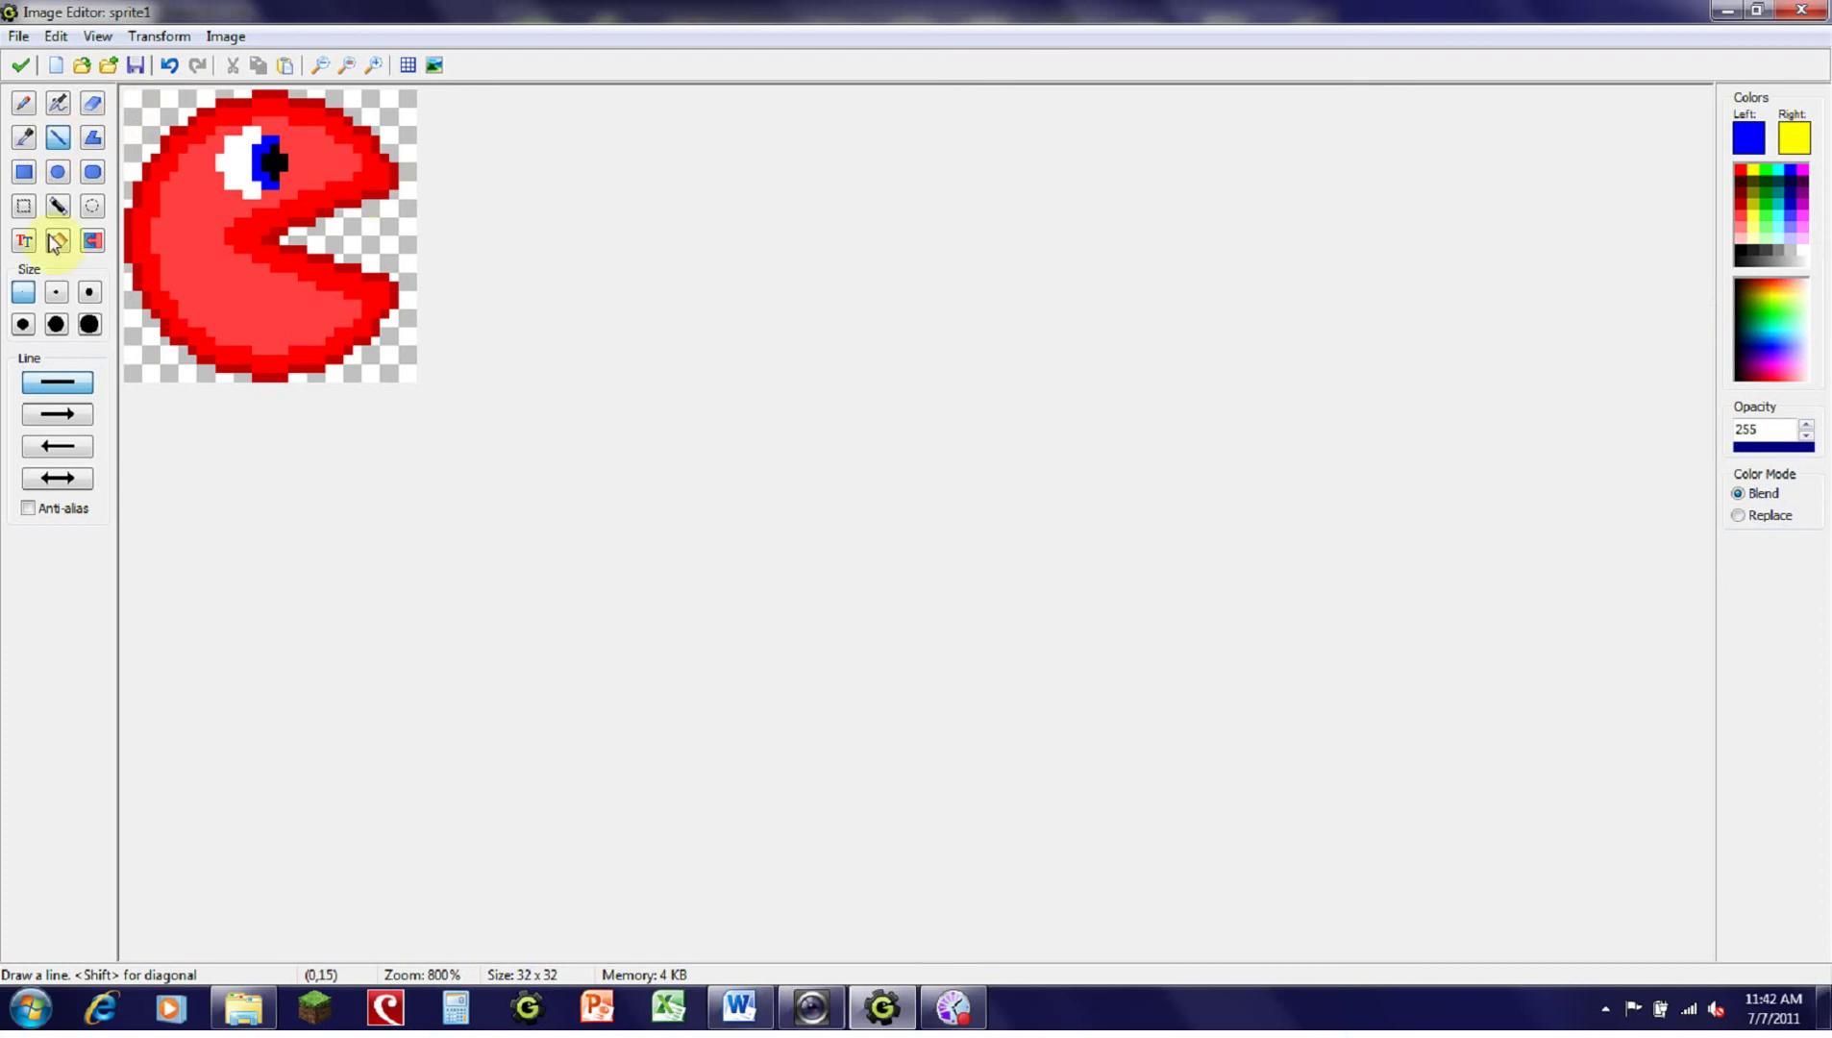
Step: Select the whole drawing and shift it about 1 pixel to the right on the canvas
left_click(24, 206)
left_click_drag(125, 91, 532, 486)
left_click_drag(292, 307, 310, 317)
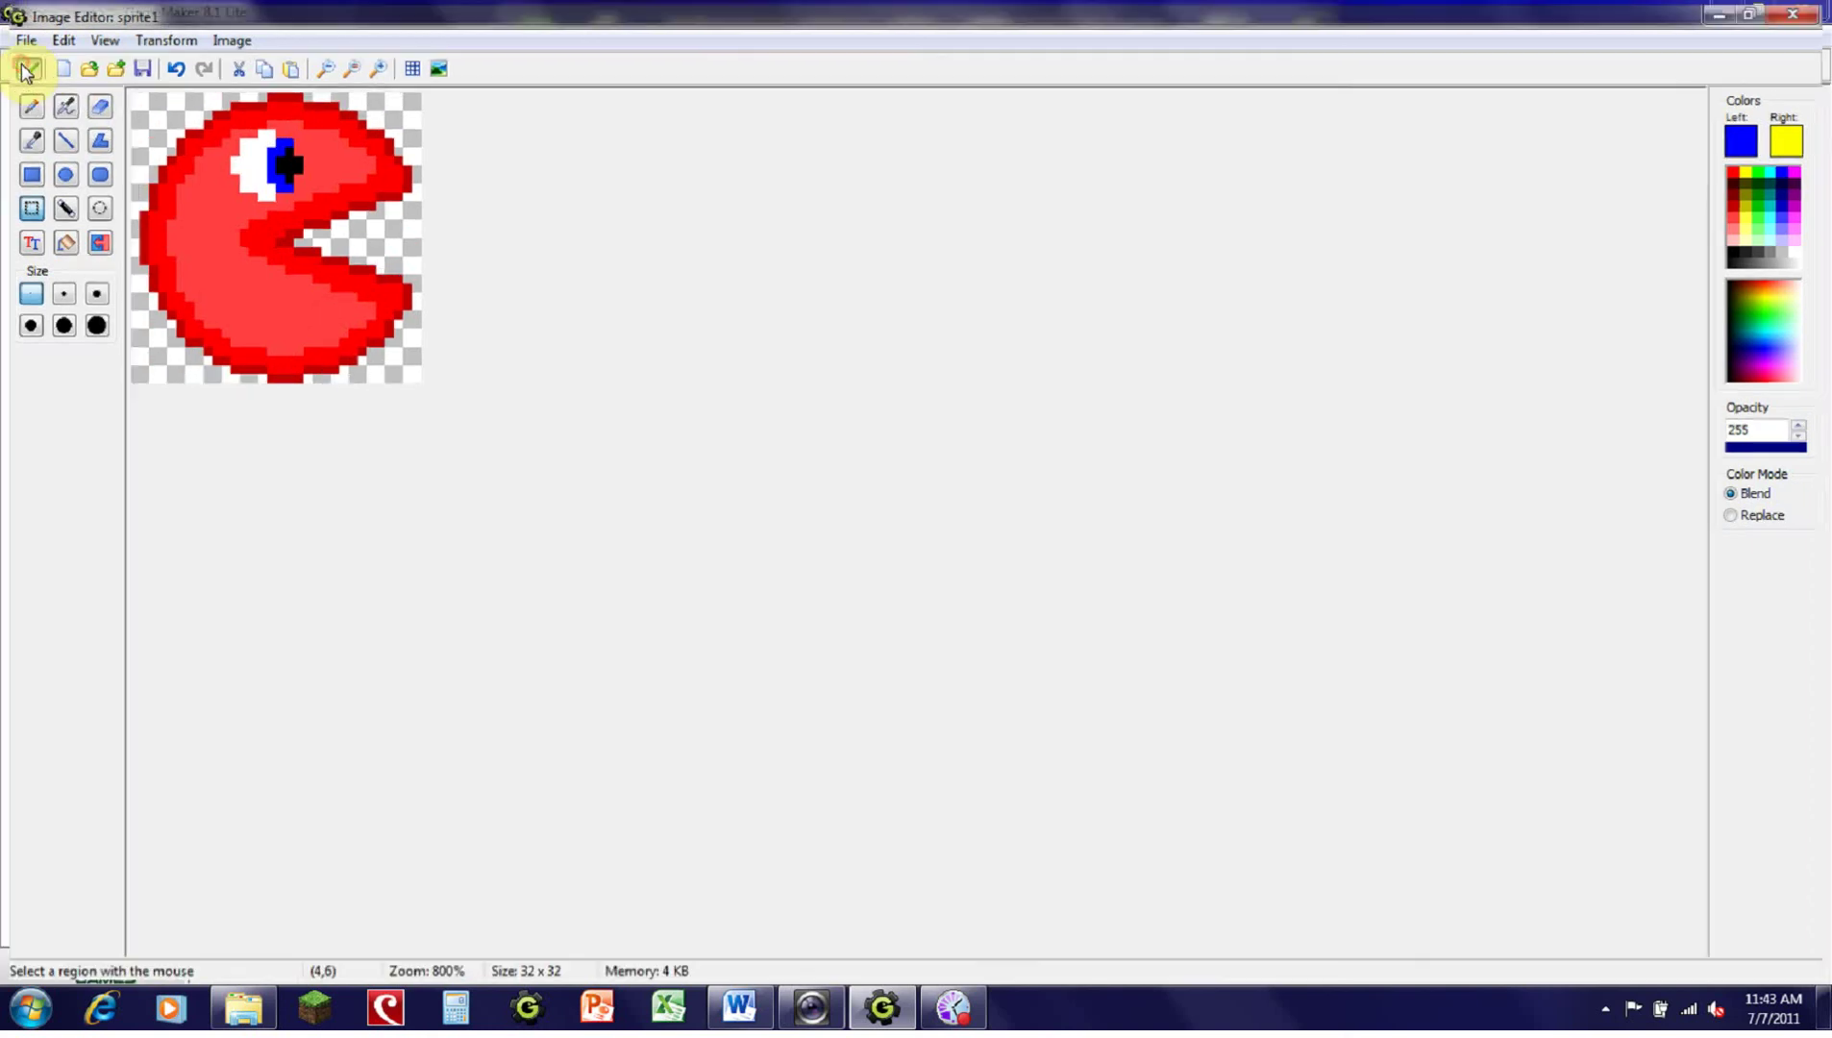
Step: Accept the edited image, save the sprite's changes, and close the properties of sprite1
left_click(21, 66)
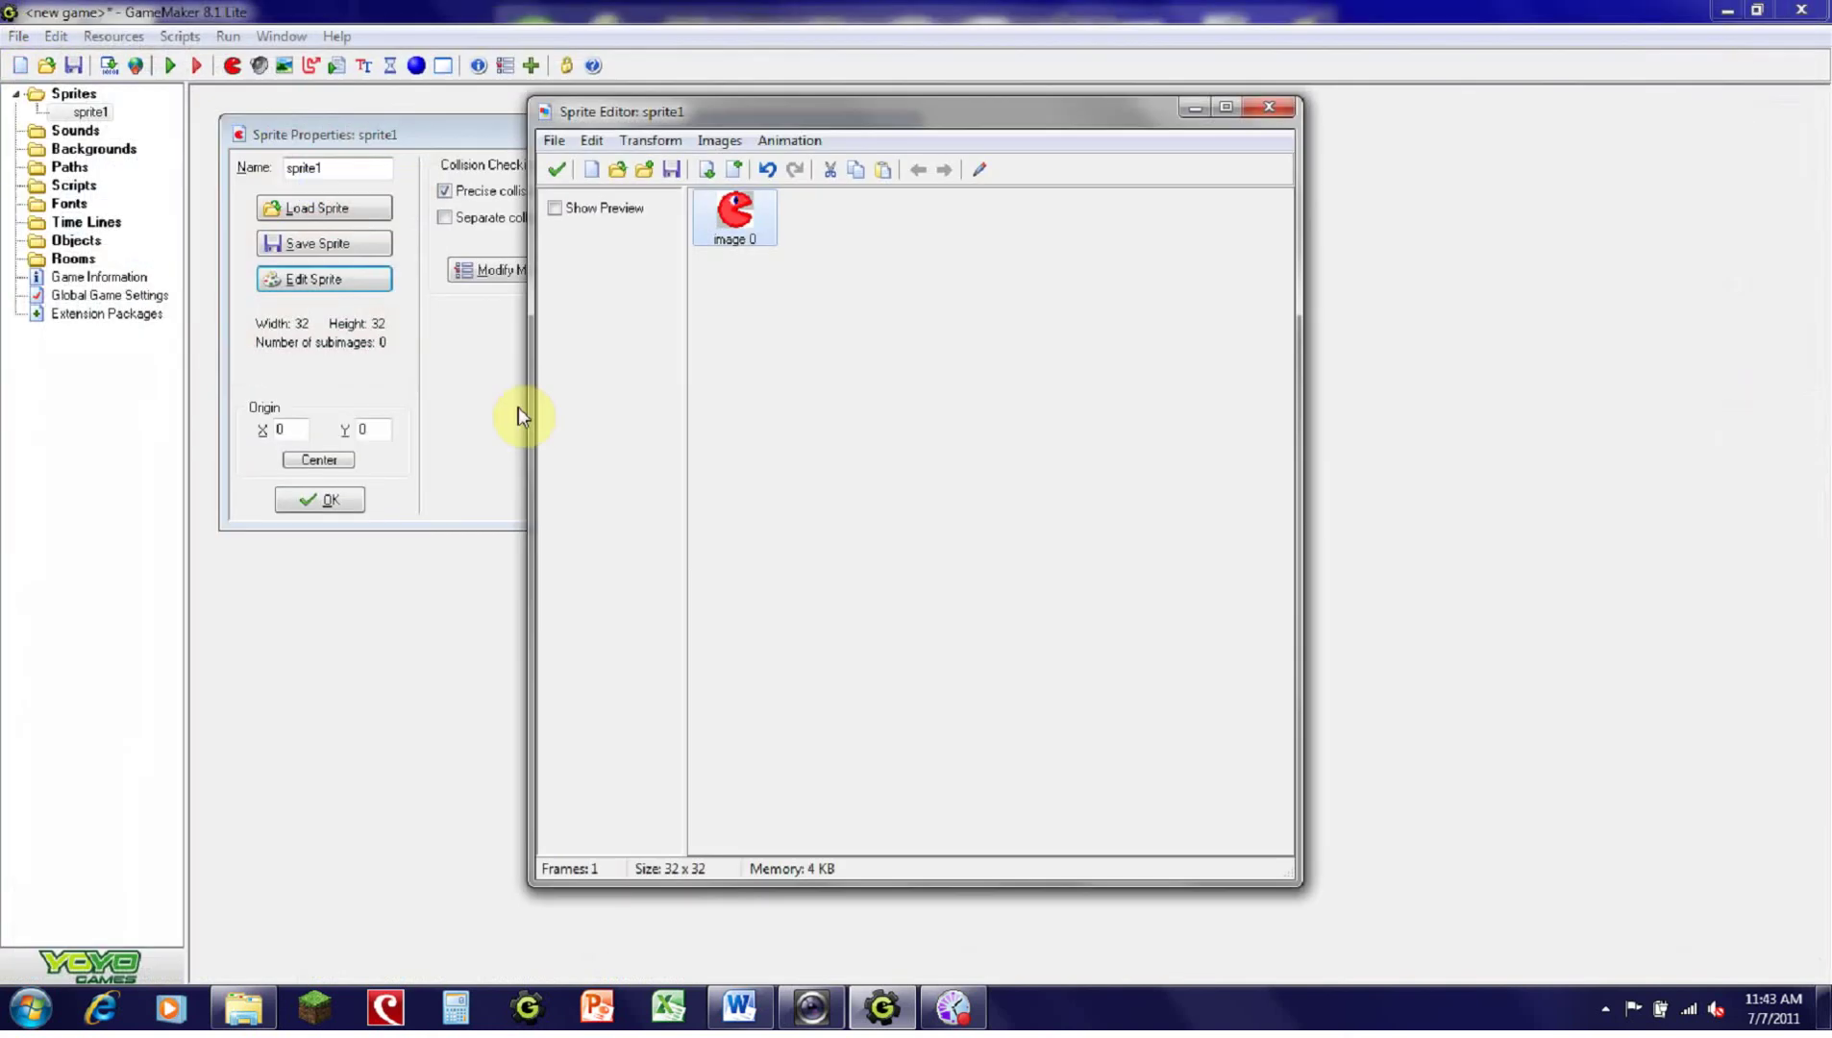
left_click(560, 170)
left_click(322, 499)
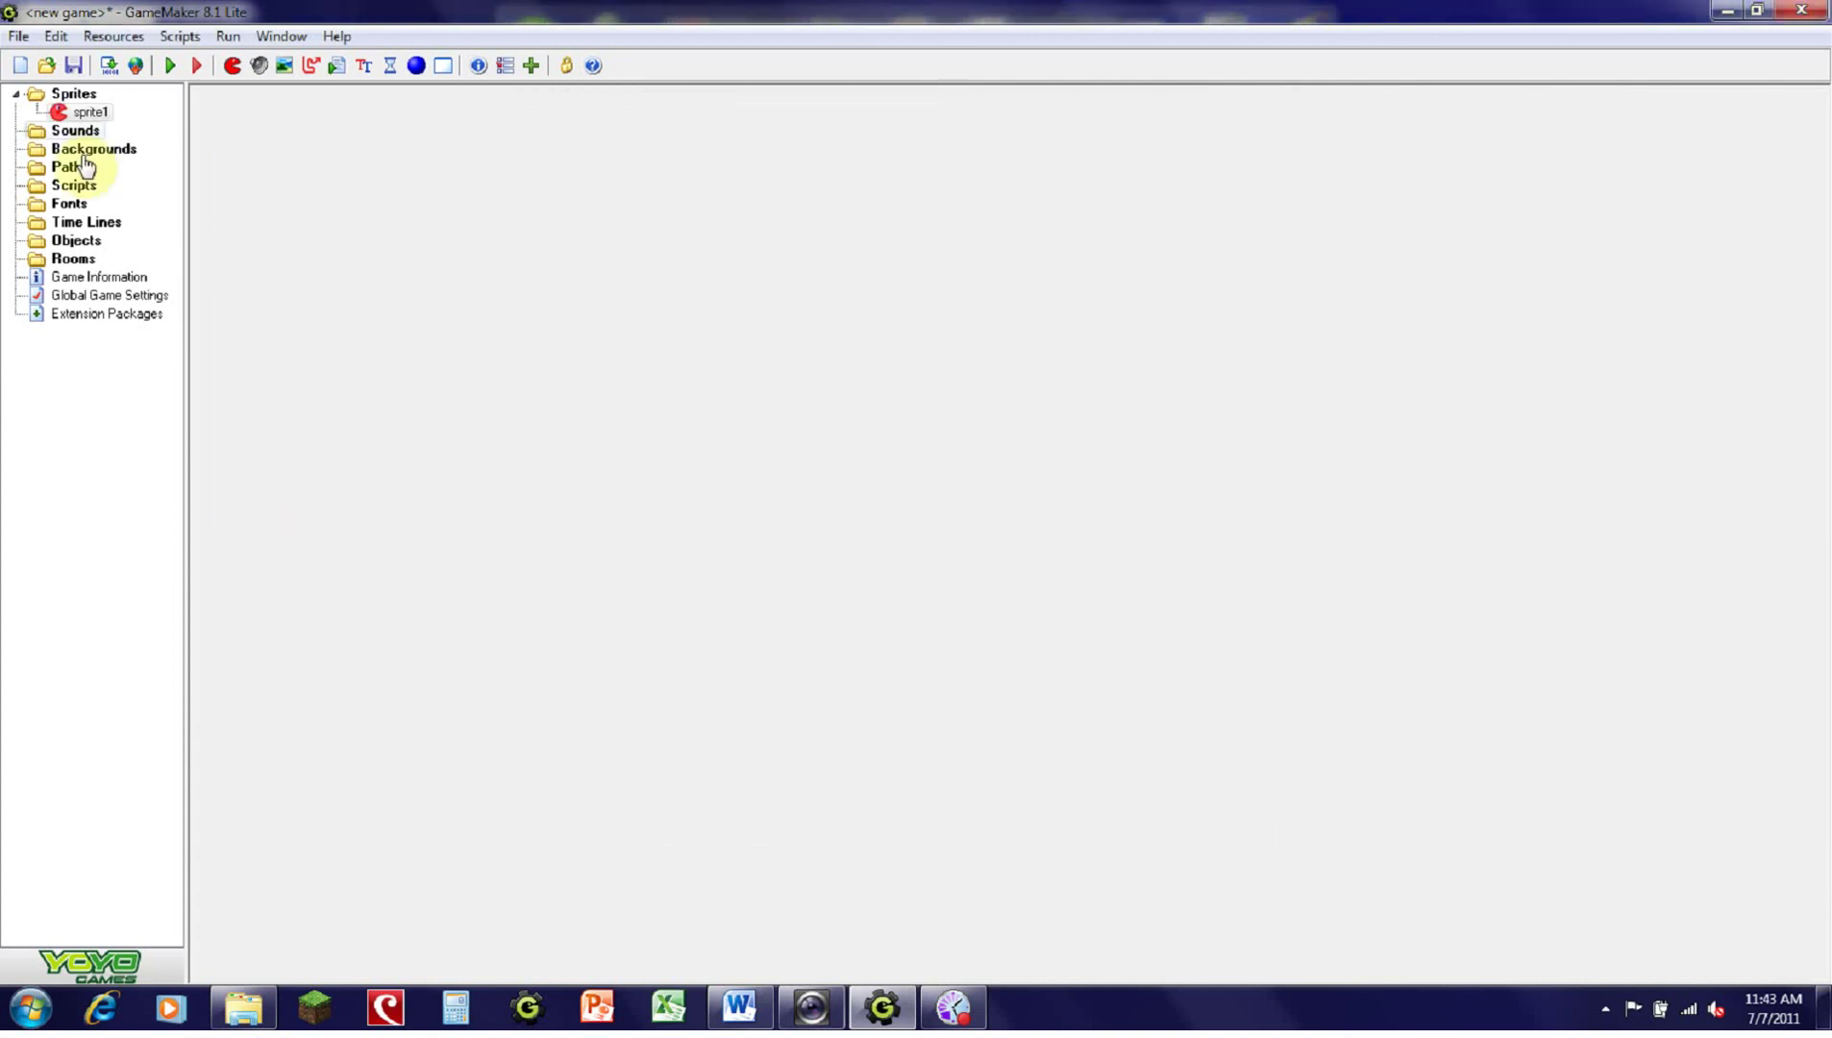
Step: Create a new game object and name it object1
left_click(415, 65)
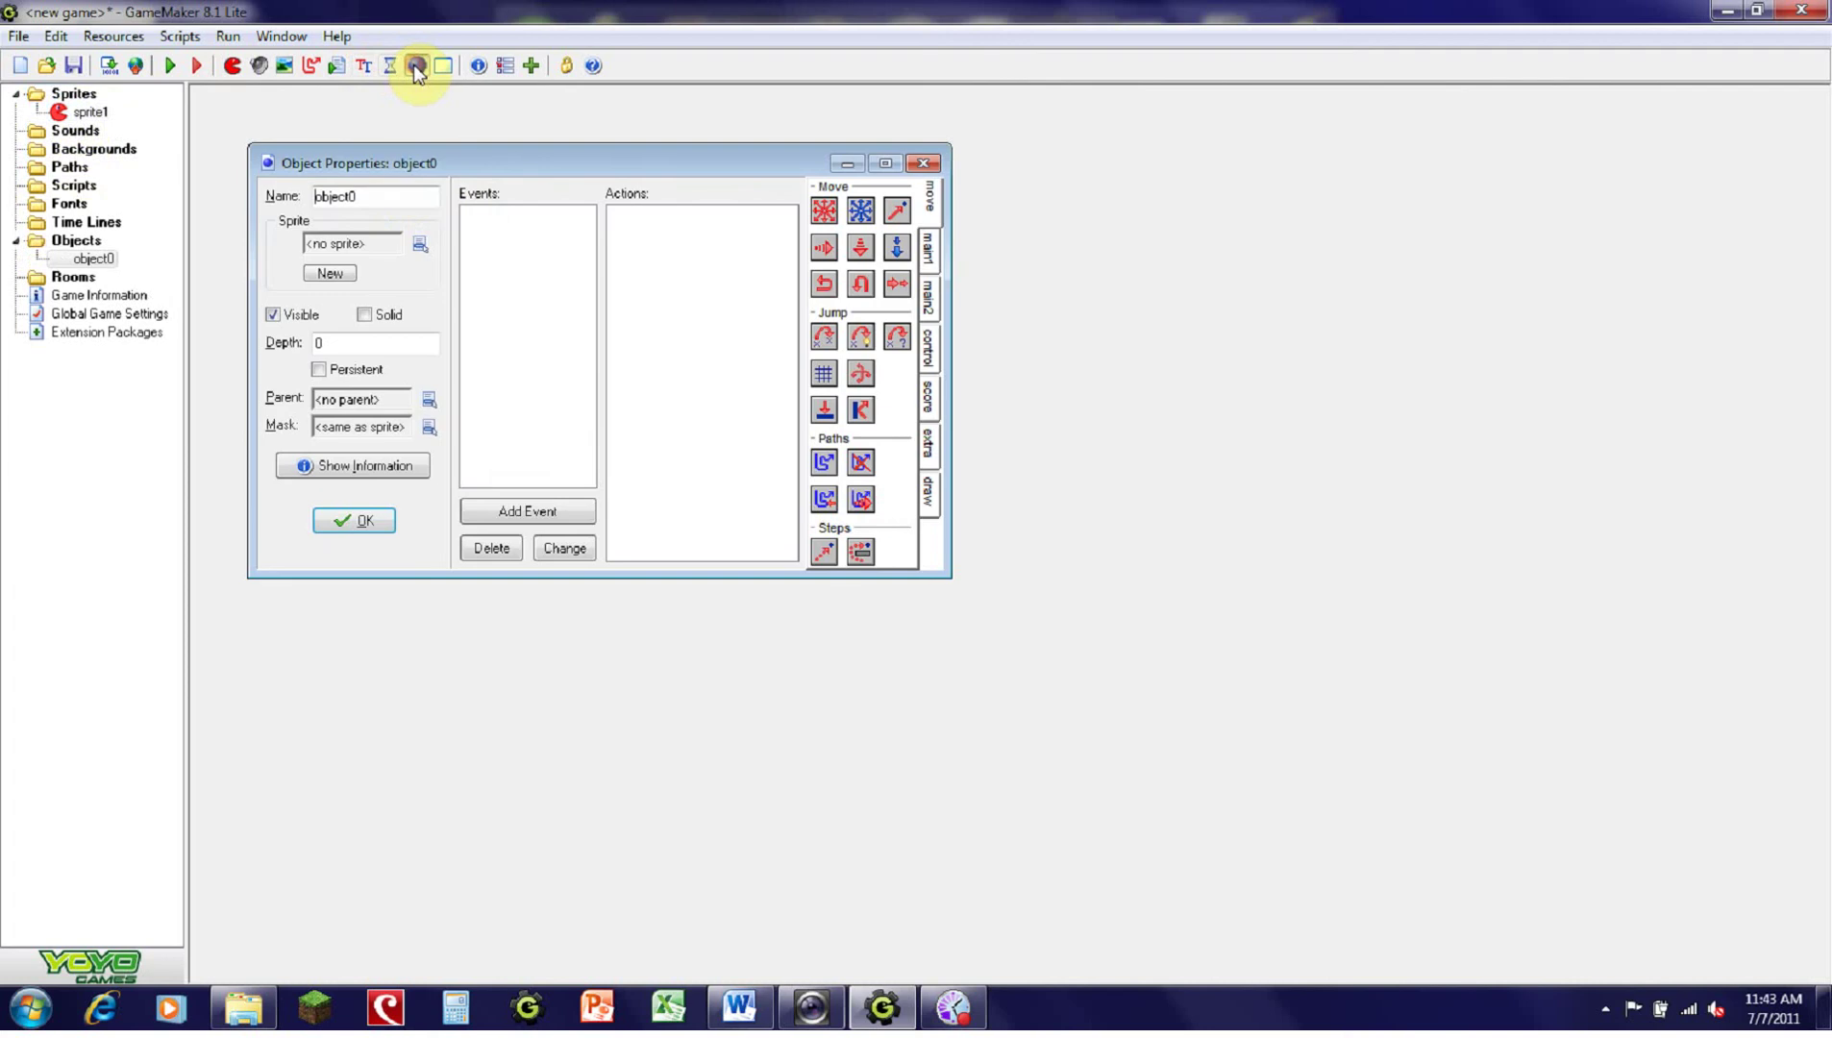
left_click(409, 195)
key("BackSpace")
key("BackSpace")
key("BackSpace")
key("BackSpace")
key("BackSpace")
key("BackSpace")
key("BackSpace")
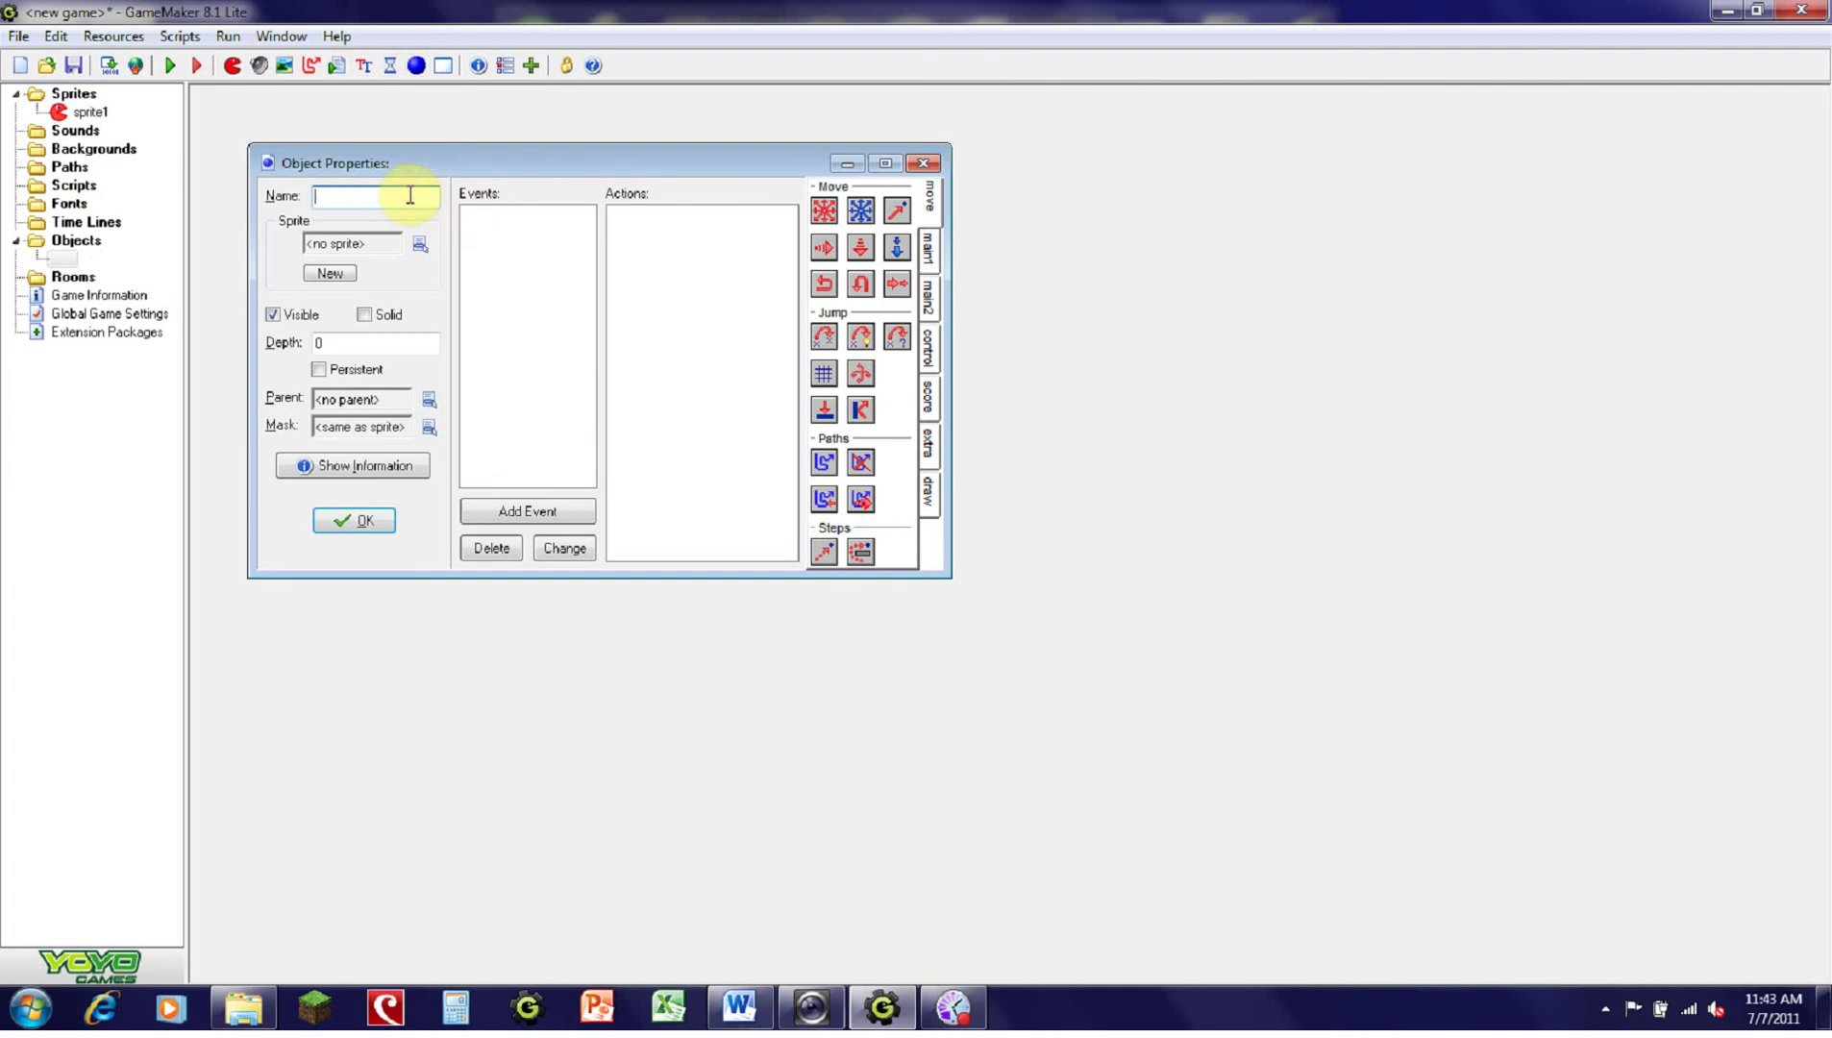
type("object1")
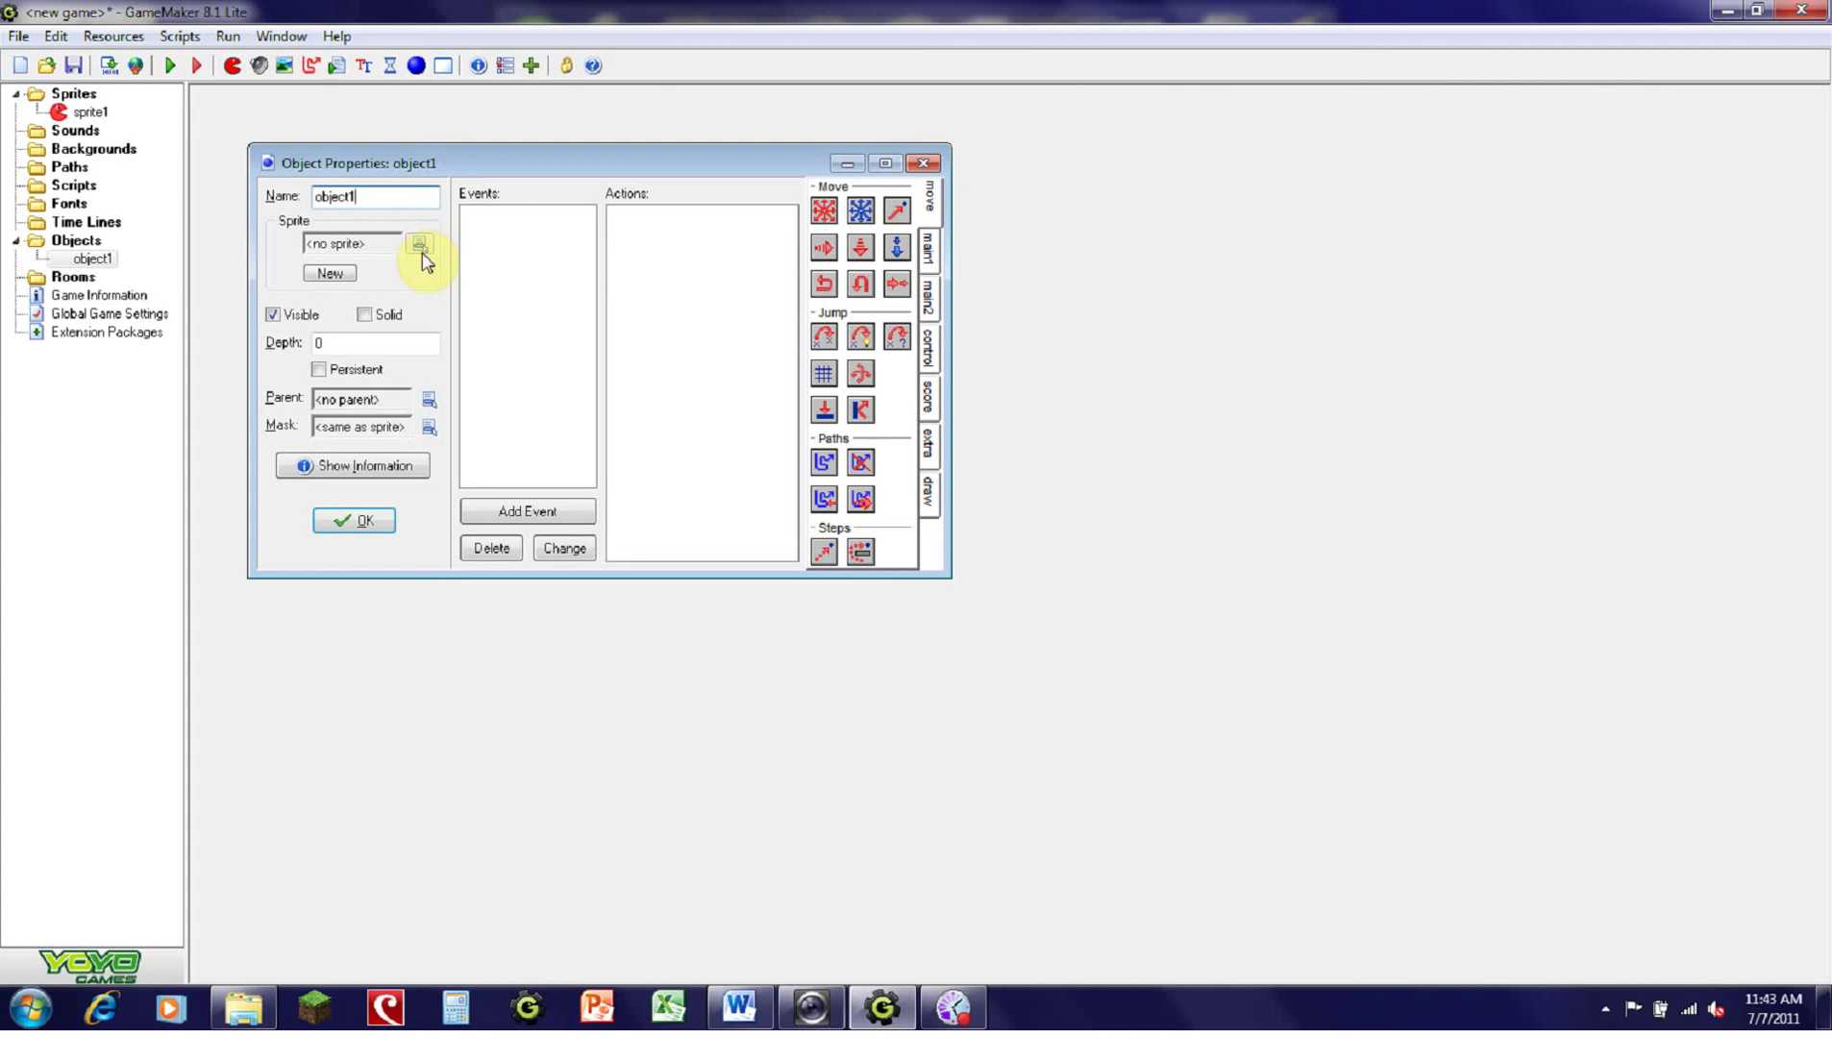
Step: Assign sprite1 to object1 and accept the object's properties
left_click(352, 247)
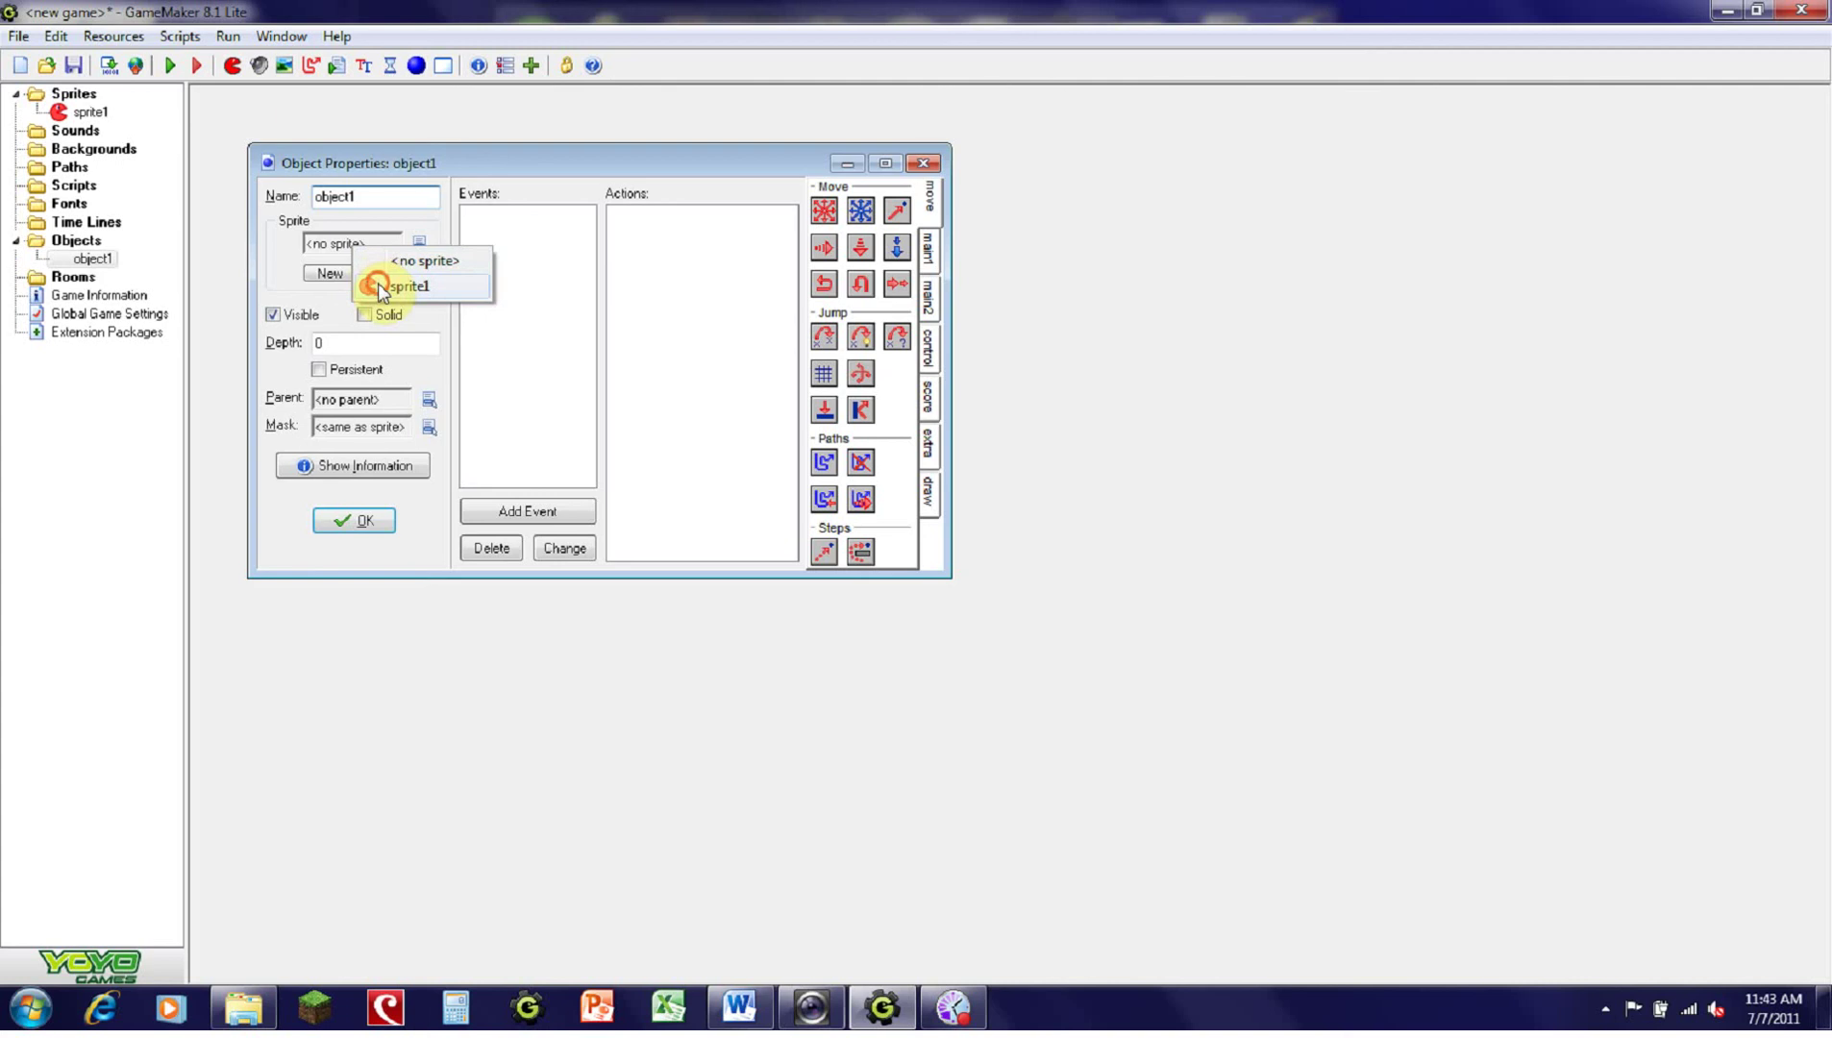
left_click(379, 285)
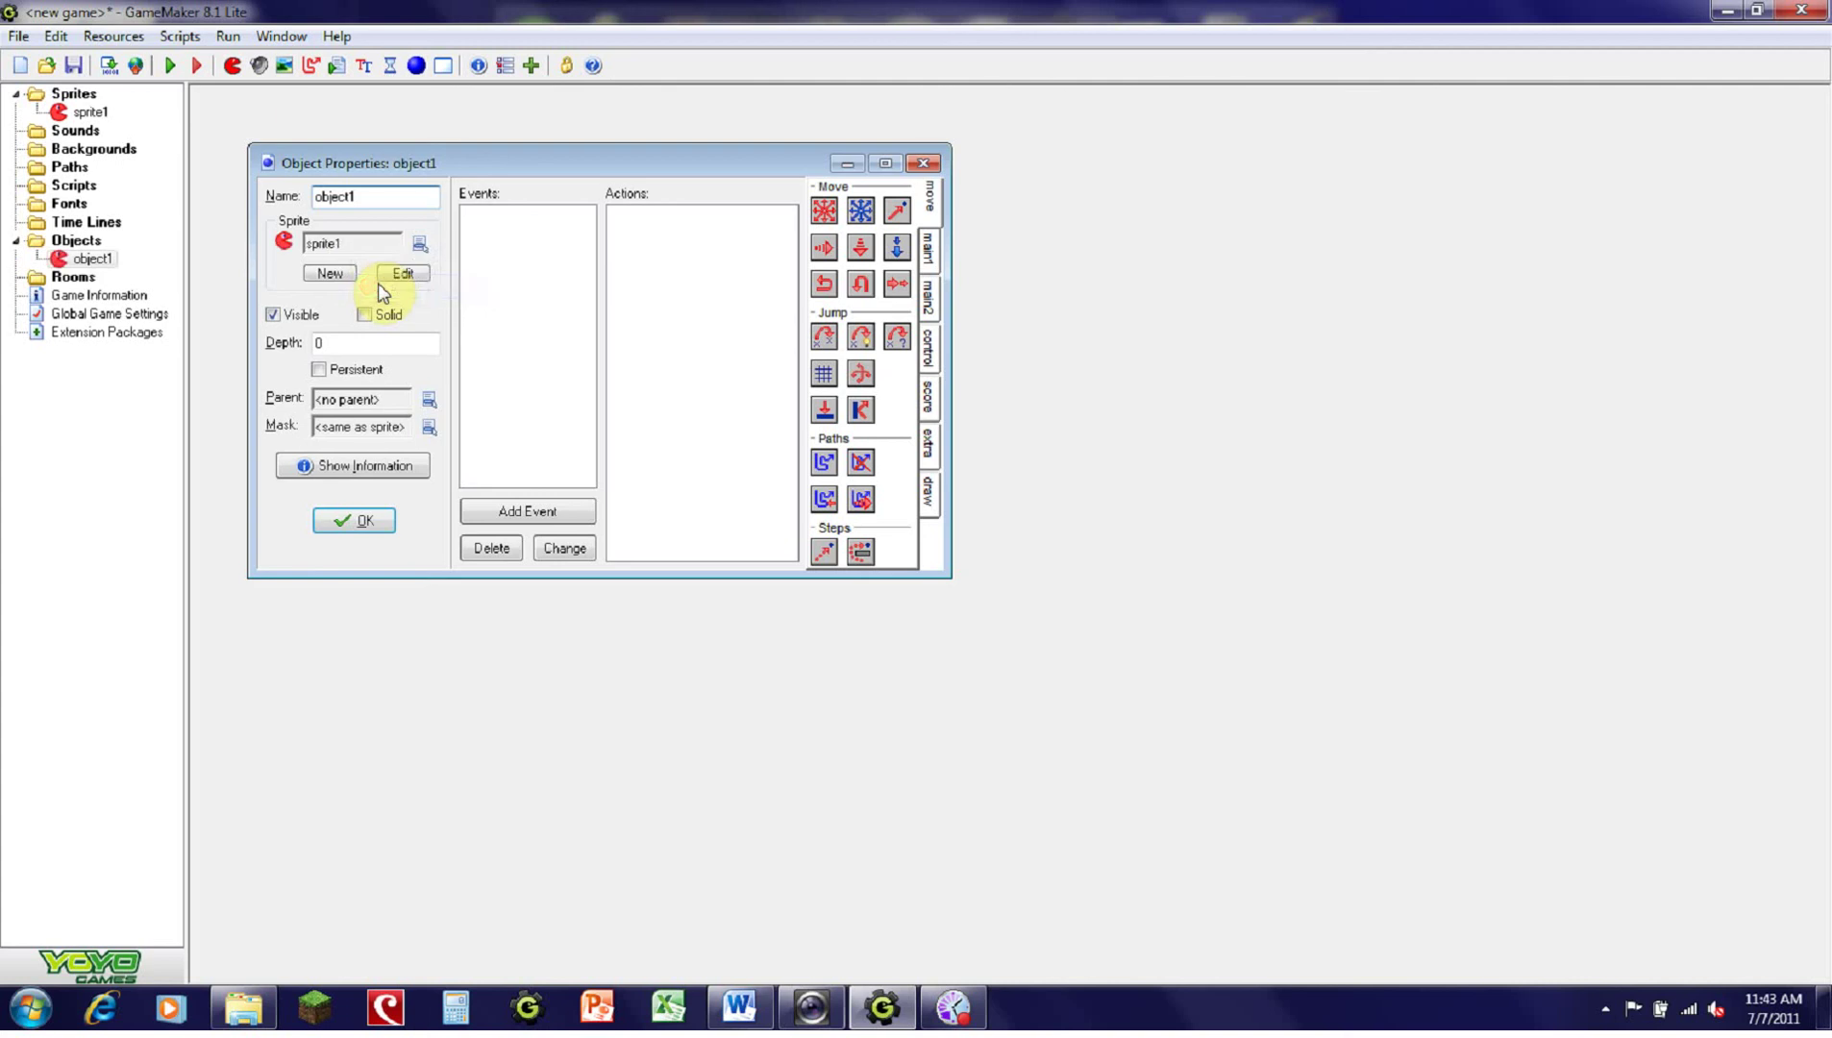
left_click(379, 523)
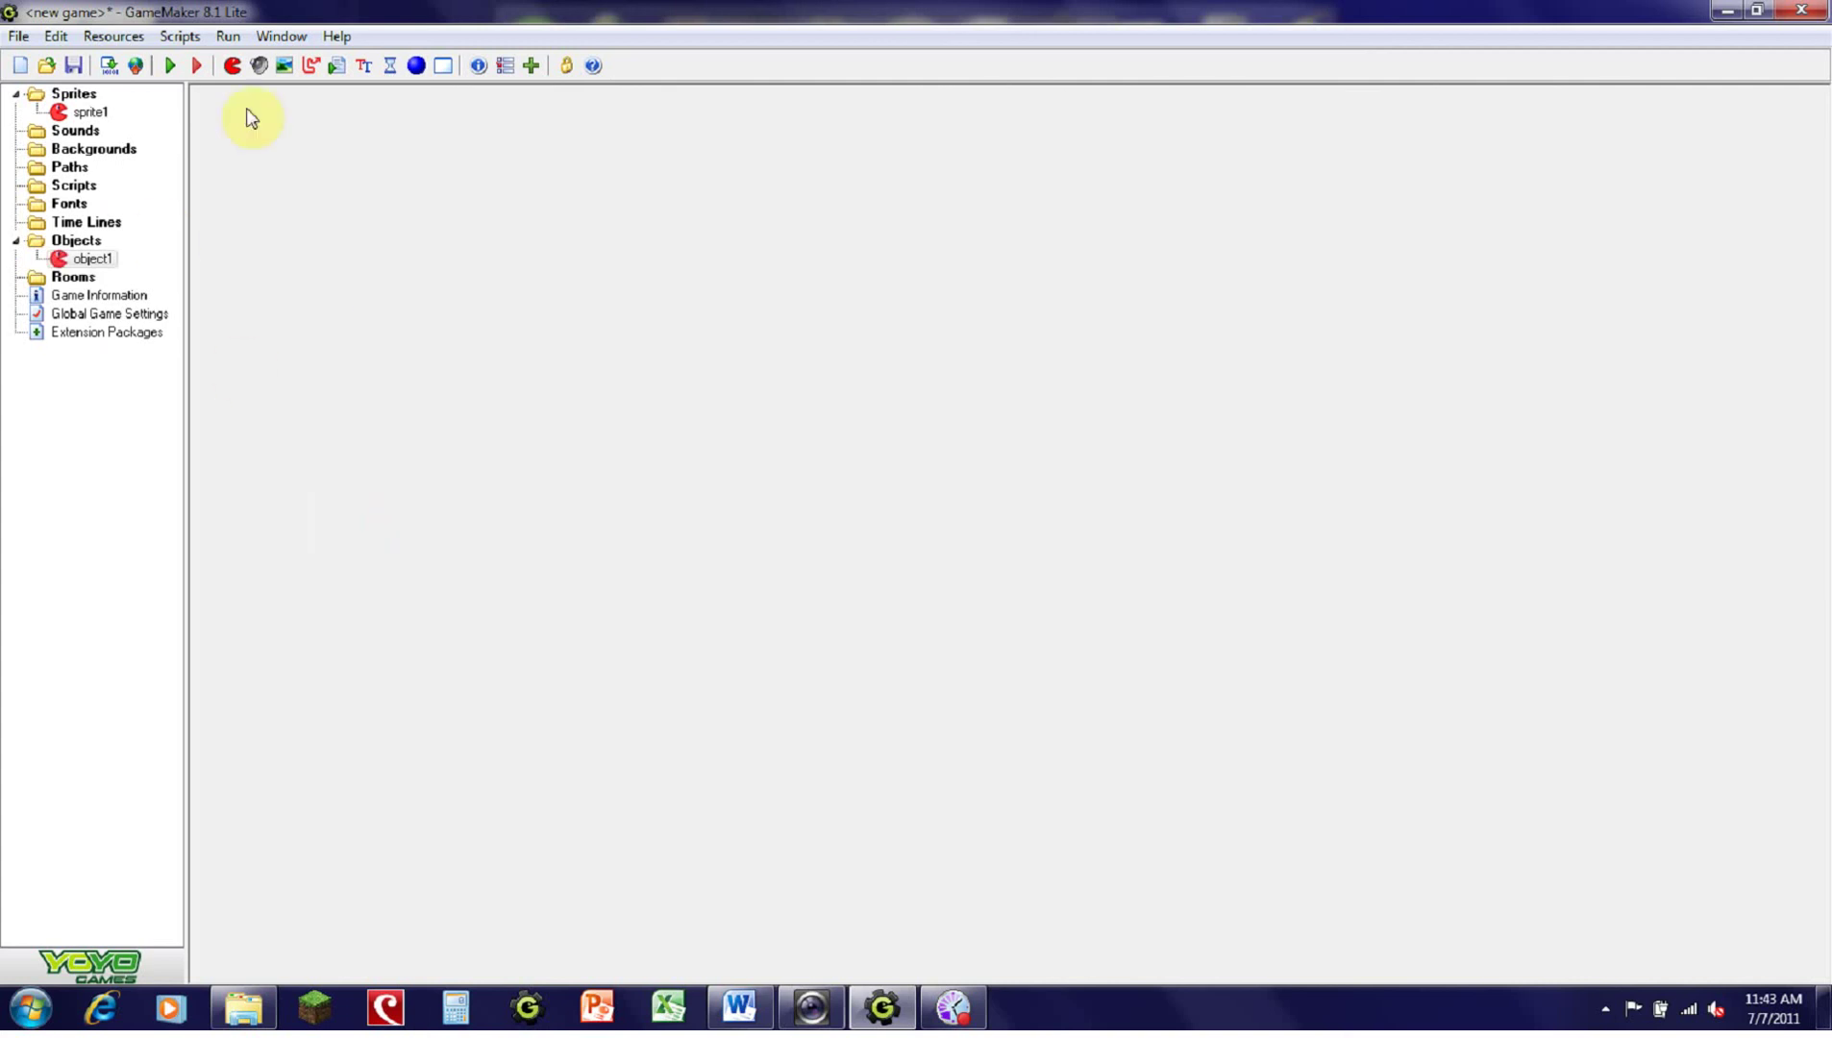
Step: Create a new room, place four spread-out instances of object1 in it, and accept the room
left_click(443, 68)
left_click(1180, 199)
left_click_drag(719, 383, 562, 245)
left_click(854, 288)
left_click(595, 498)
left_click(819, 498)
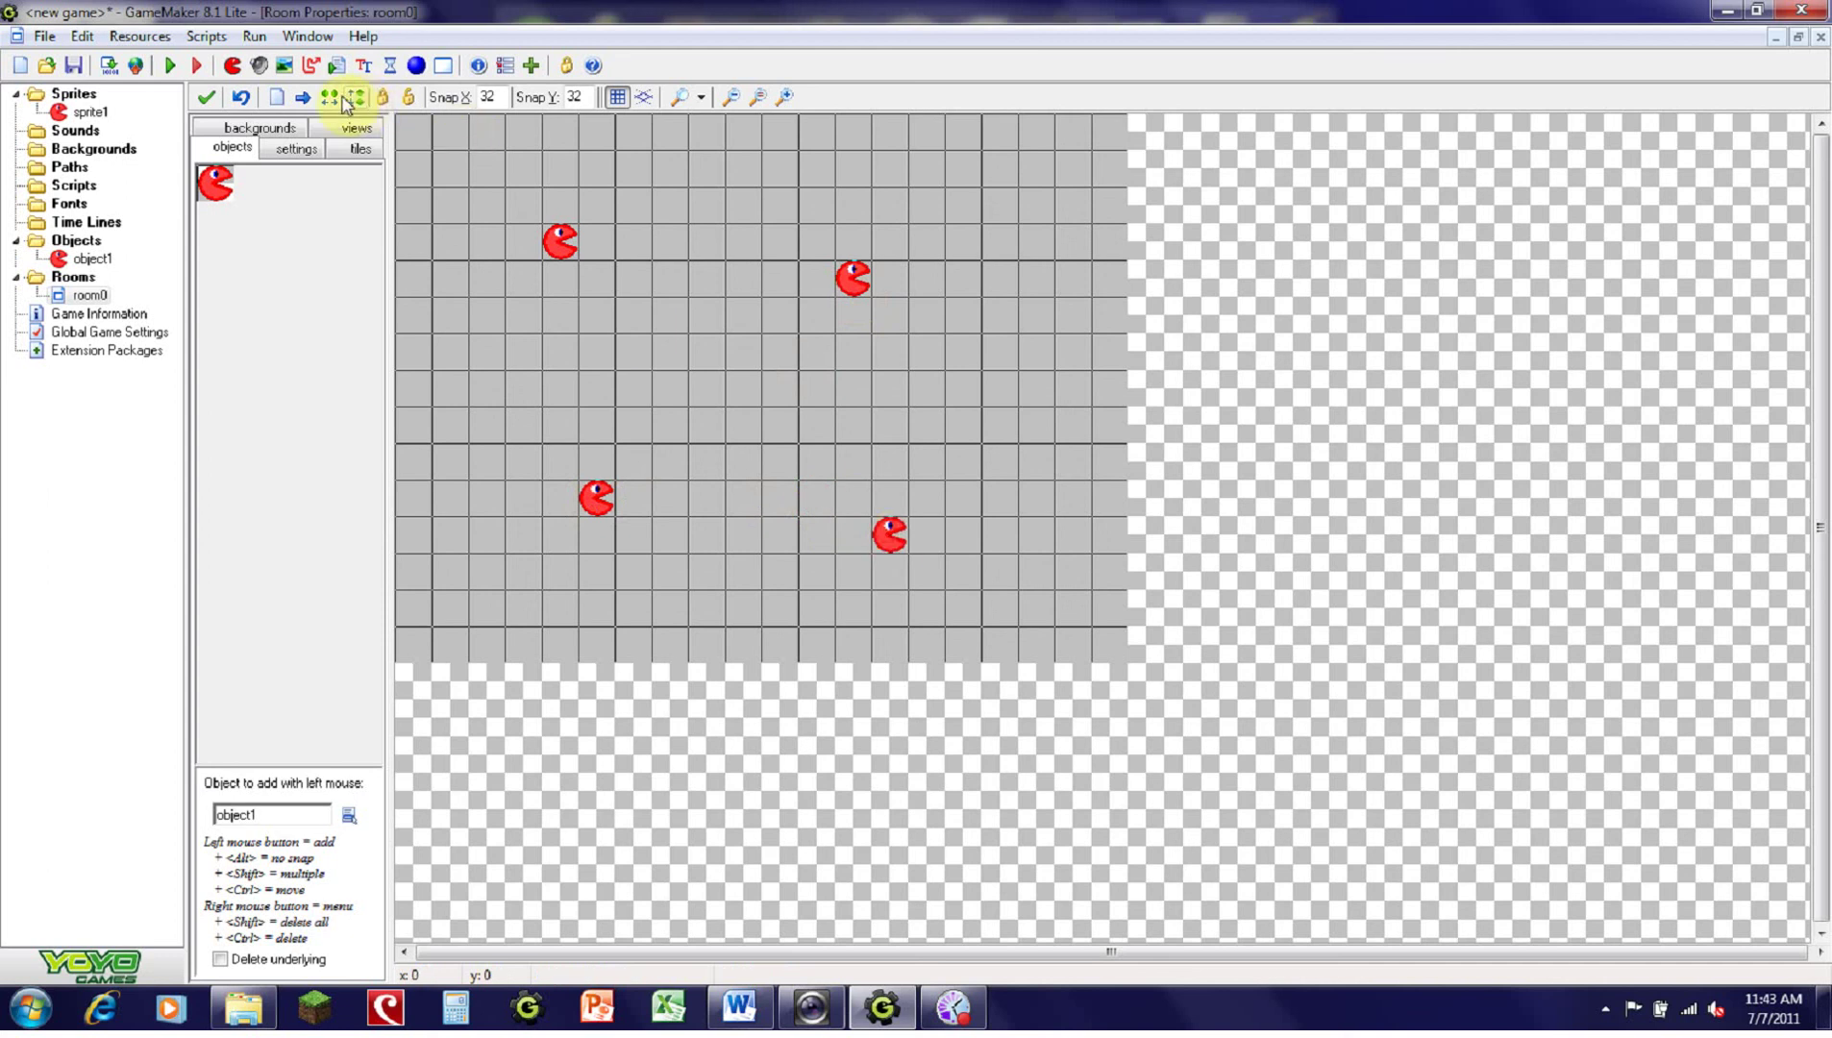
left_click(206, 100)
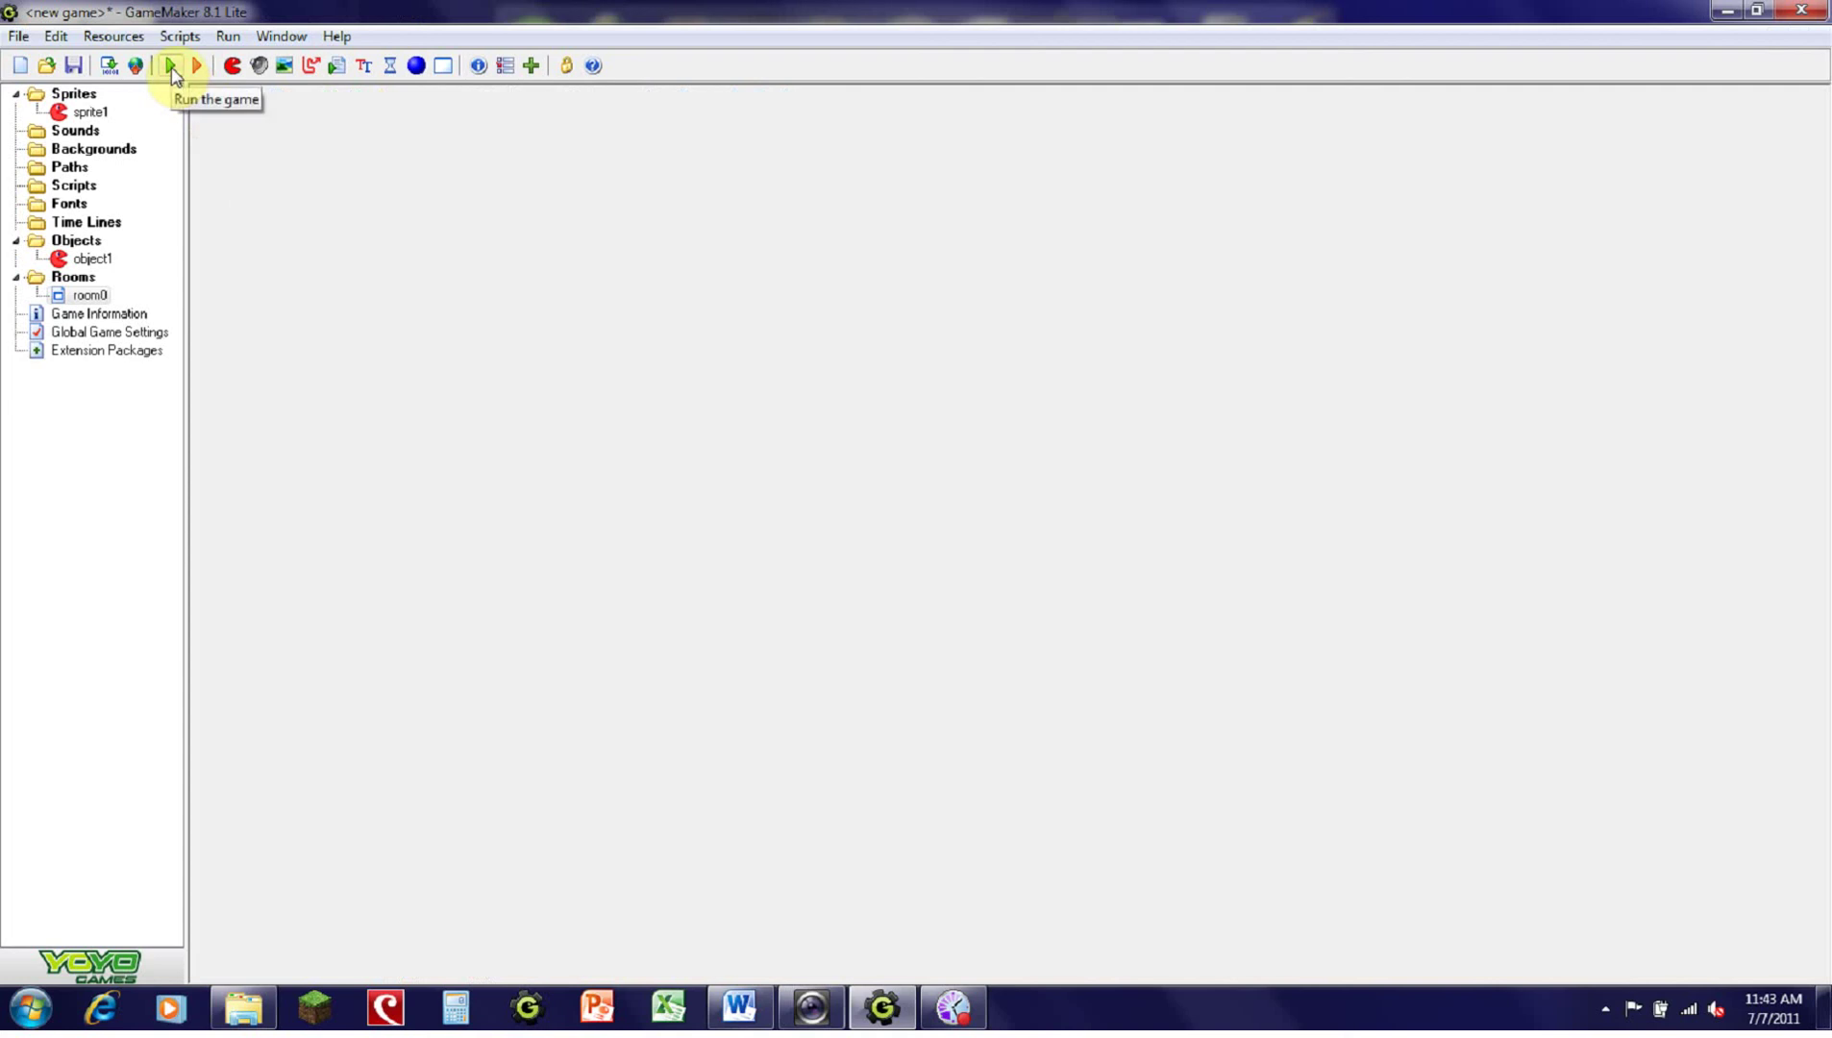
Step: Run the game to check how the placed characters look in the room, and close the game window
left_click(172, 70)
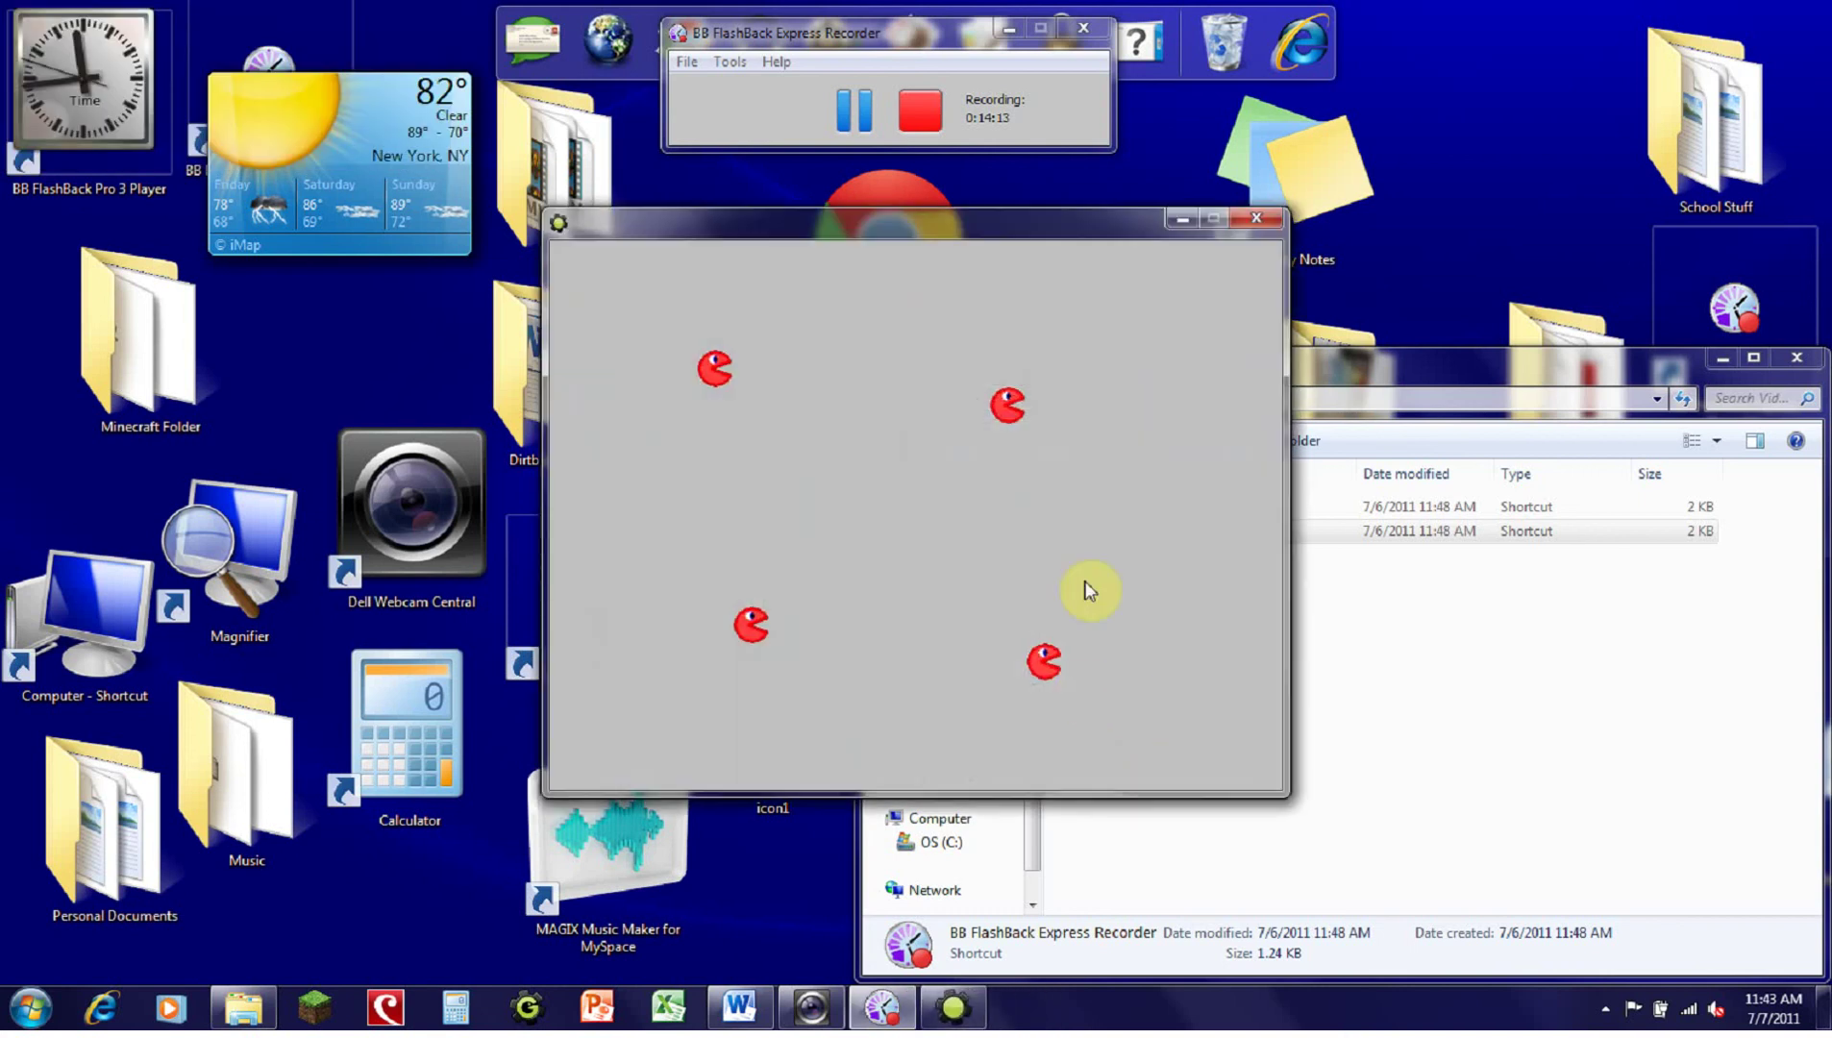
left_click(1257, 220)
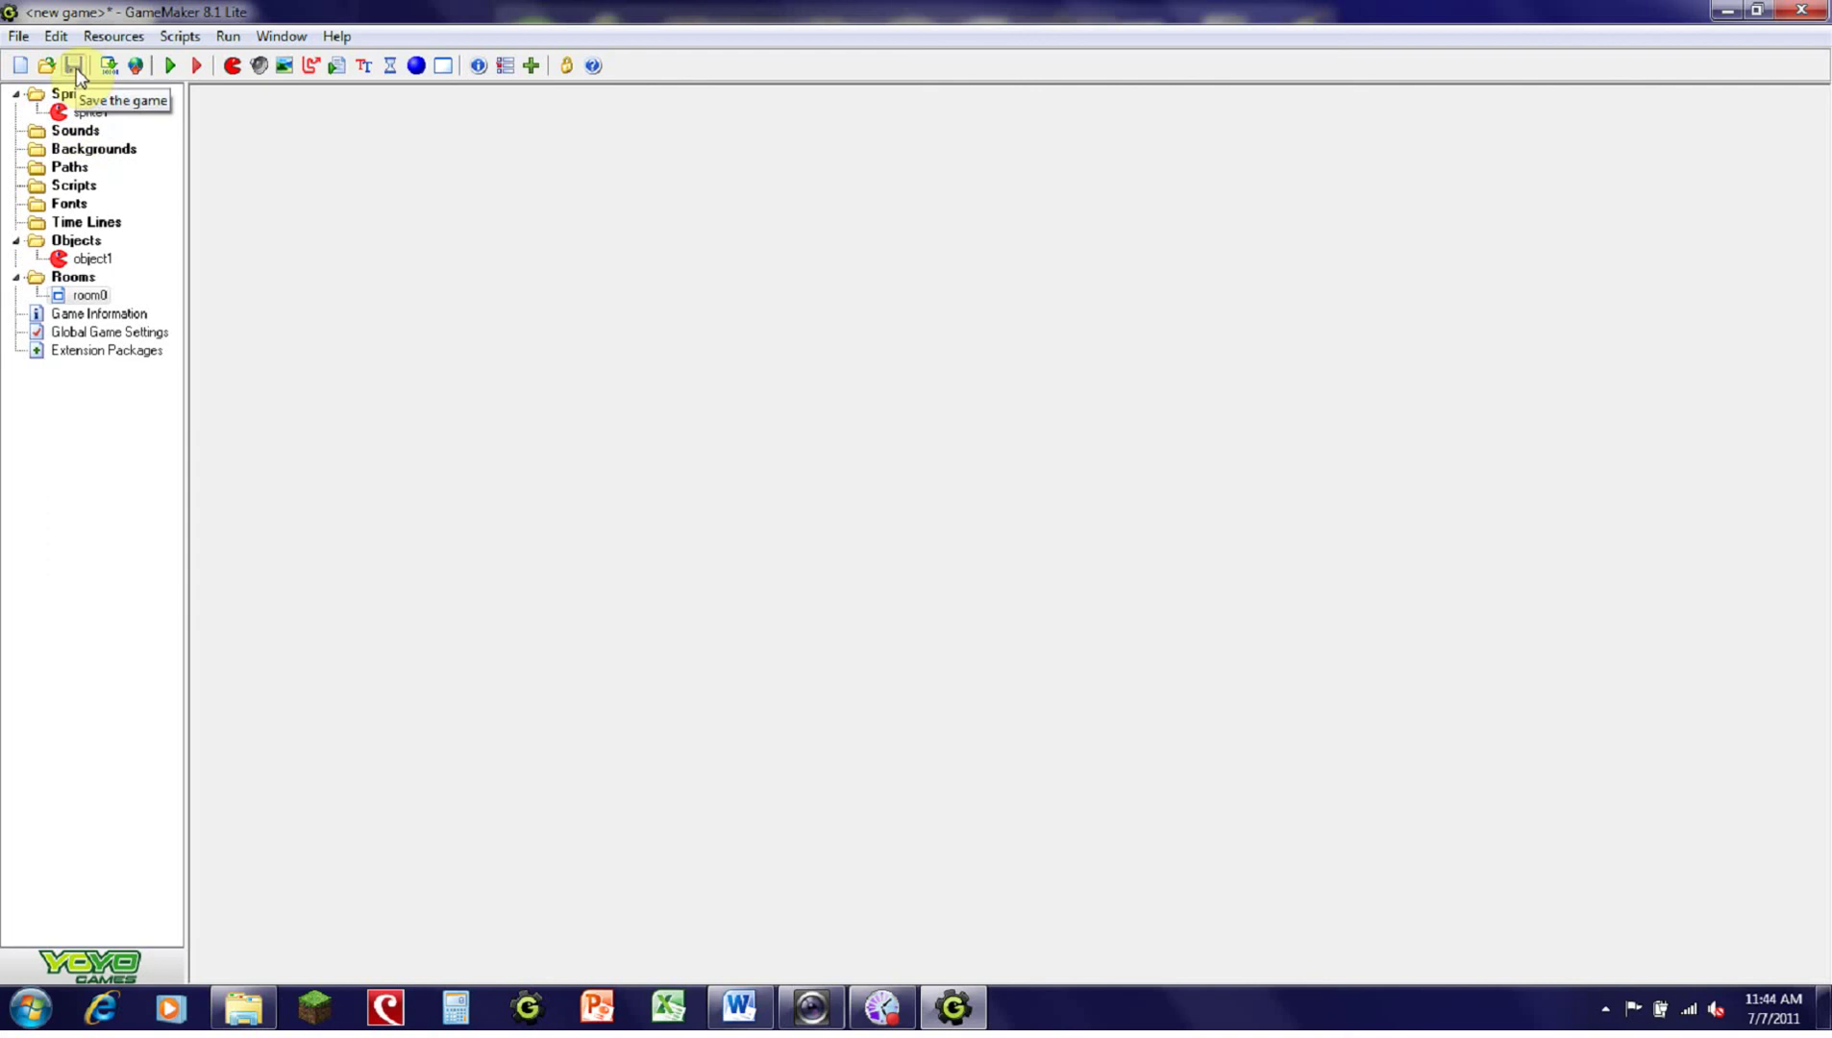
Step: Exit the game editor
left_click(1802, 10)
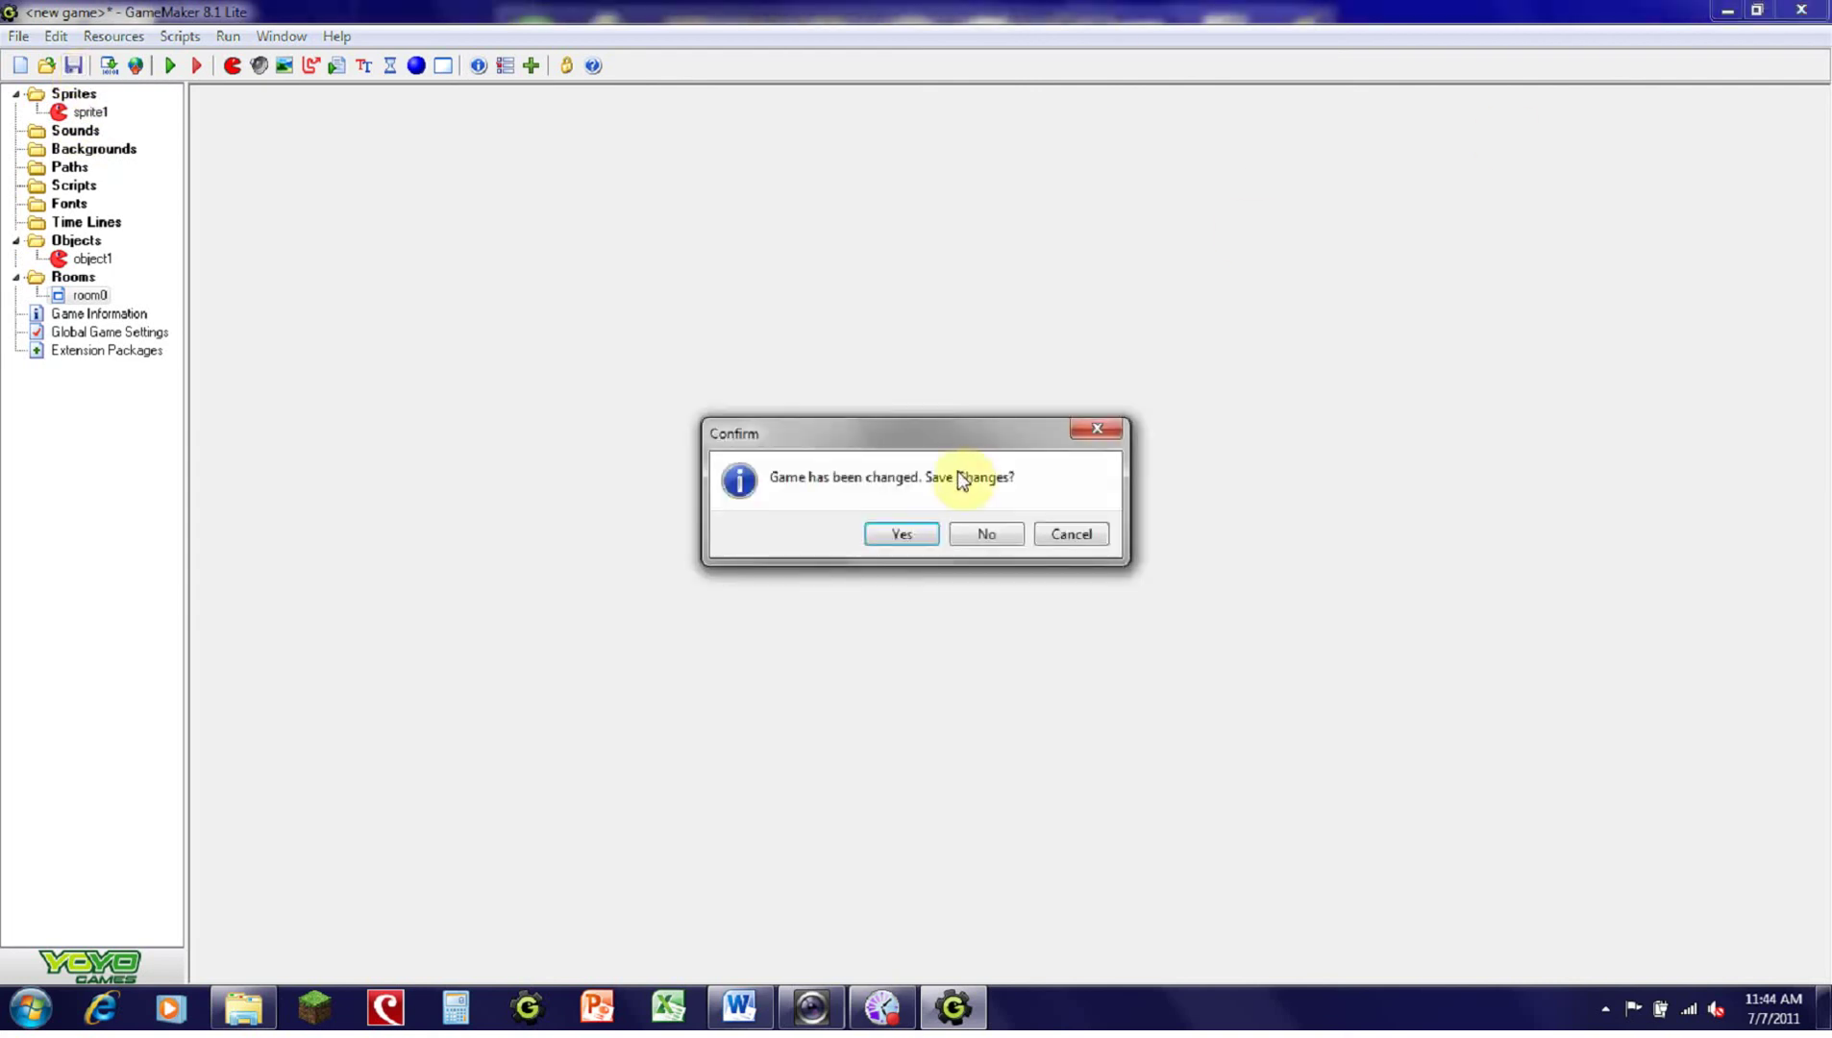